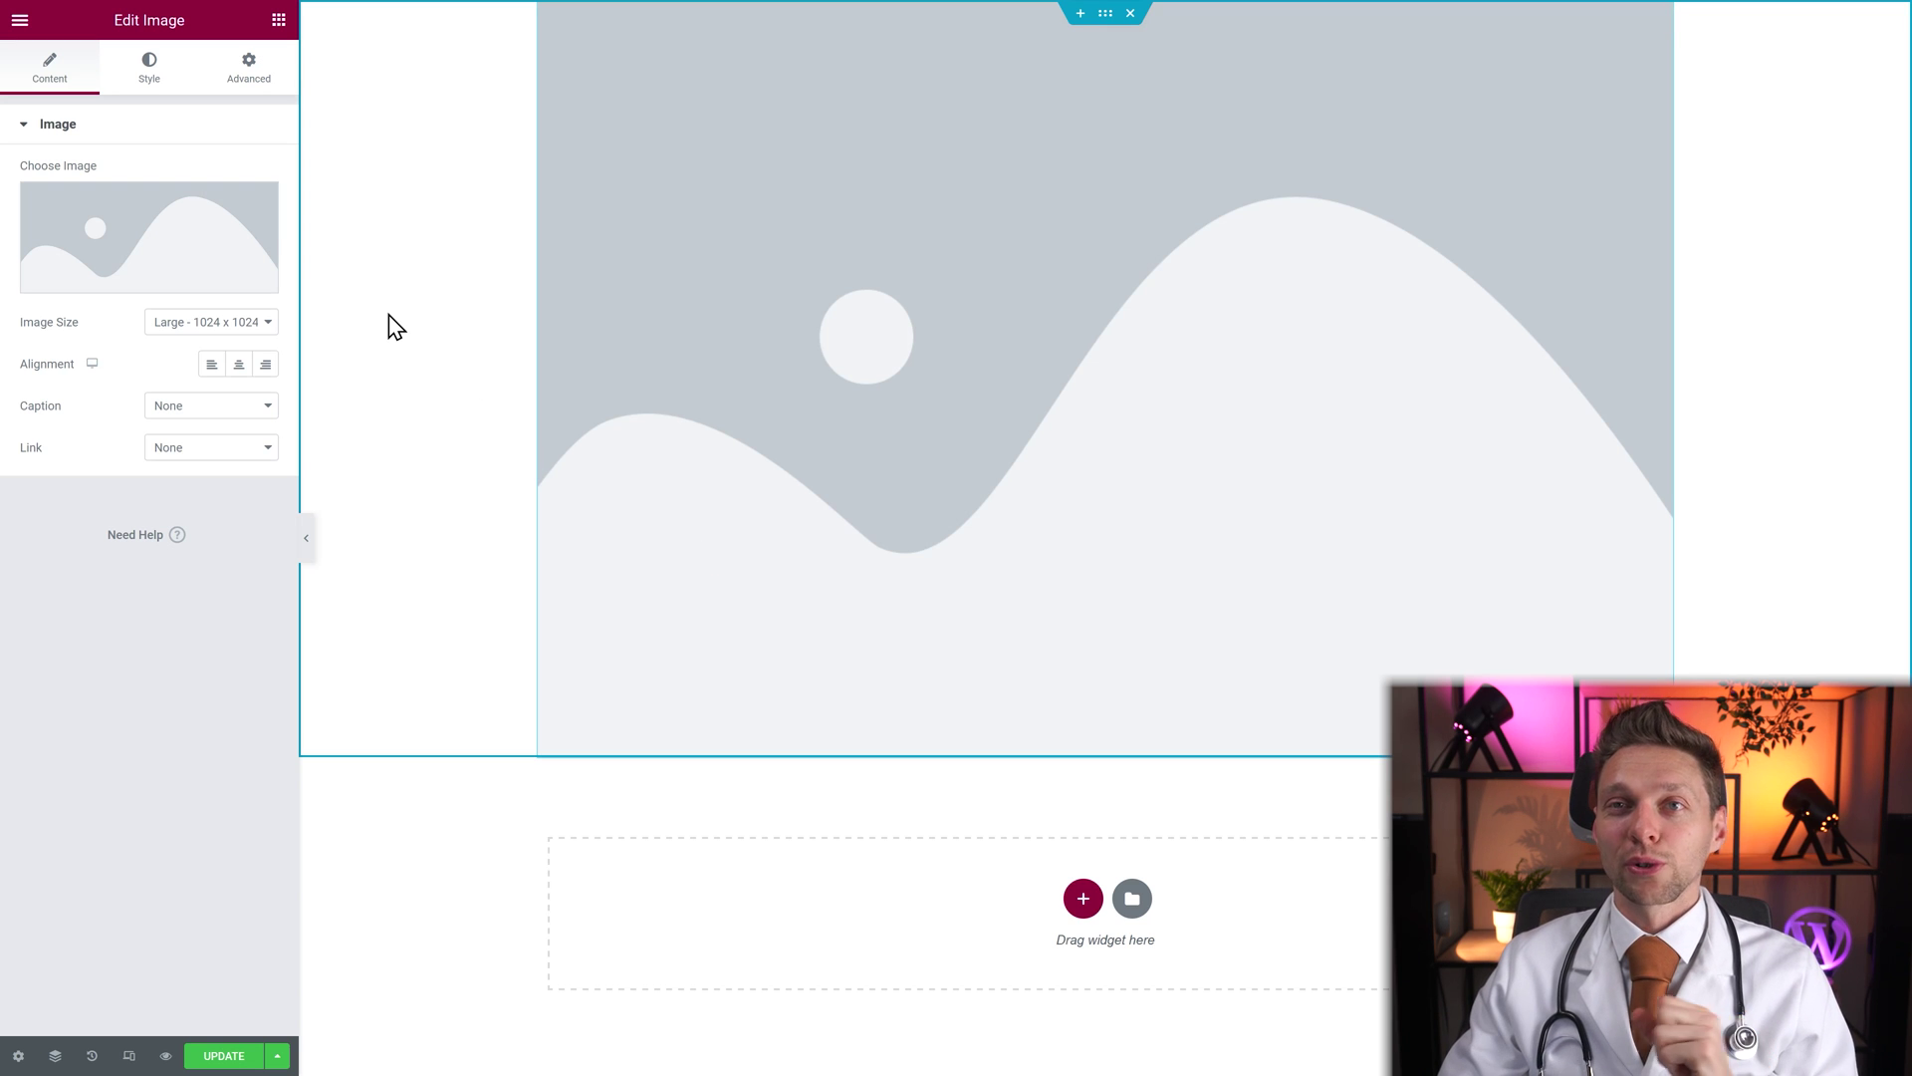
Replace the placeholder with Elephant.jpg from the Media Library at Large 1024 x 1024
mouse_move(89, 237)
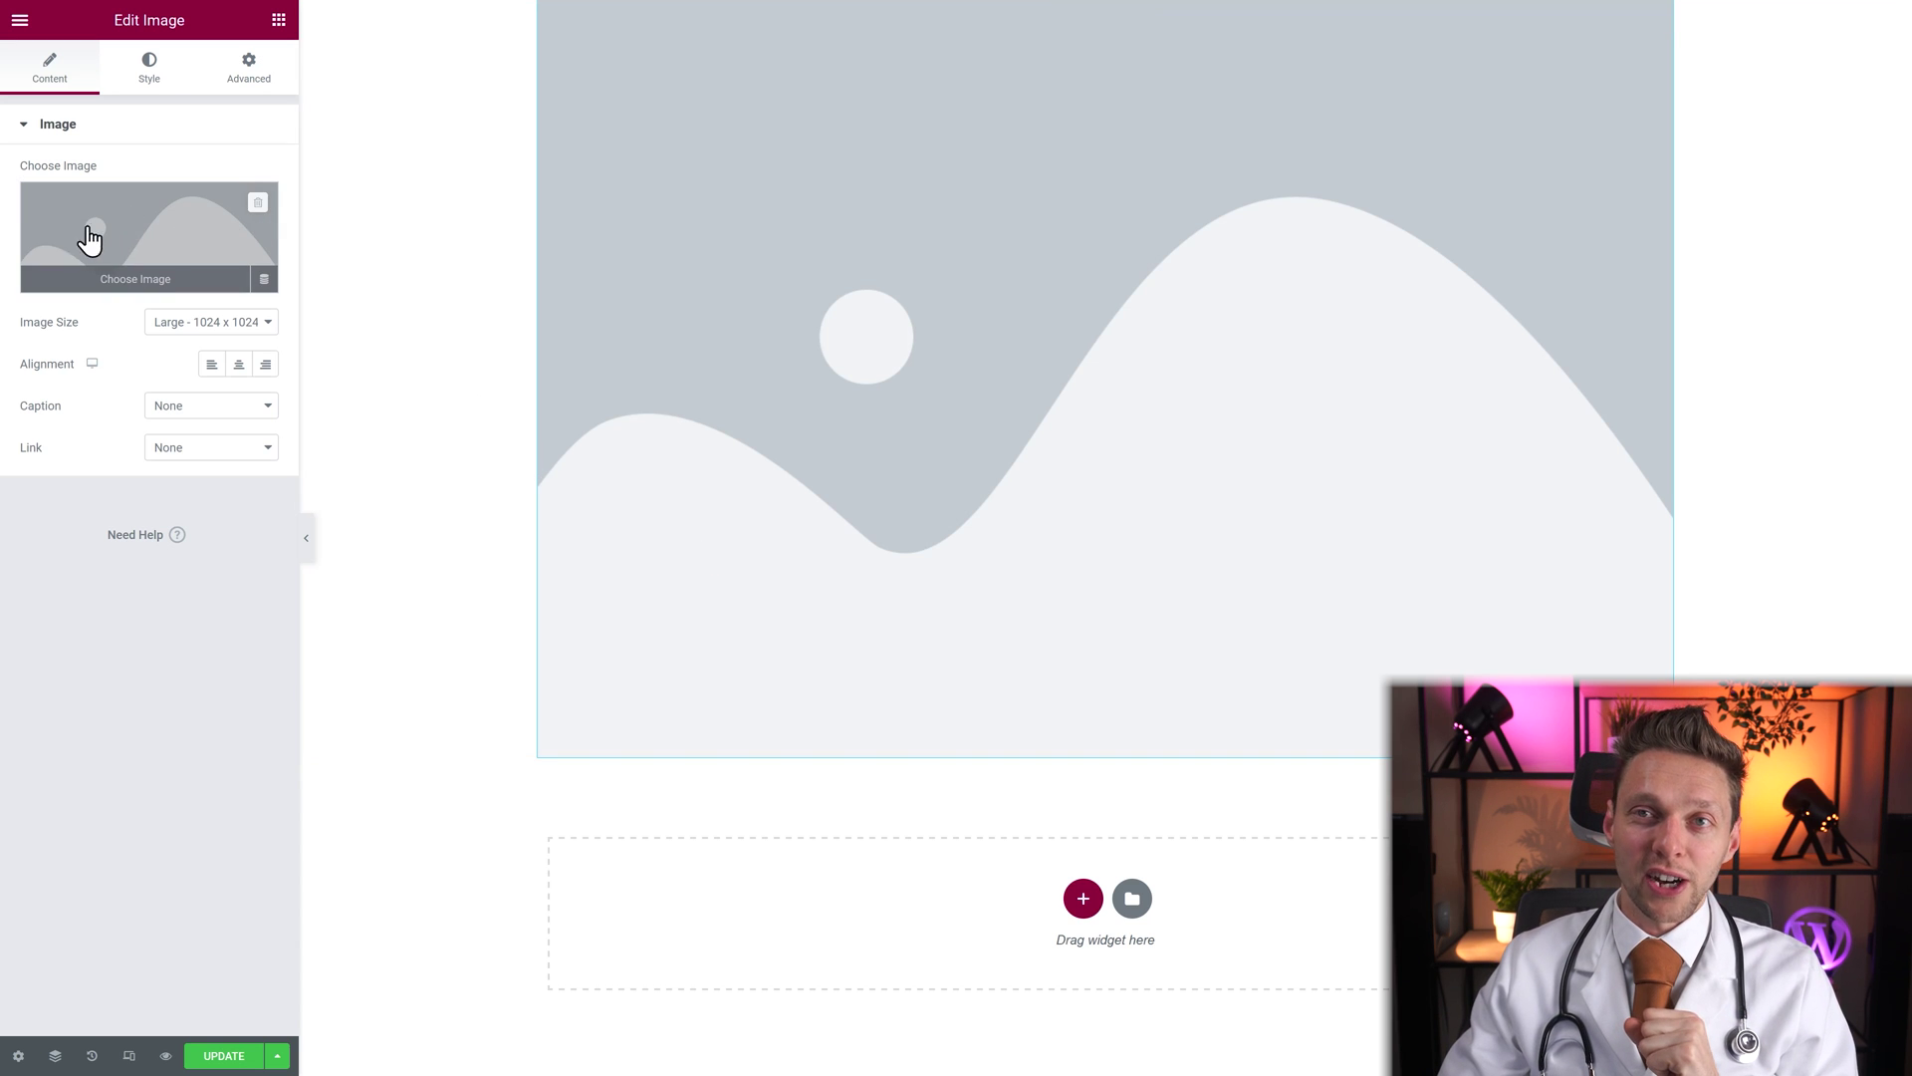
left_click(132, 281)
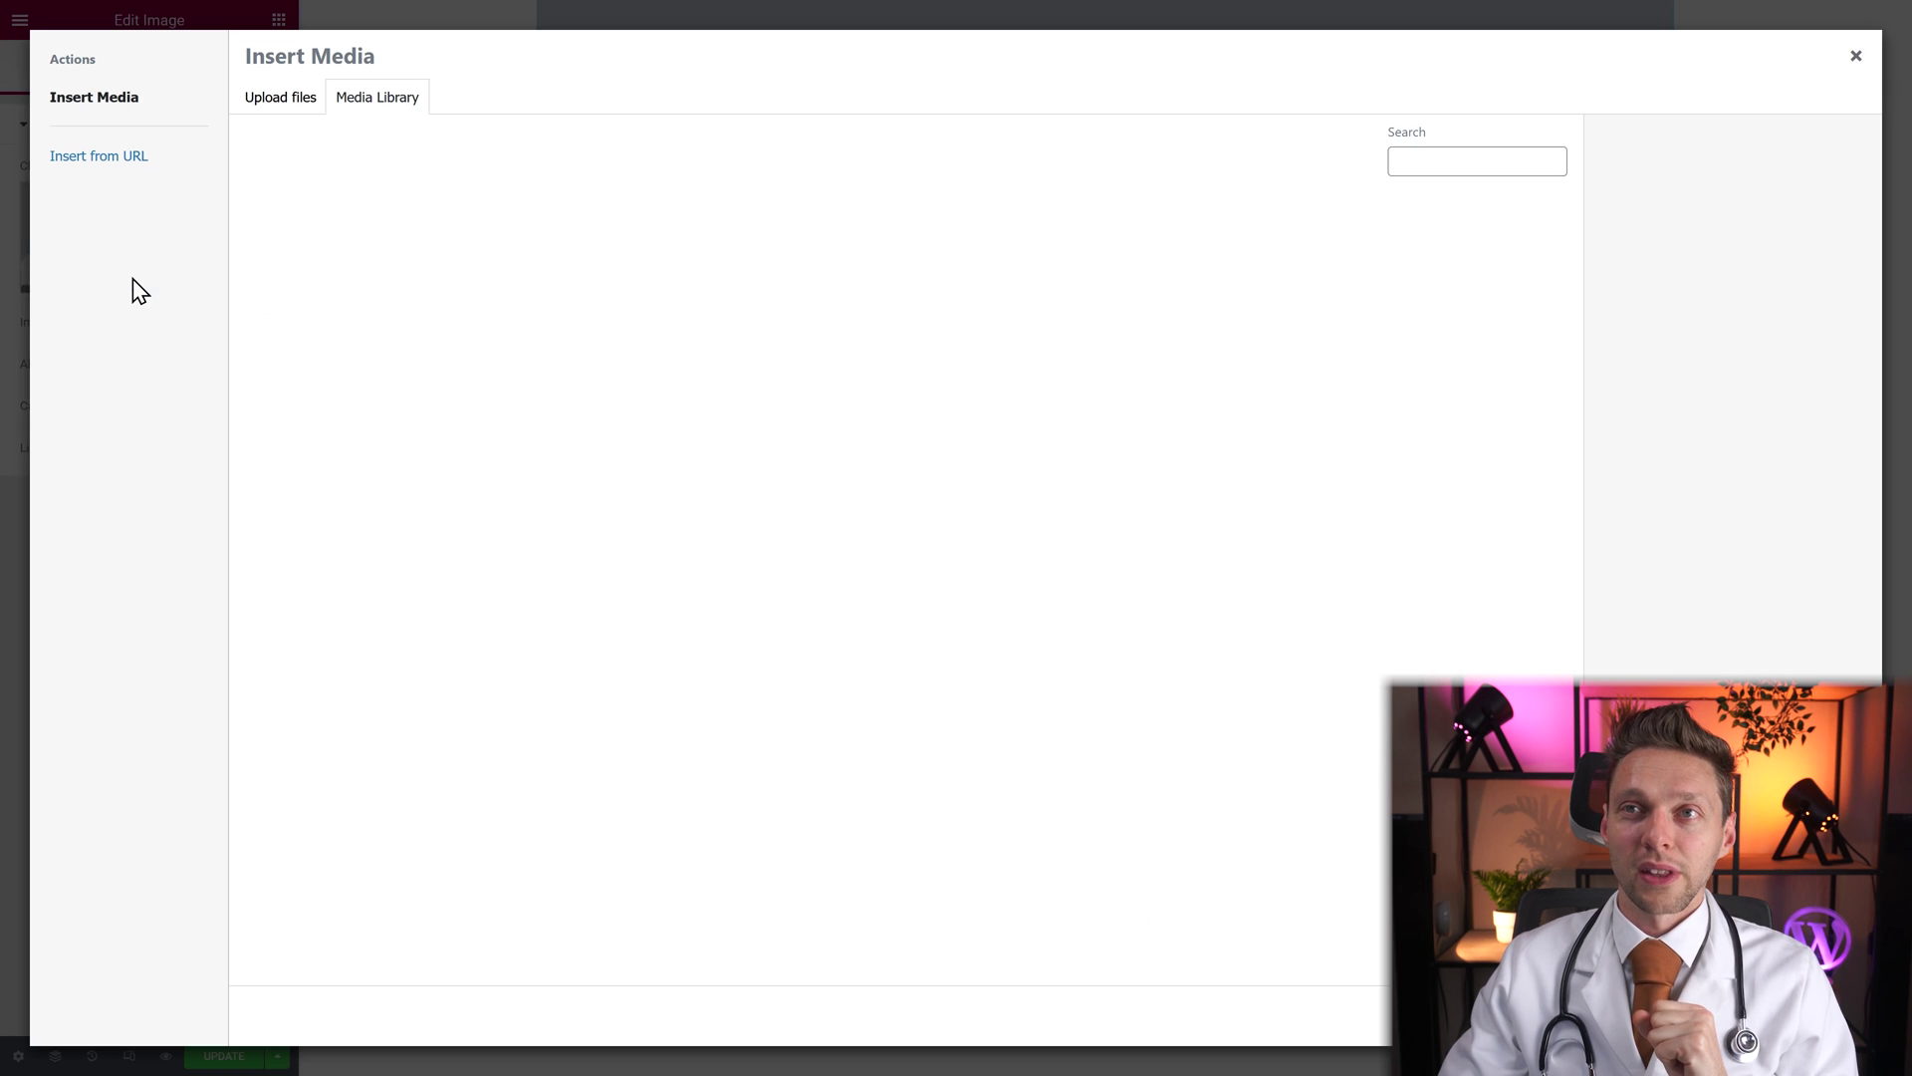
left_click(288, 101)
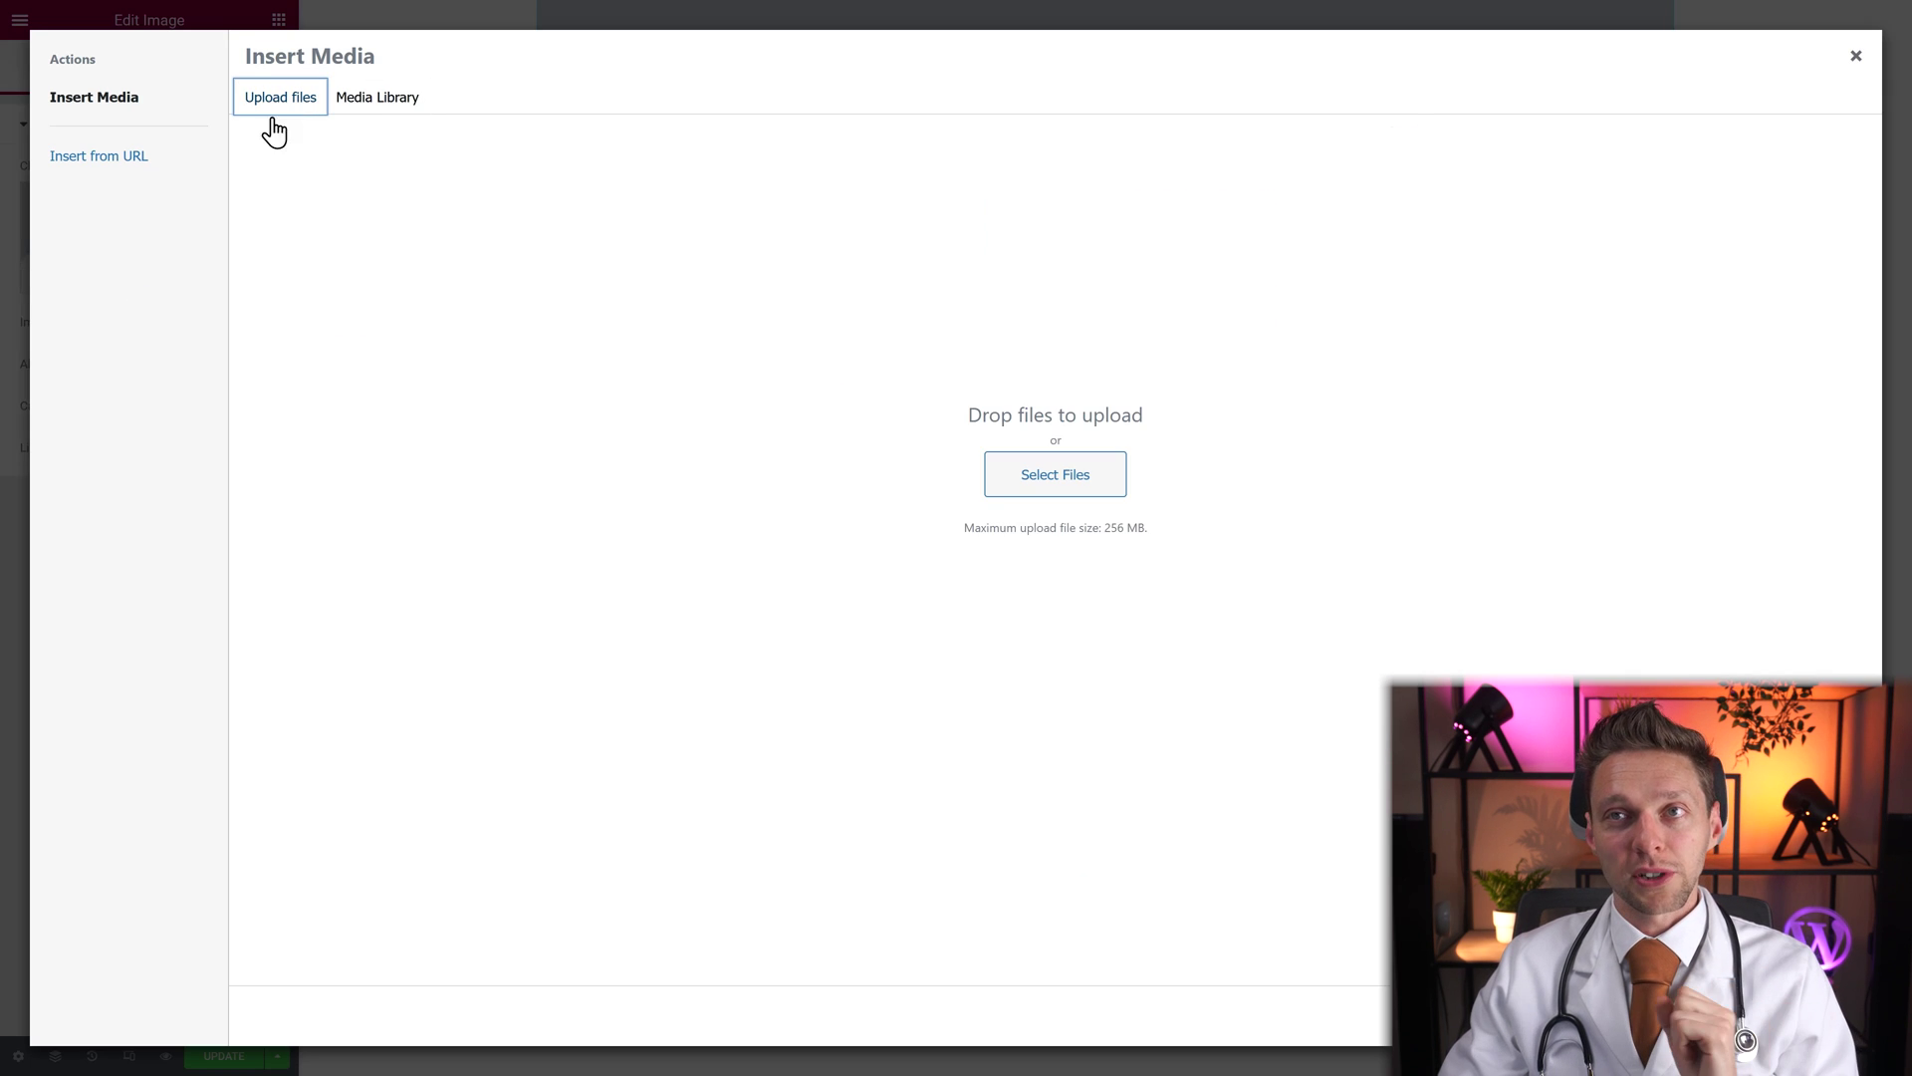
left_click(364, 112)
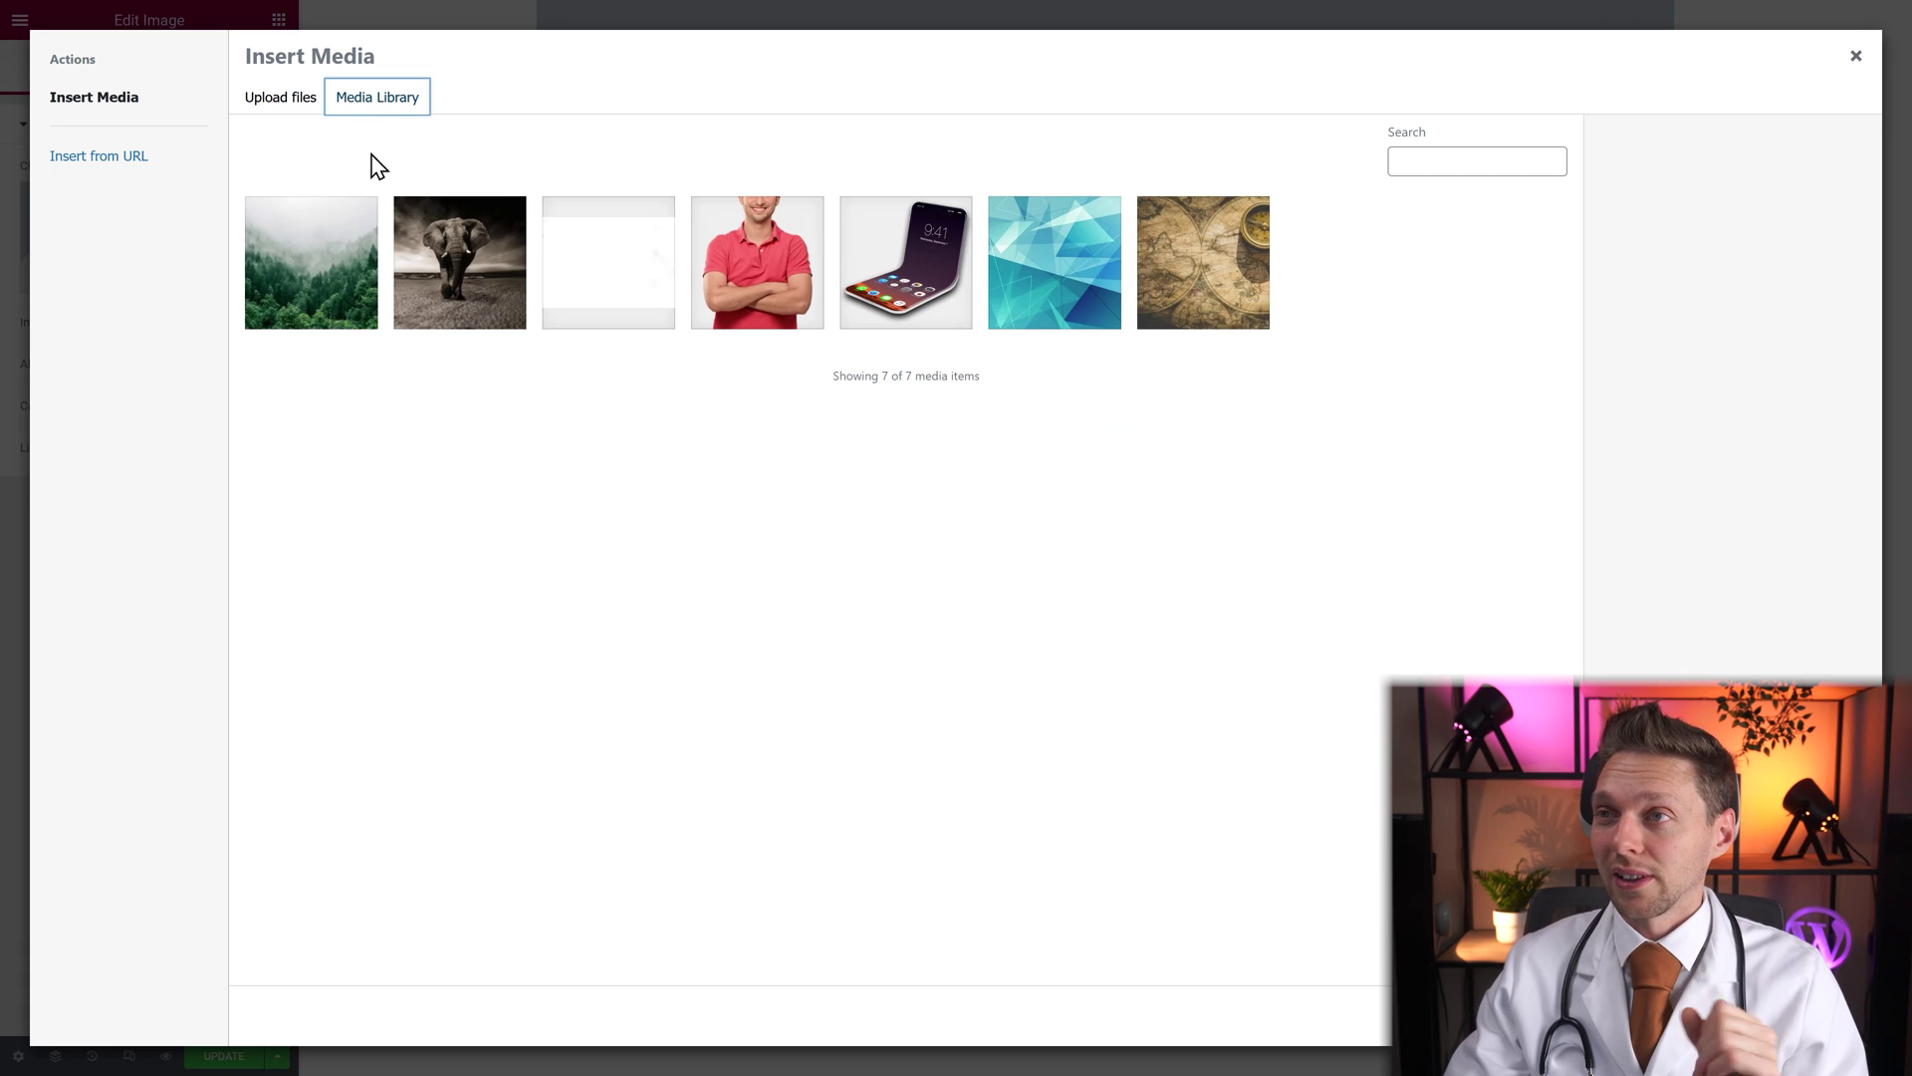
left_click(457, 315)
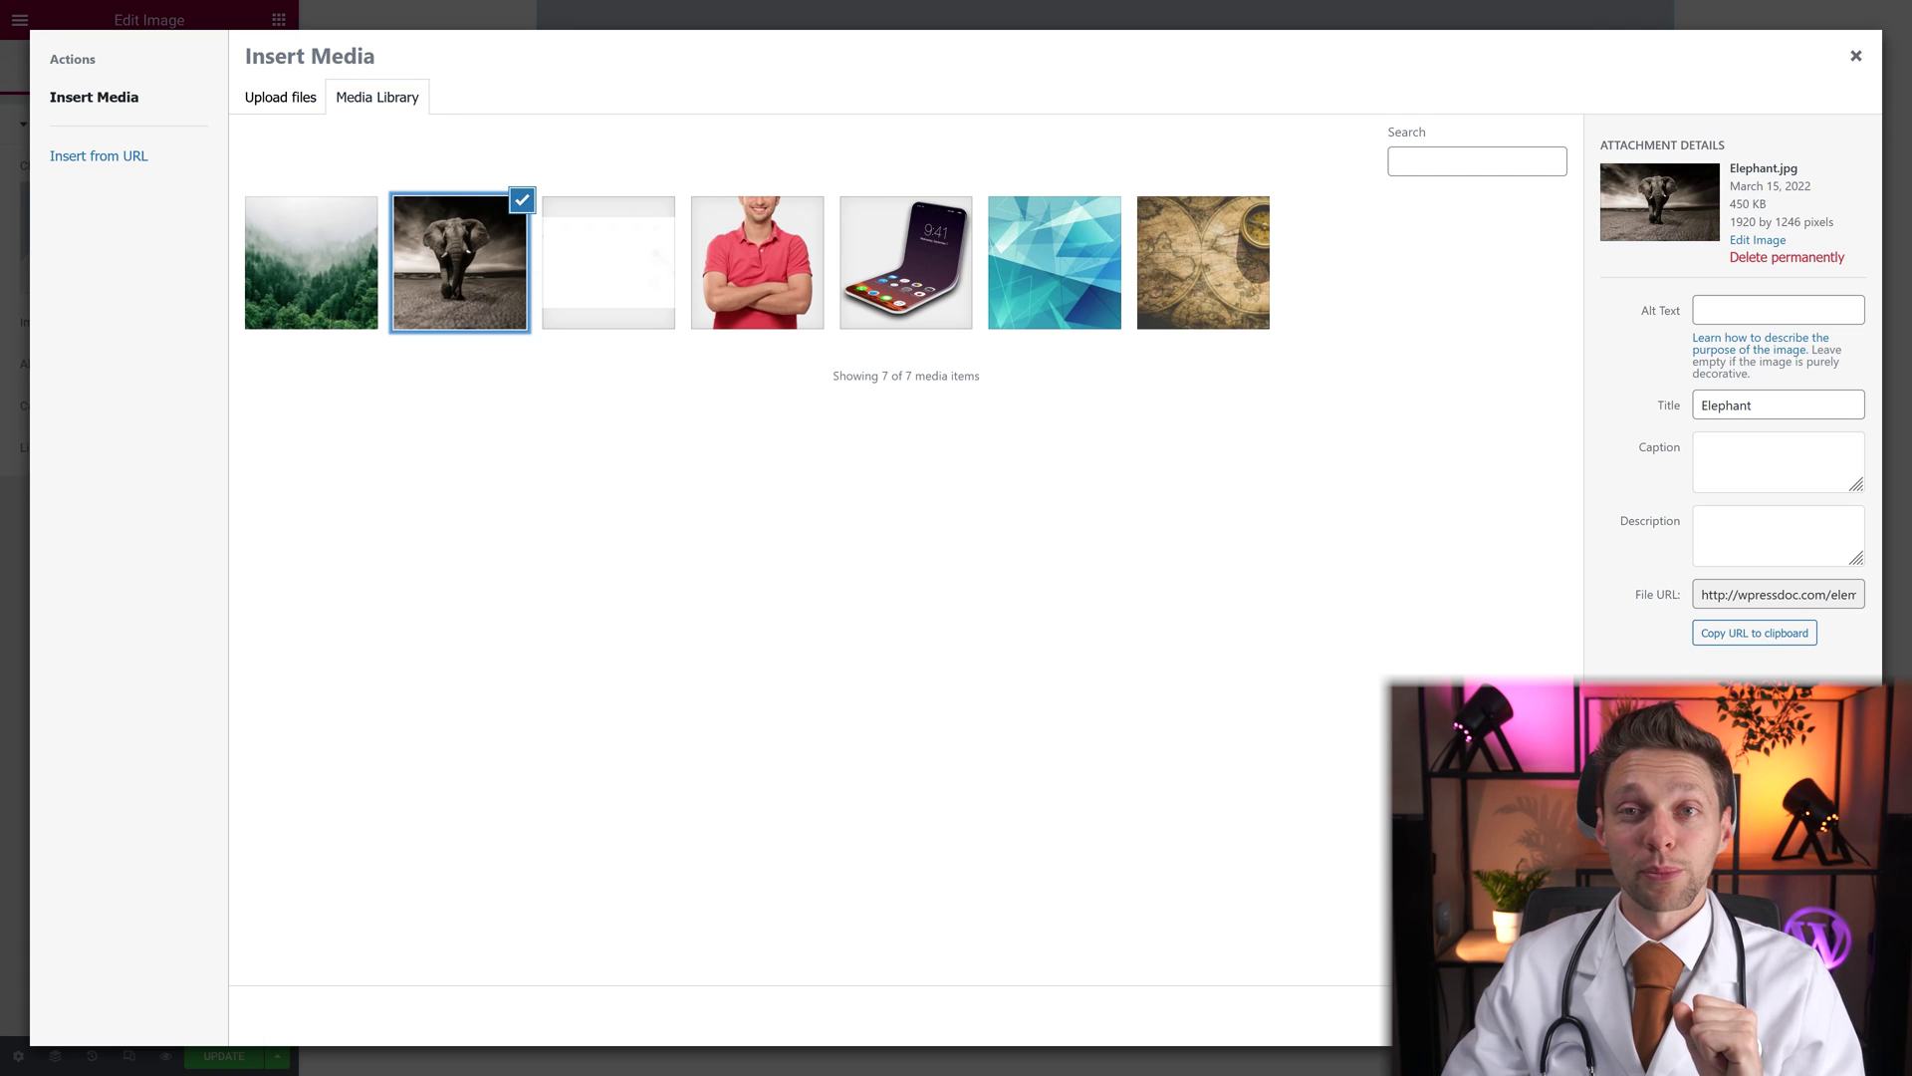
left_click(1802, 1016)
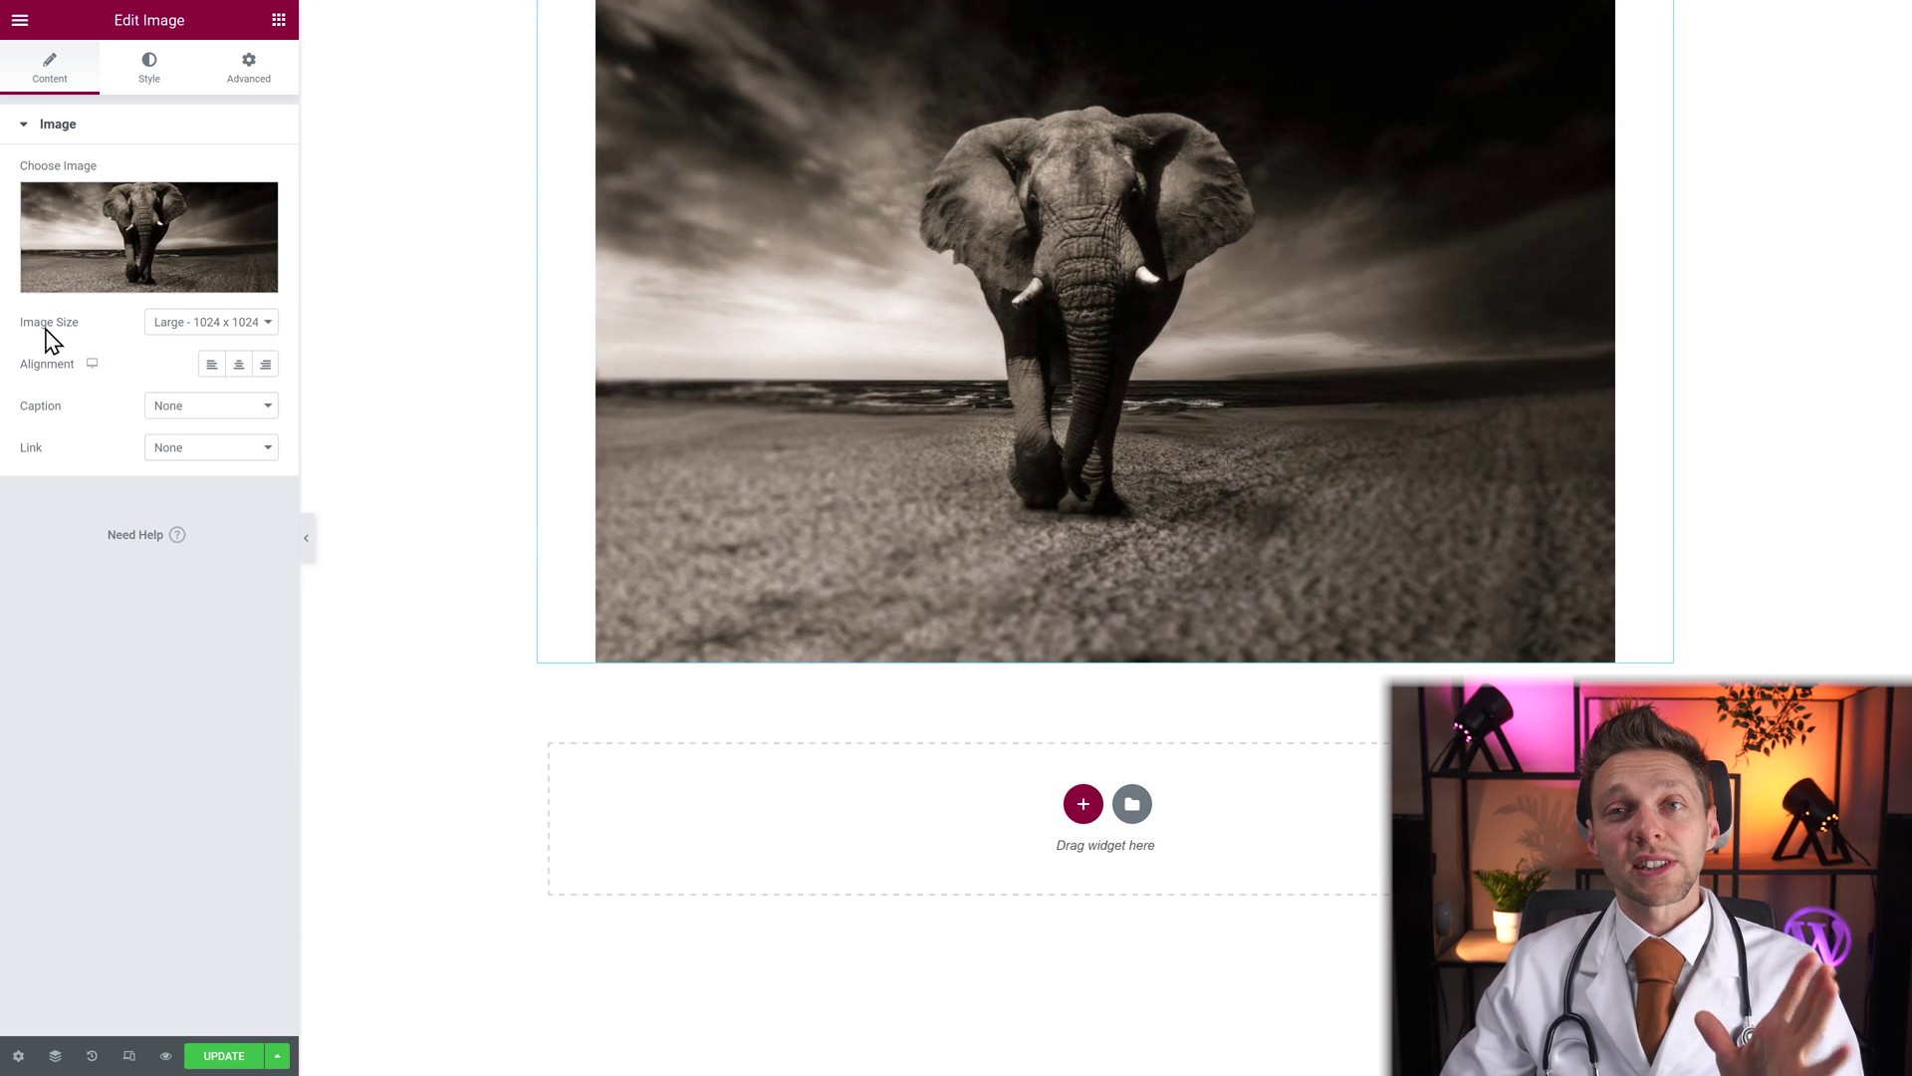
Try Full image size, then a Custom size of 500 x 2000
left_click(180, 339)
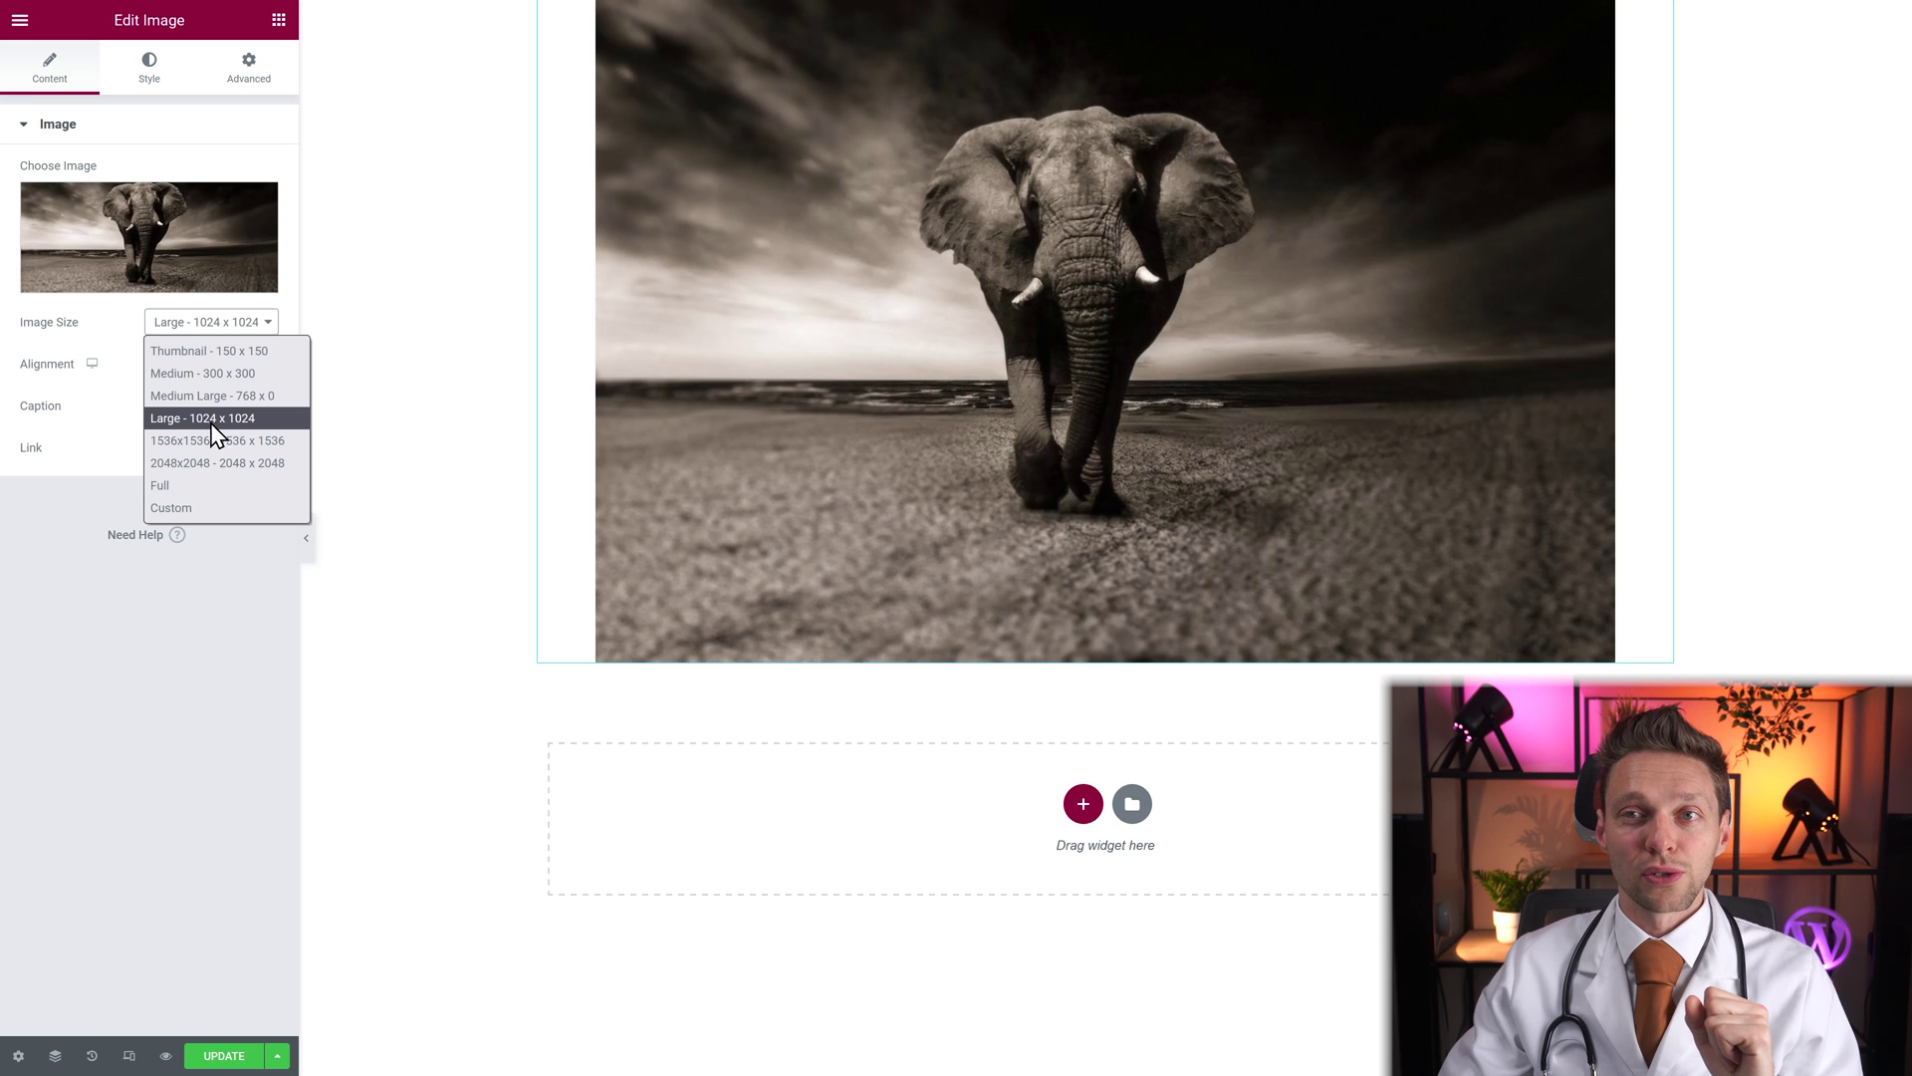
left_click(199, 484)
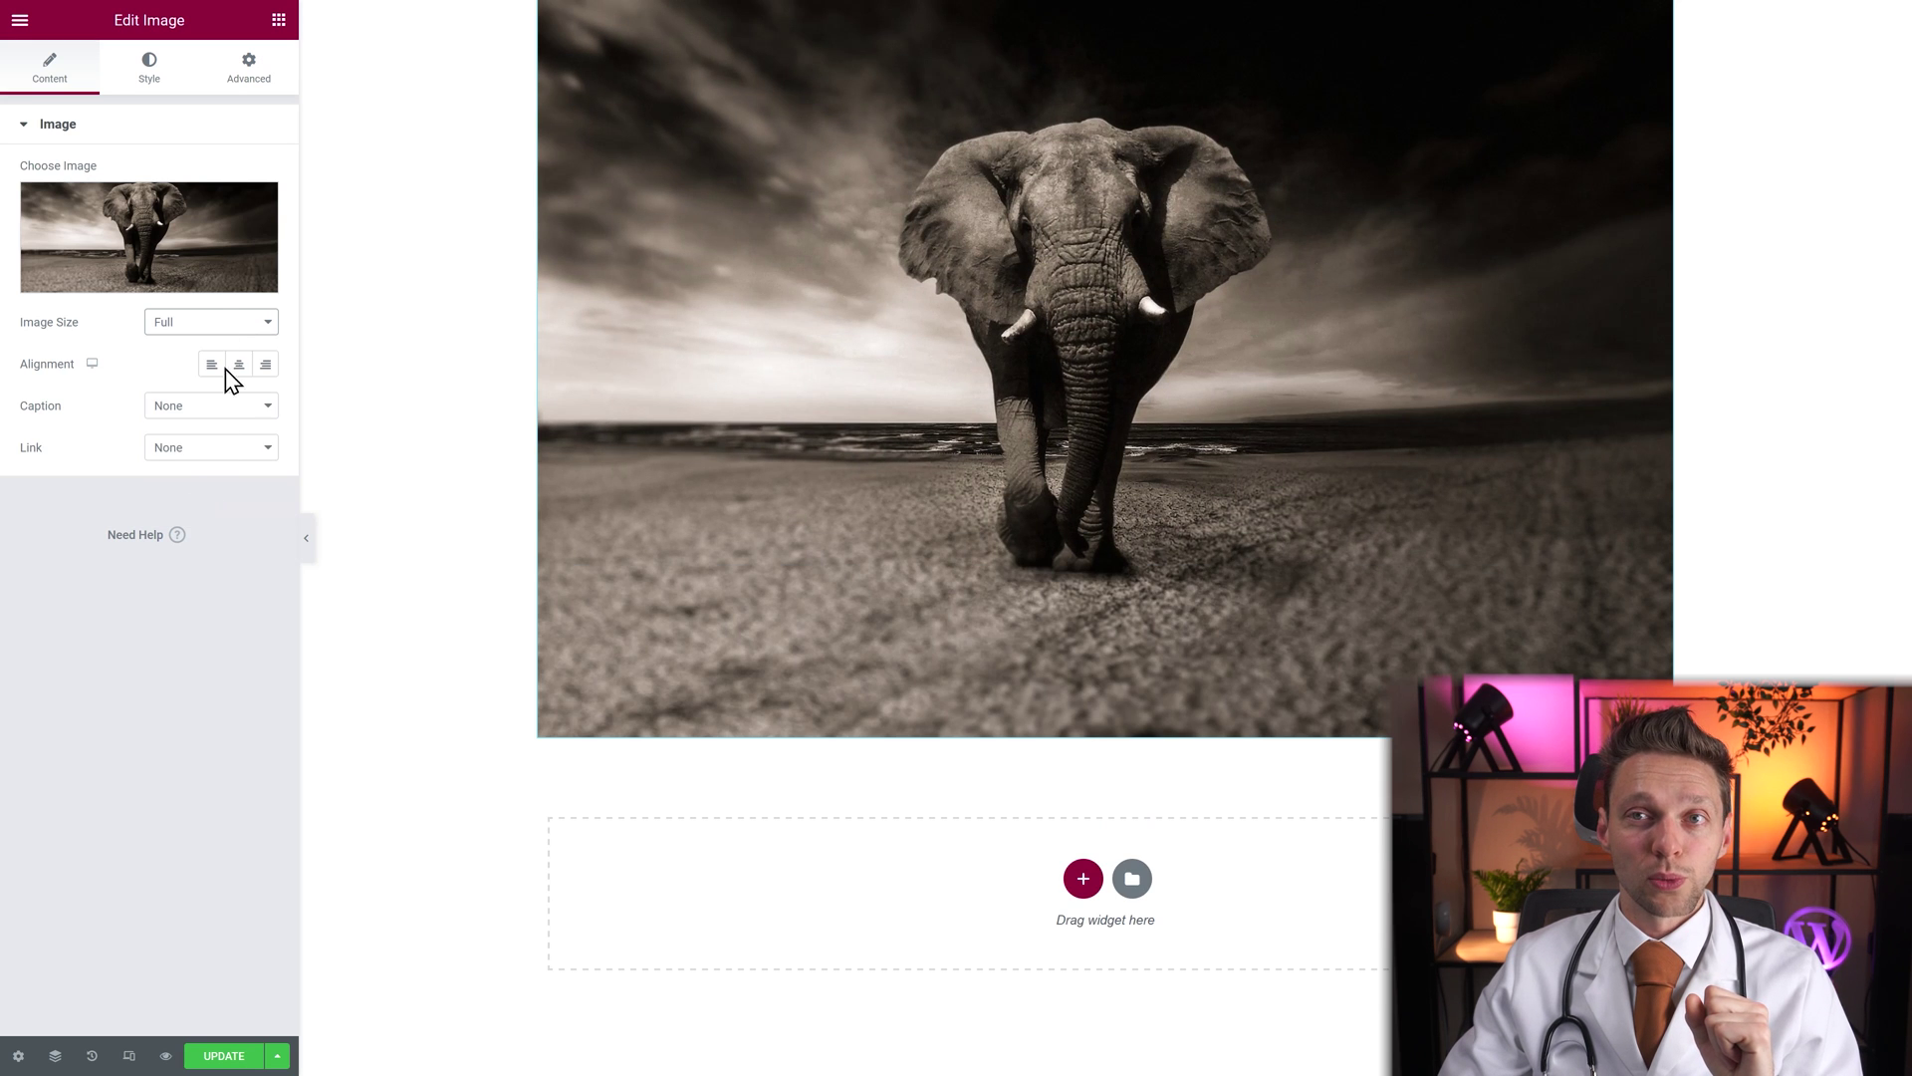
left_click(205, 326)
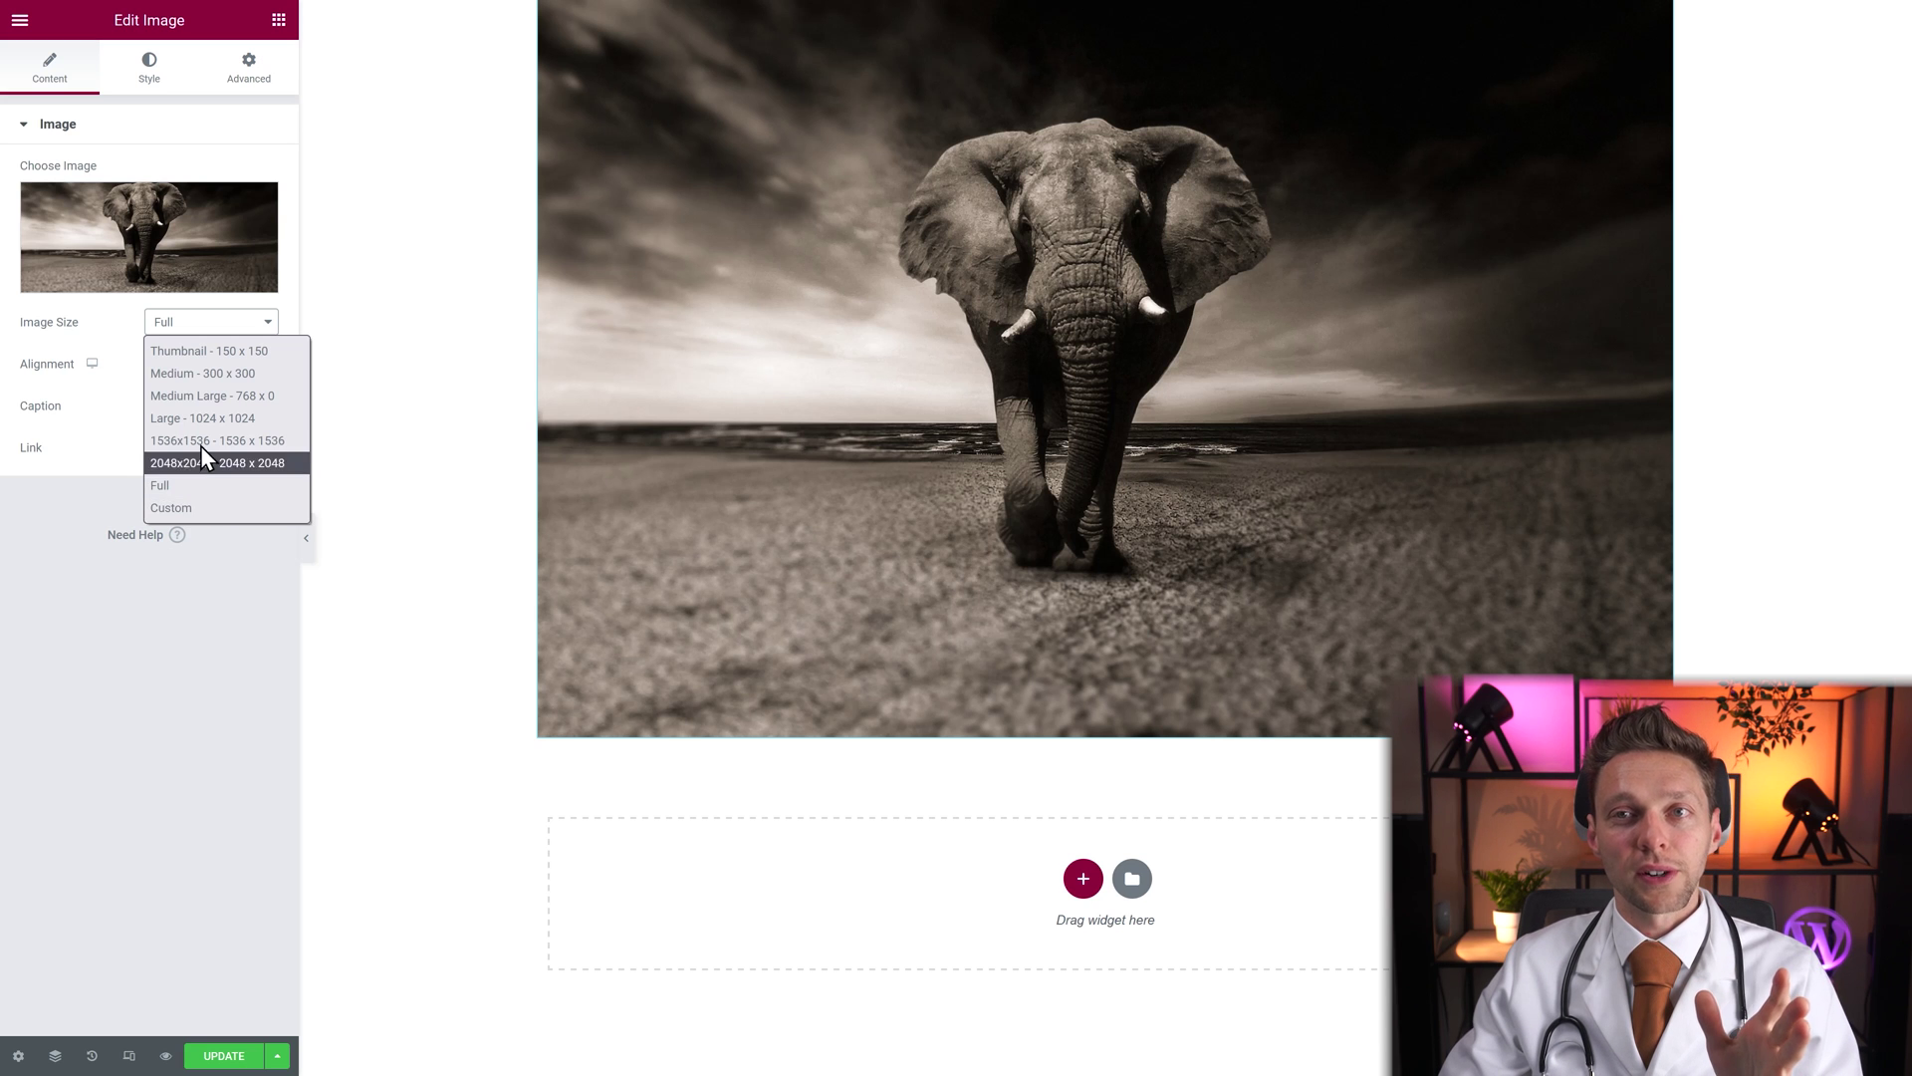
left_click(180, 508)
left_click(67, 425)
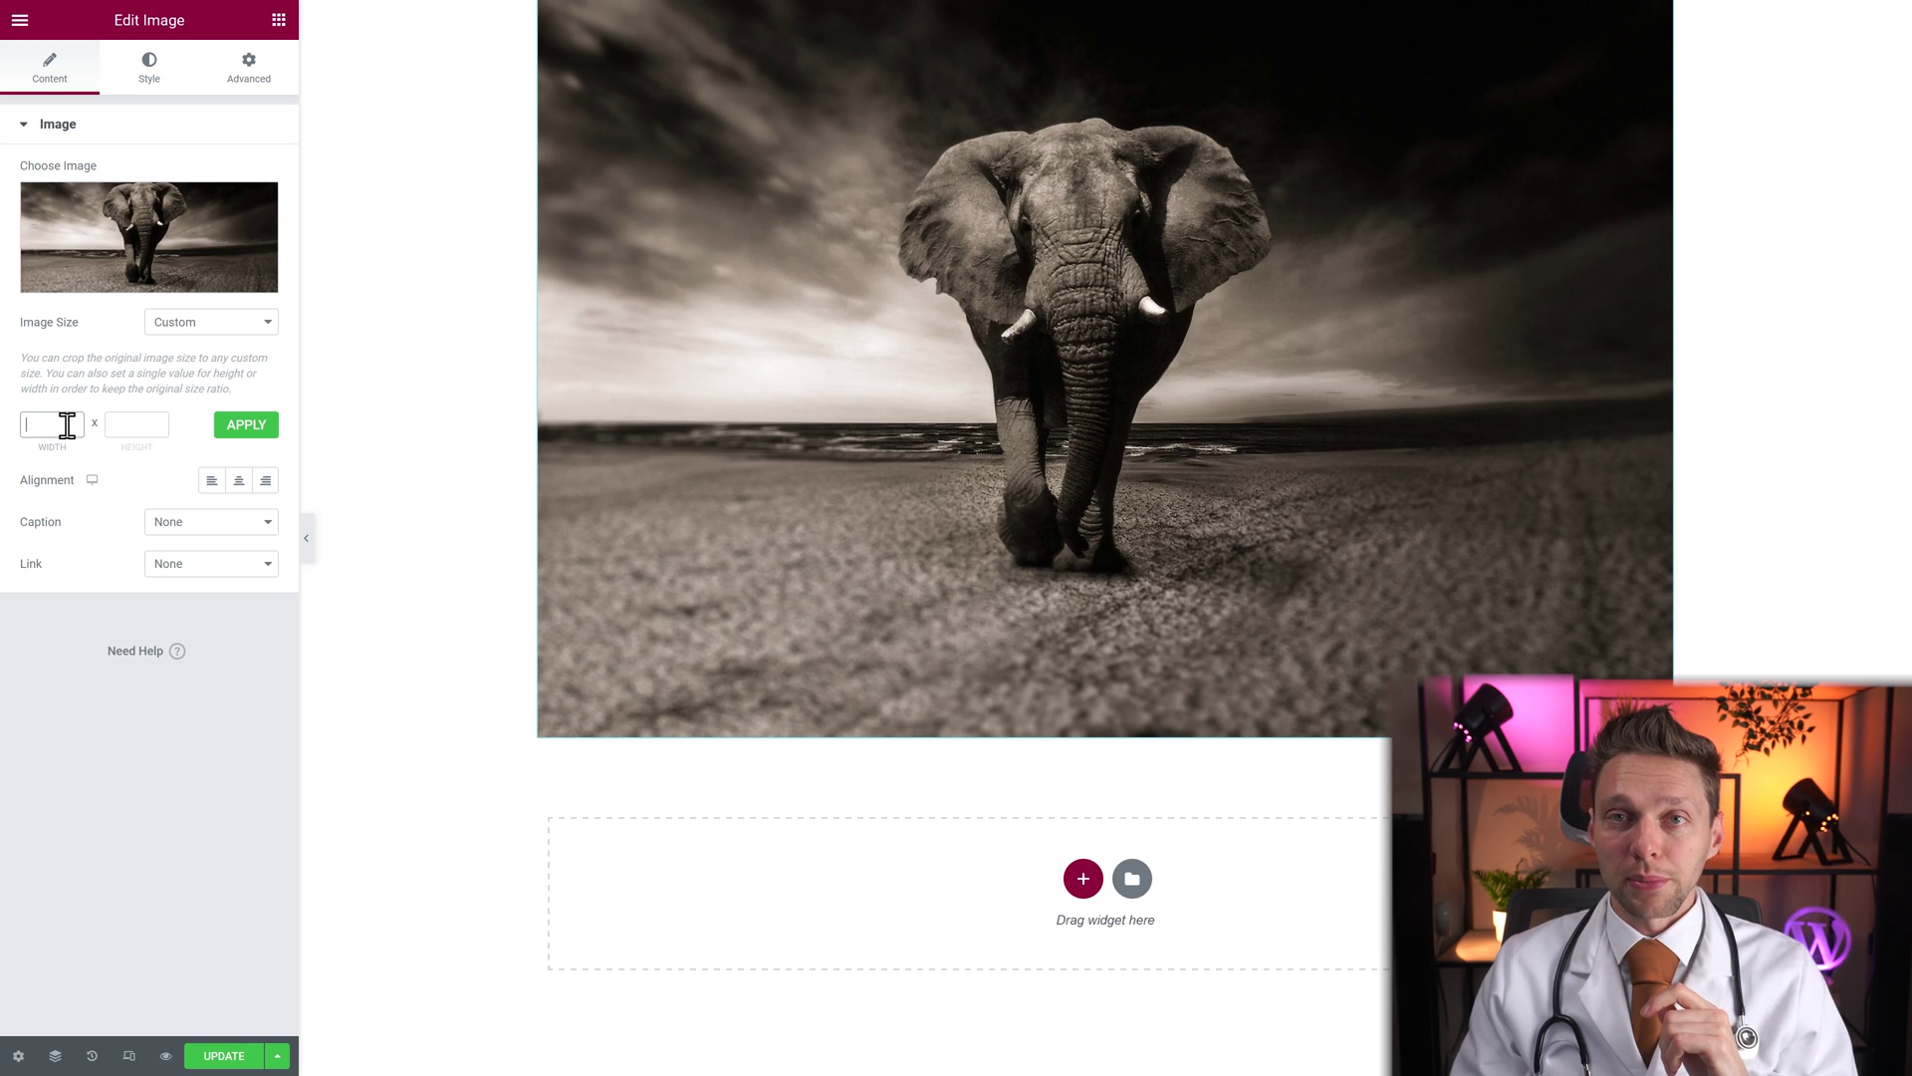
left_click(241, 436)
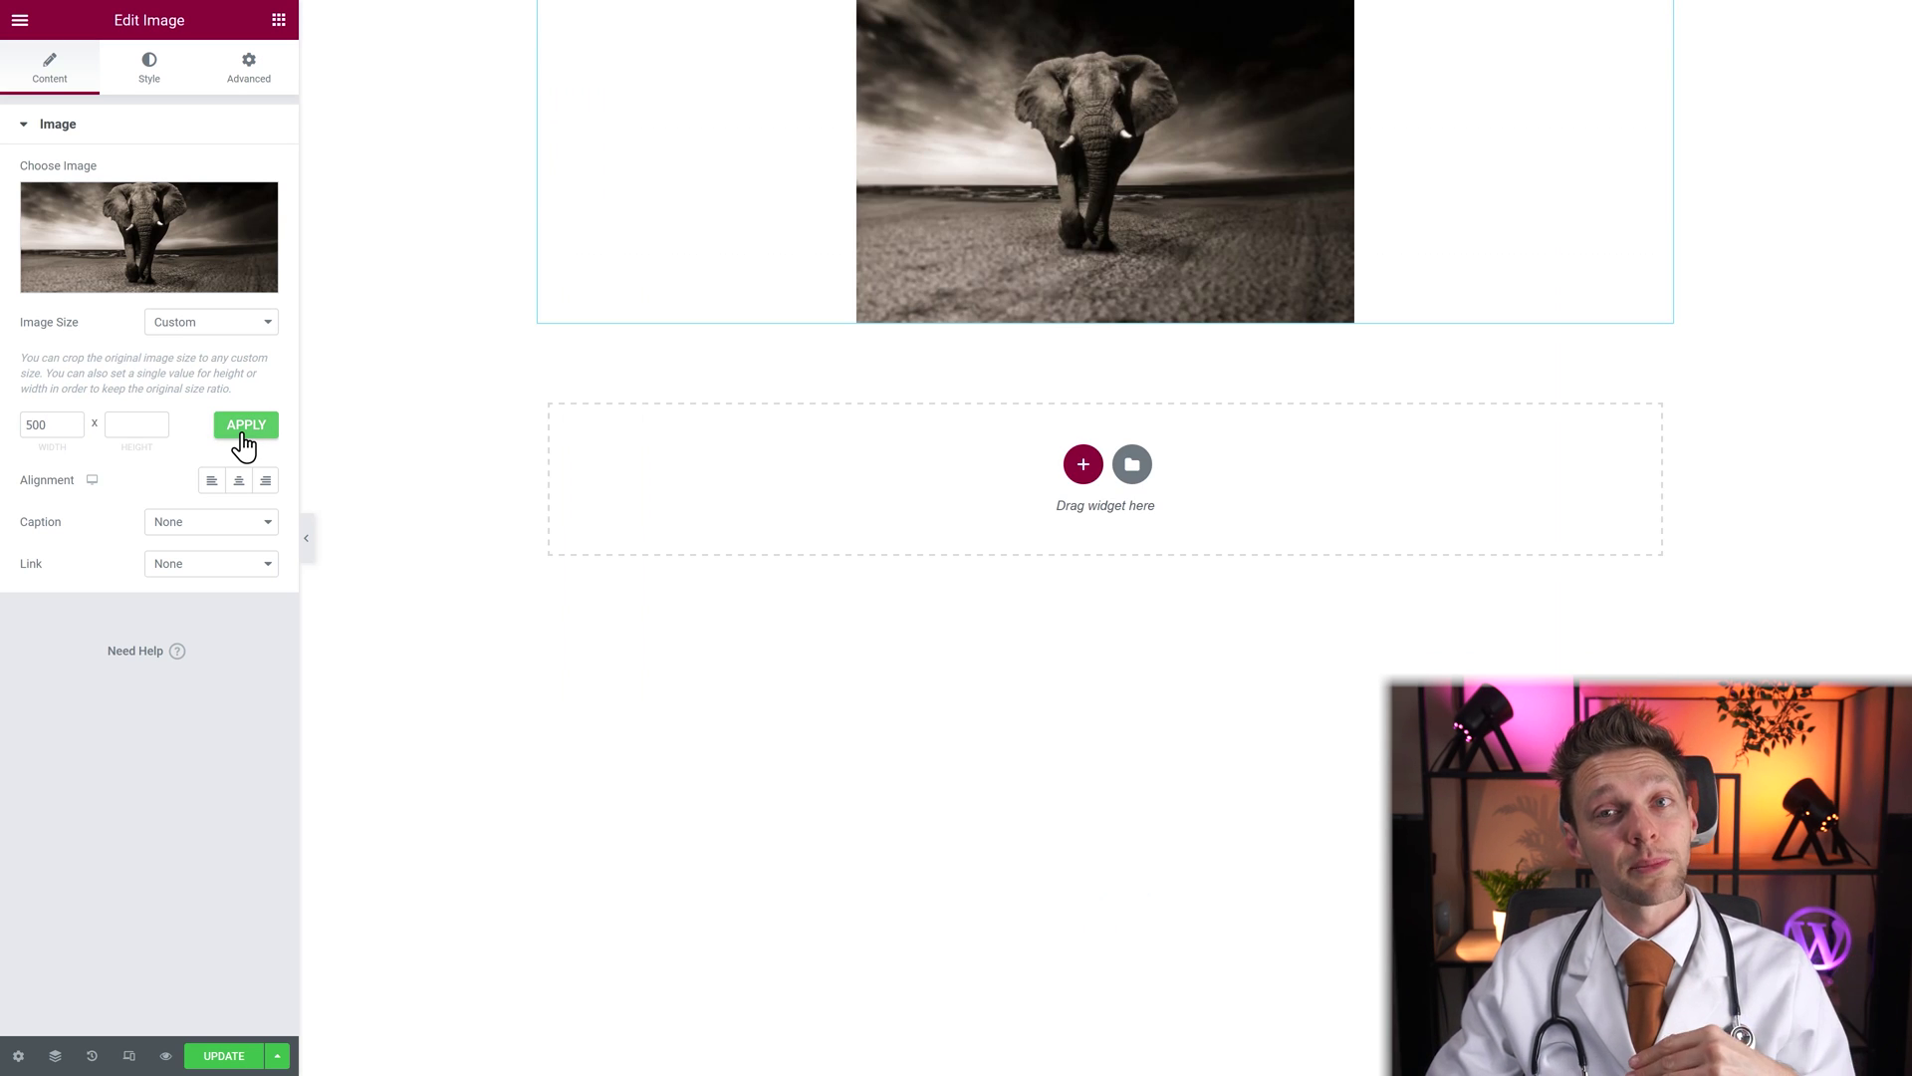
left_click(137, 425)
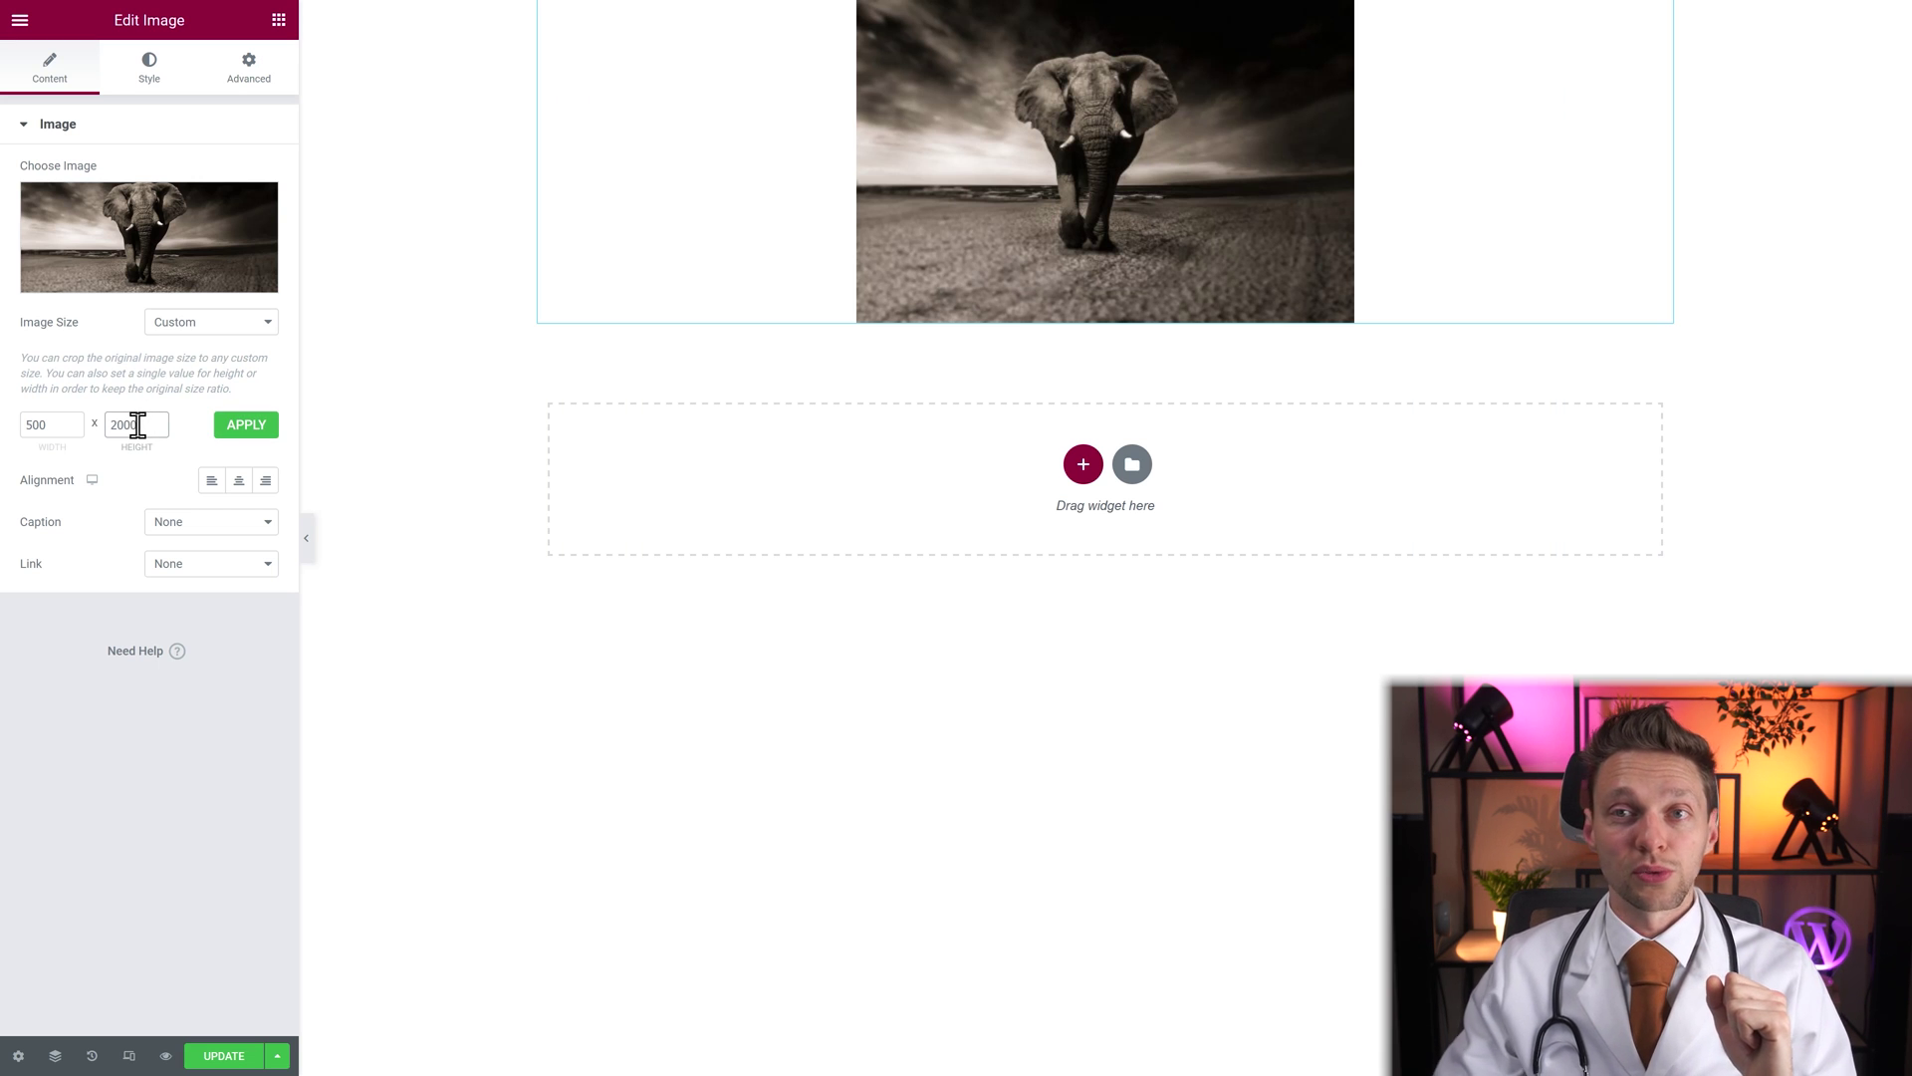
left_click(249, 439)
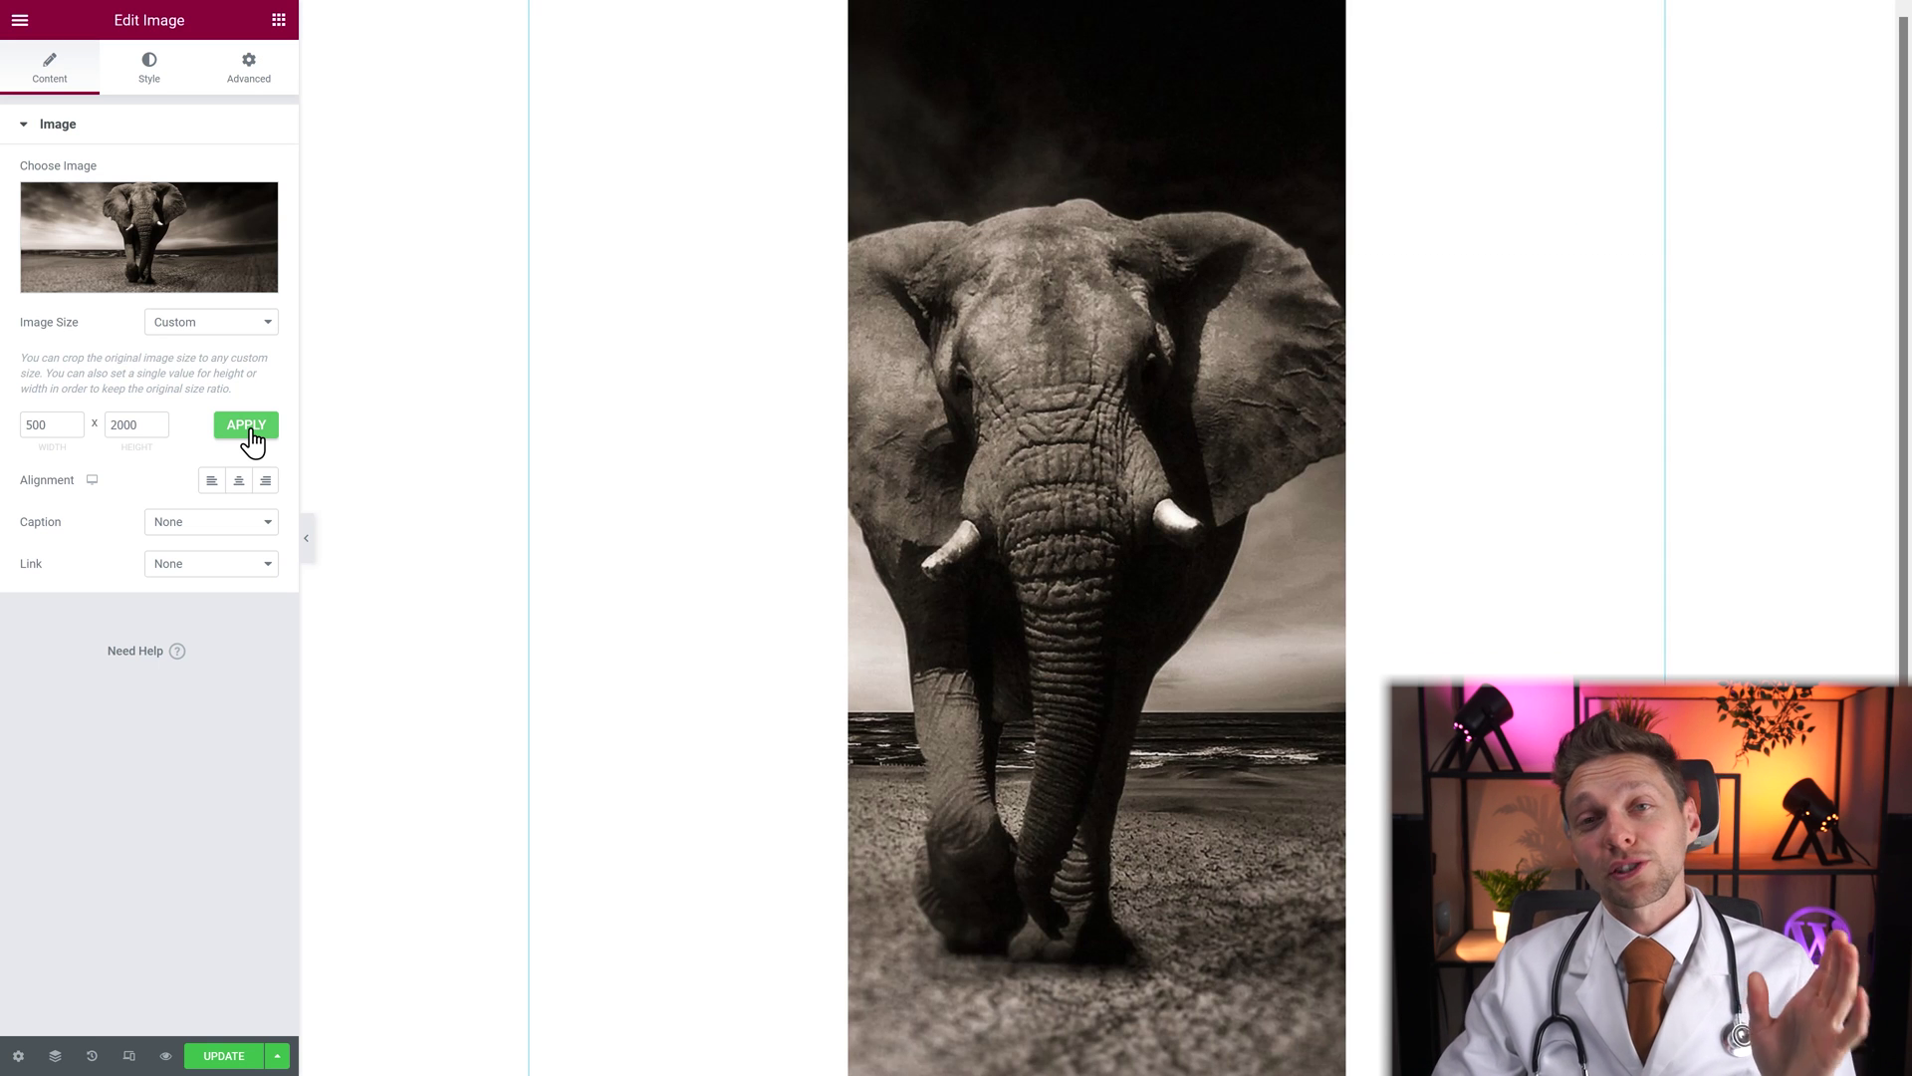
Set the elephant image size back to Full
left_click(183, 333)
left_click(128, 431)
left_click(194, 326)
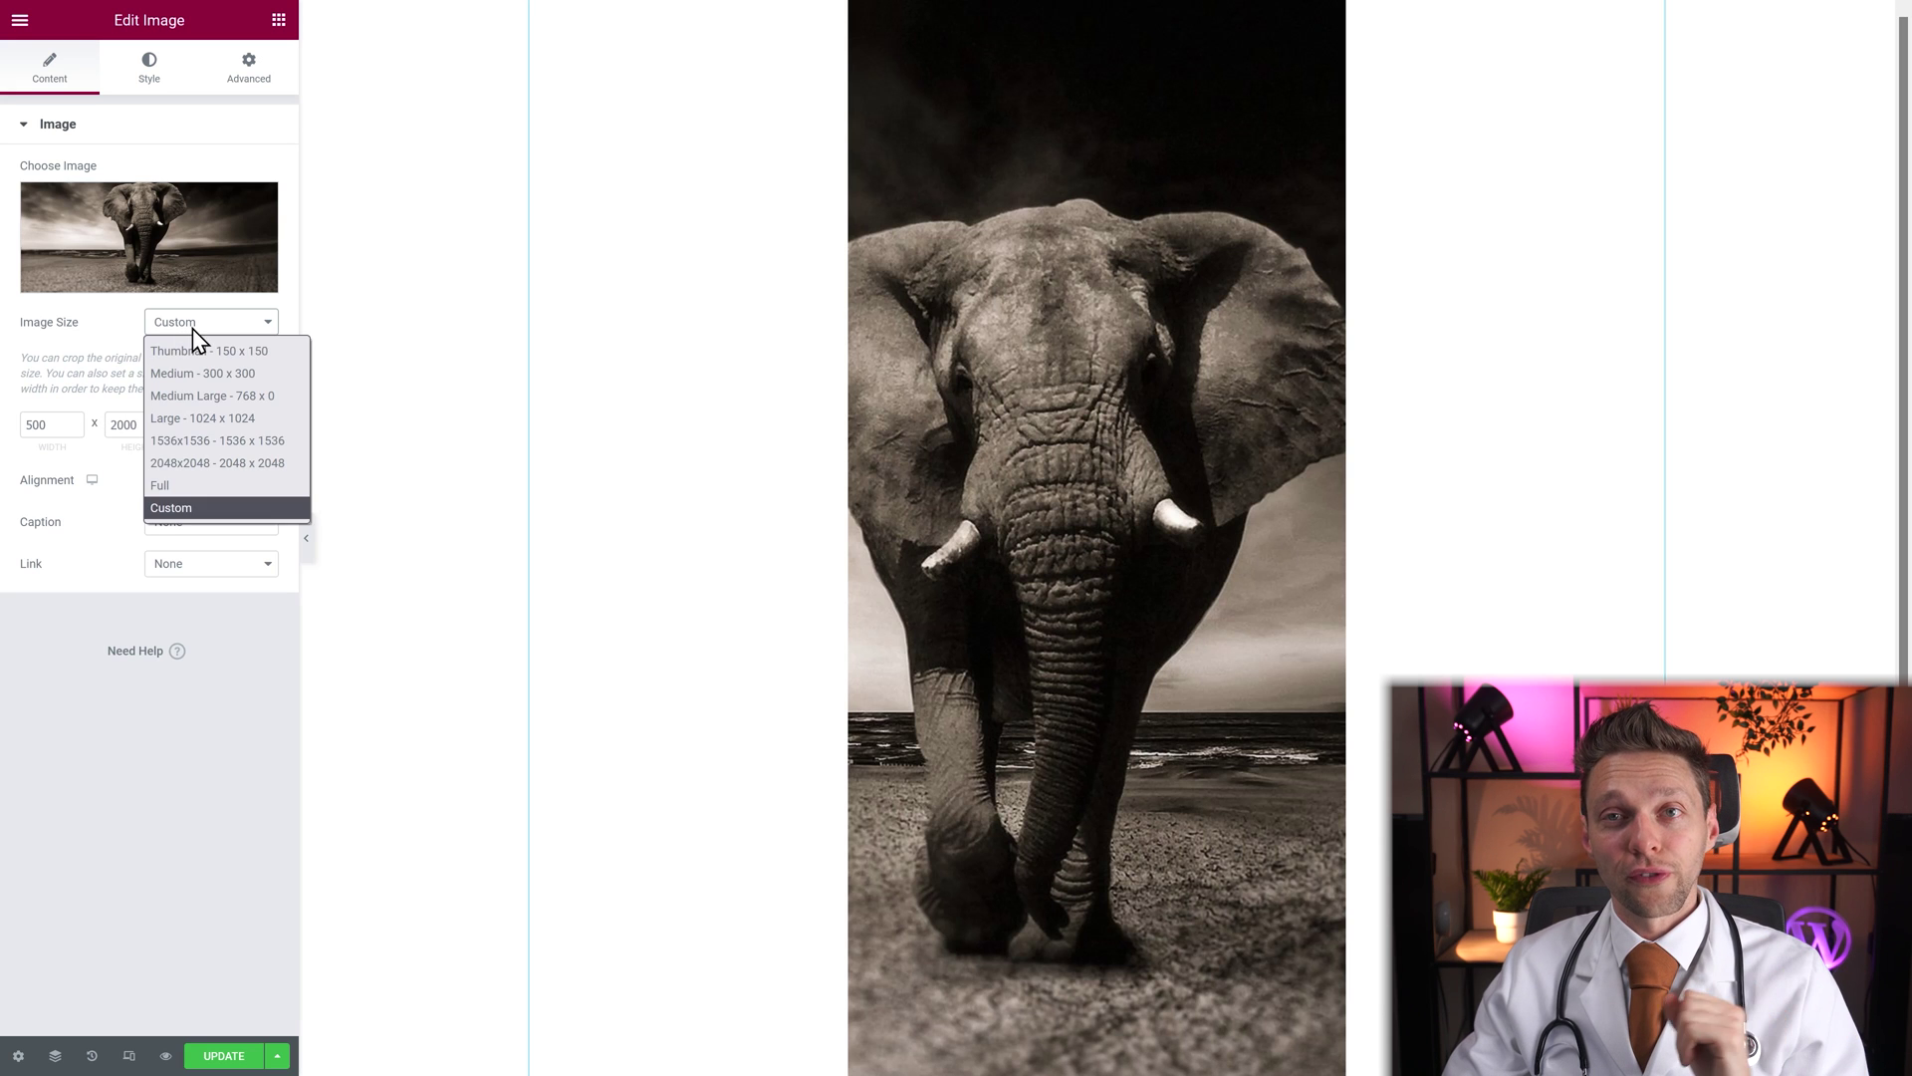
left_click(169, 485)
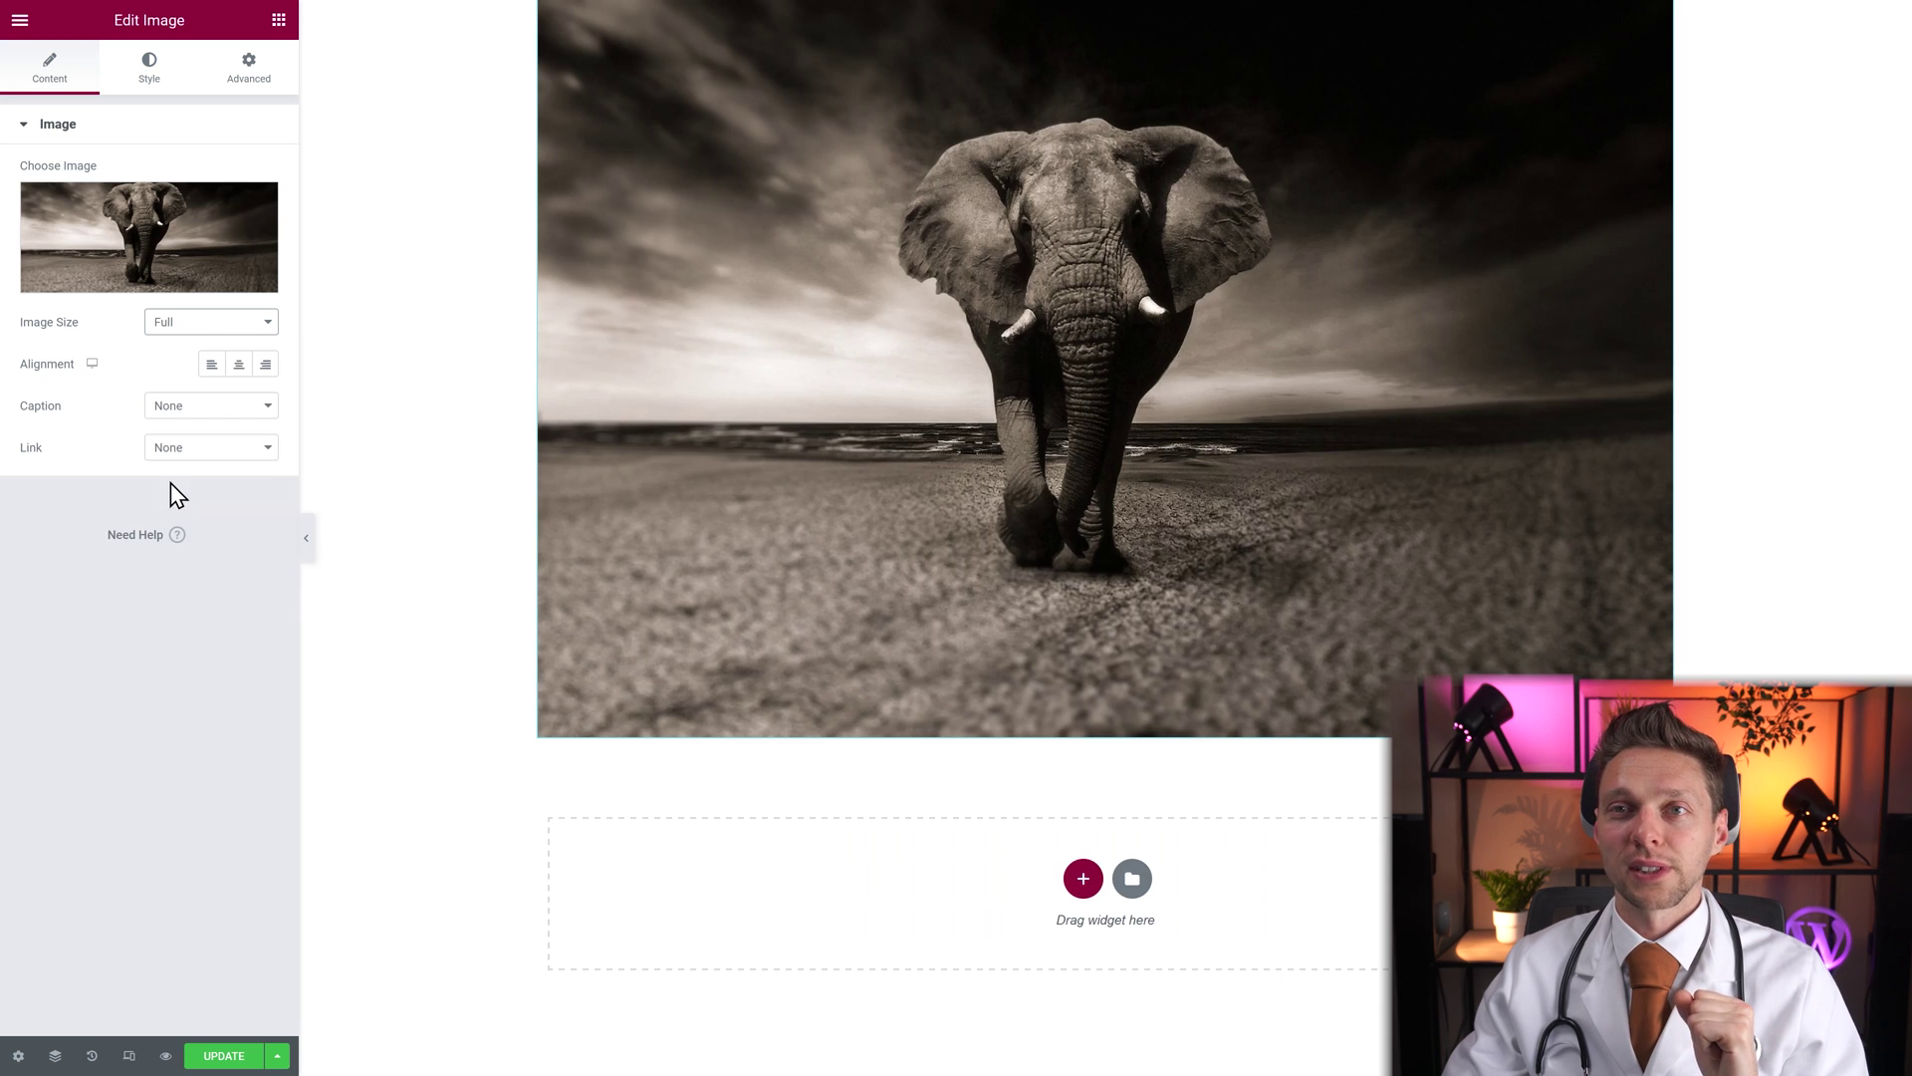
Test Left, Center and Right alignment on the elephant photo
left_click(211, 366)
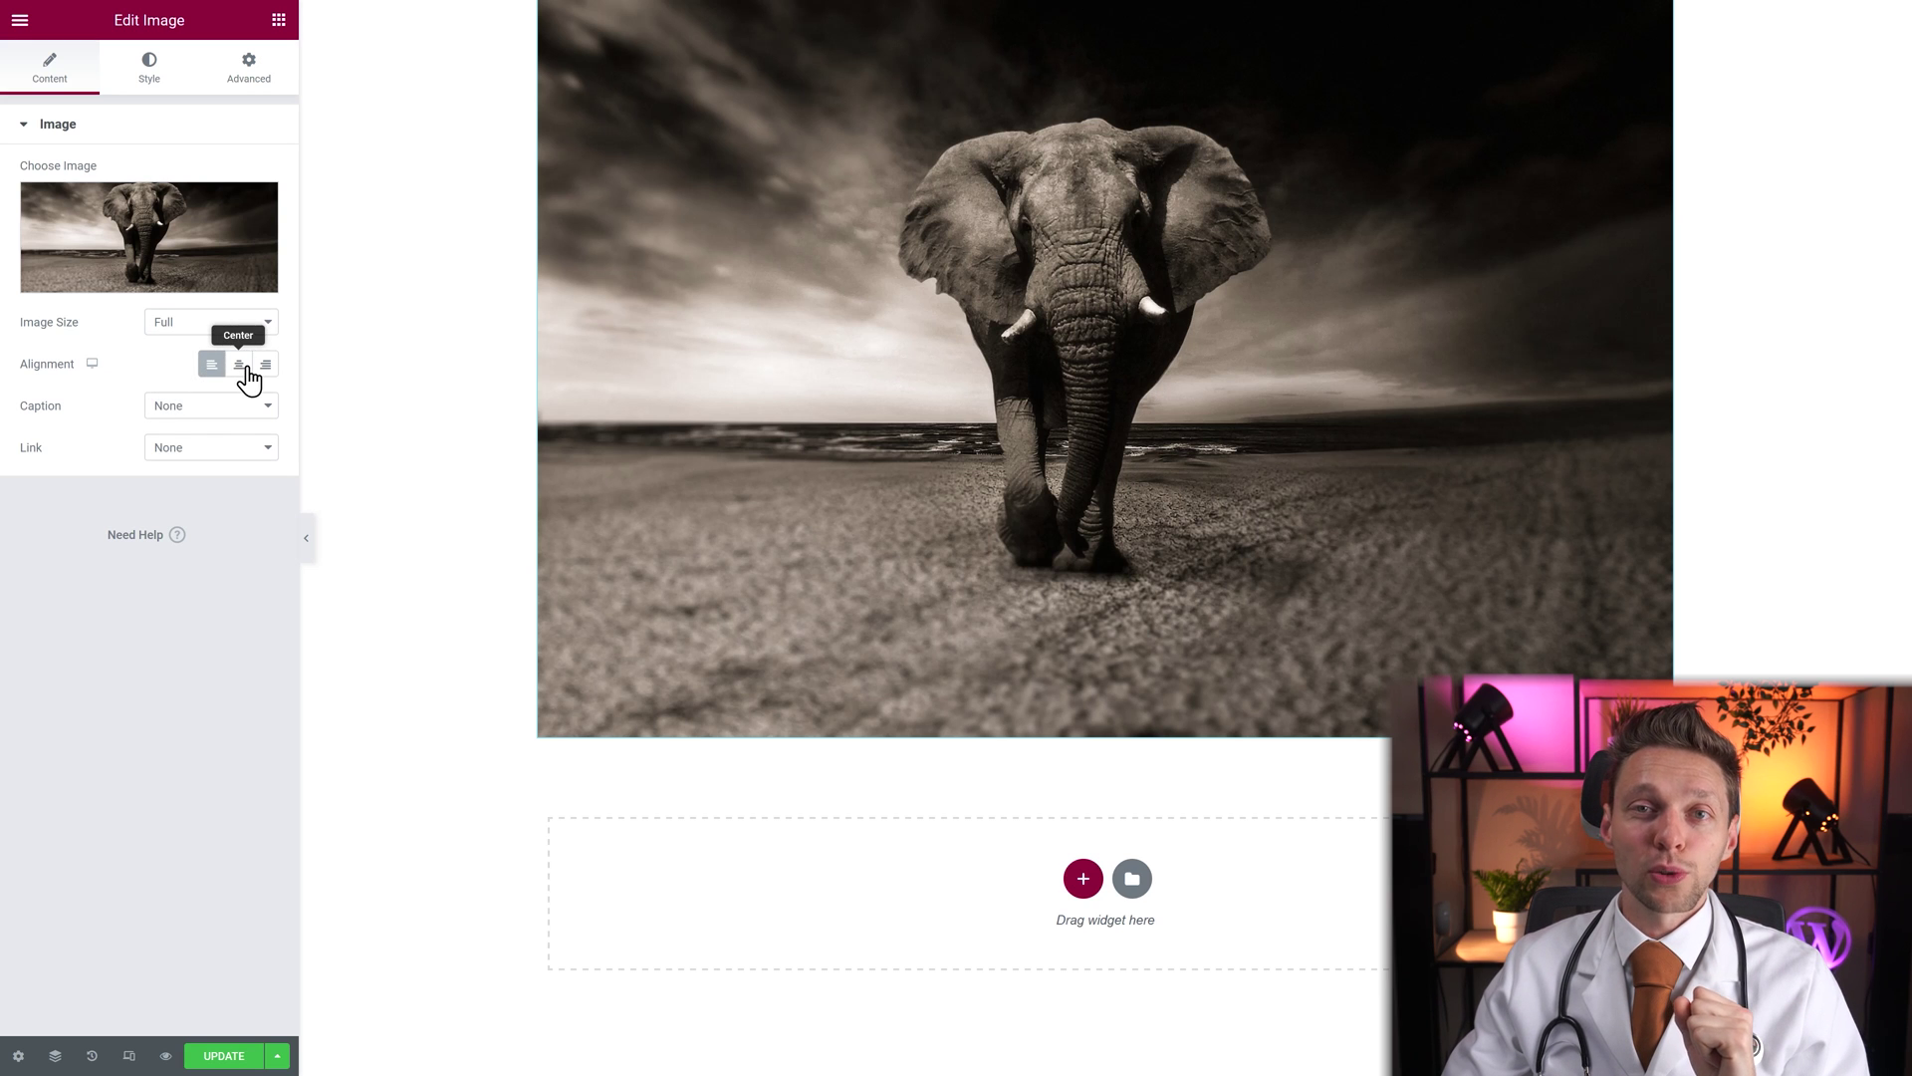
left_click(245, 372)
left_click(265, 376)
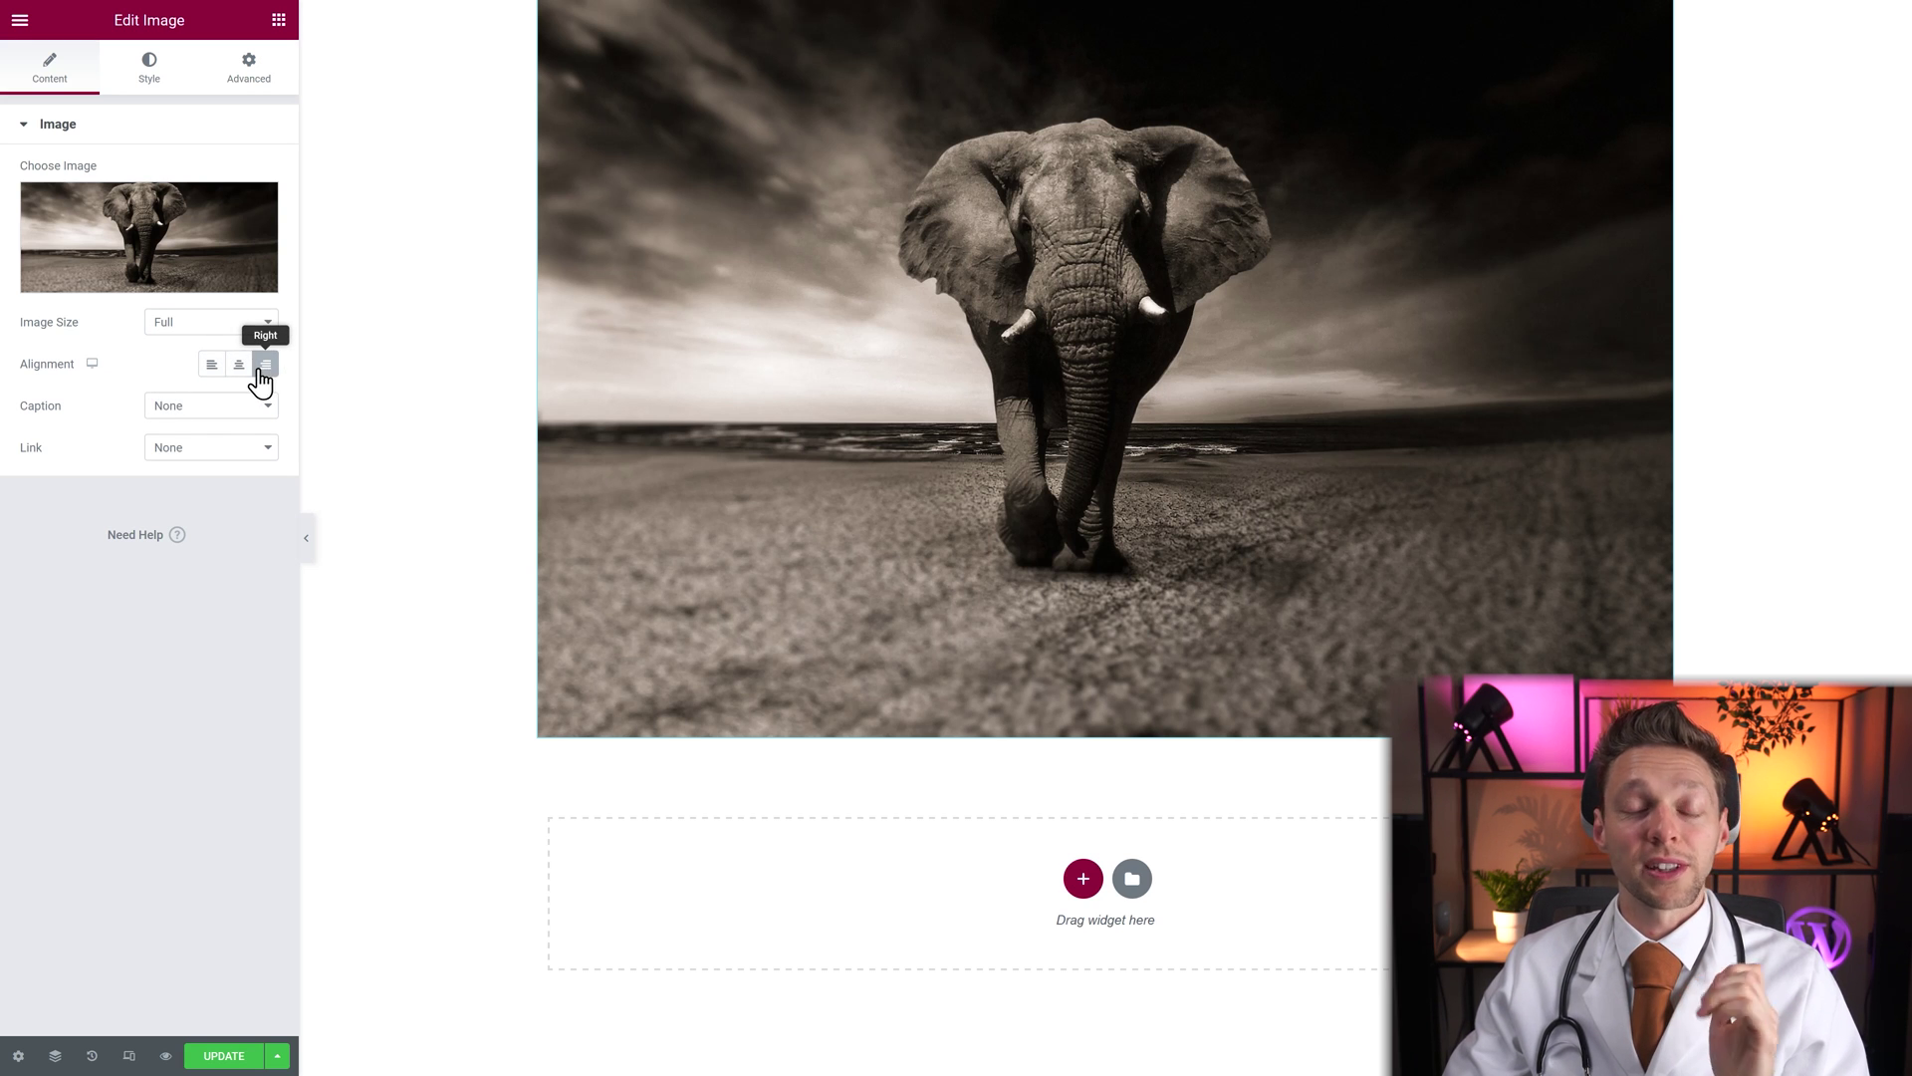
left_click(221, 369)
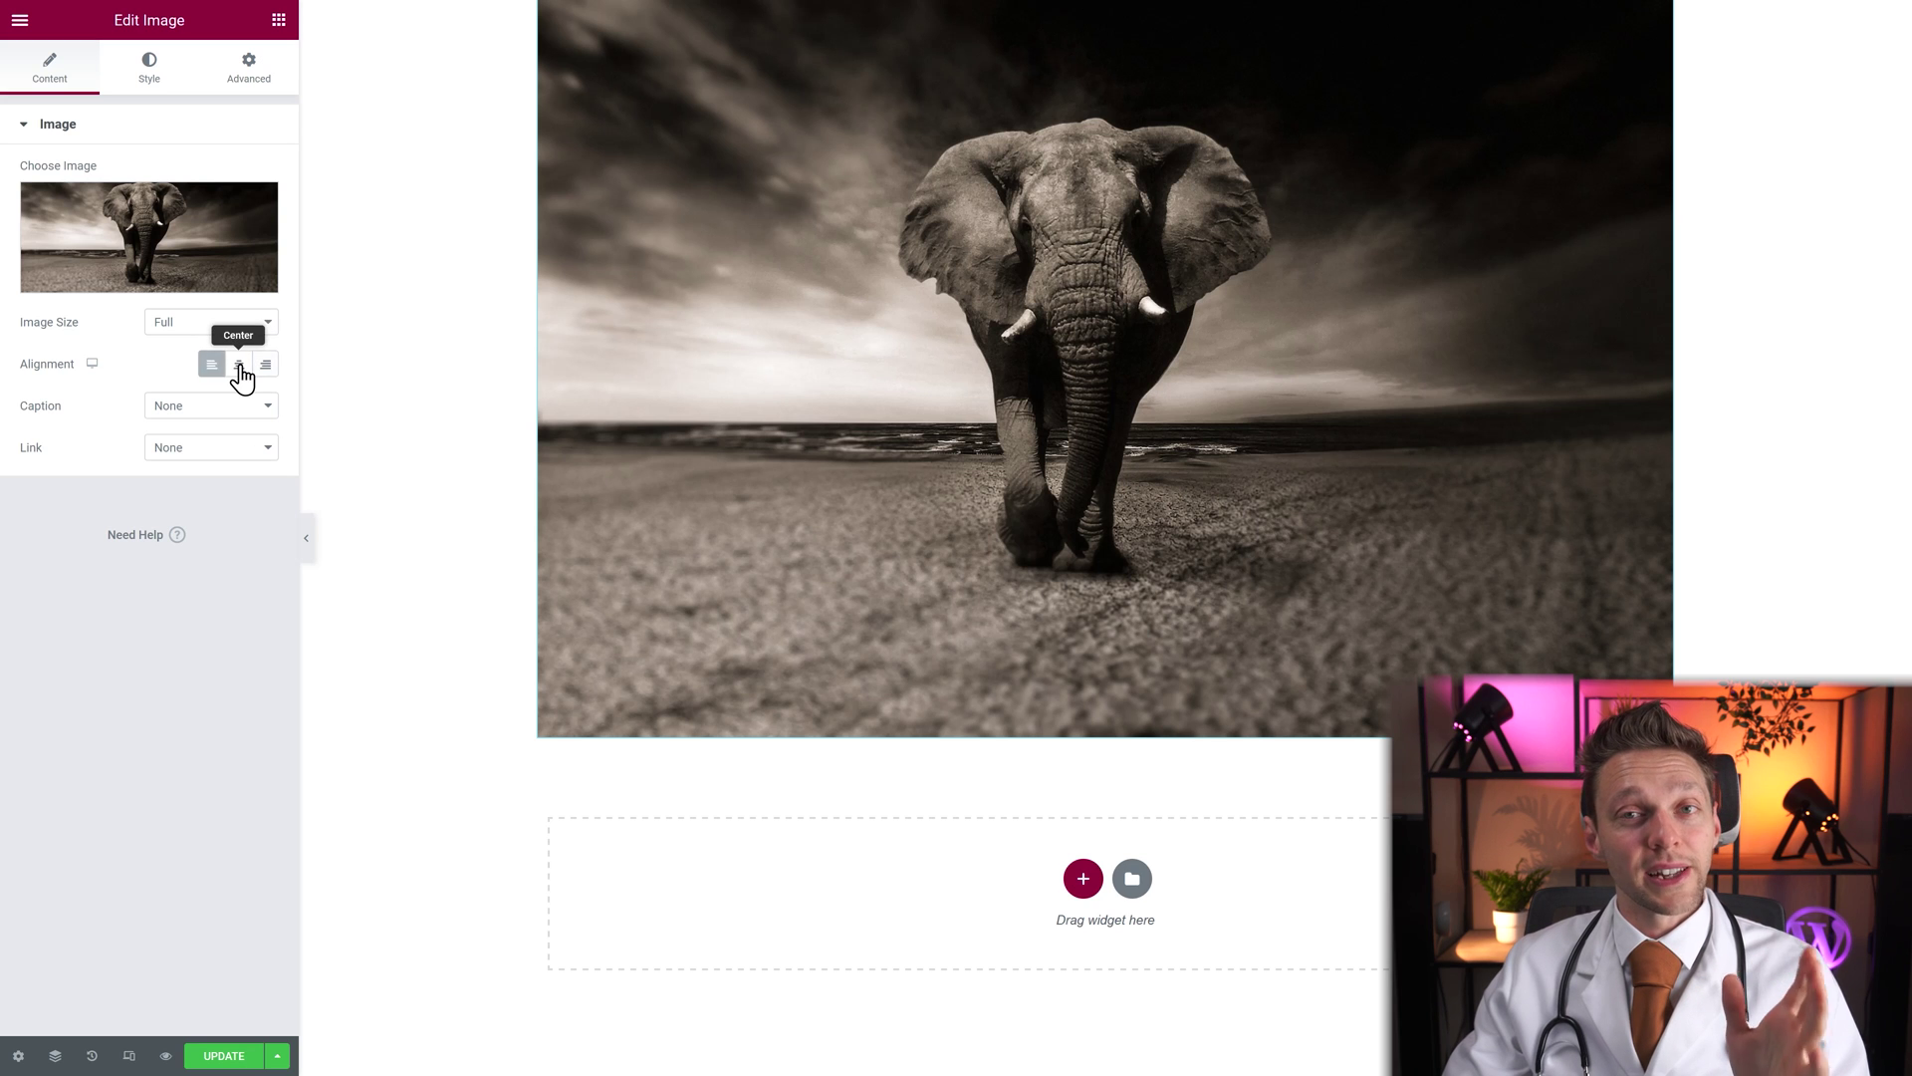
left_click(239, 369)
left_click(265, 368)
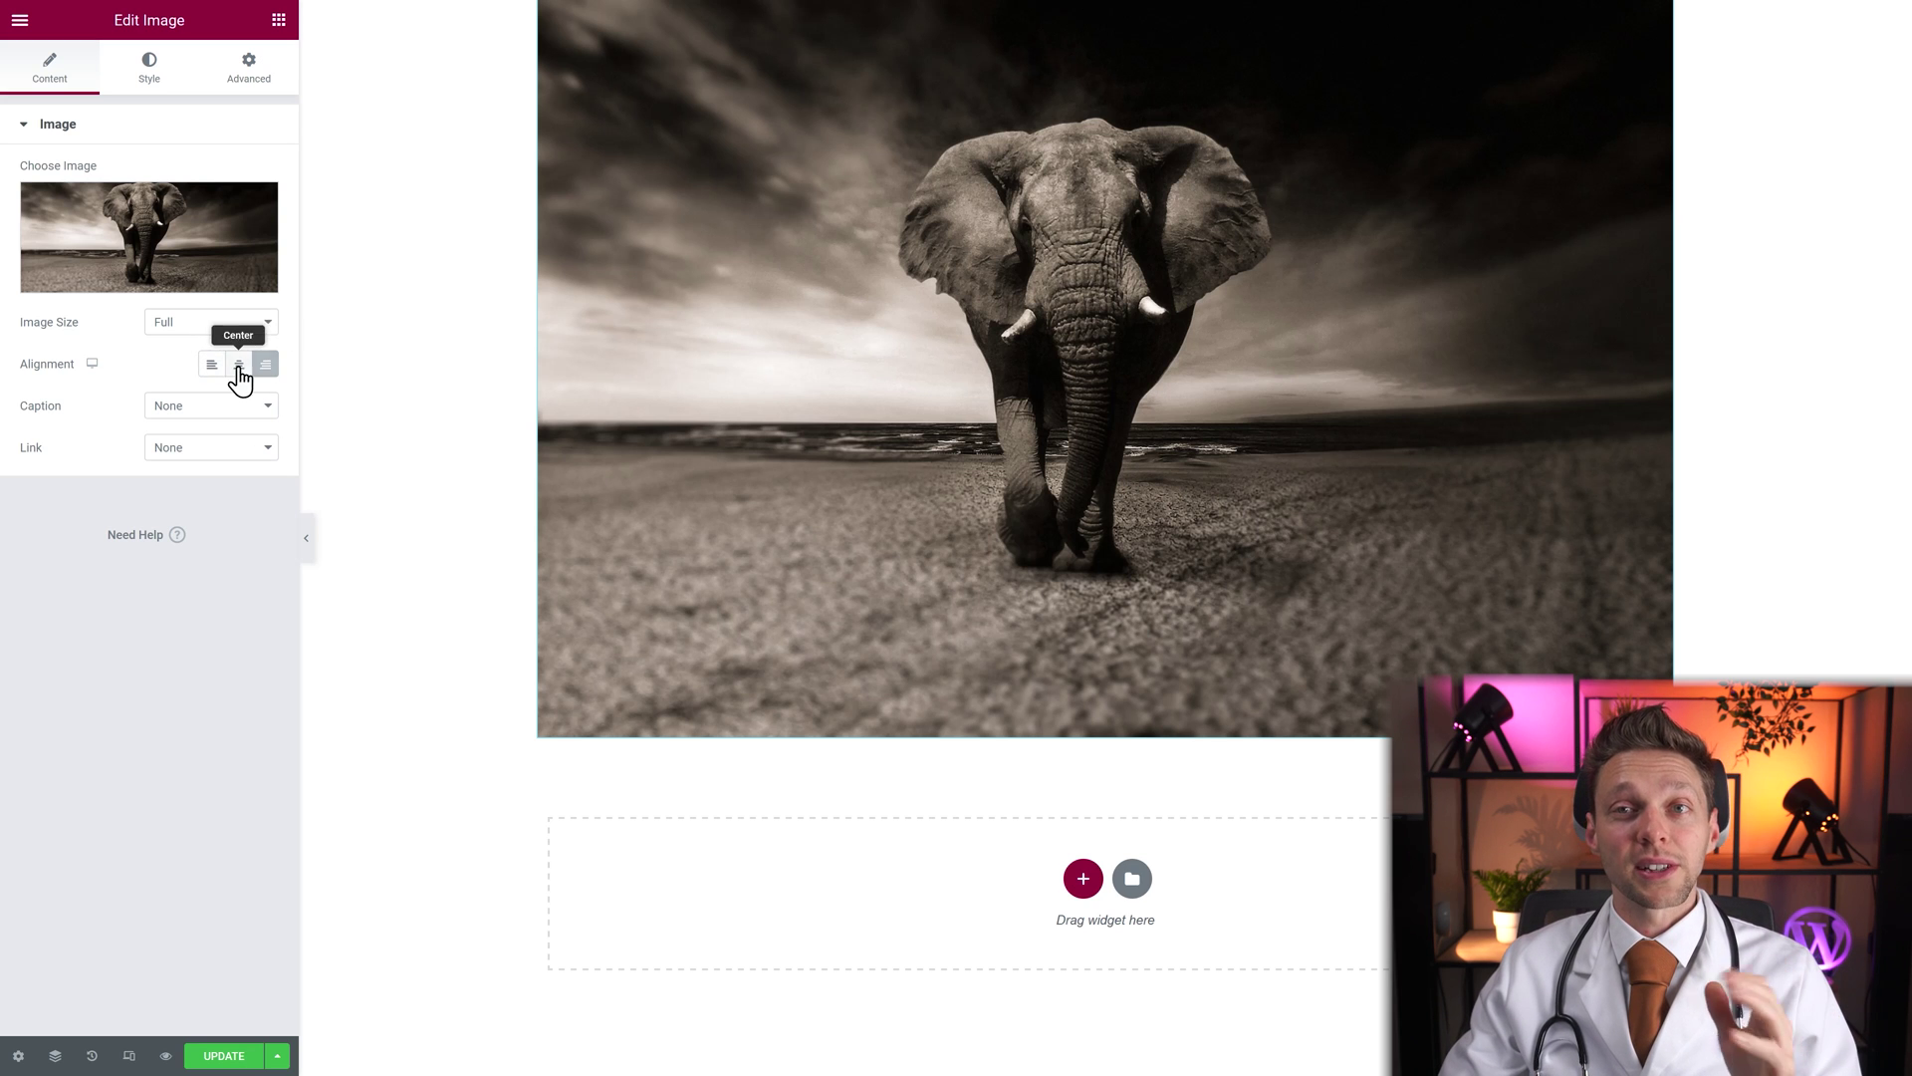
Try the 150 x 150 Thumbnail size, centre it, then restore Full size
left_click(177, 329)
left_click(179, 351)
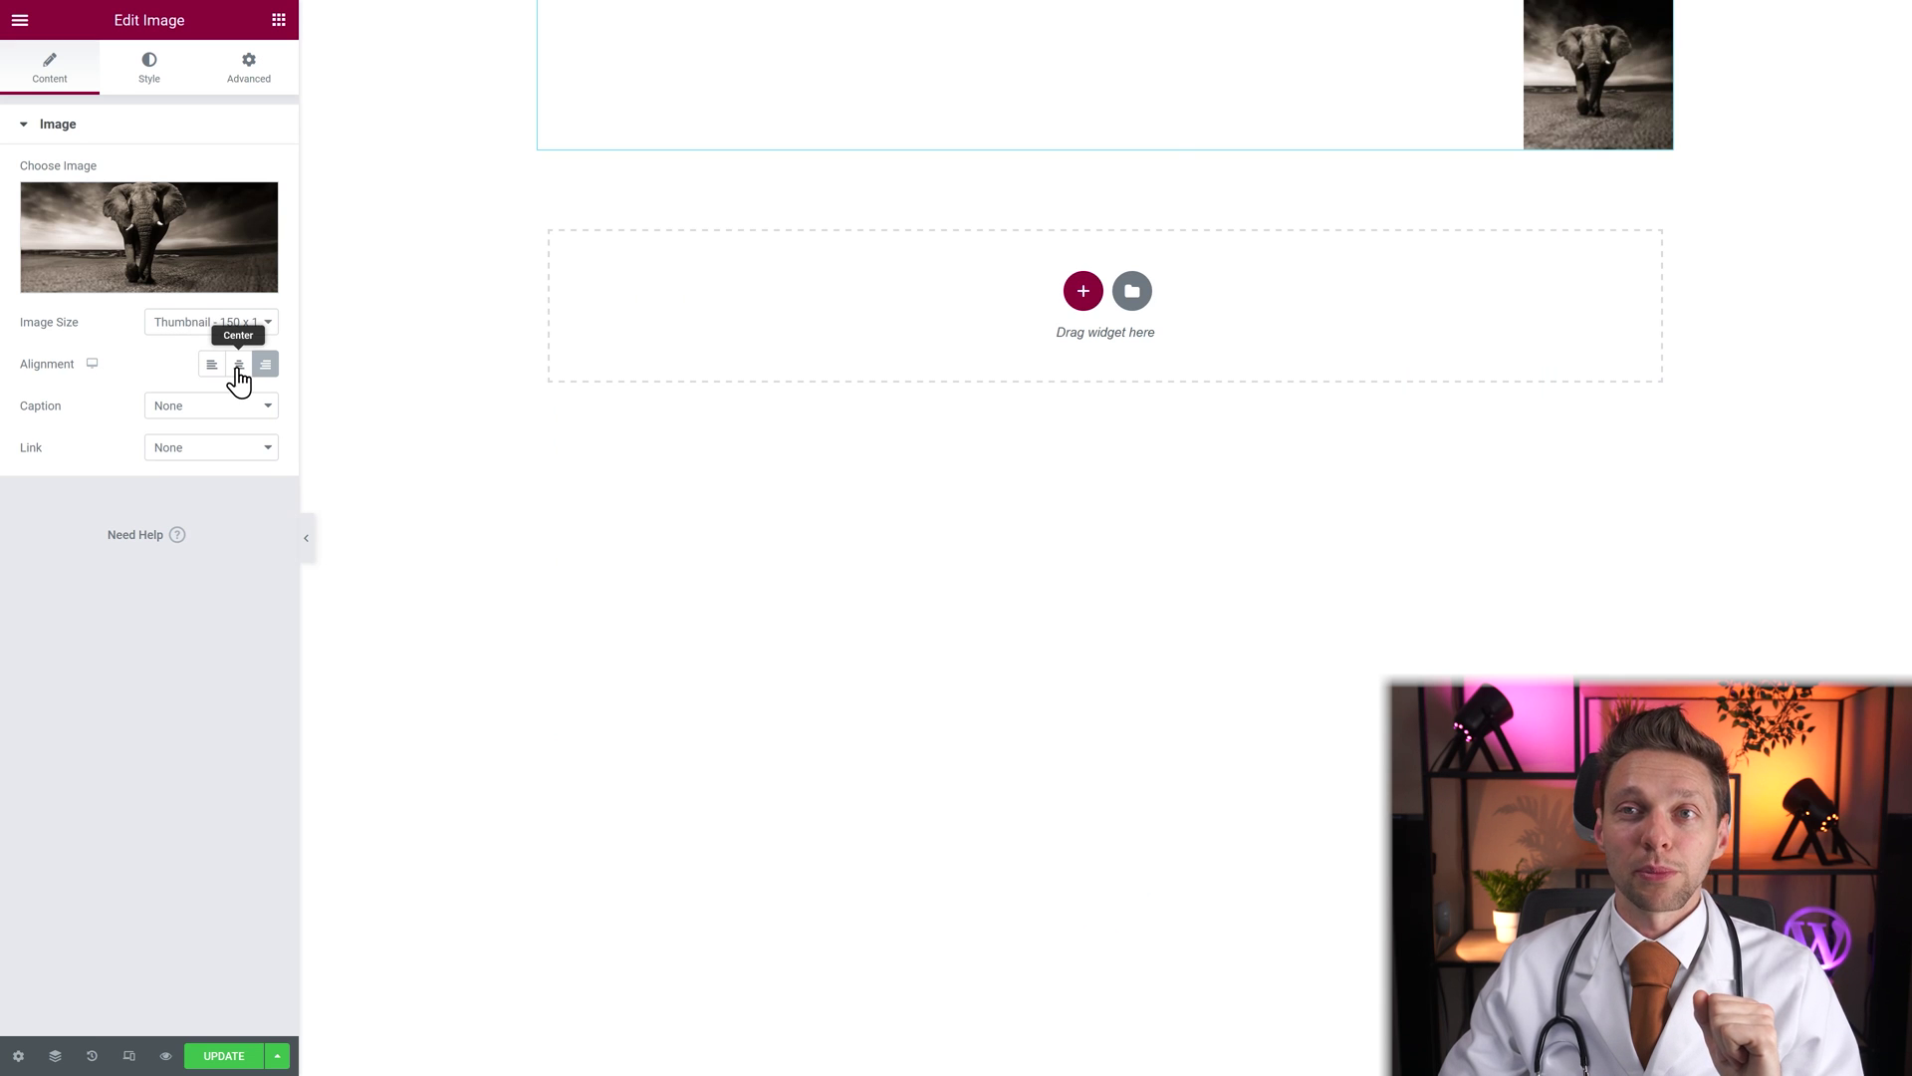
left_click(239, 365)
left_click(212, 367)
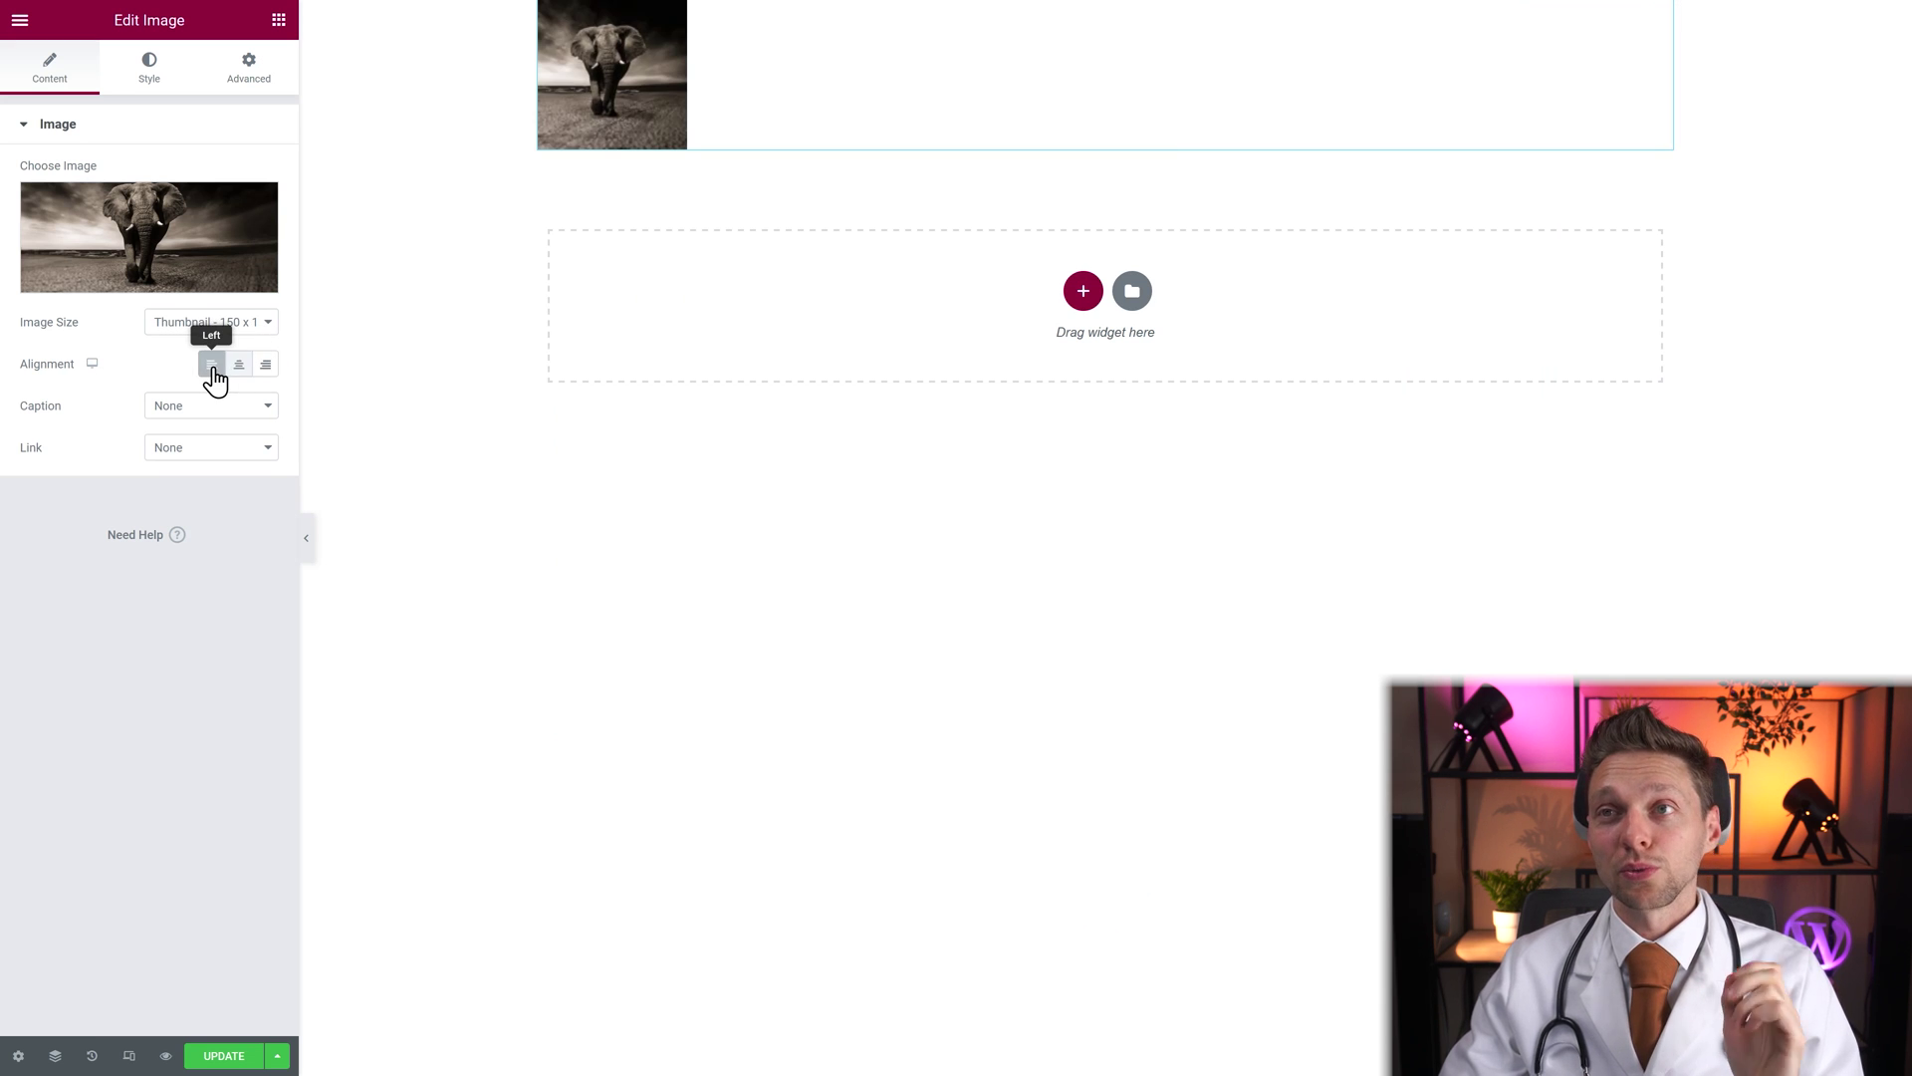
left_click(238, 368)
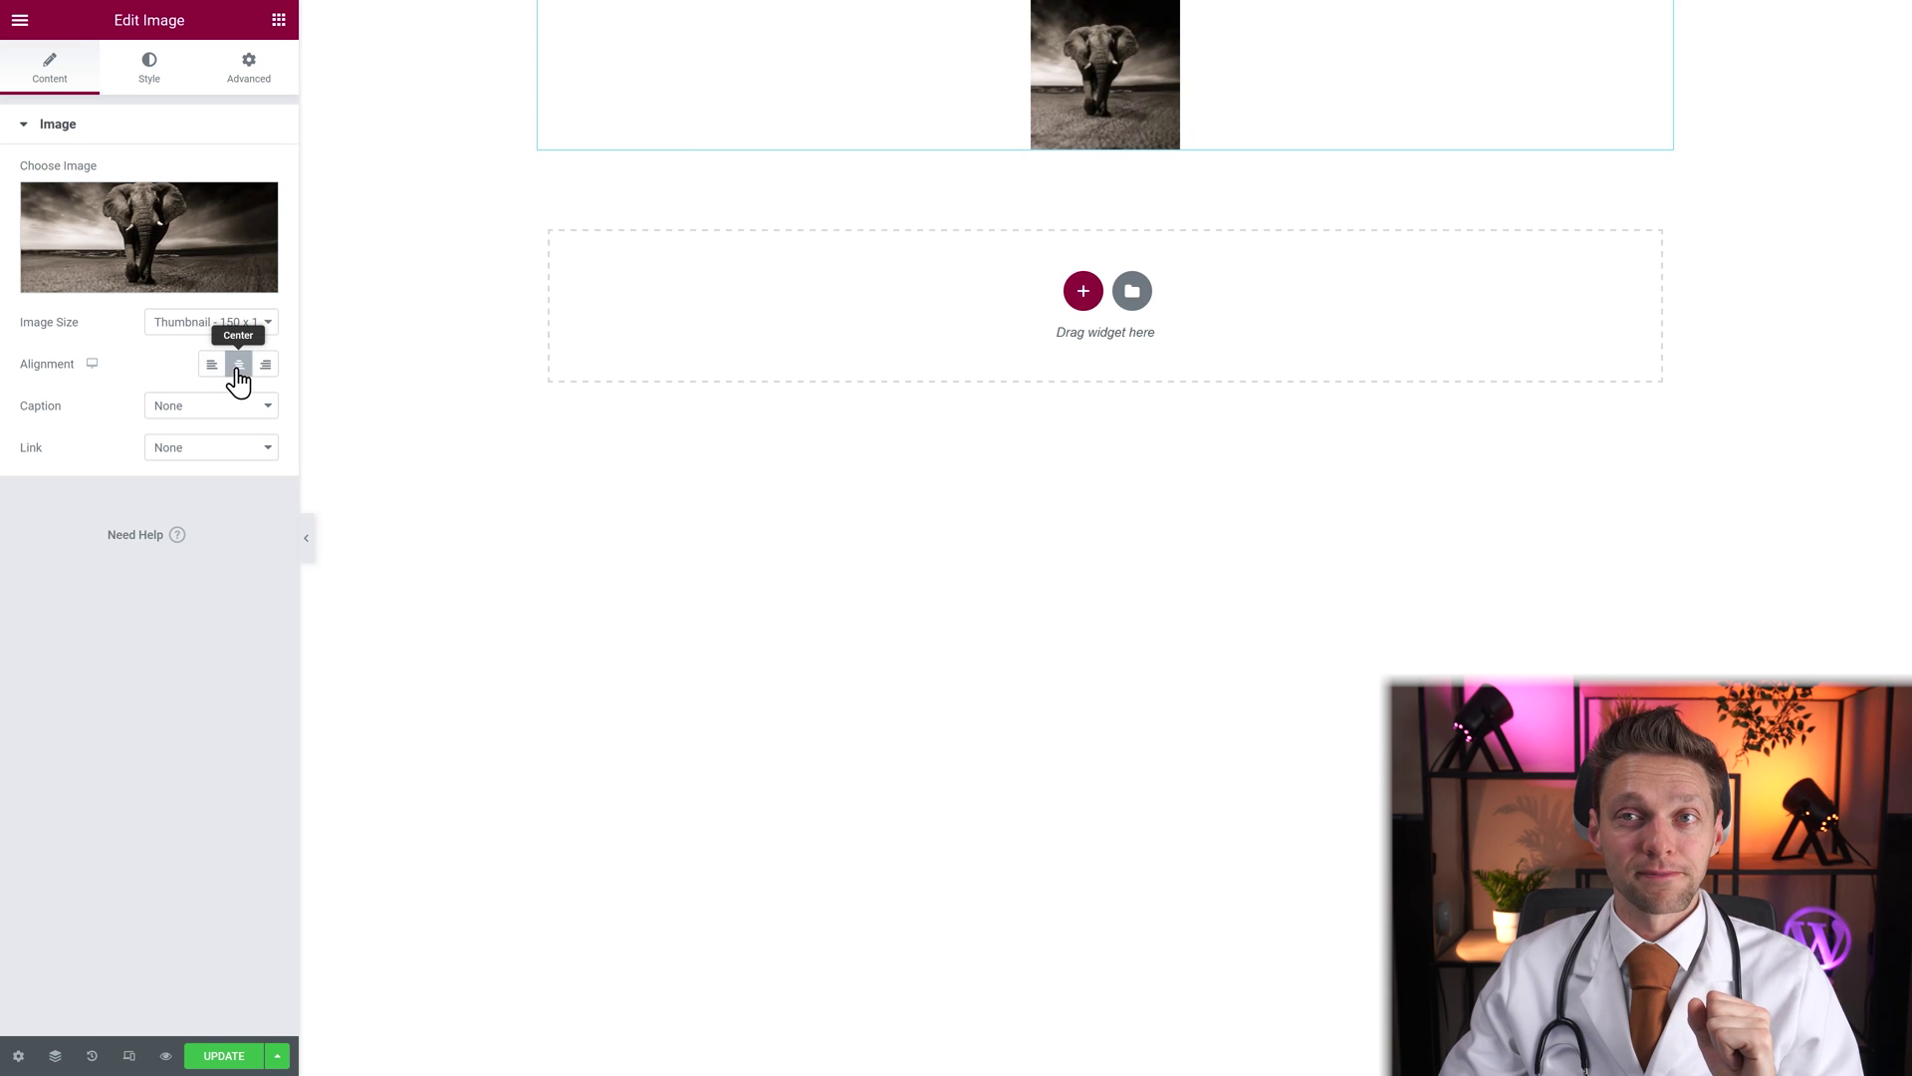
left_click(239, 323)
left_click(189, 487)
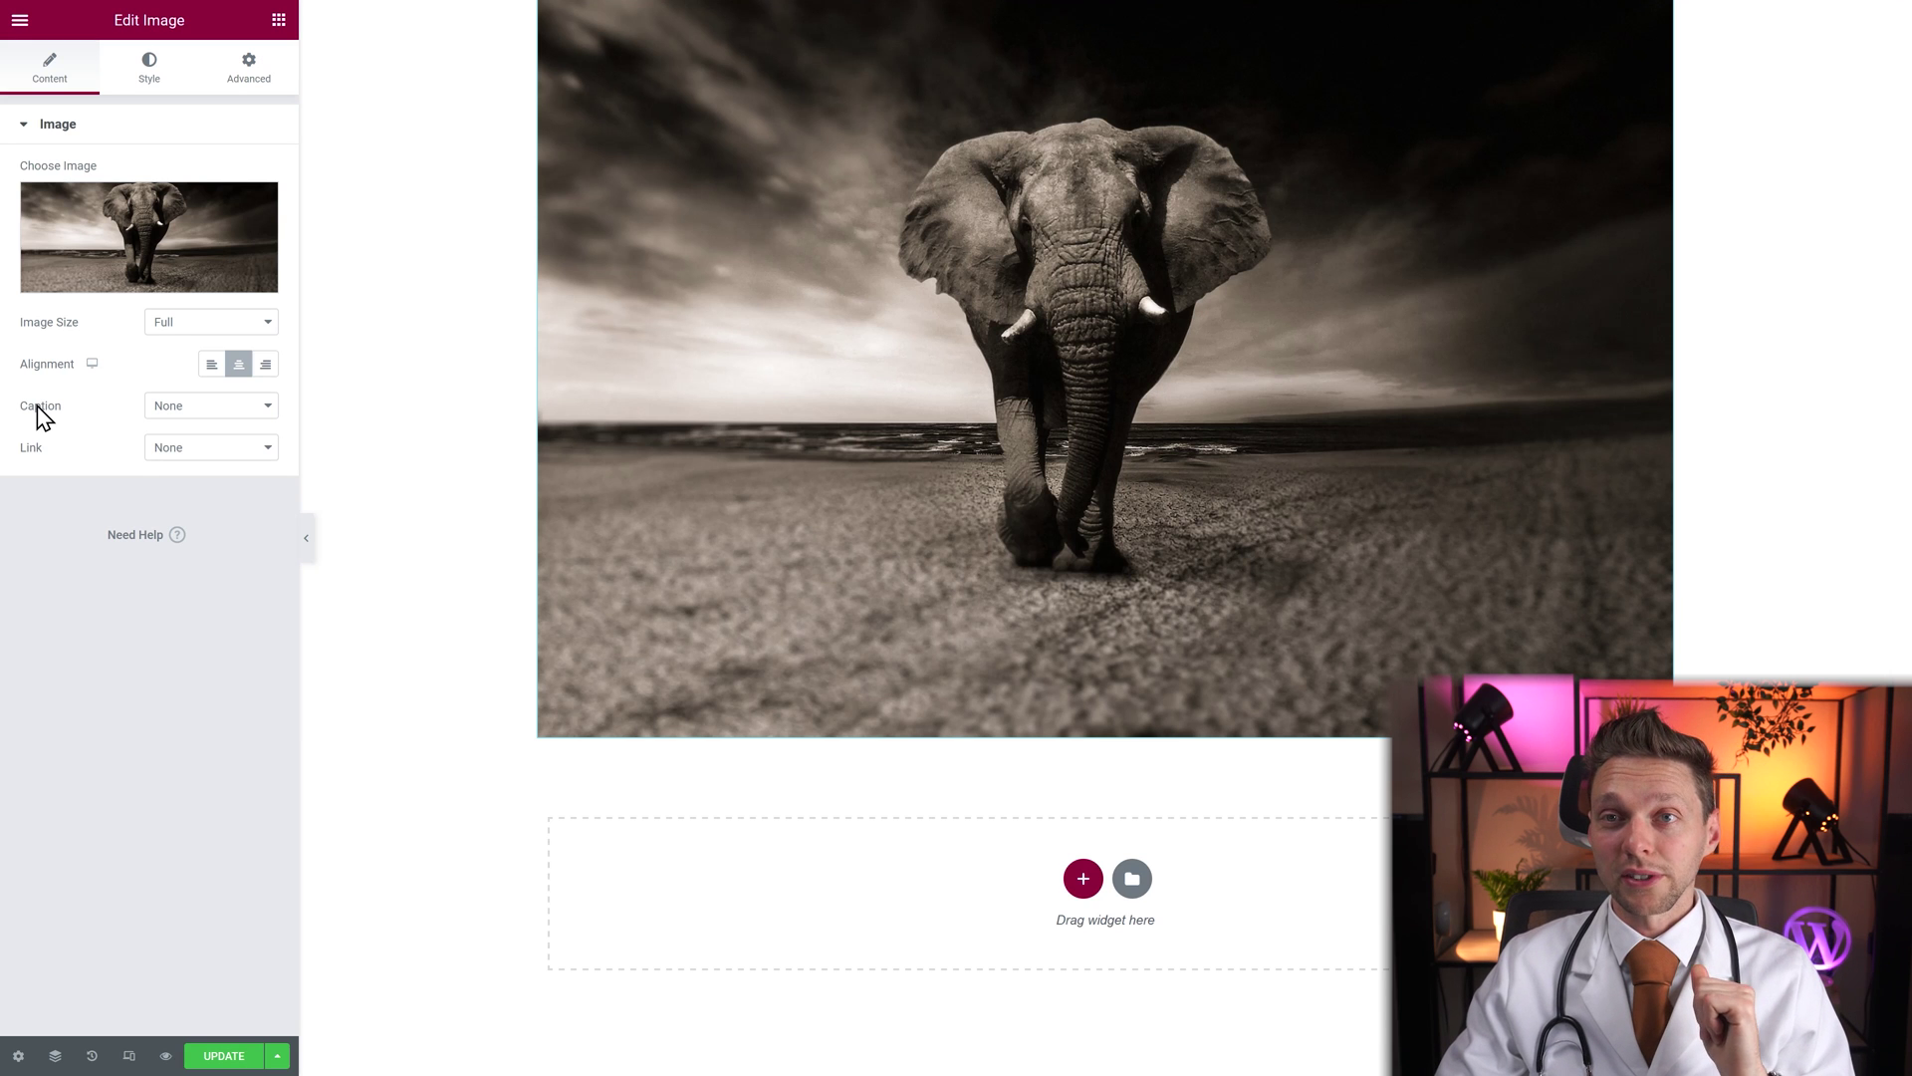
Use Attachment Caption and paste the caption text into the photo's Media Library details
left_click(207, 408)
left_click(215, 453)
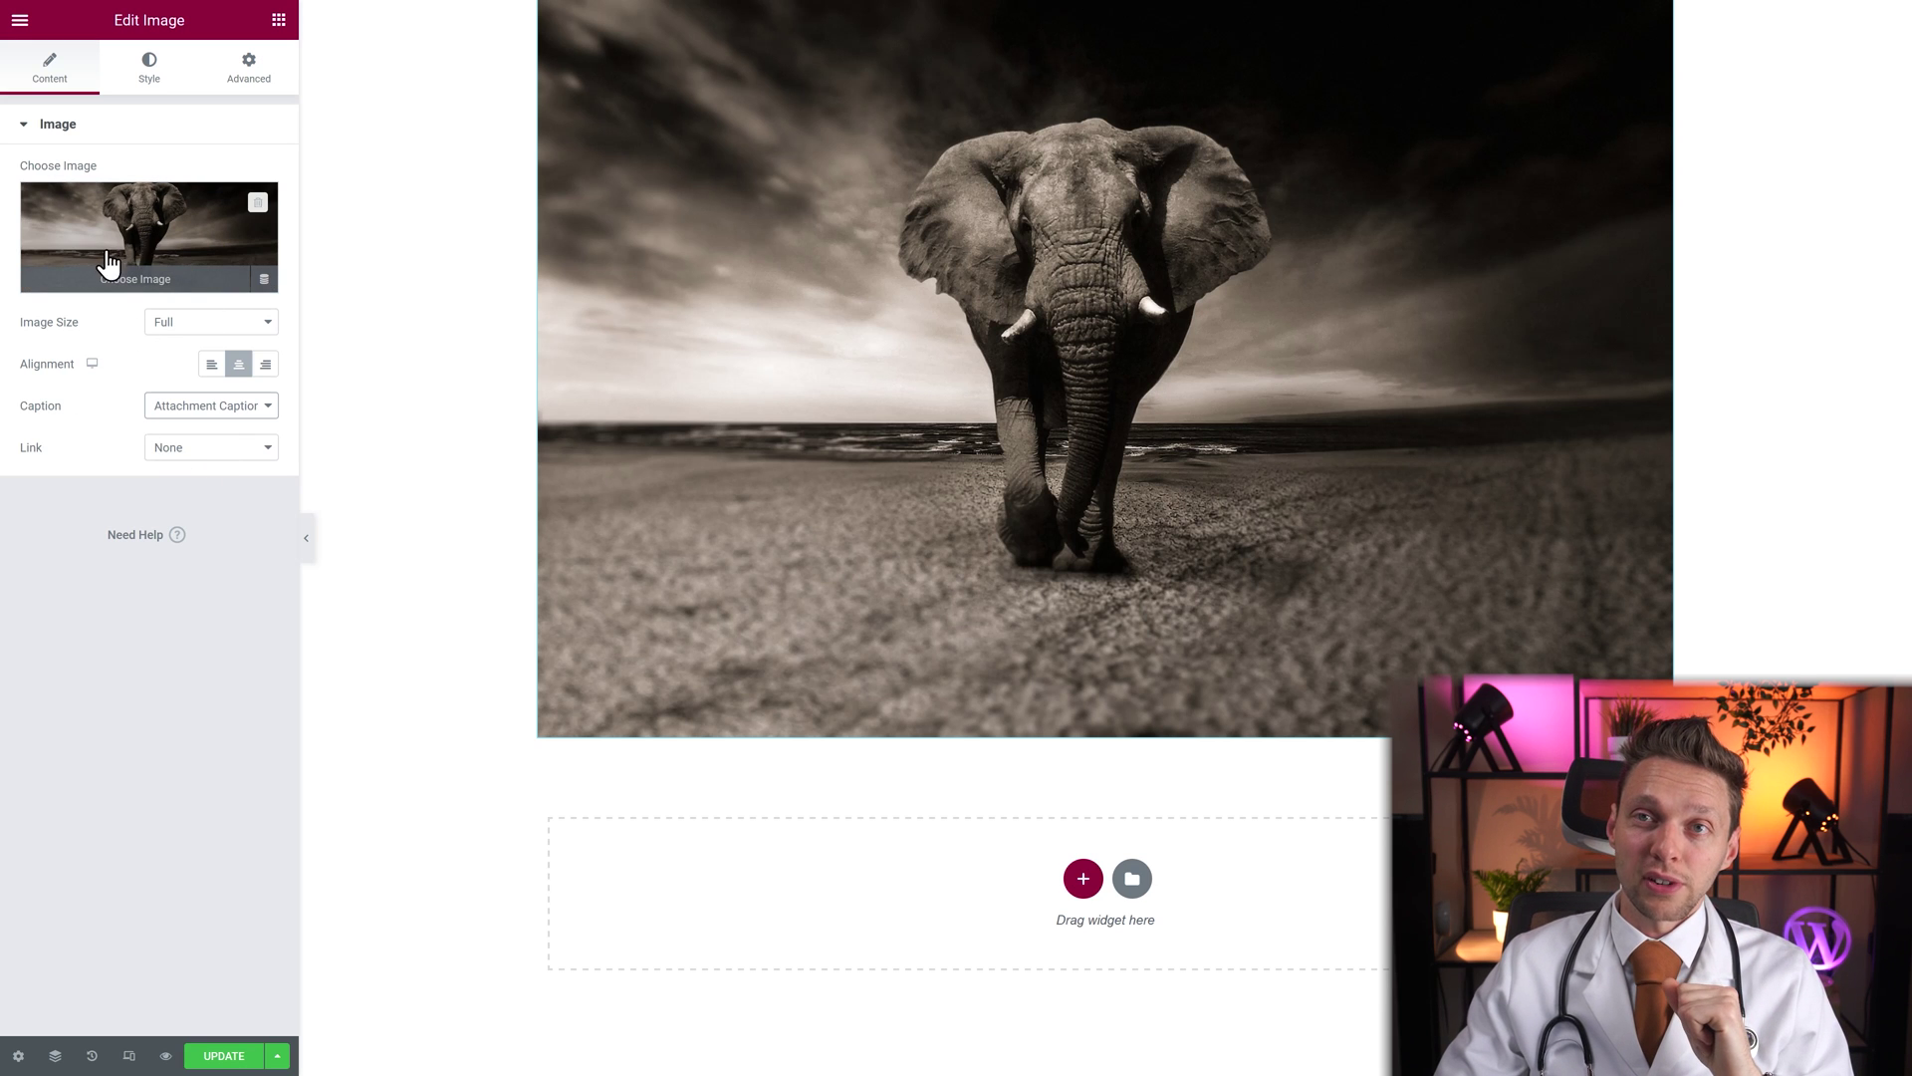
left_click(142, 253)
left_click(466, 279)
left_click(467, 281)
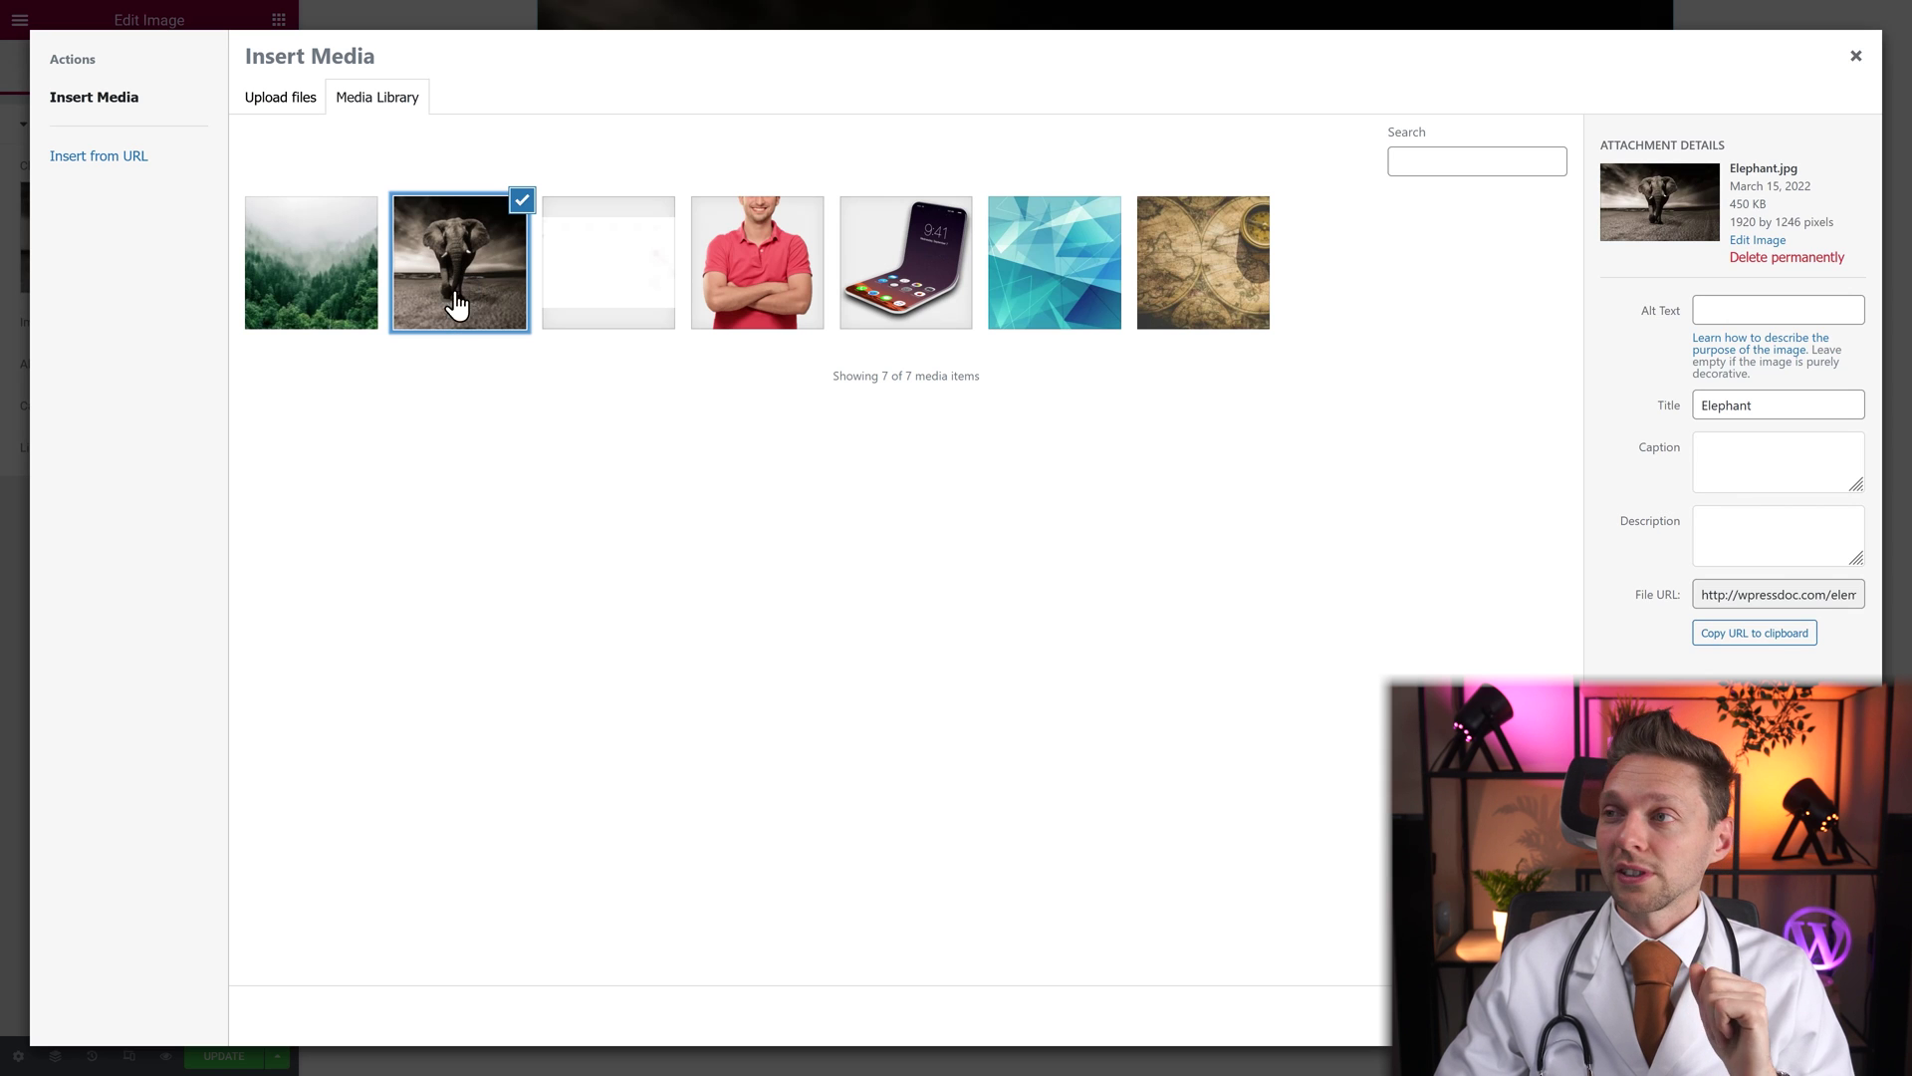
left_click(1736, 451)
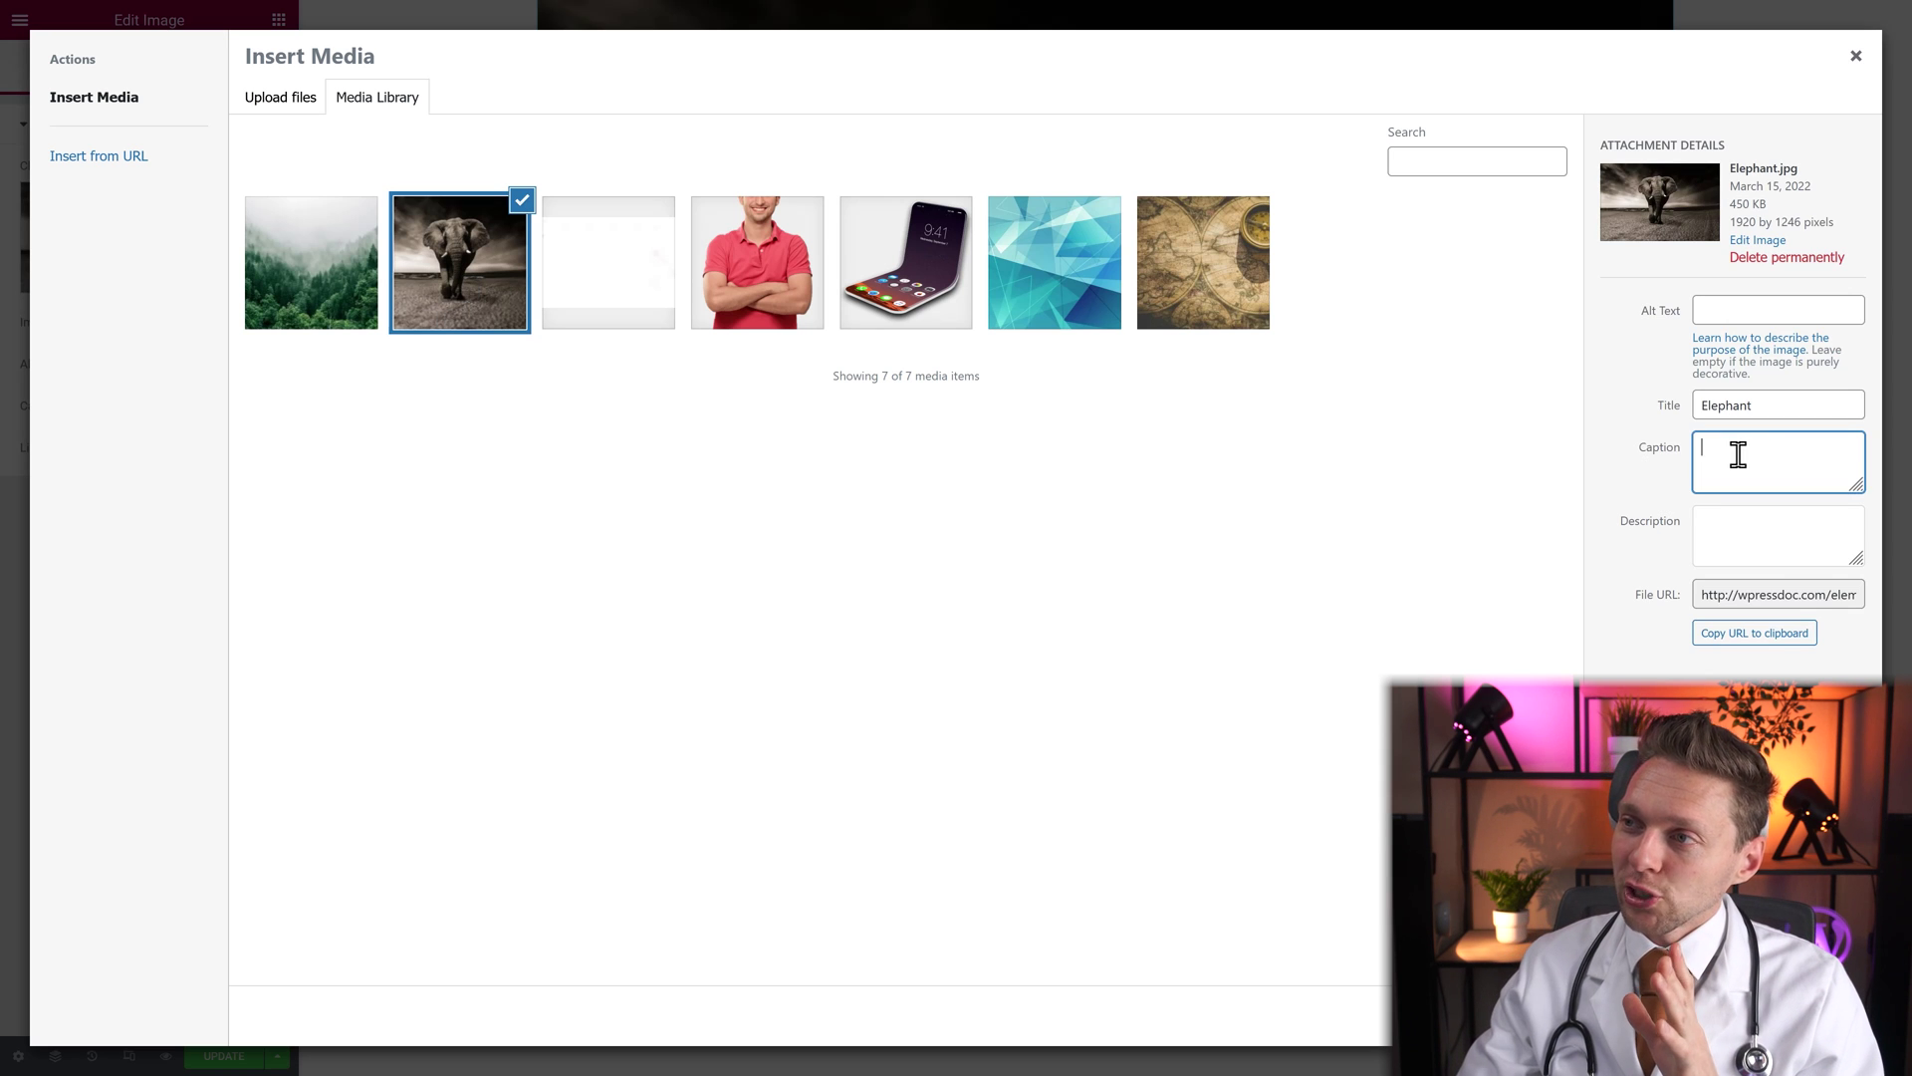
type("You don't want to have a Elephant sit on your car")
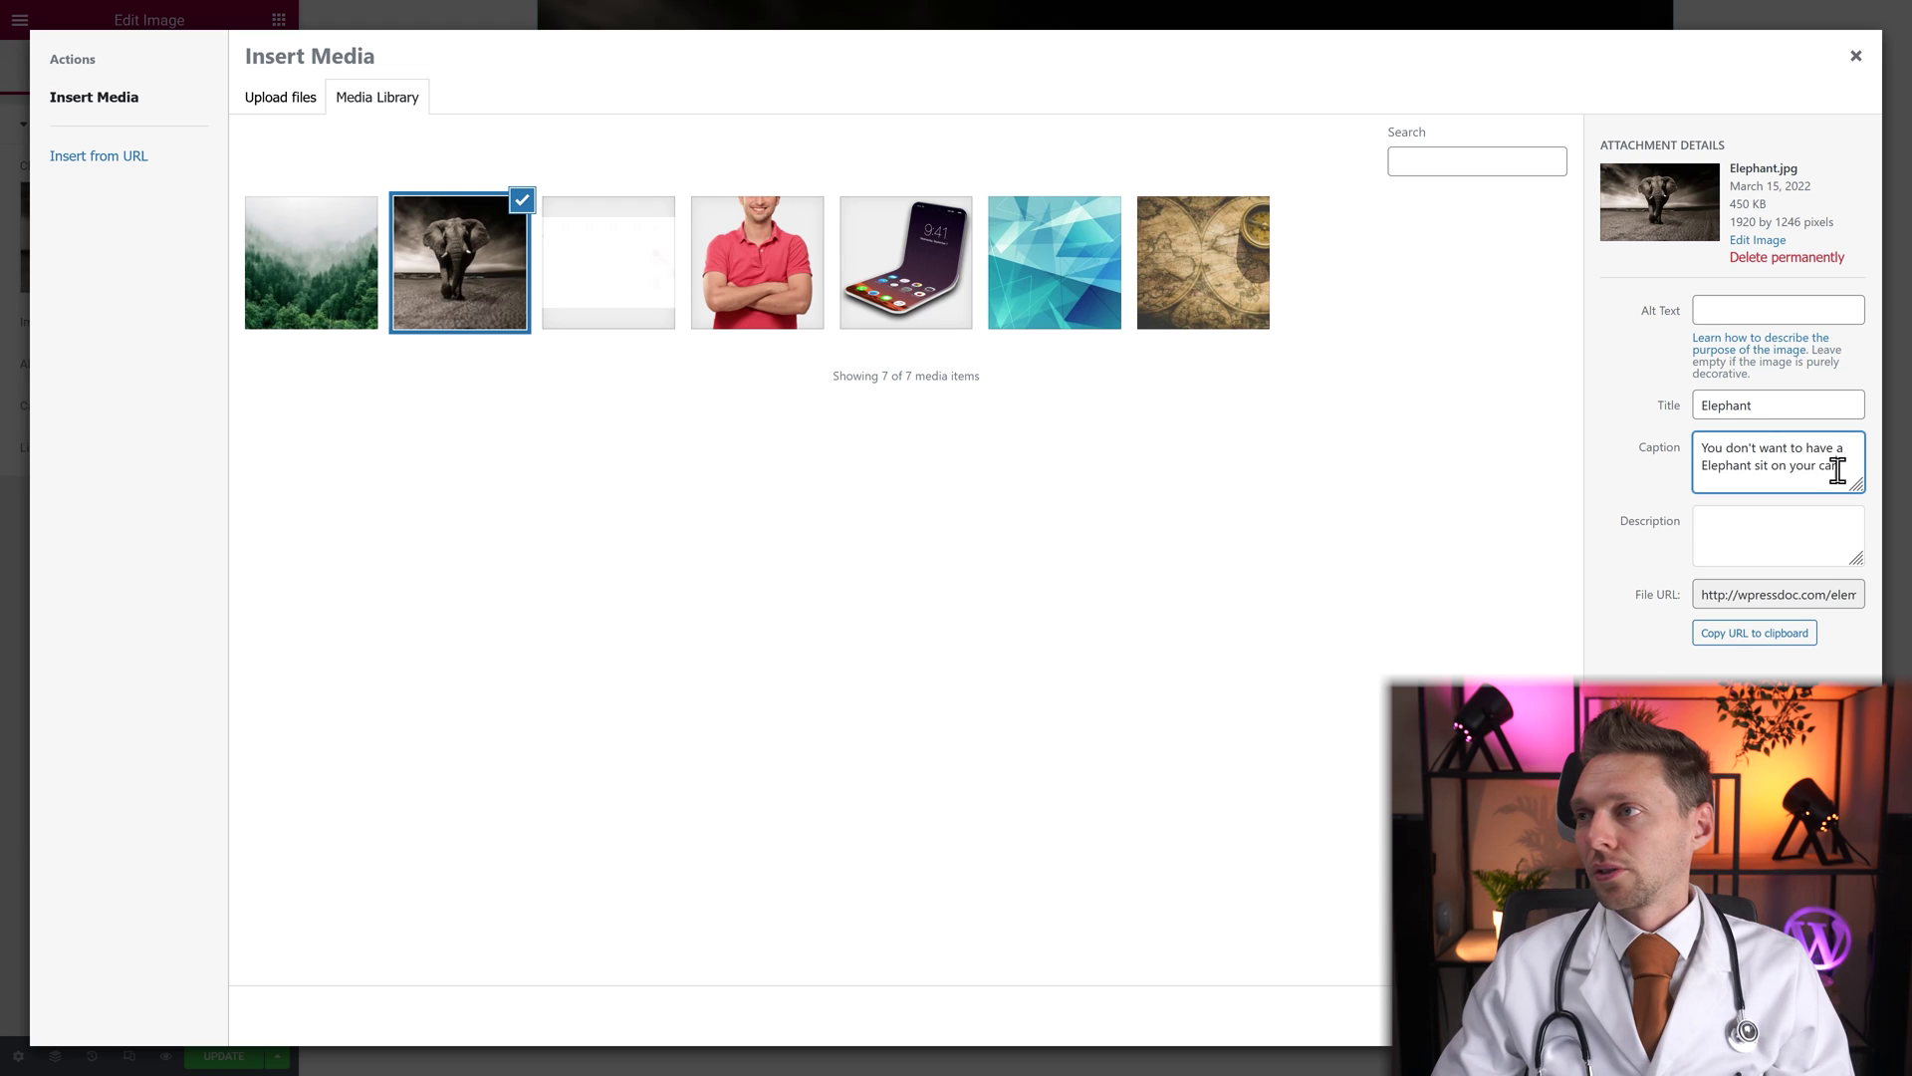
left_click_drag(1835, 461, 1699, 440)
left_click(1737, 461)
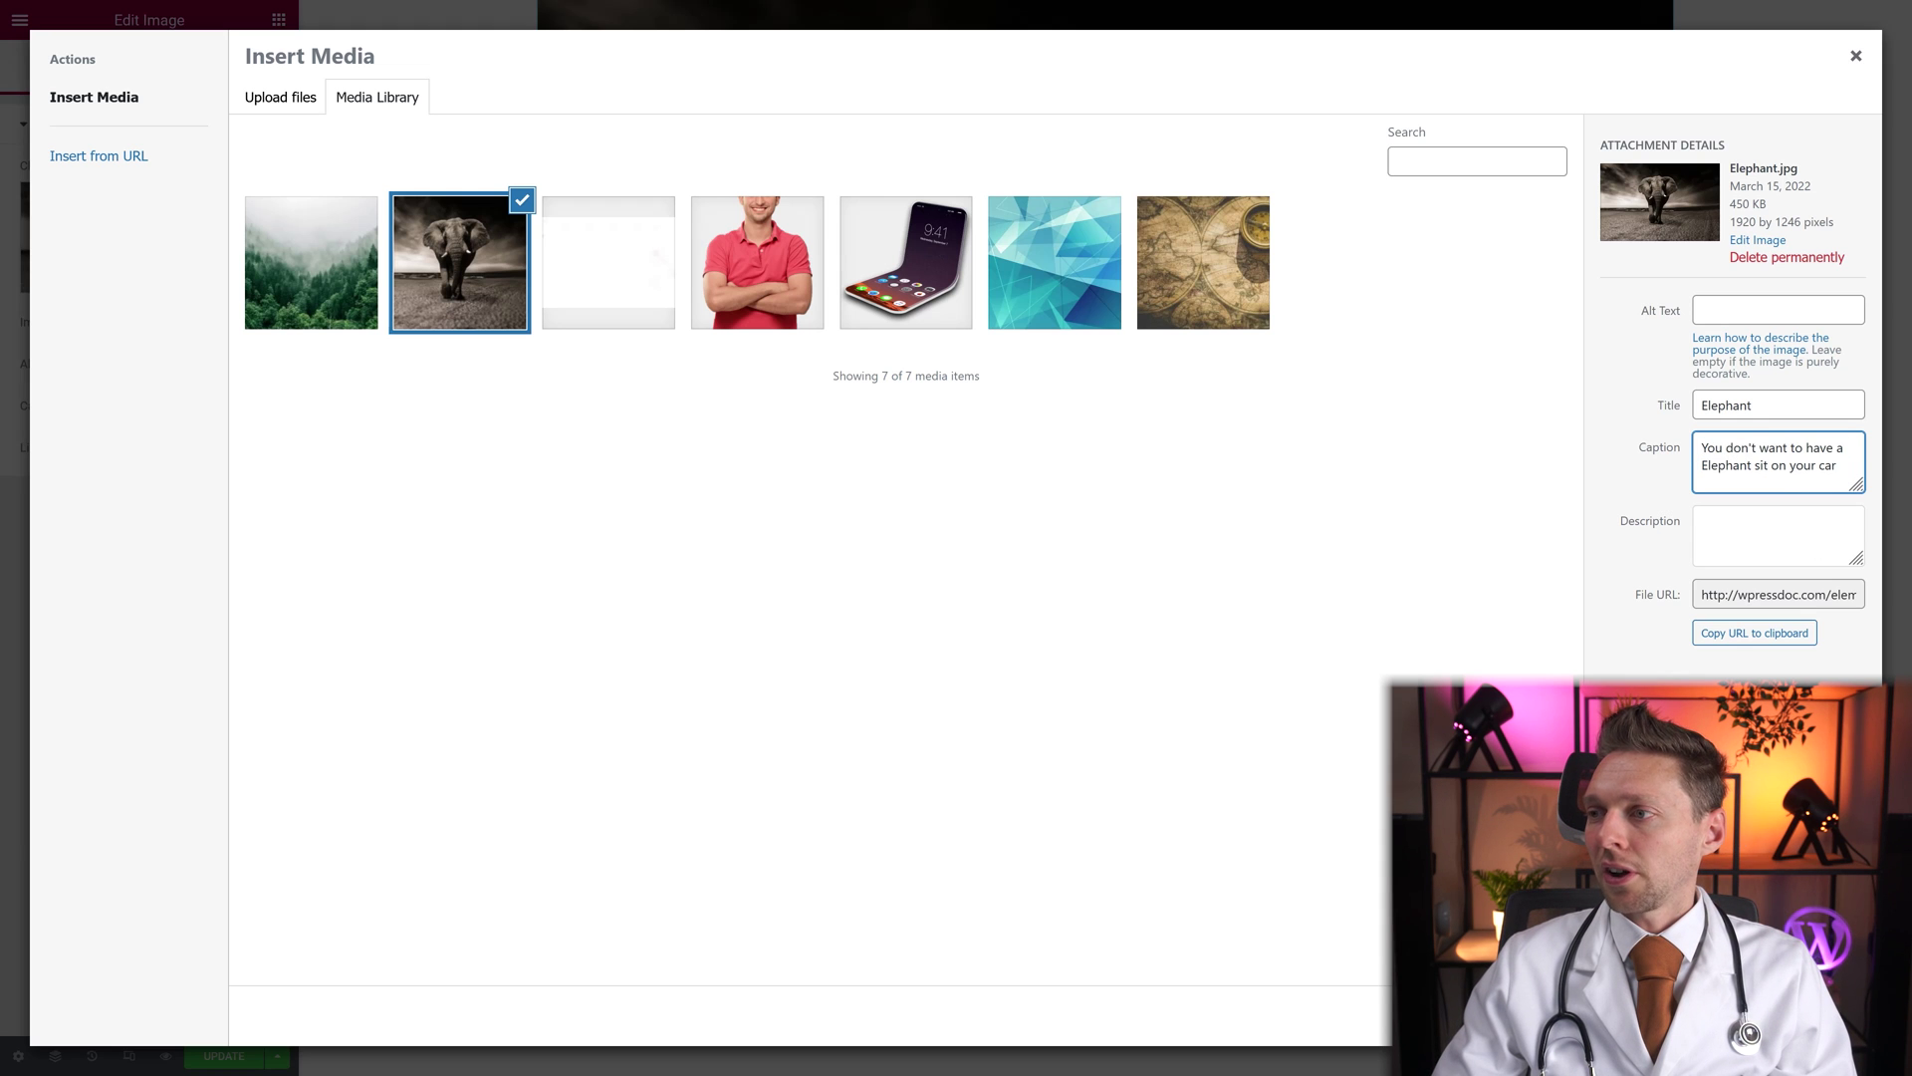
left_click(1790, 544)
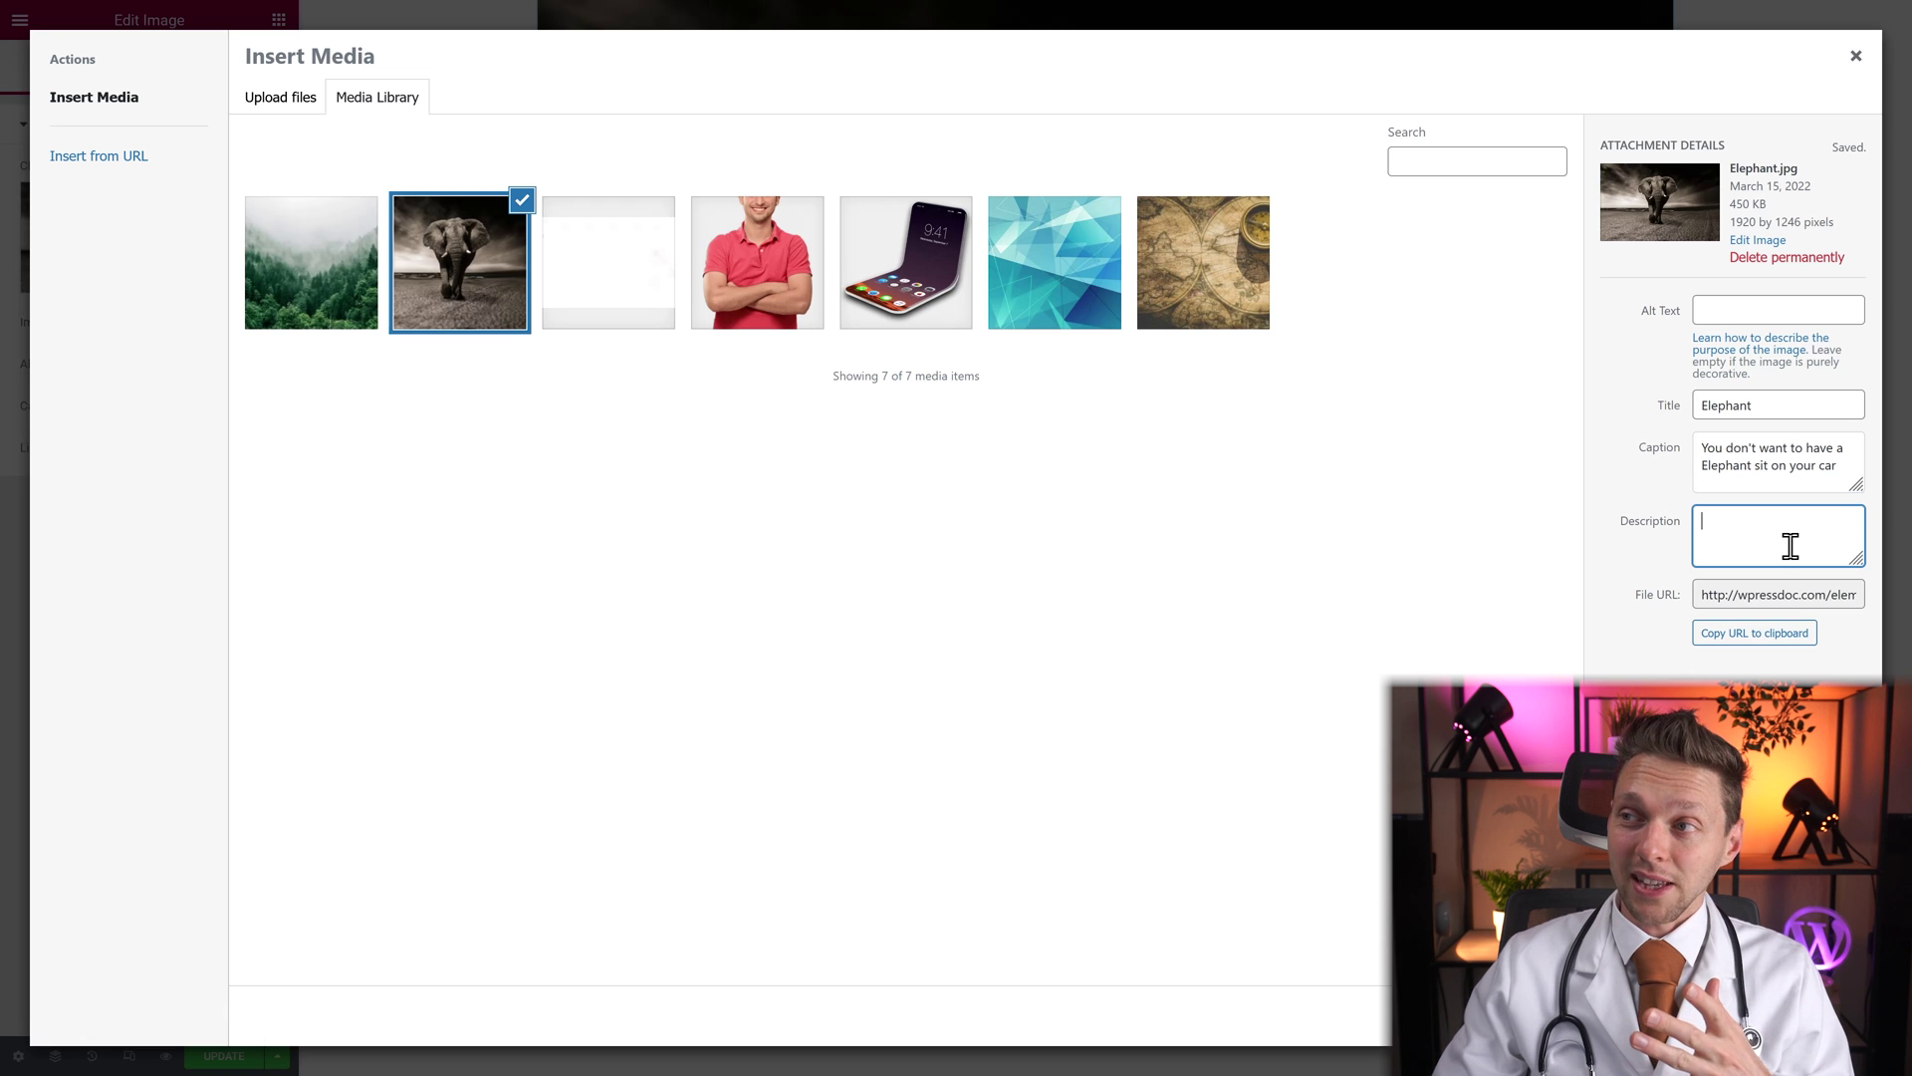
left_click(1855, 56)
Turn the caption off and back to Attachment Caption so the new text shows
left_click(249, 406)
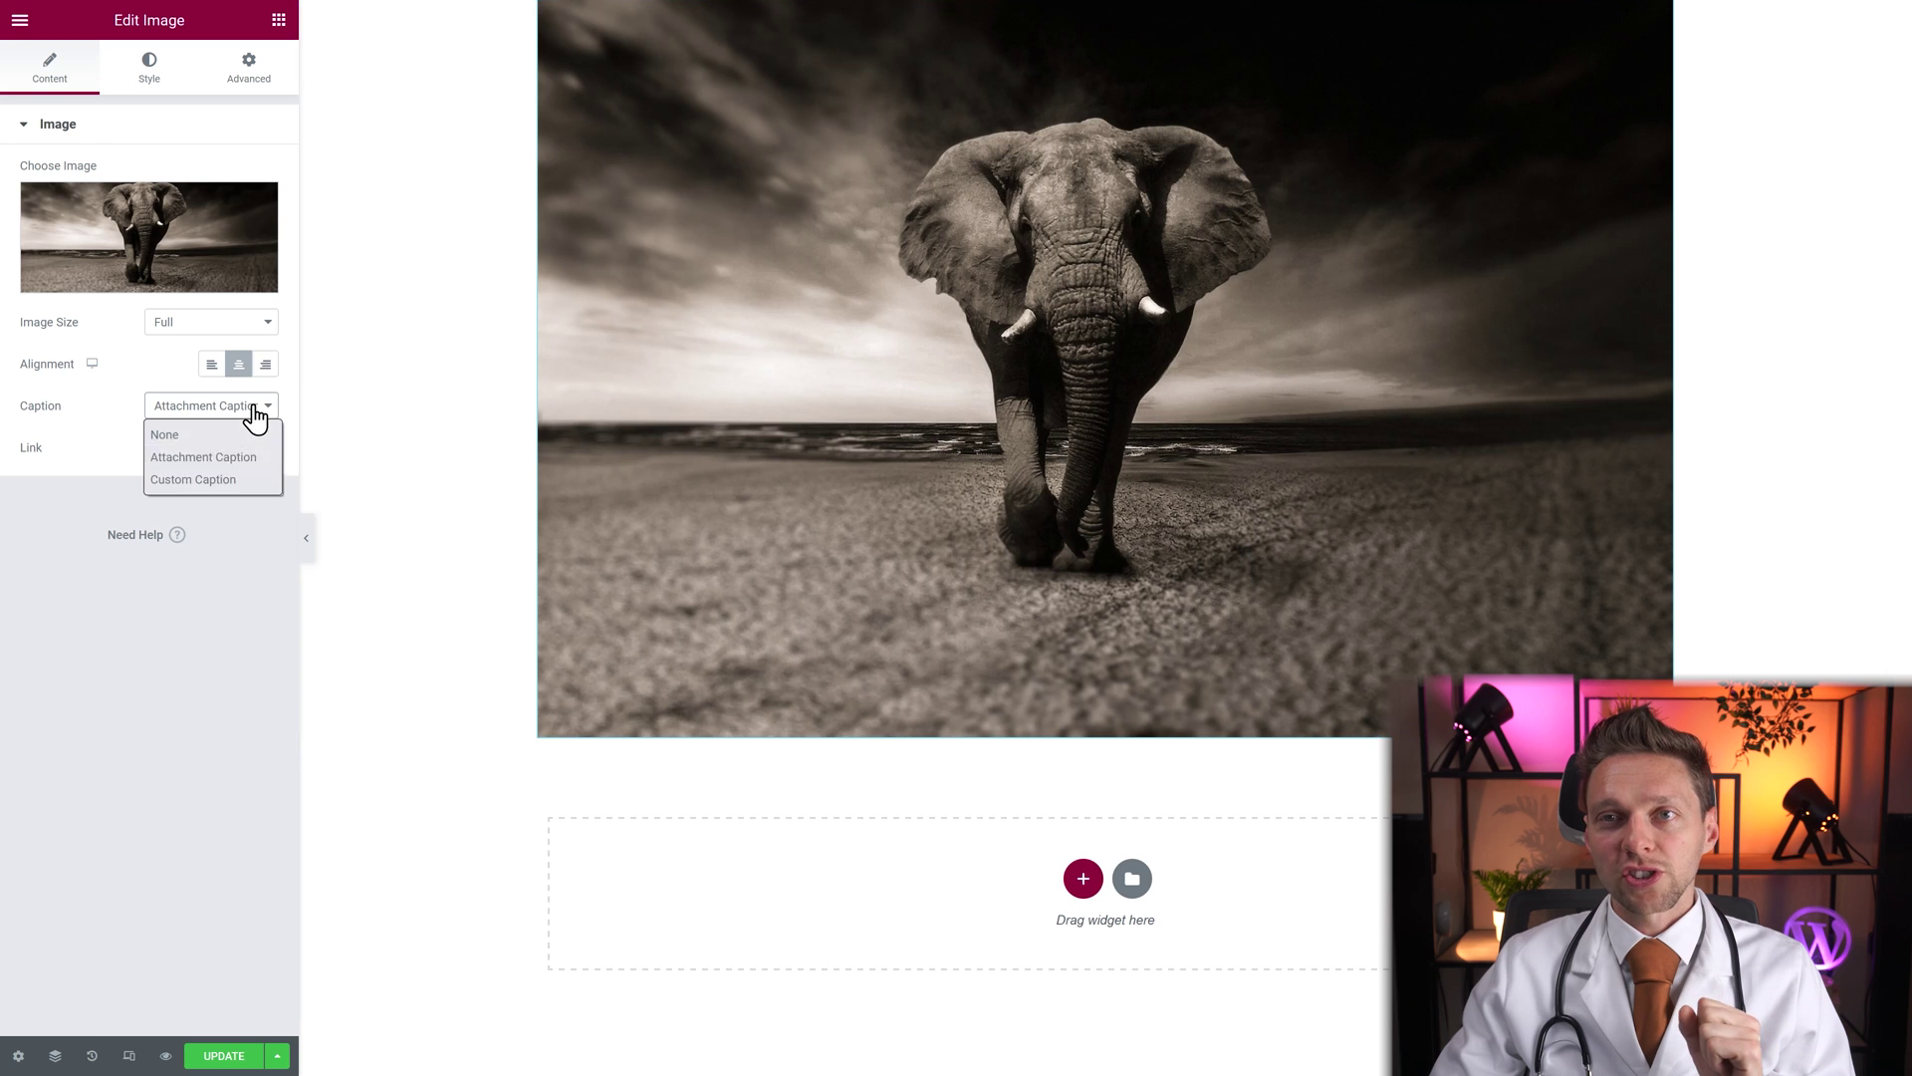
left_click(215, 435)
left_click(207, 408)
left_click(205, 457)
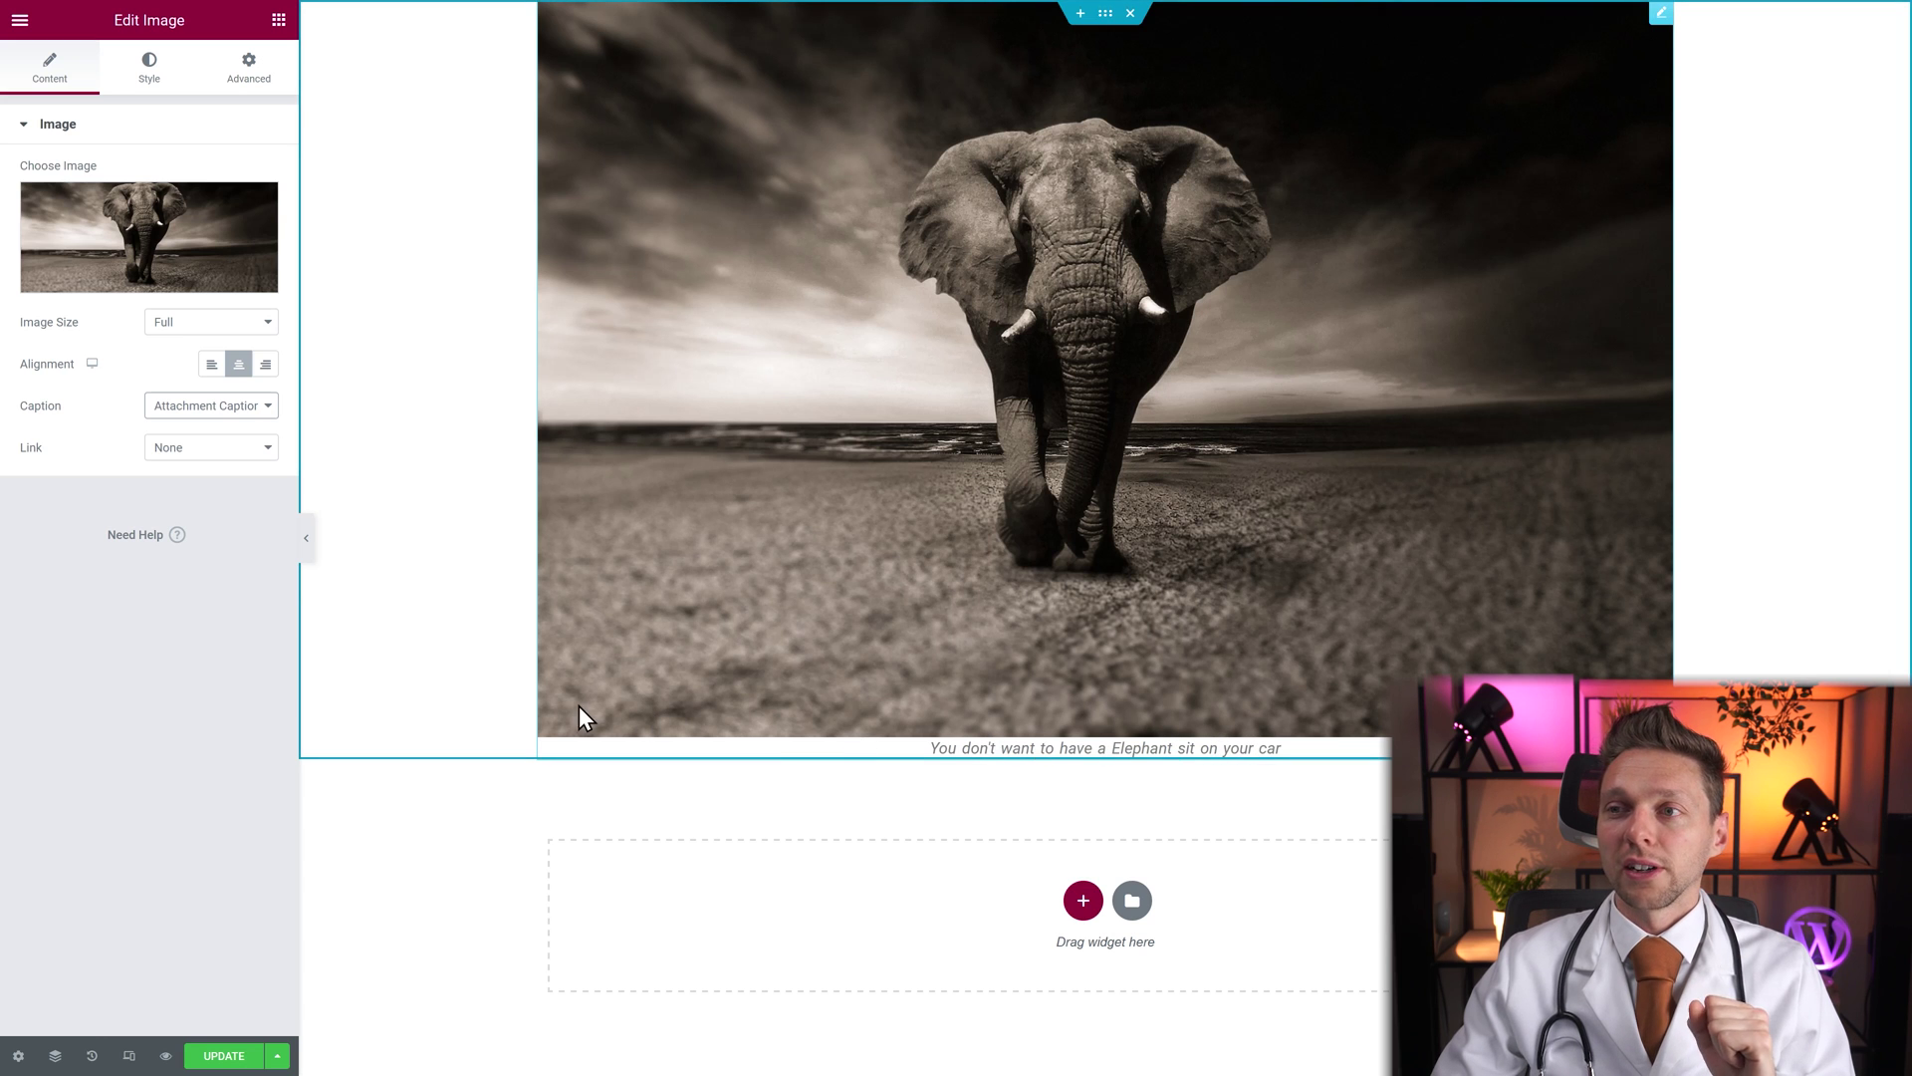
Set Custom Caption to 'You also don't want to have a elephant sit on your 4K monitor'
left_click(231, 406)
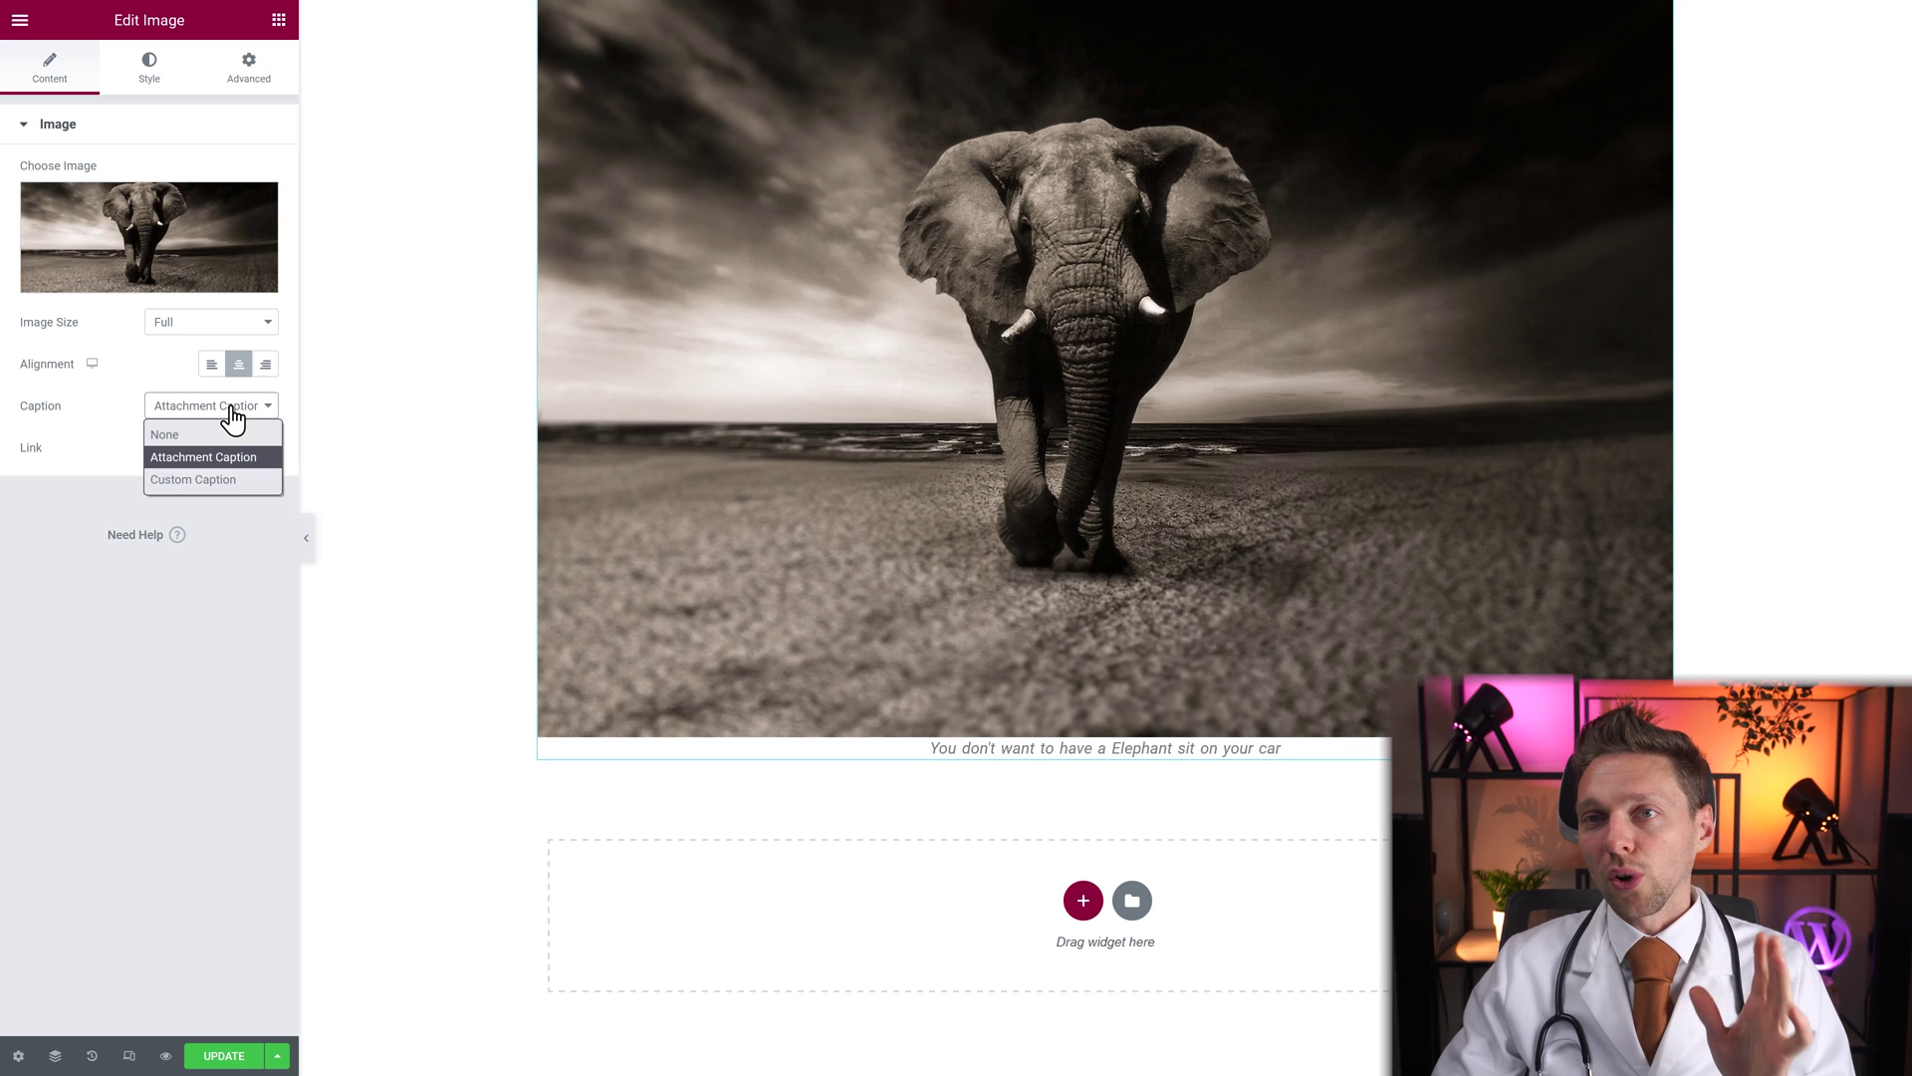
left_click(205, 478)
left_click(193, 449)
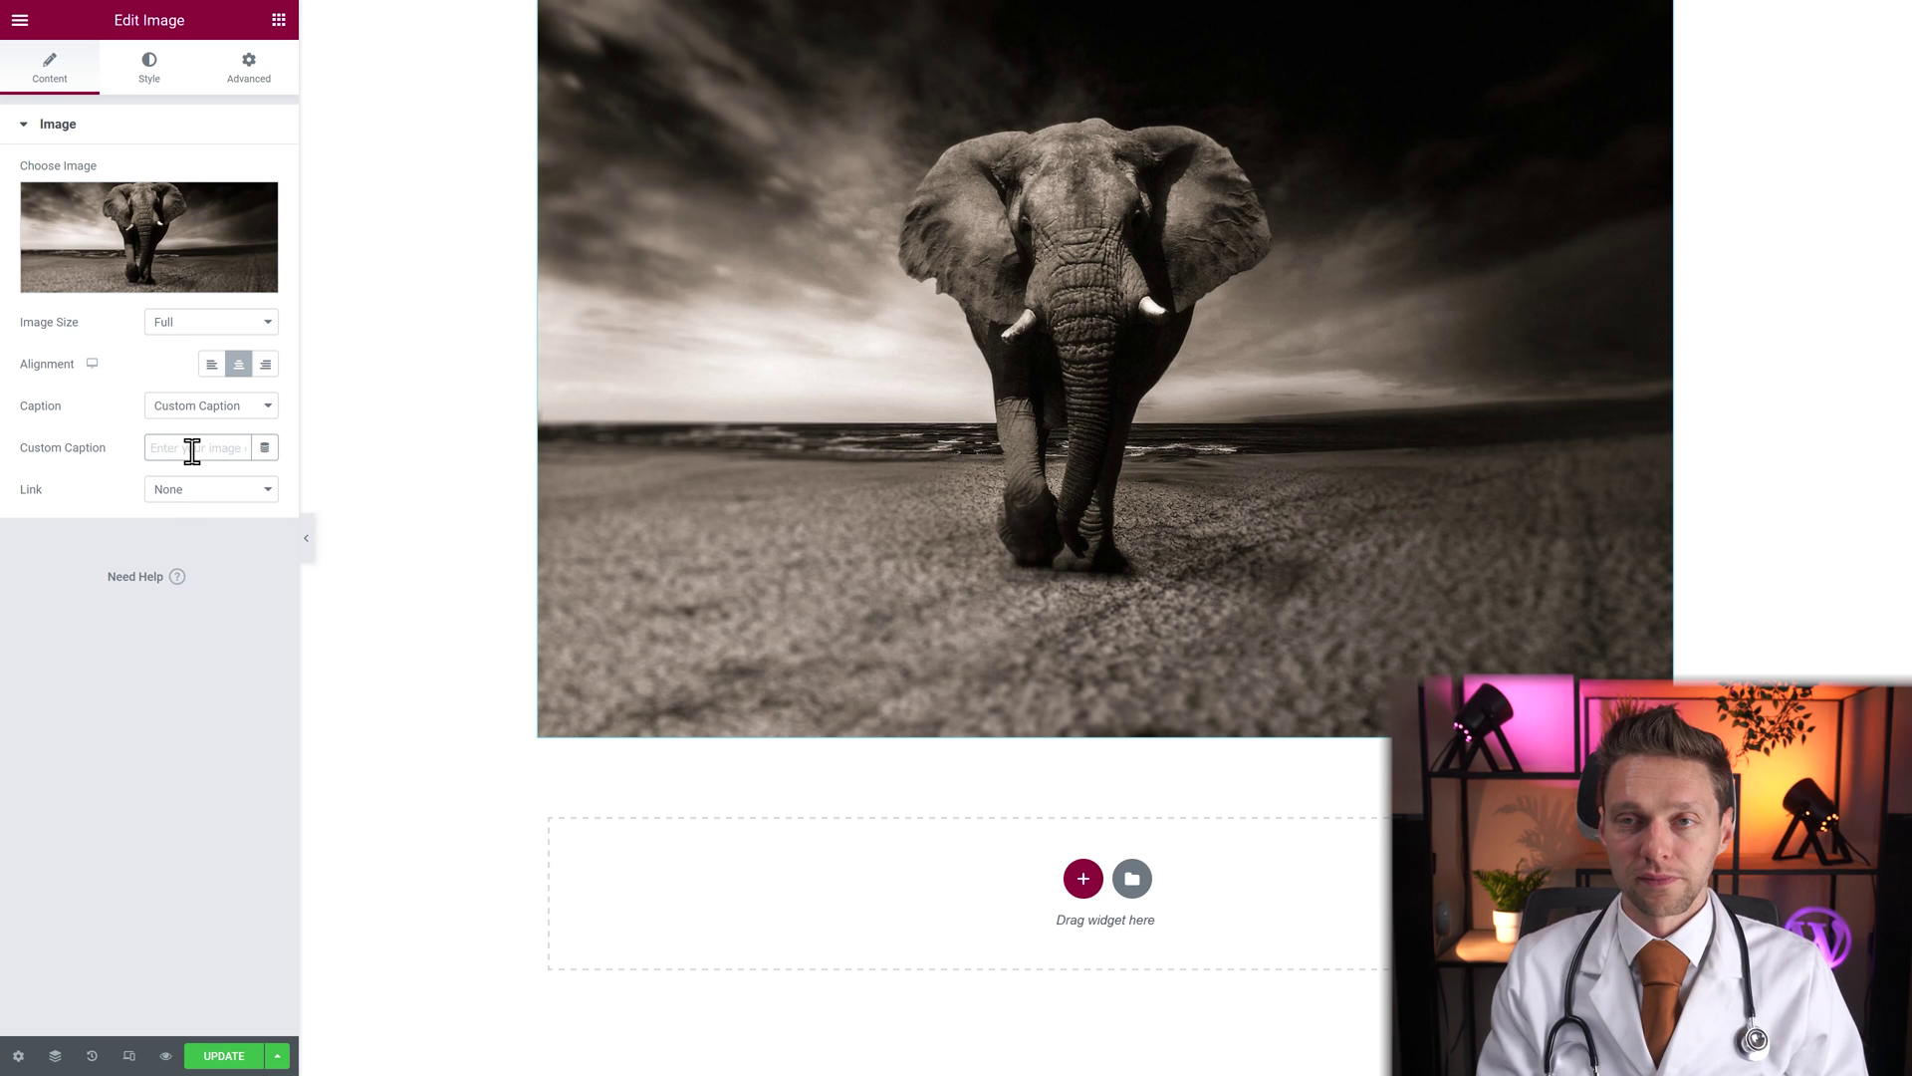
type("You also don't want to have a elephant sit on your 4K monitor")
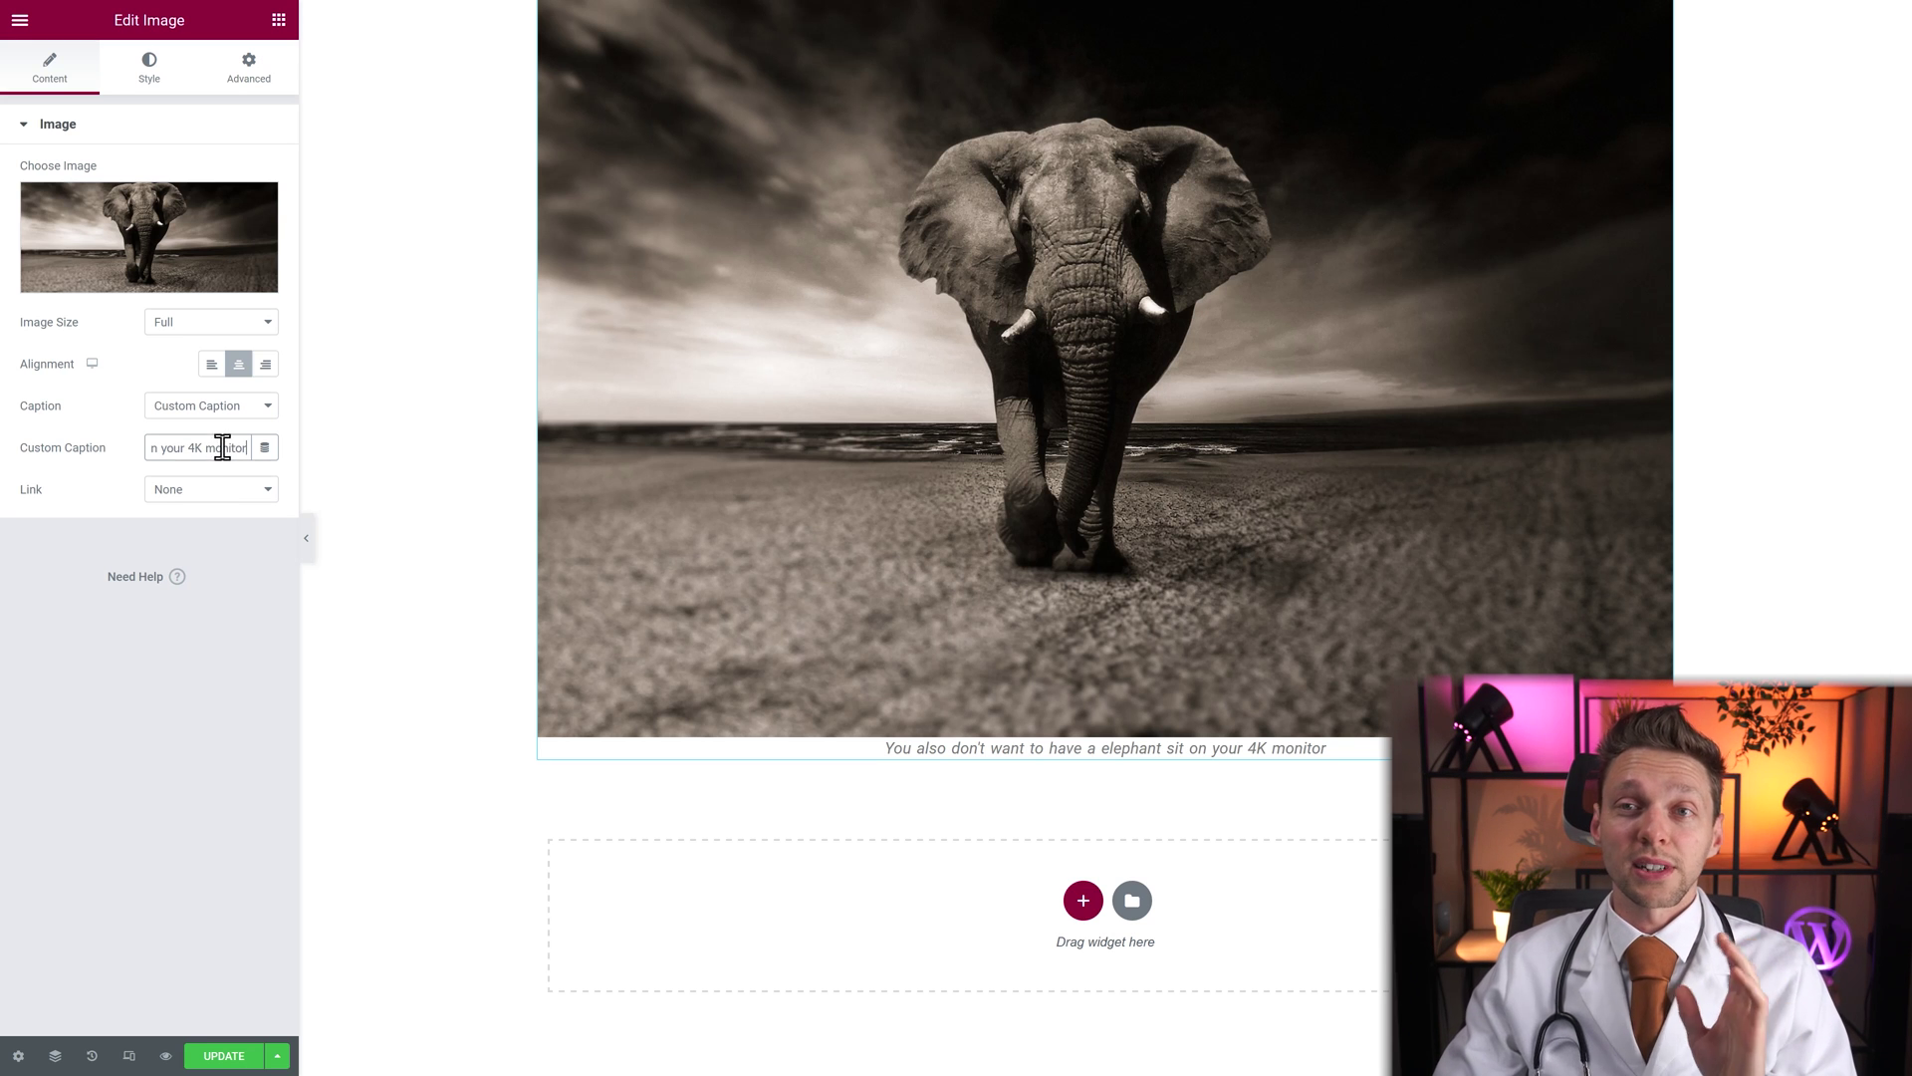
left_click(179, 405)
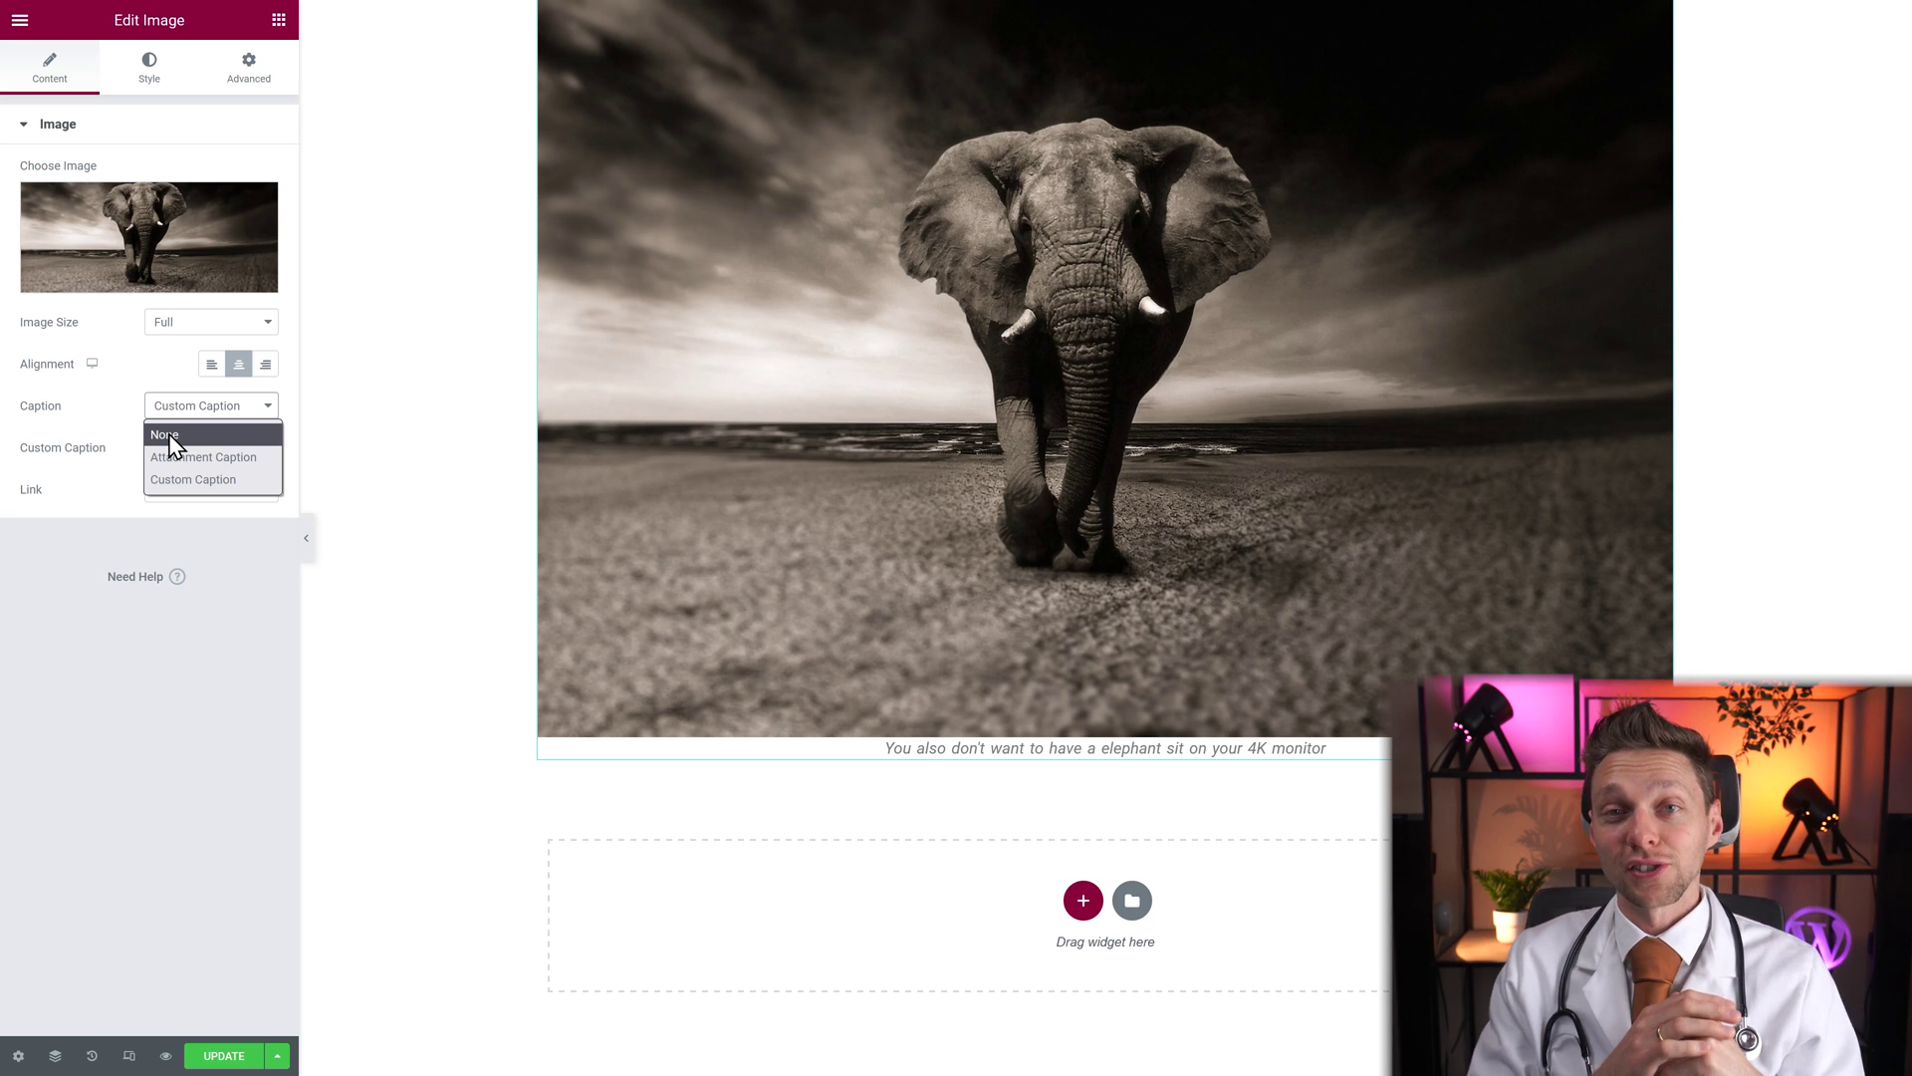
left_click(126, 460)
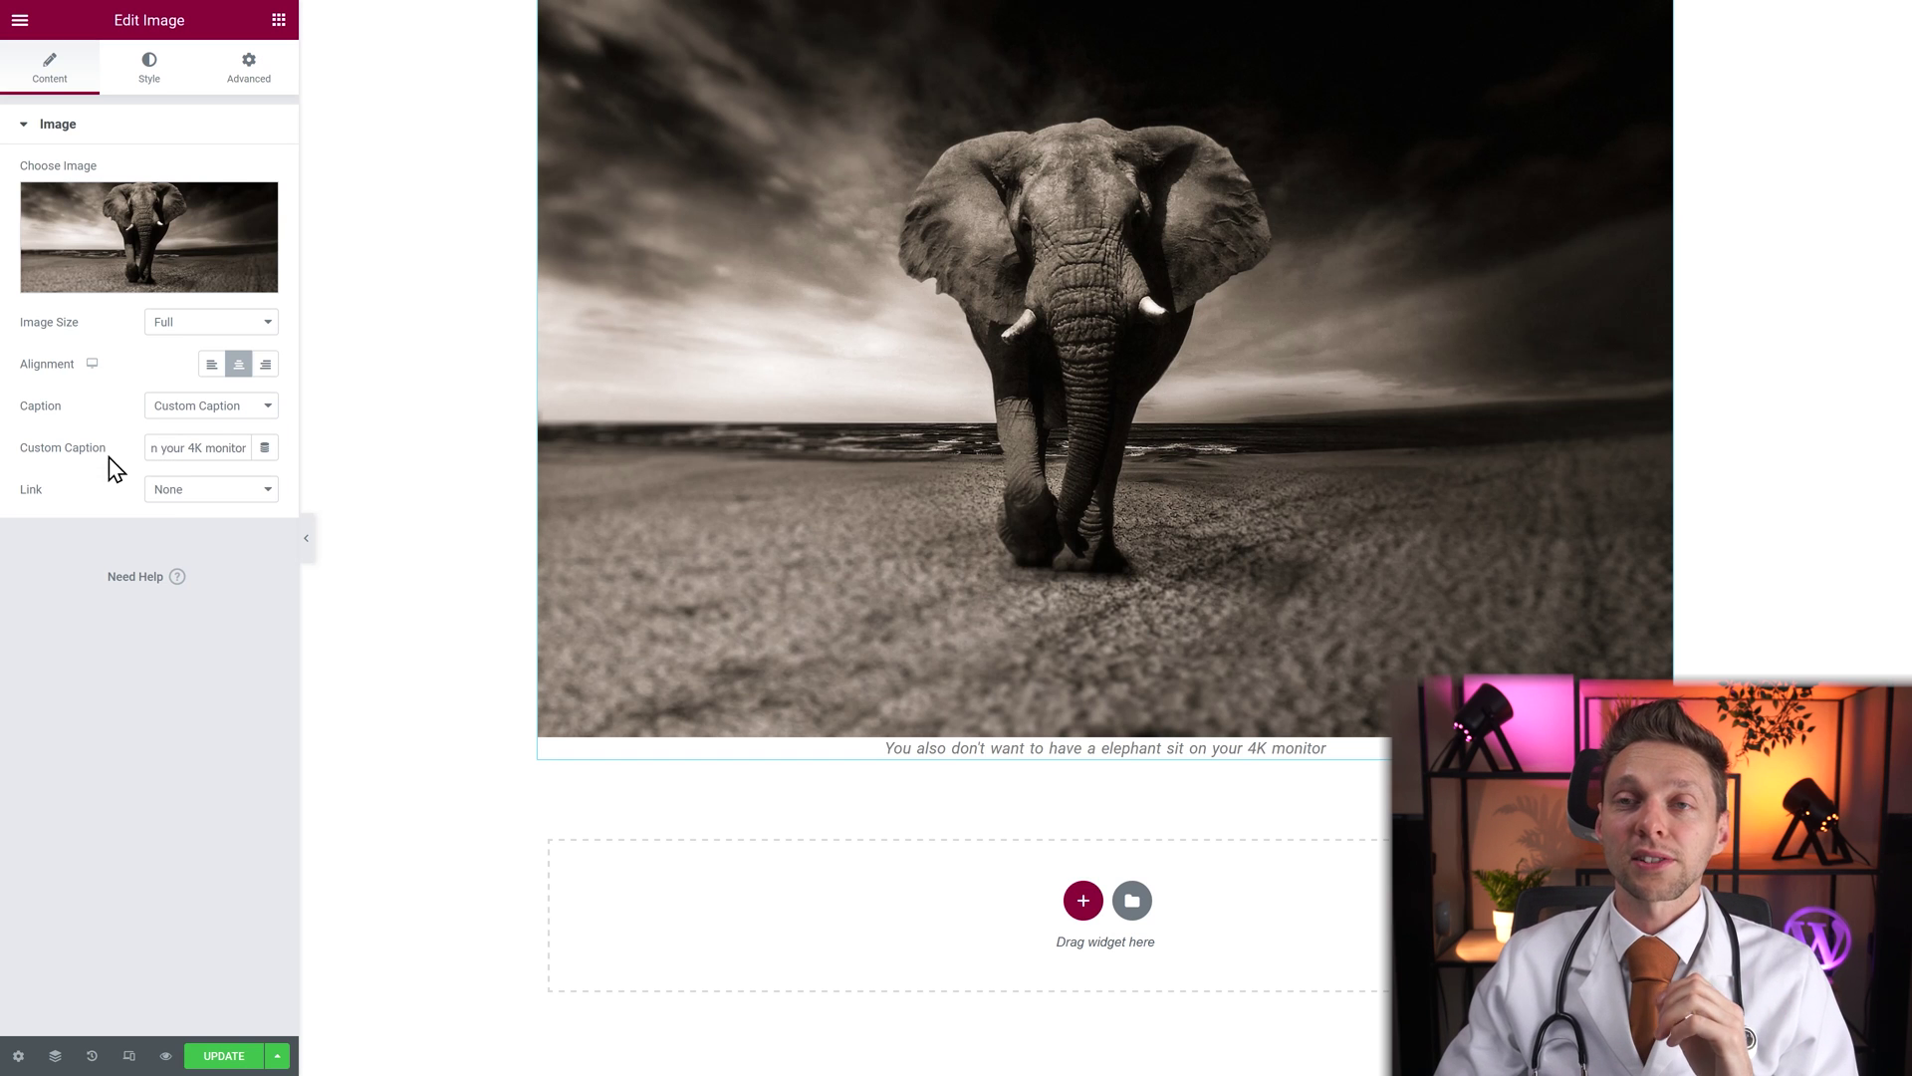
left_click(266, 450)
Make the image a 150 x 150 thumbnail linked to its Media File and test the lightbox
left_click(40, 510)
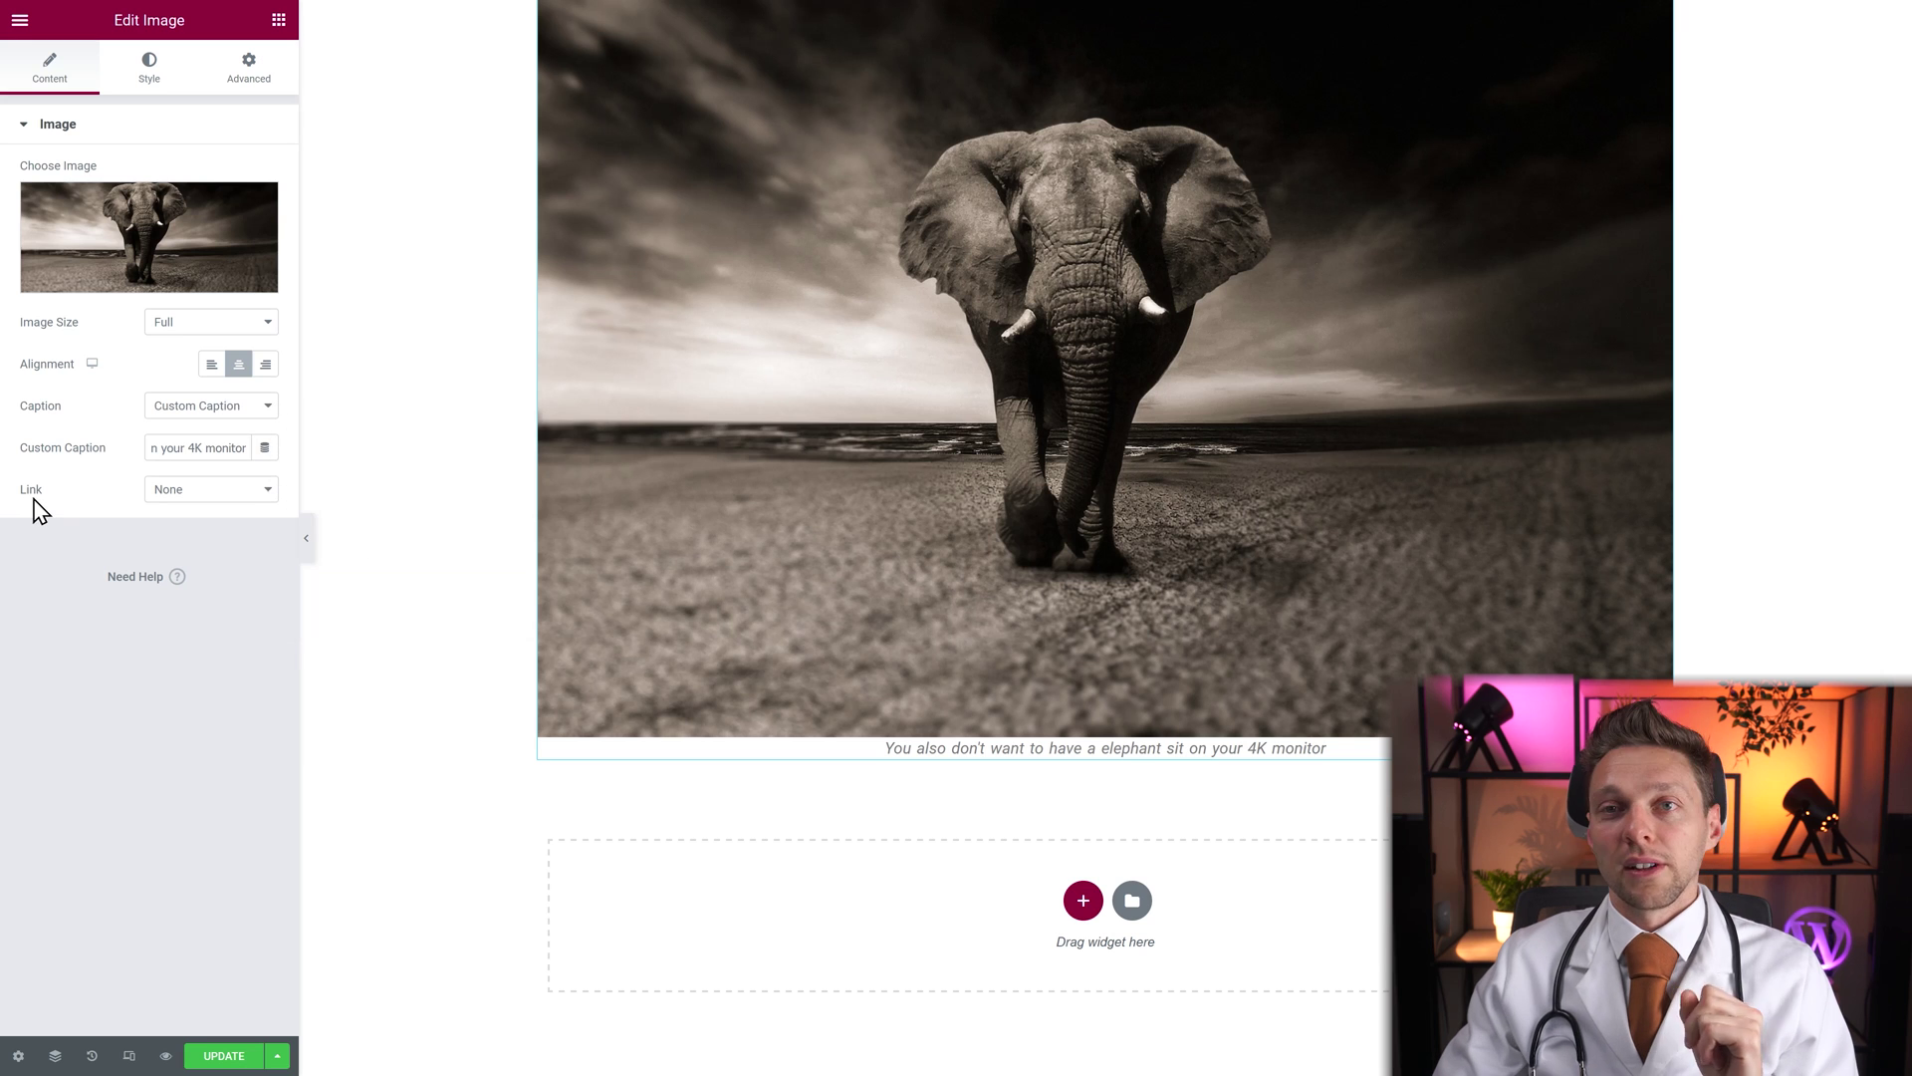
left_click(161, 494)
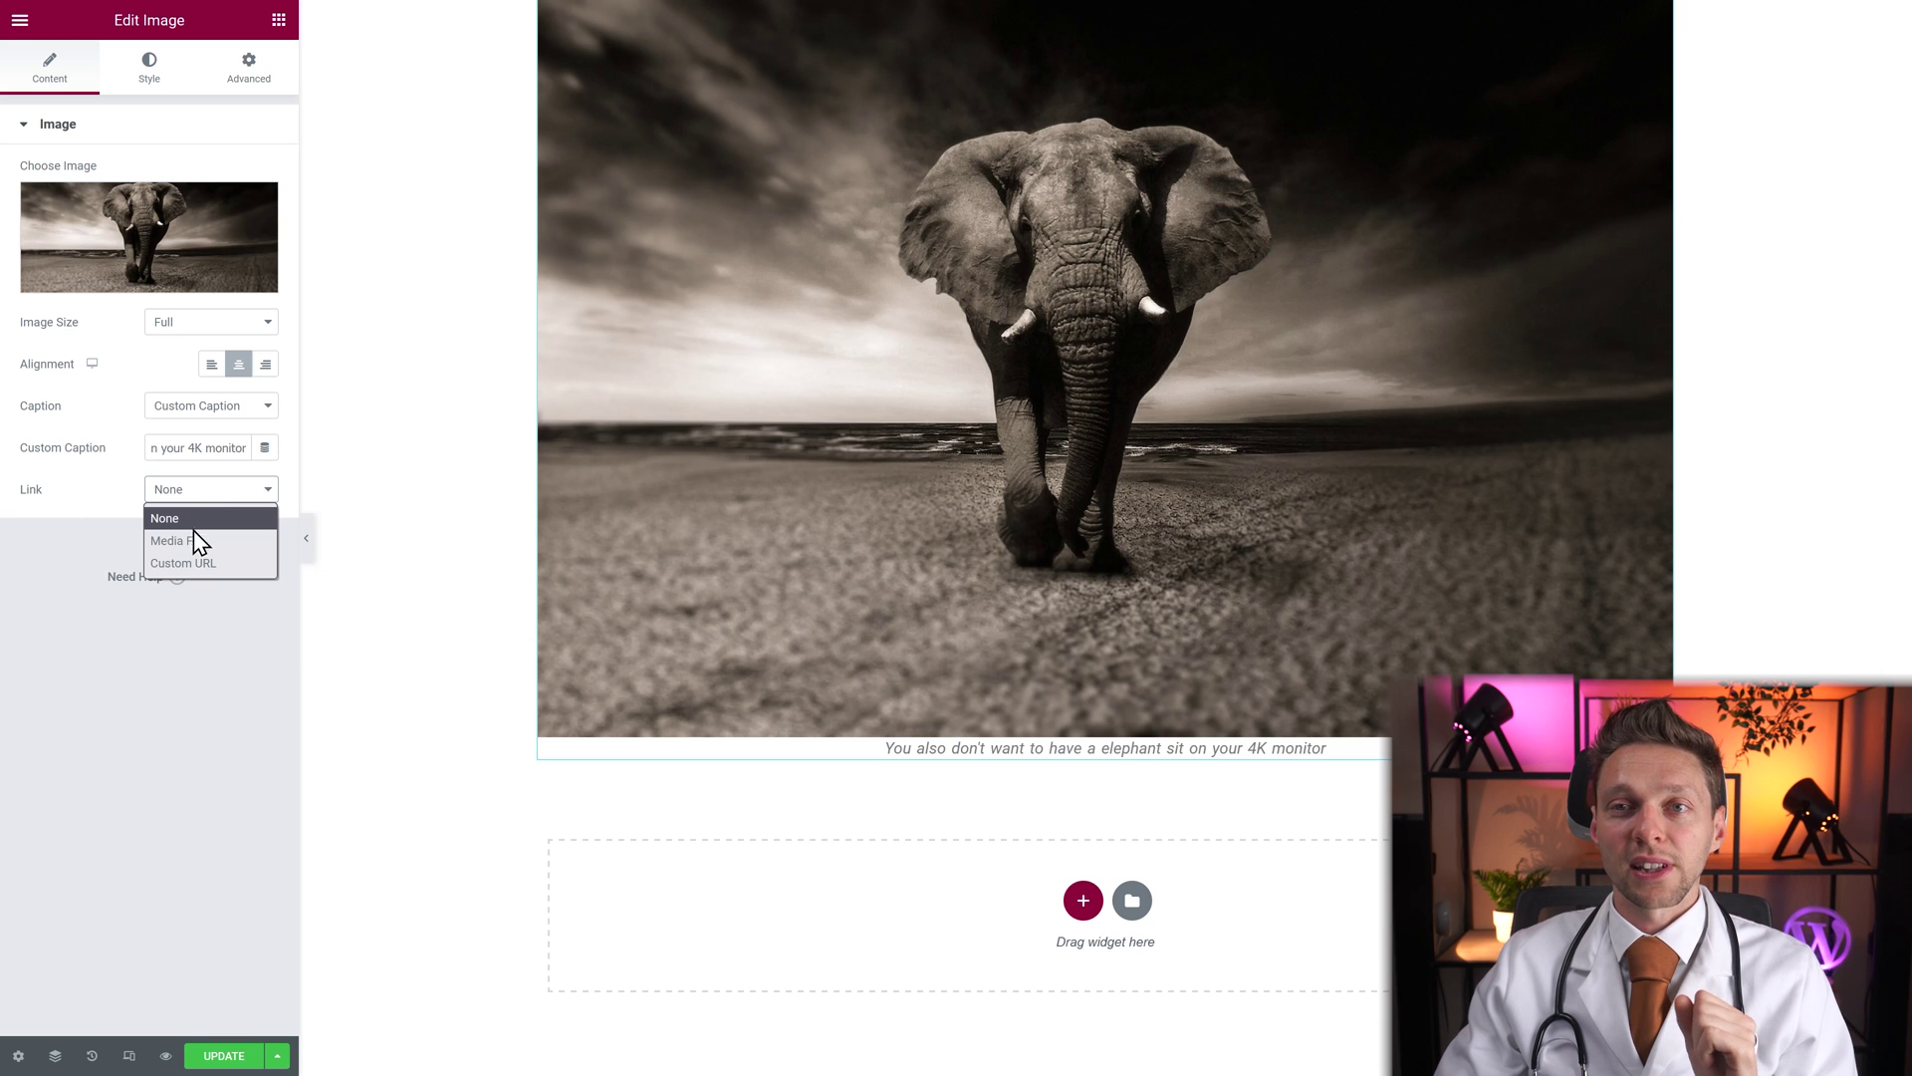
left_click(193, 540)
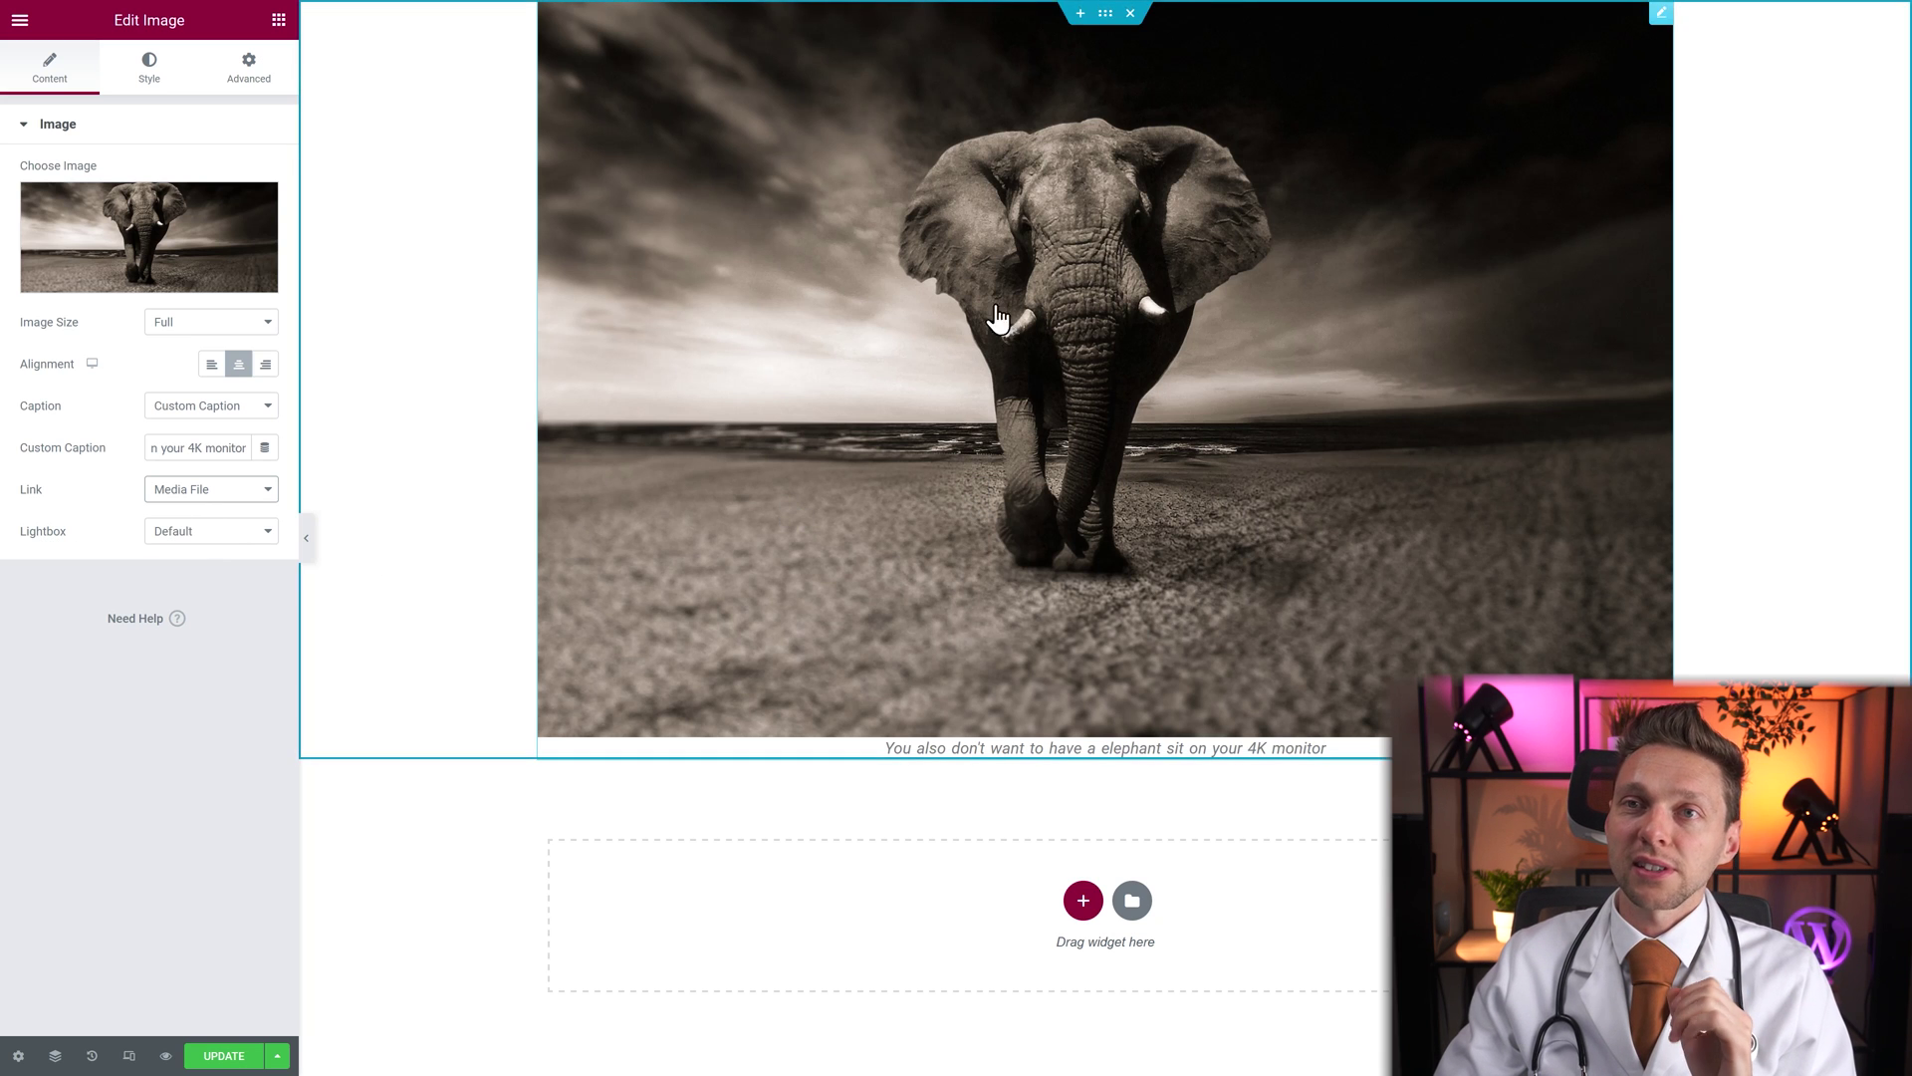
left_click(244, 322)
left_click(226, 348)
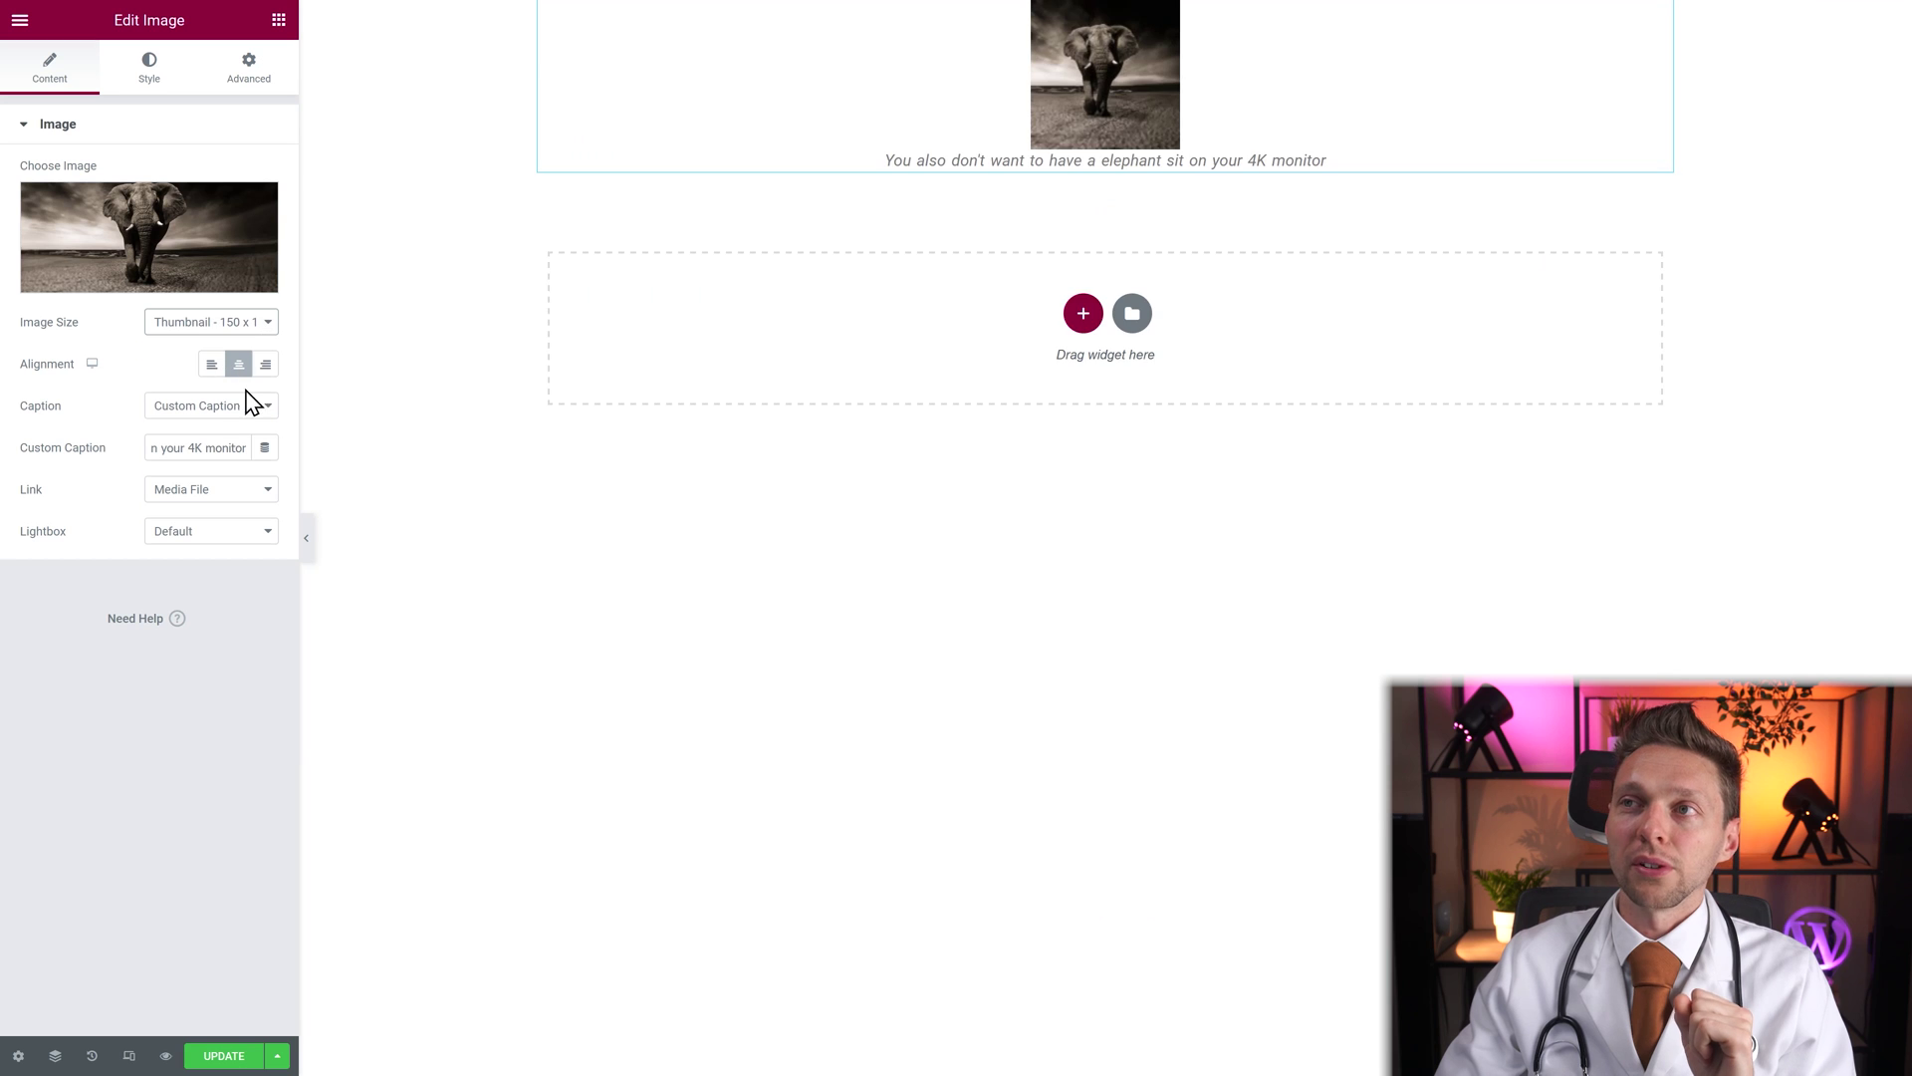
left_click(196, 498)
left_click(192, 541)
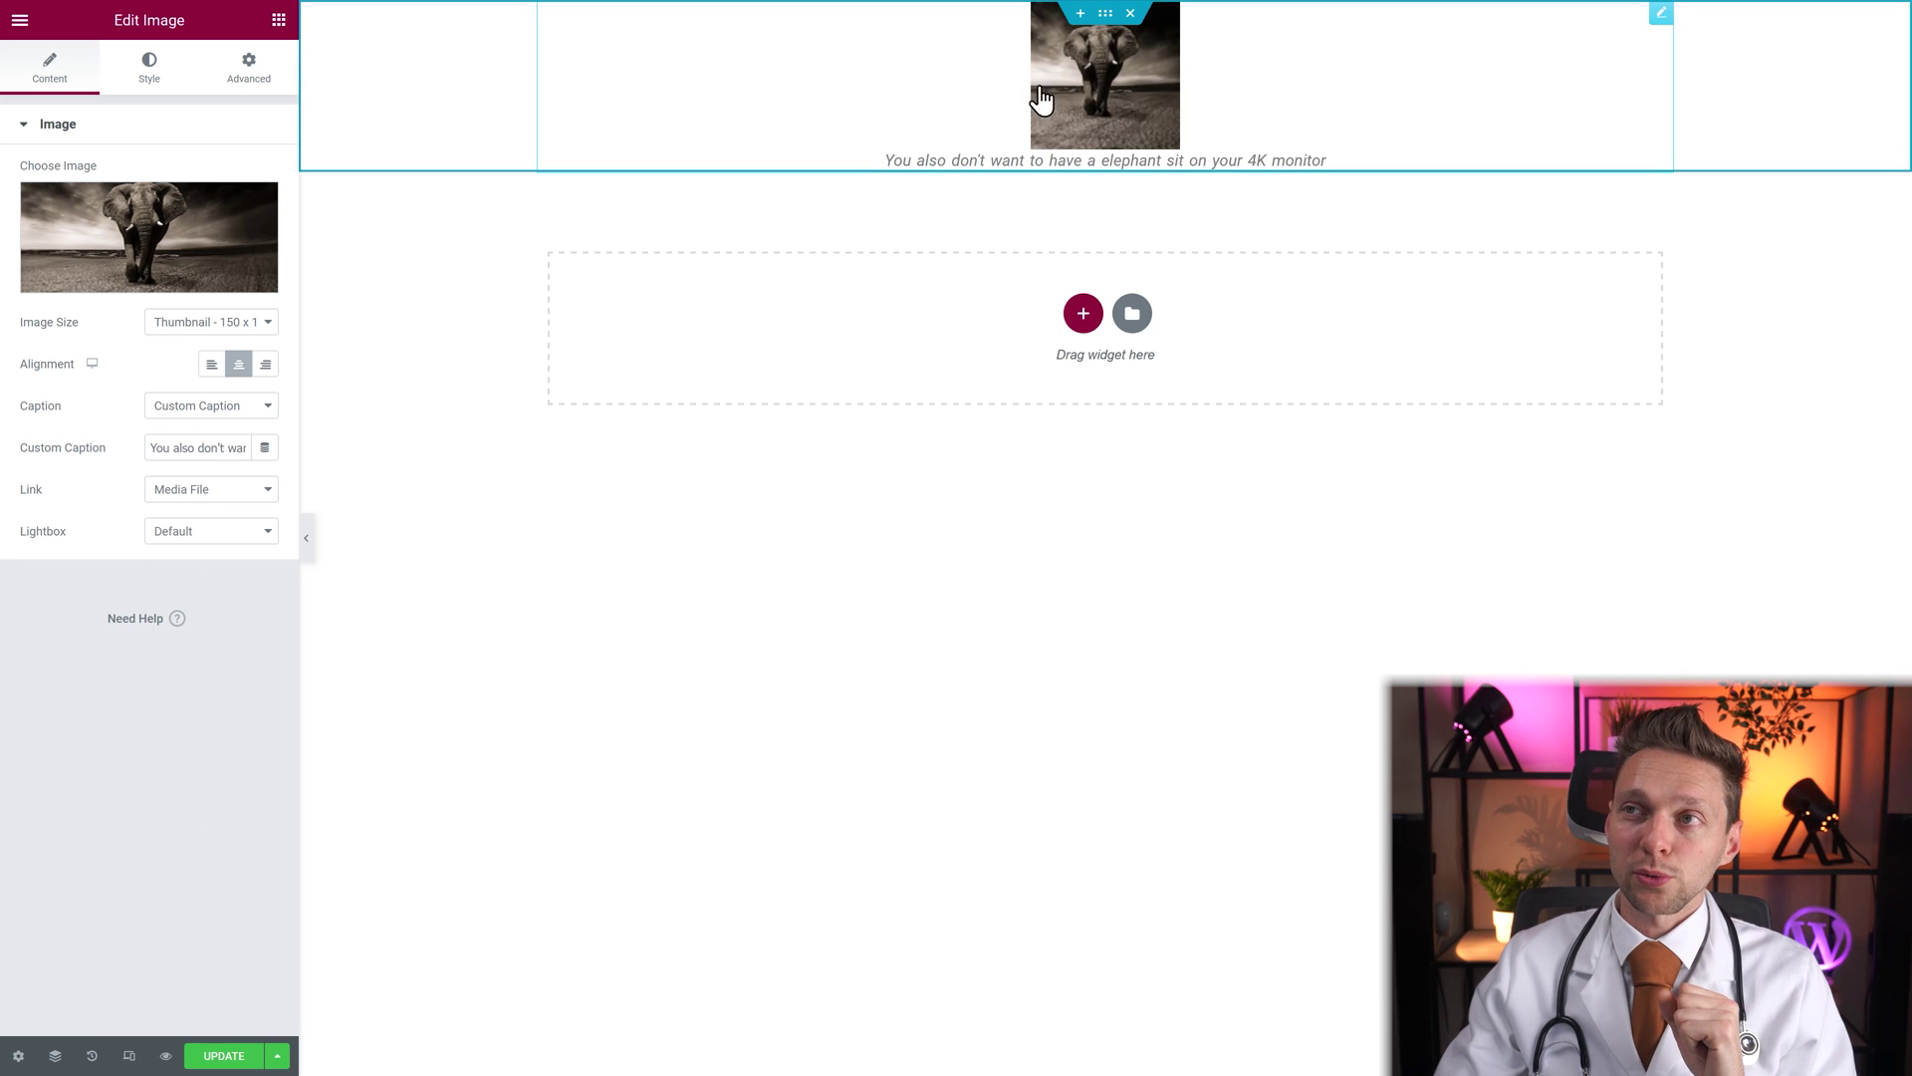
left_click(1108, 104)
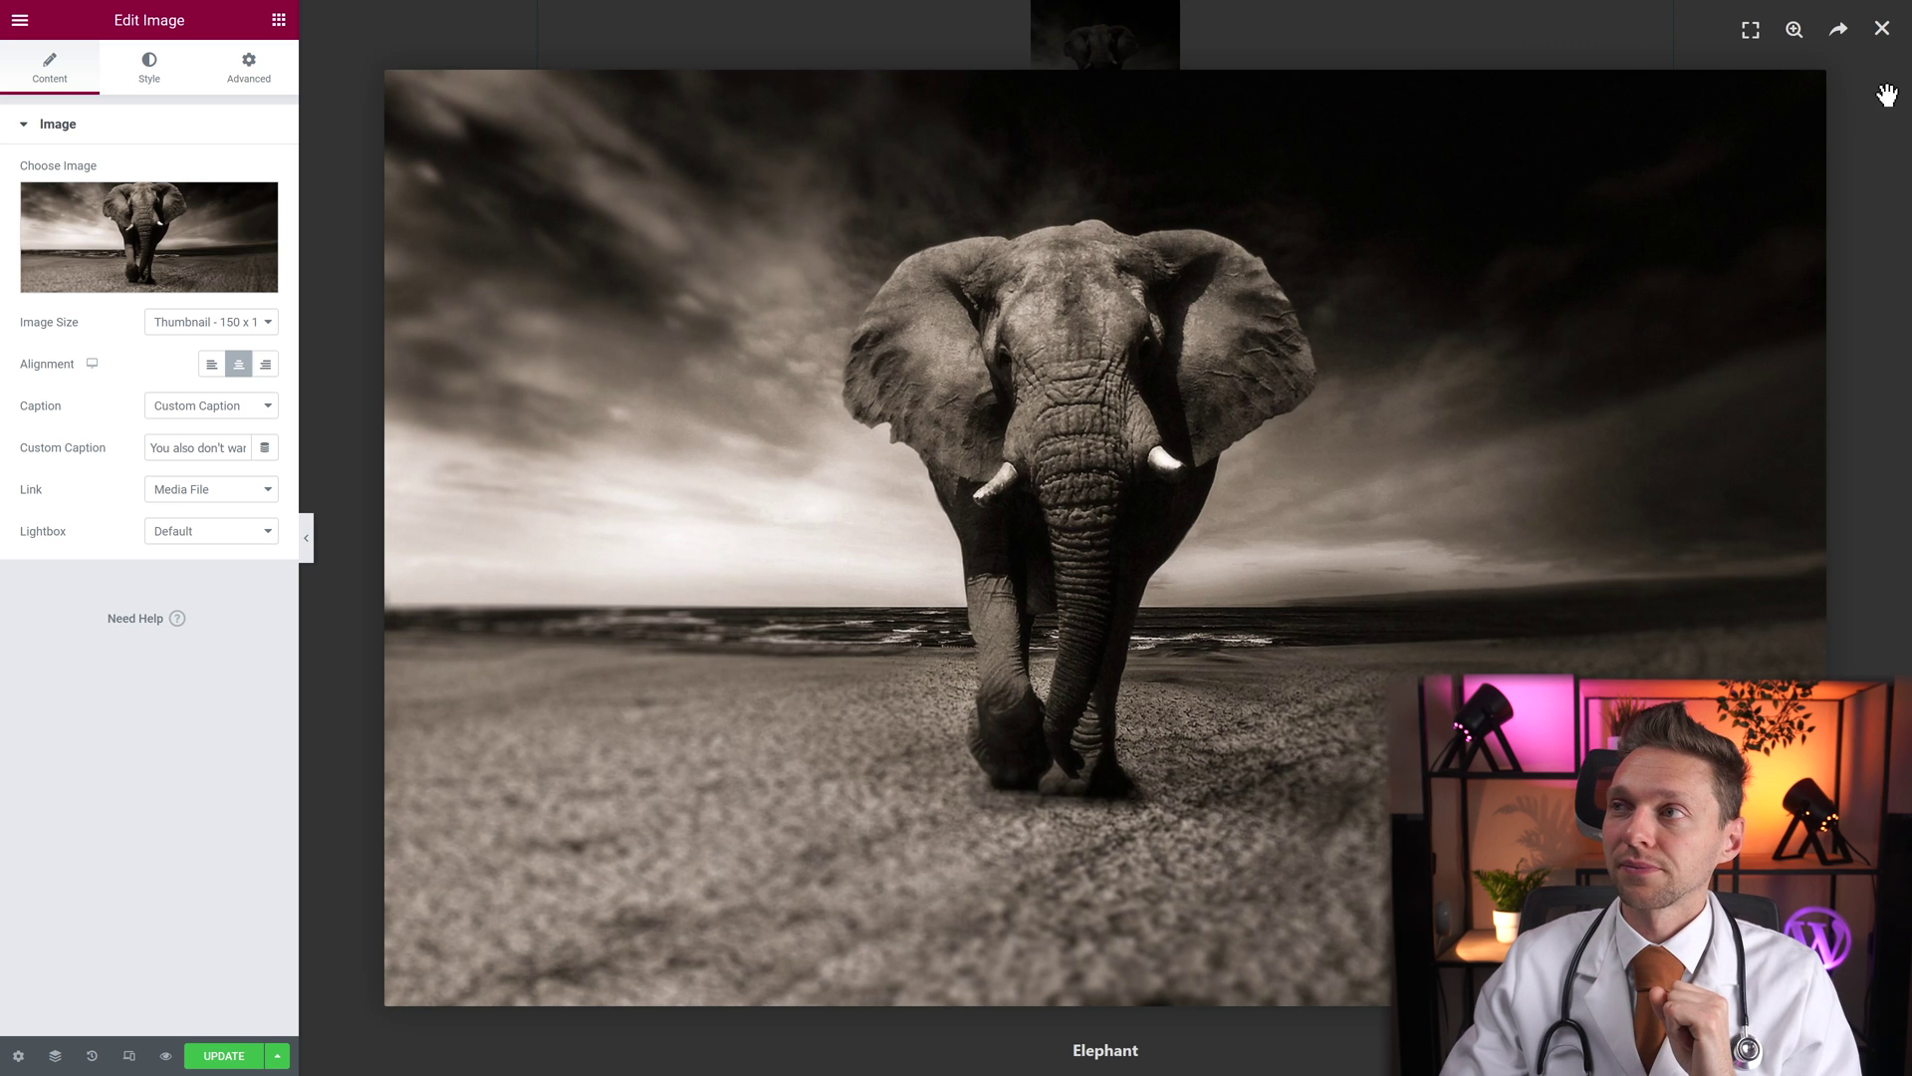
left_click(1881, 30)
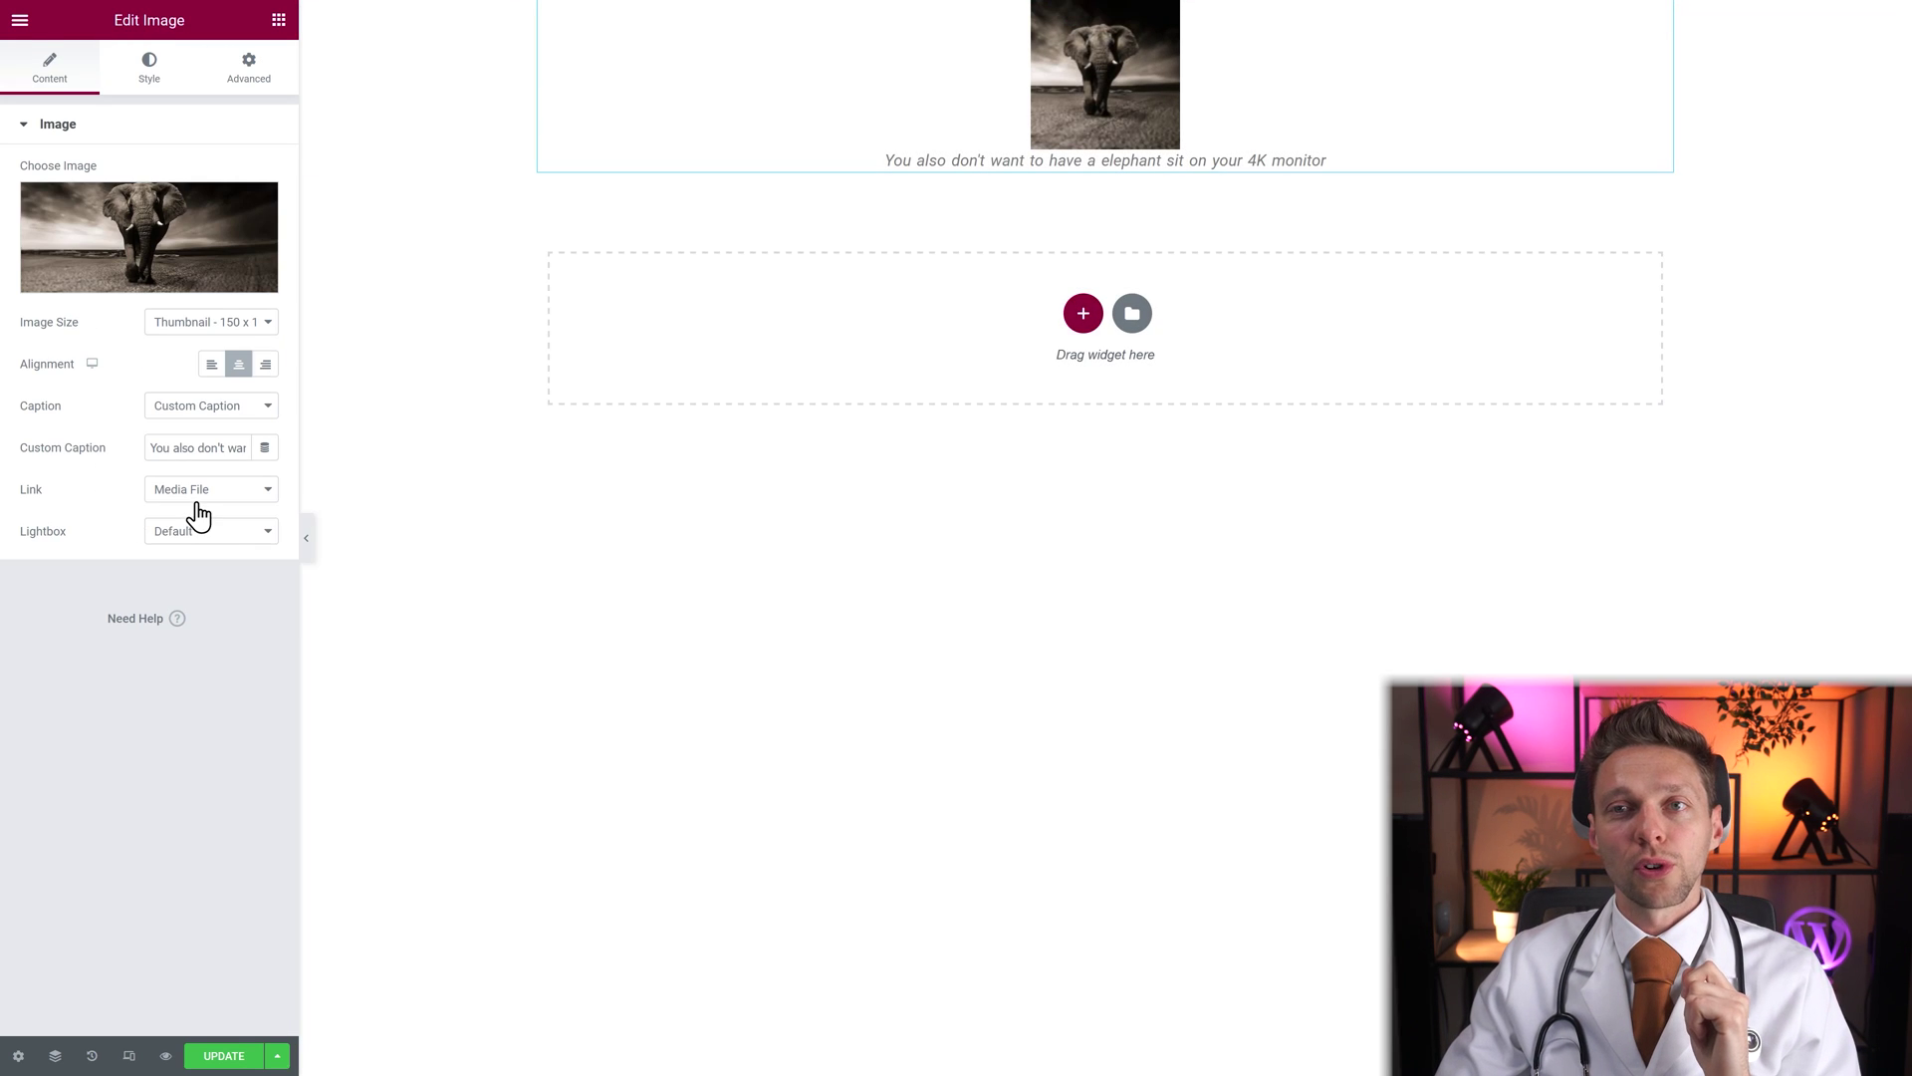
left_click(194, 491)
left_click(200, 563)
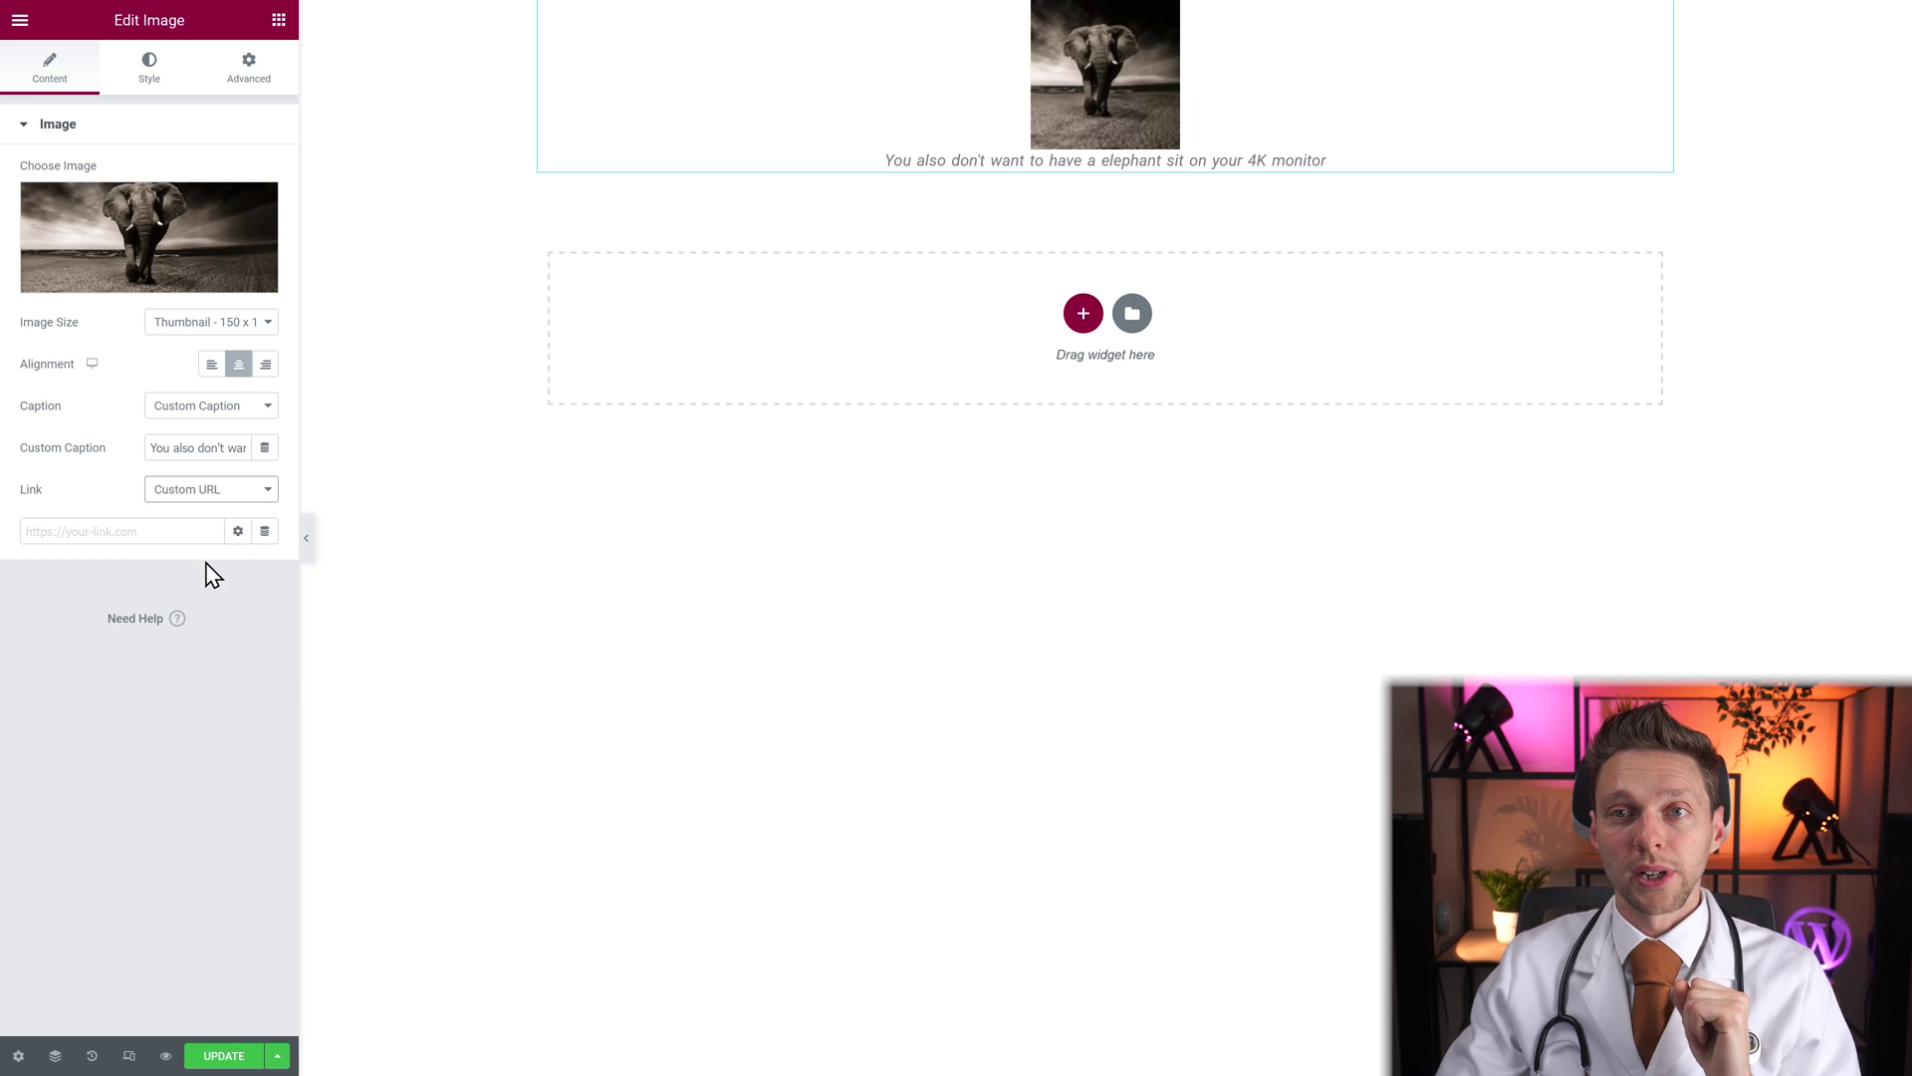
type("https://wpressdoctor.com/")
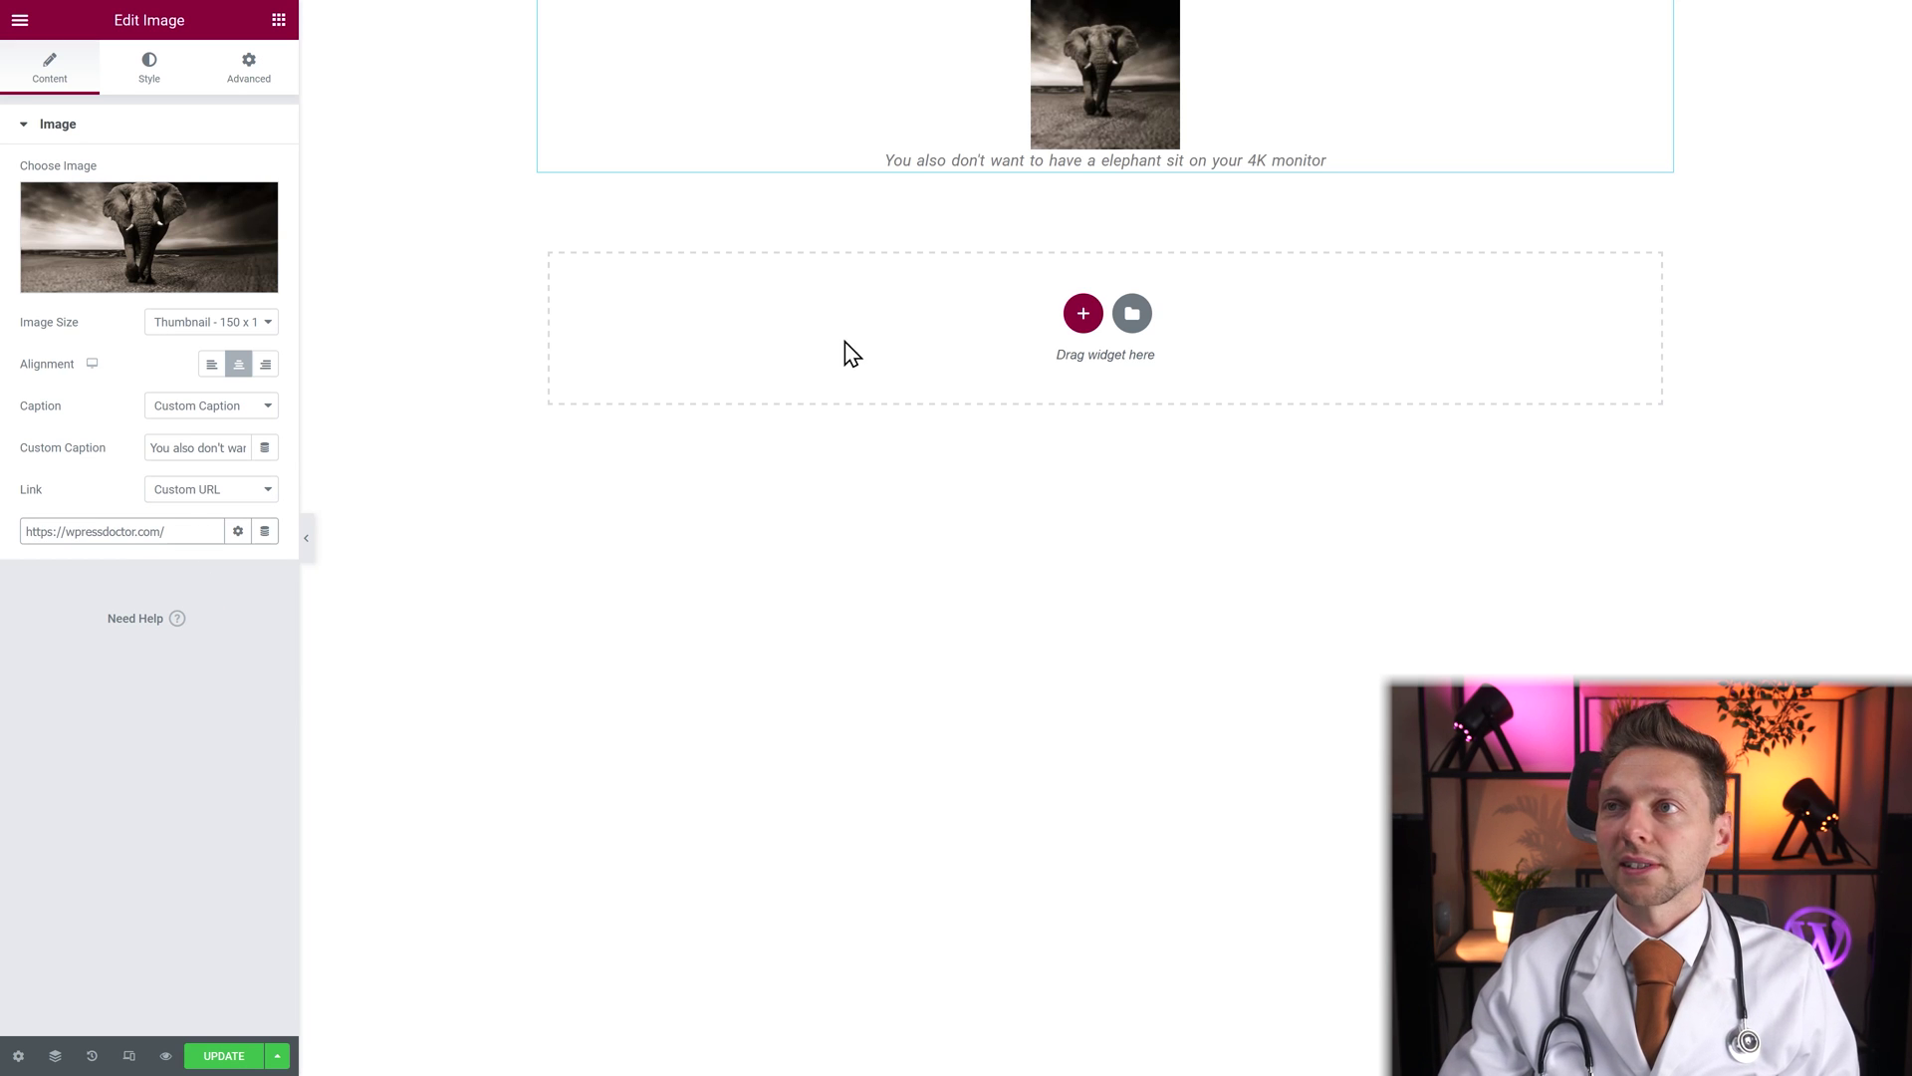
left_click(238, 530)
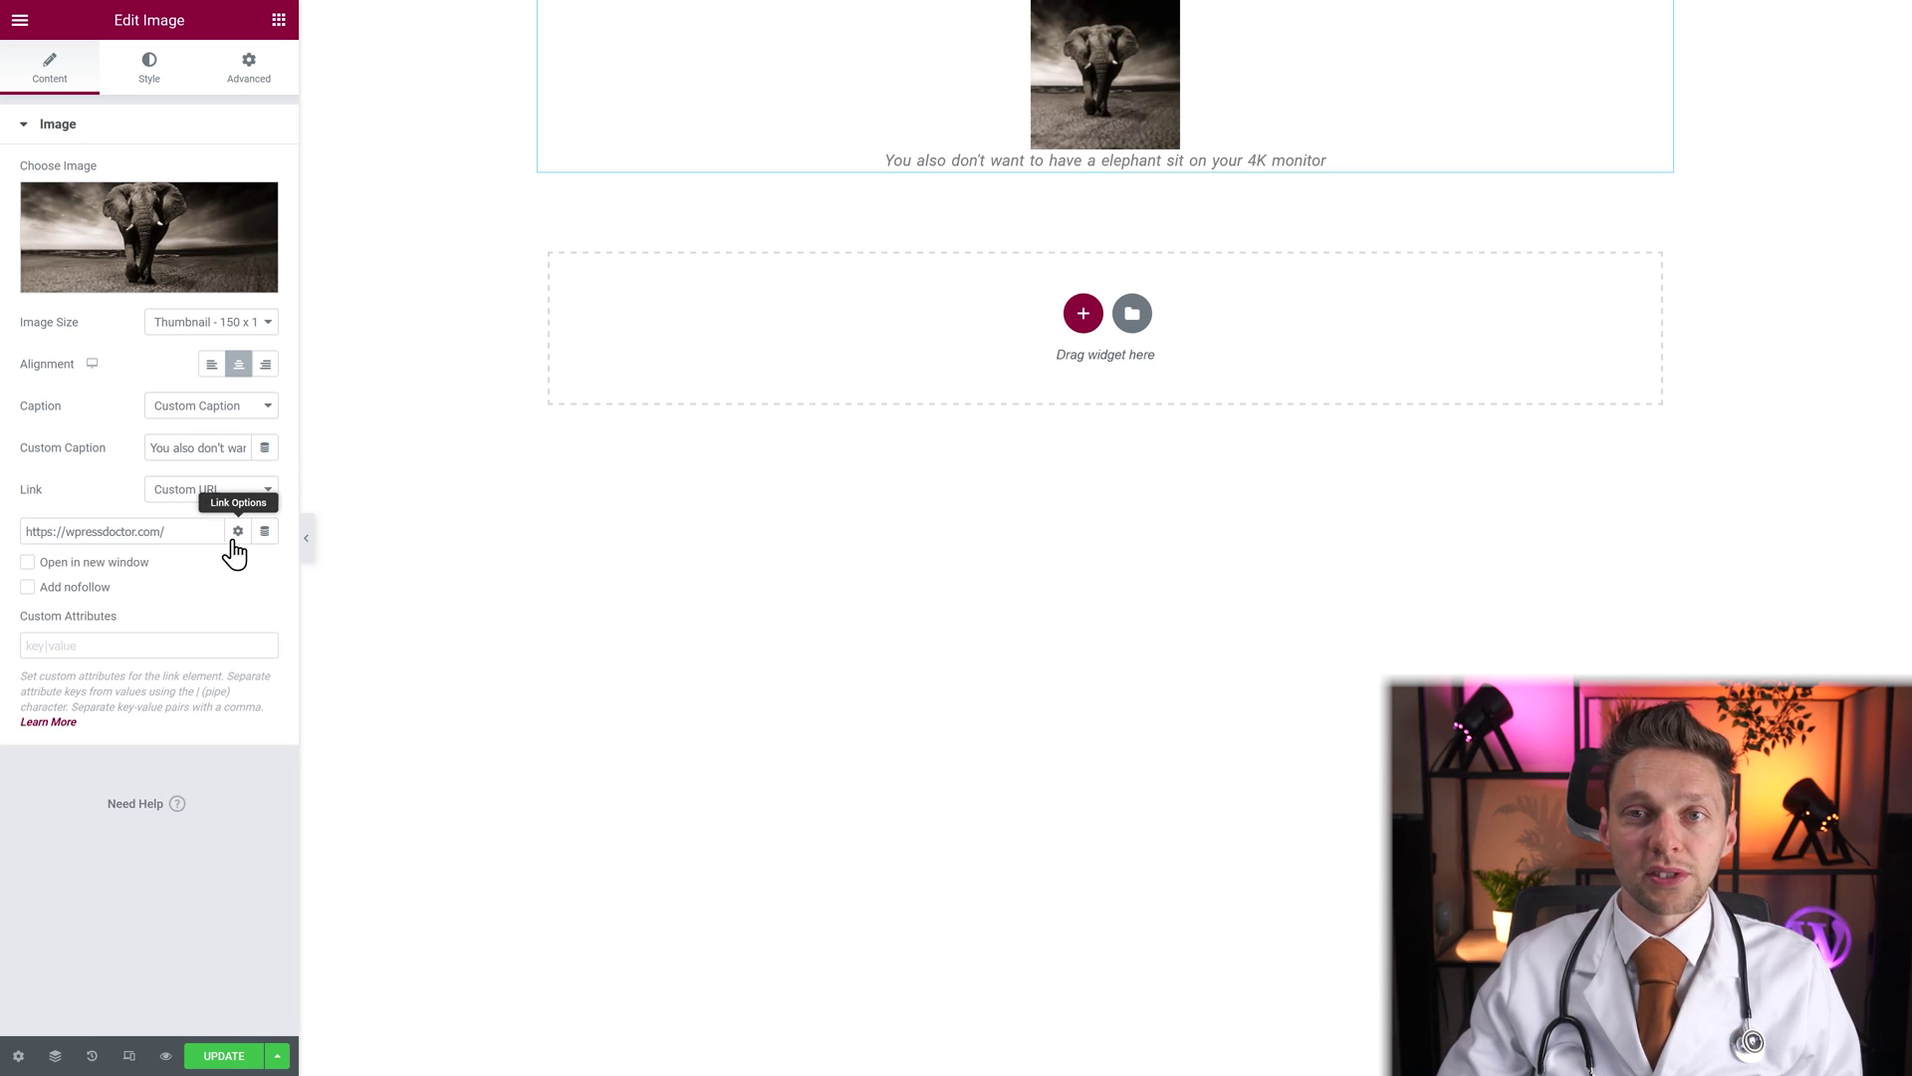
Make the link open in a new window with nofollow, then save with Ctrl+S
left_click(64, 565)
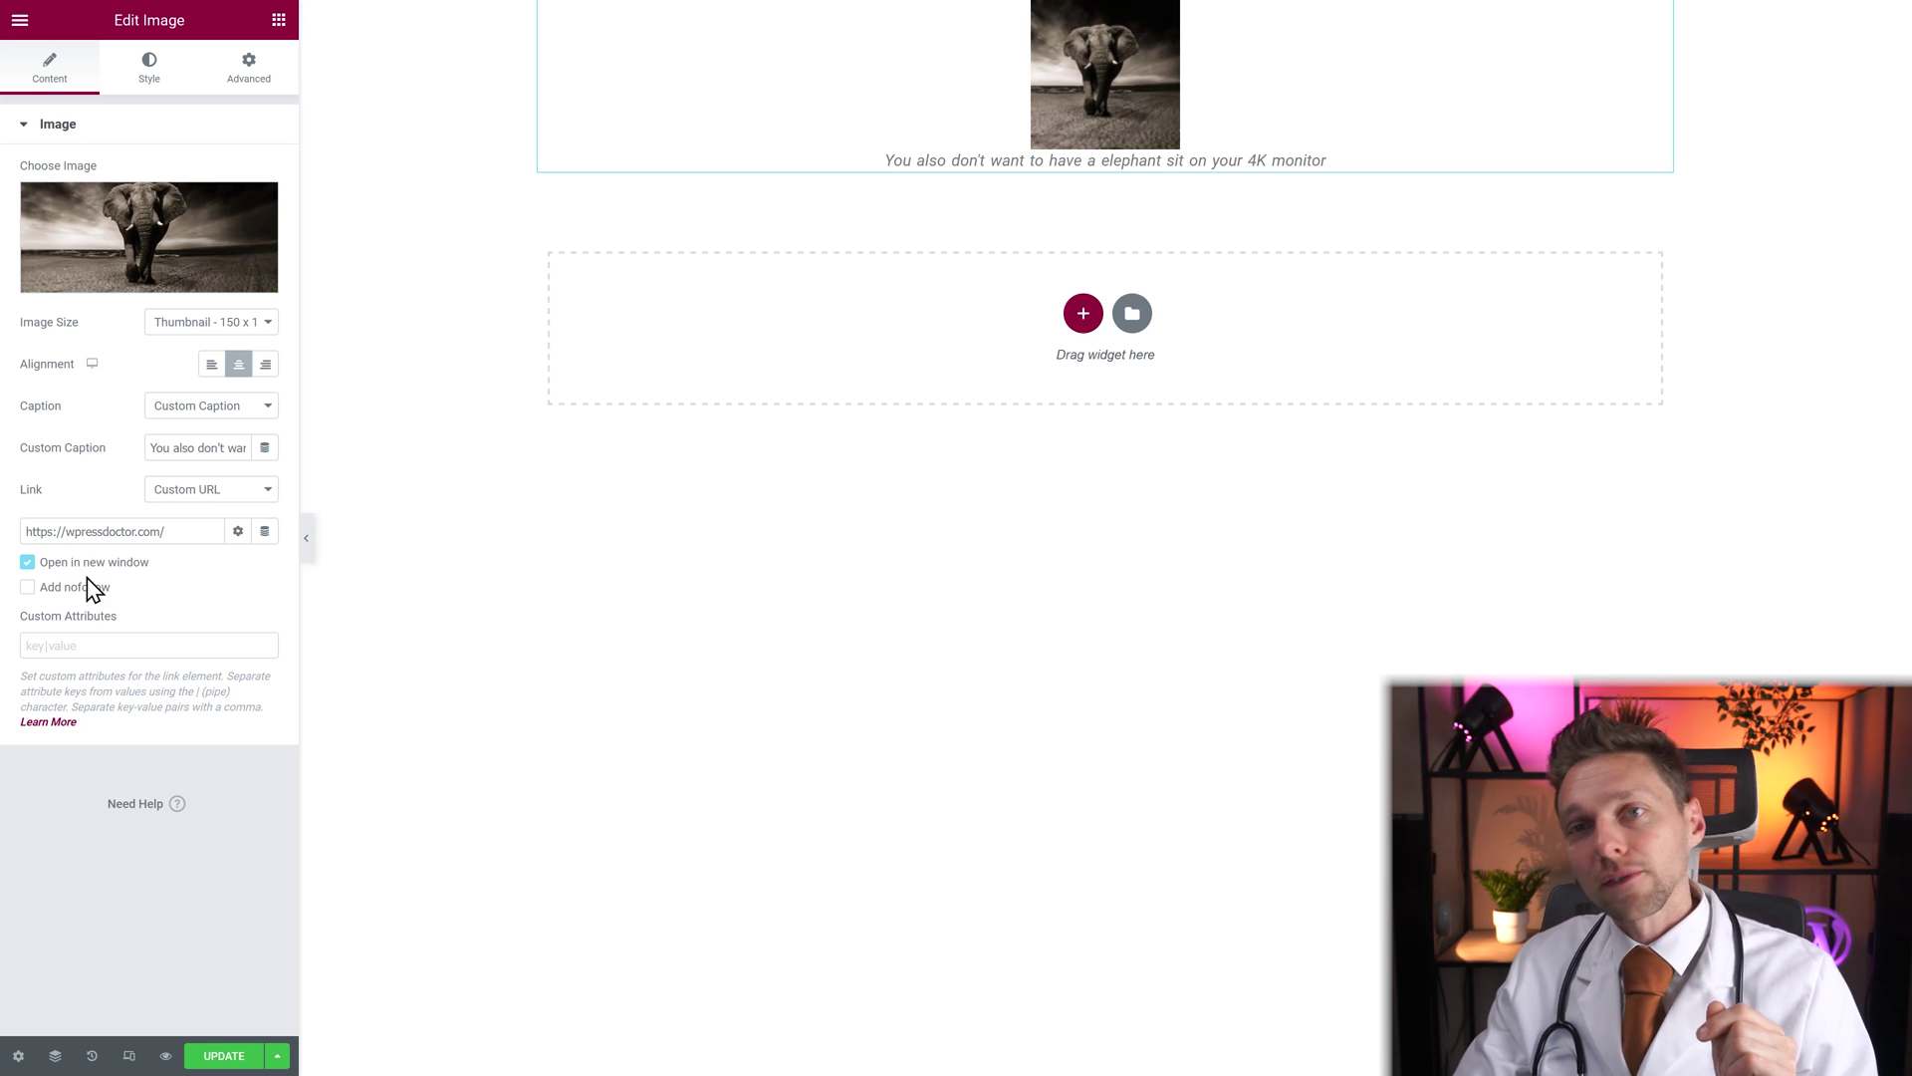
left_click(27, 562)
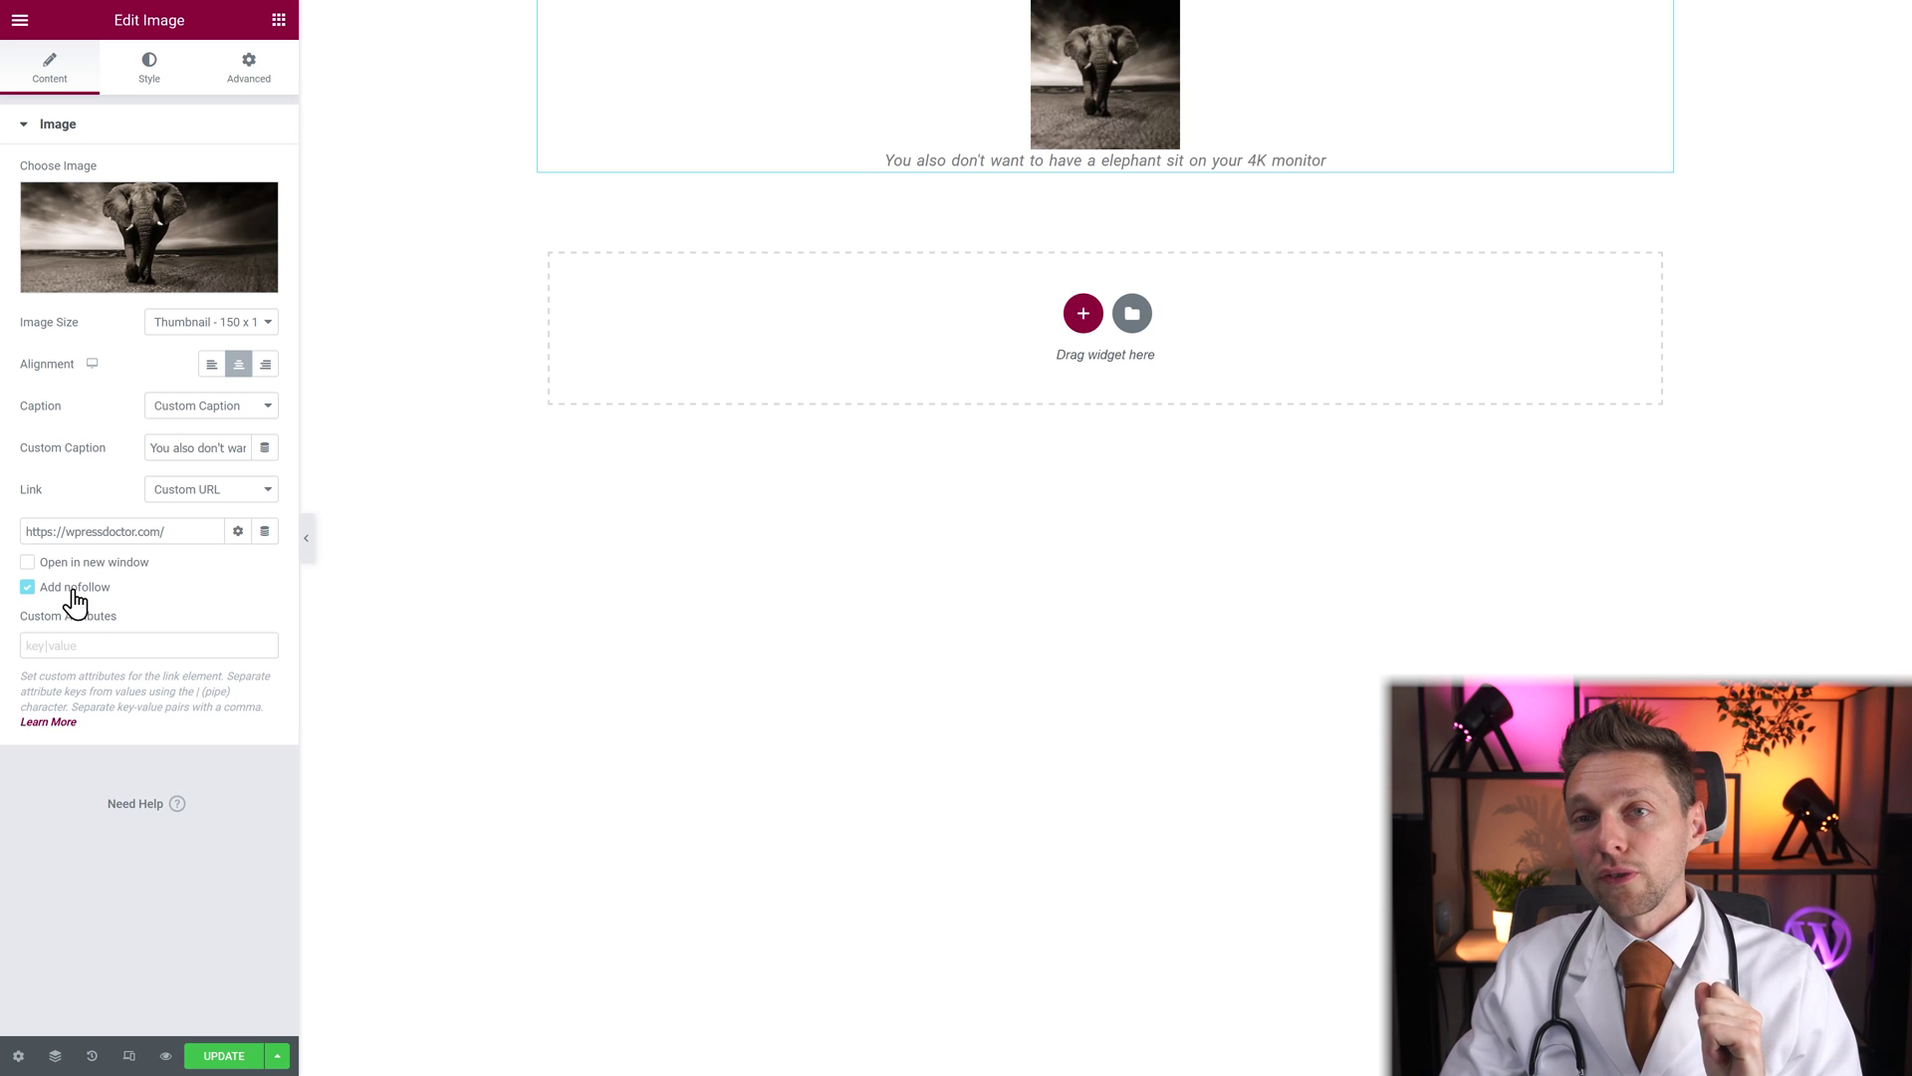
left_click(70, 564)
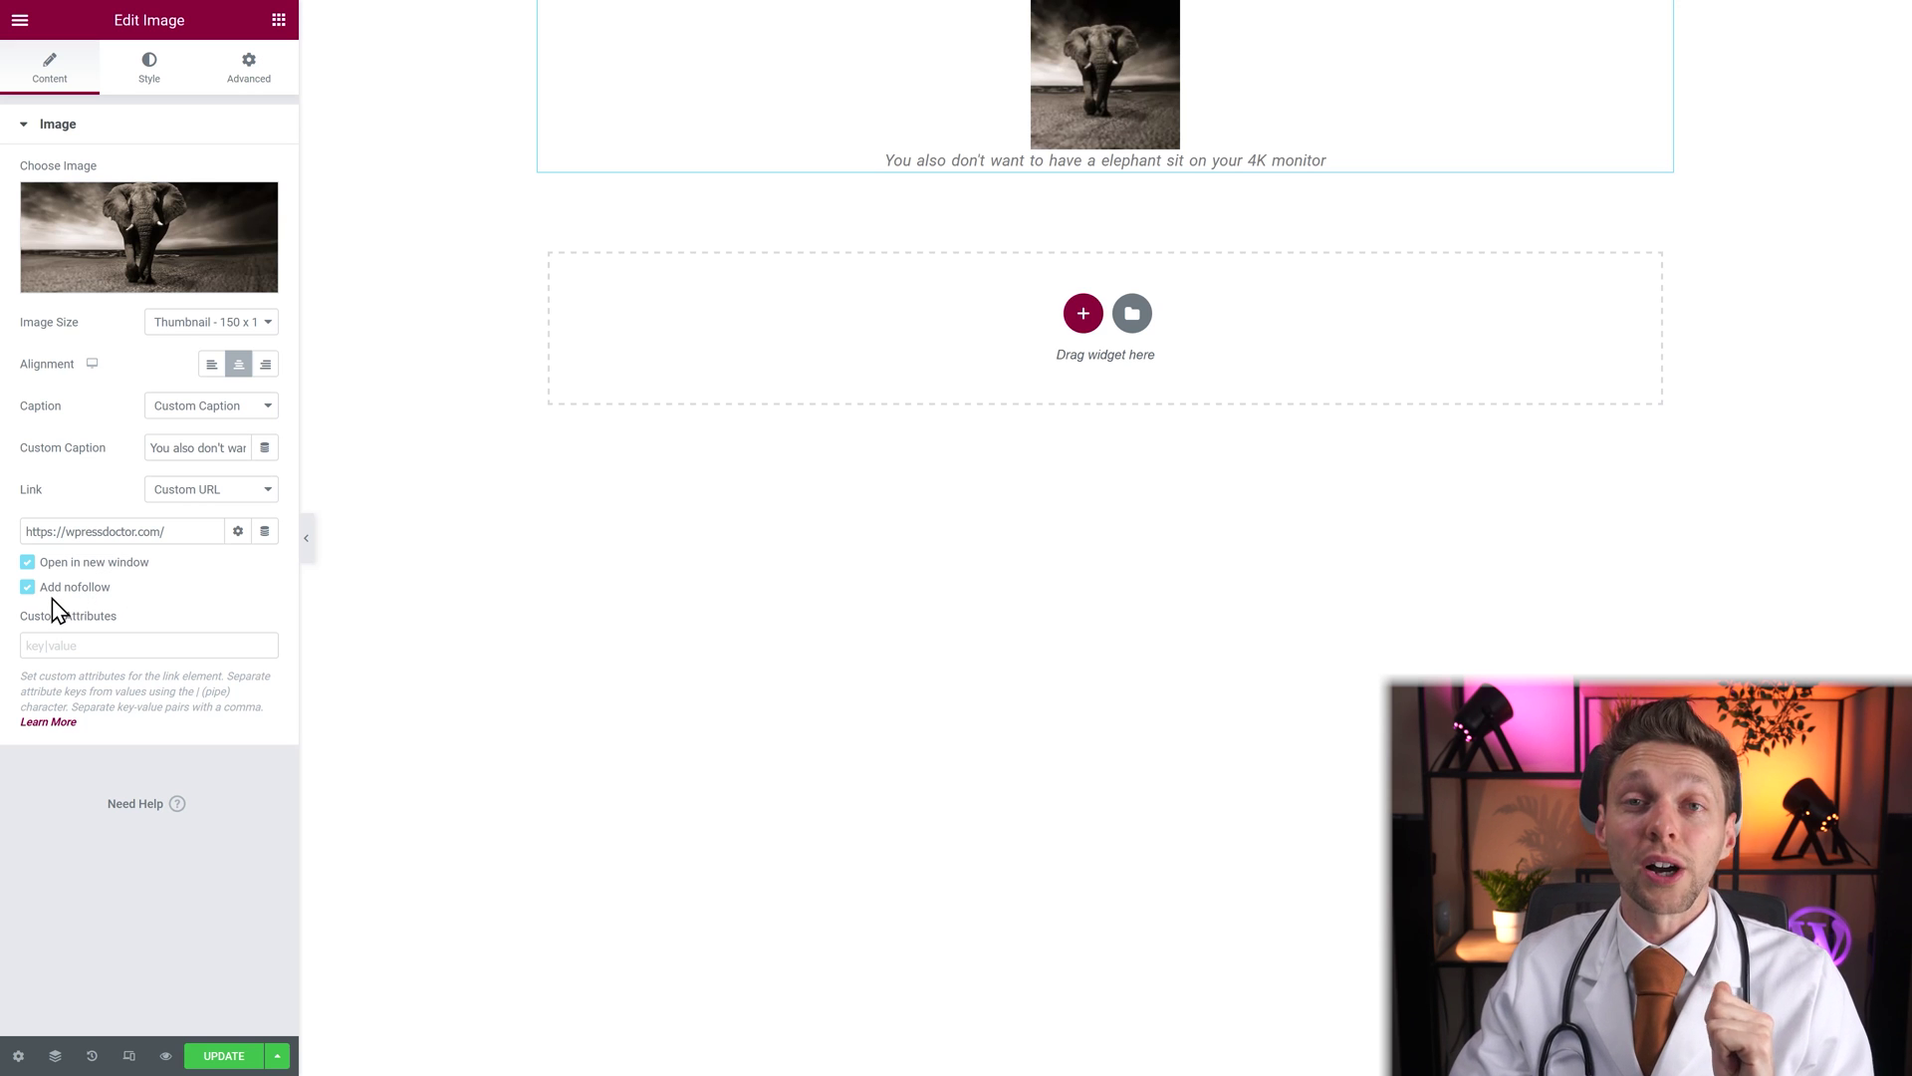
left_click(88, 646)
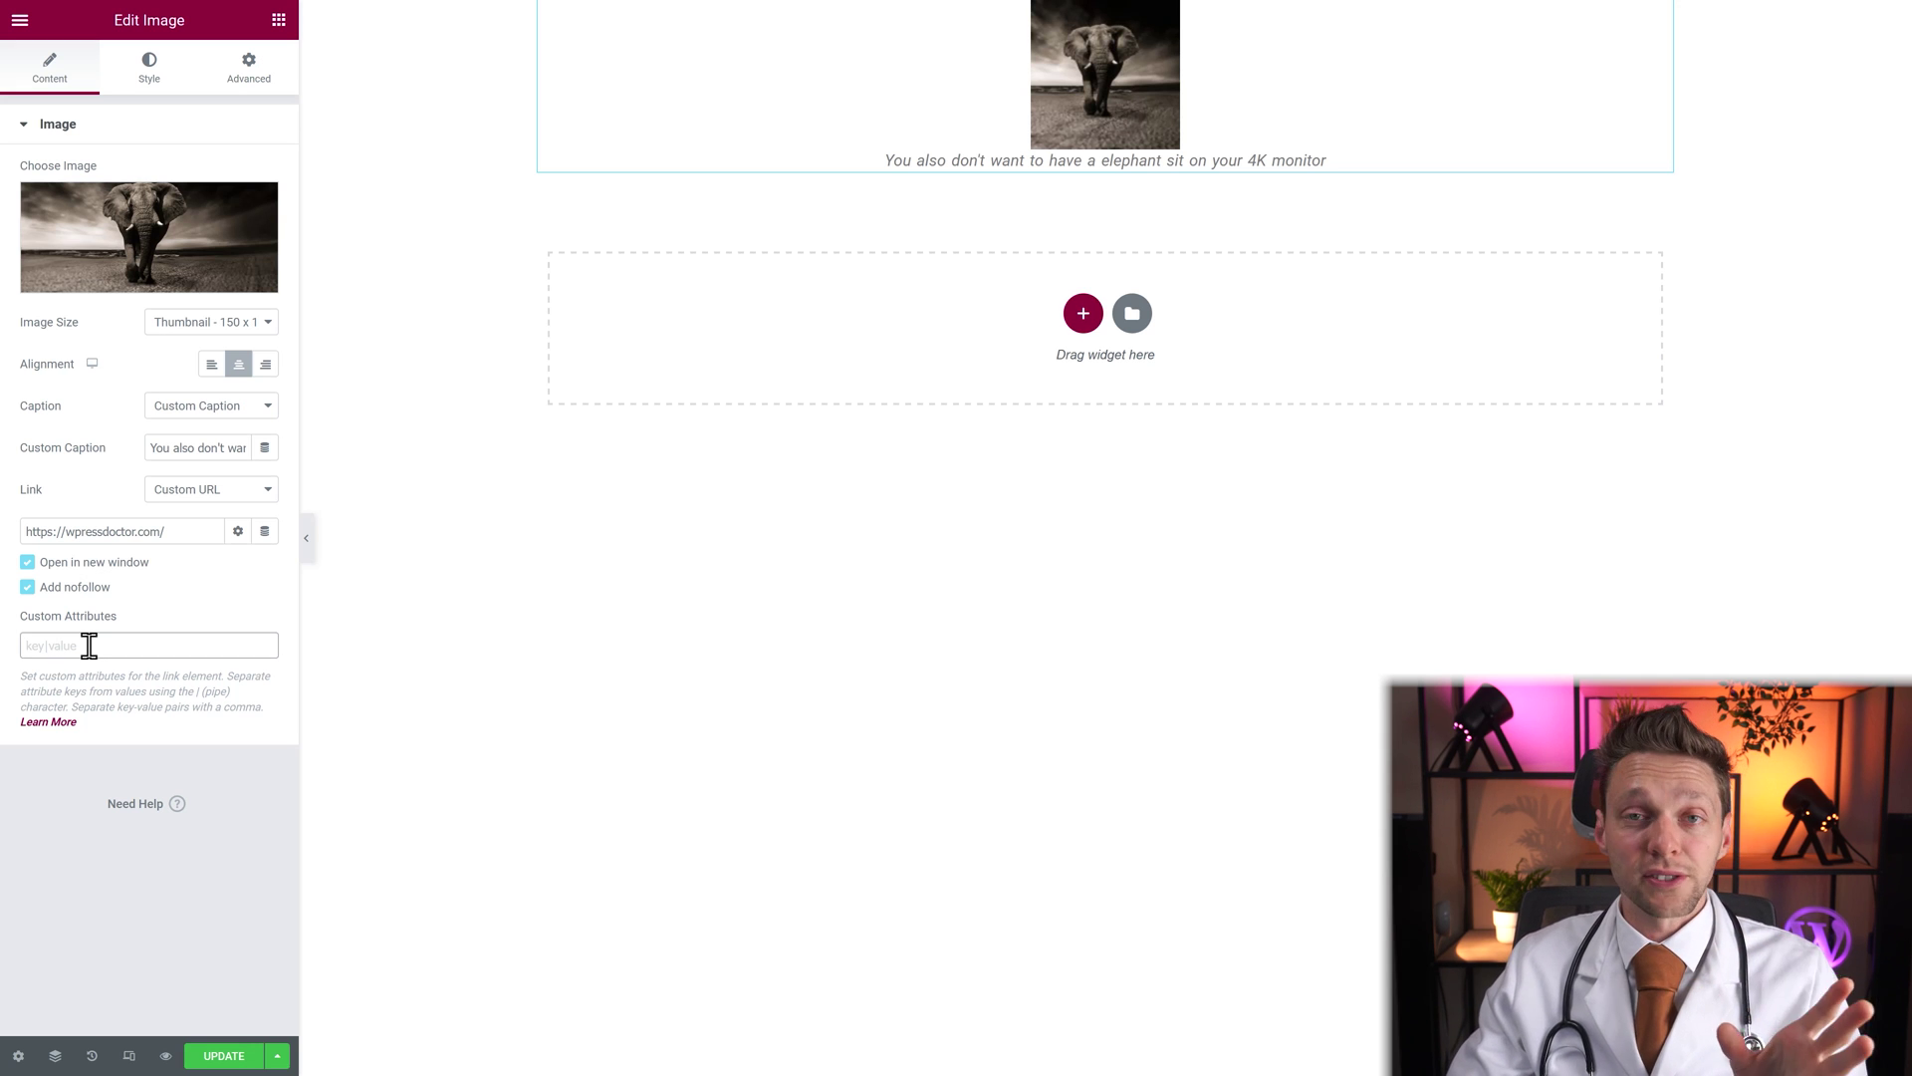
key("ctrl+s")
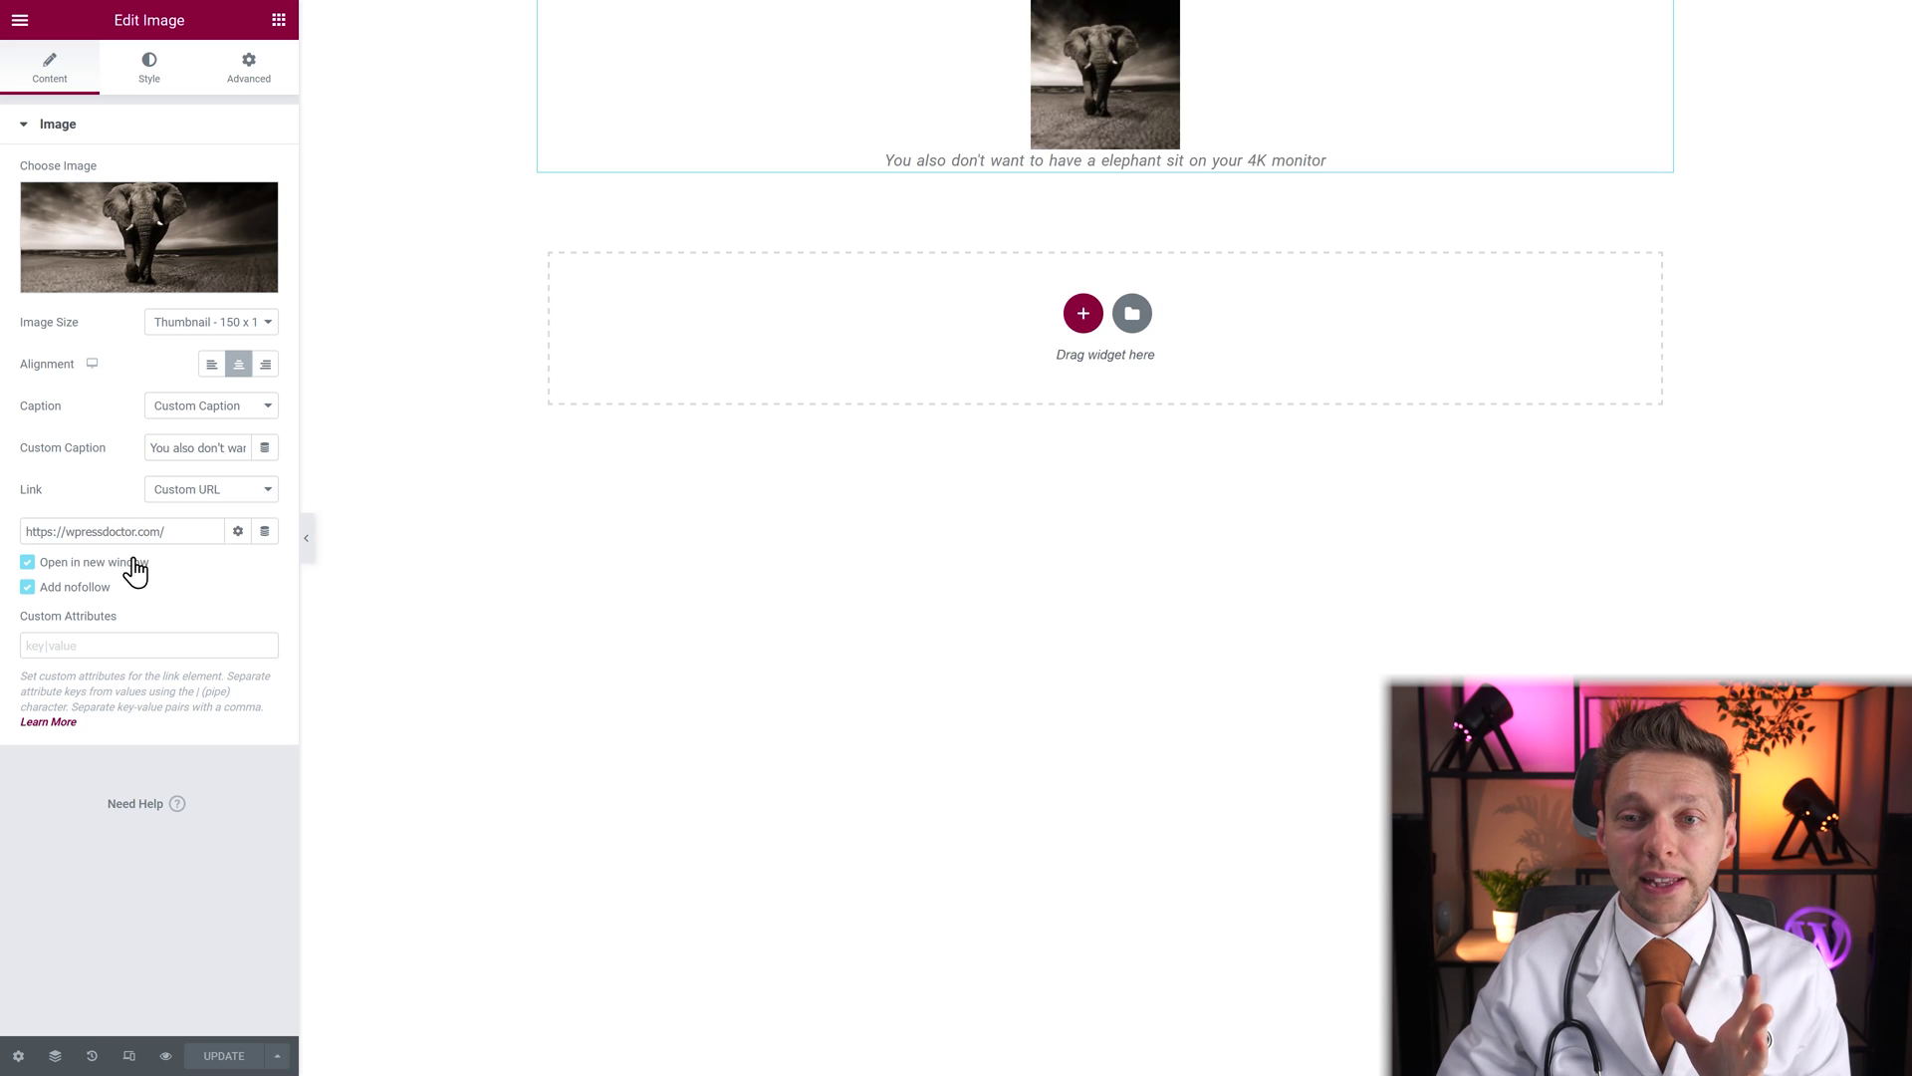
left_click(167, 1057)
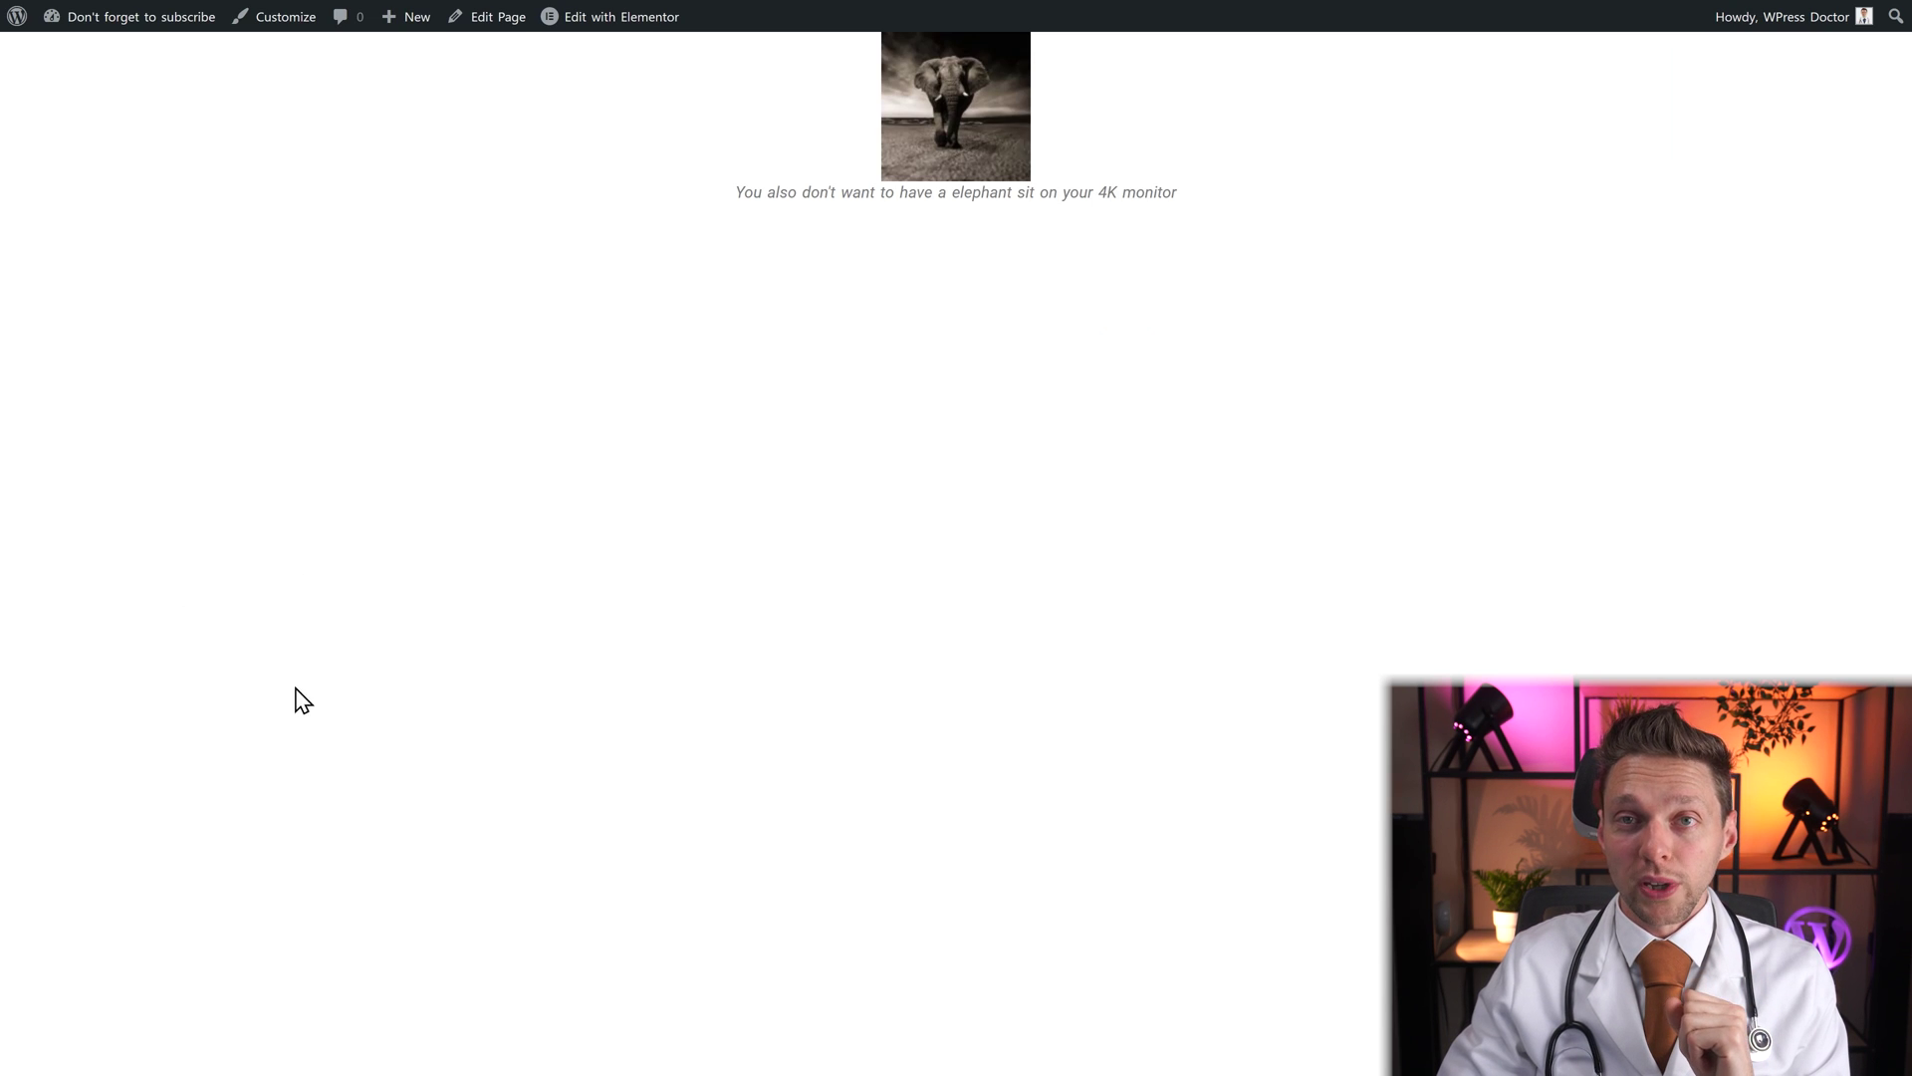
left_click(964, 139)
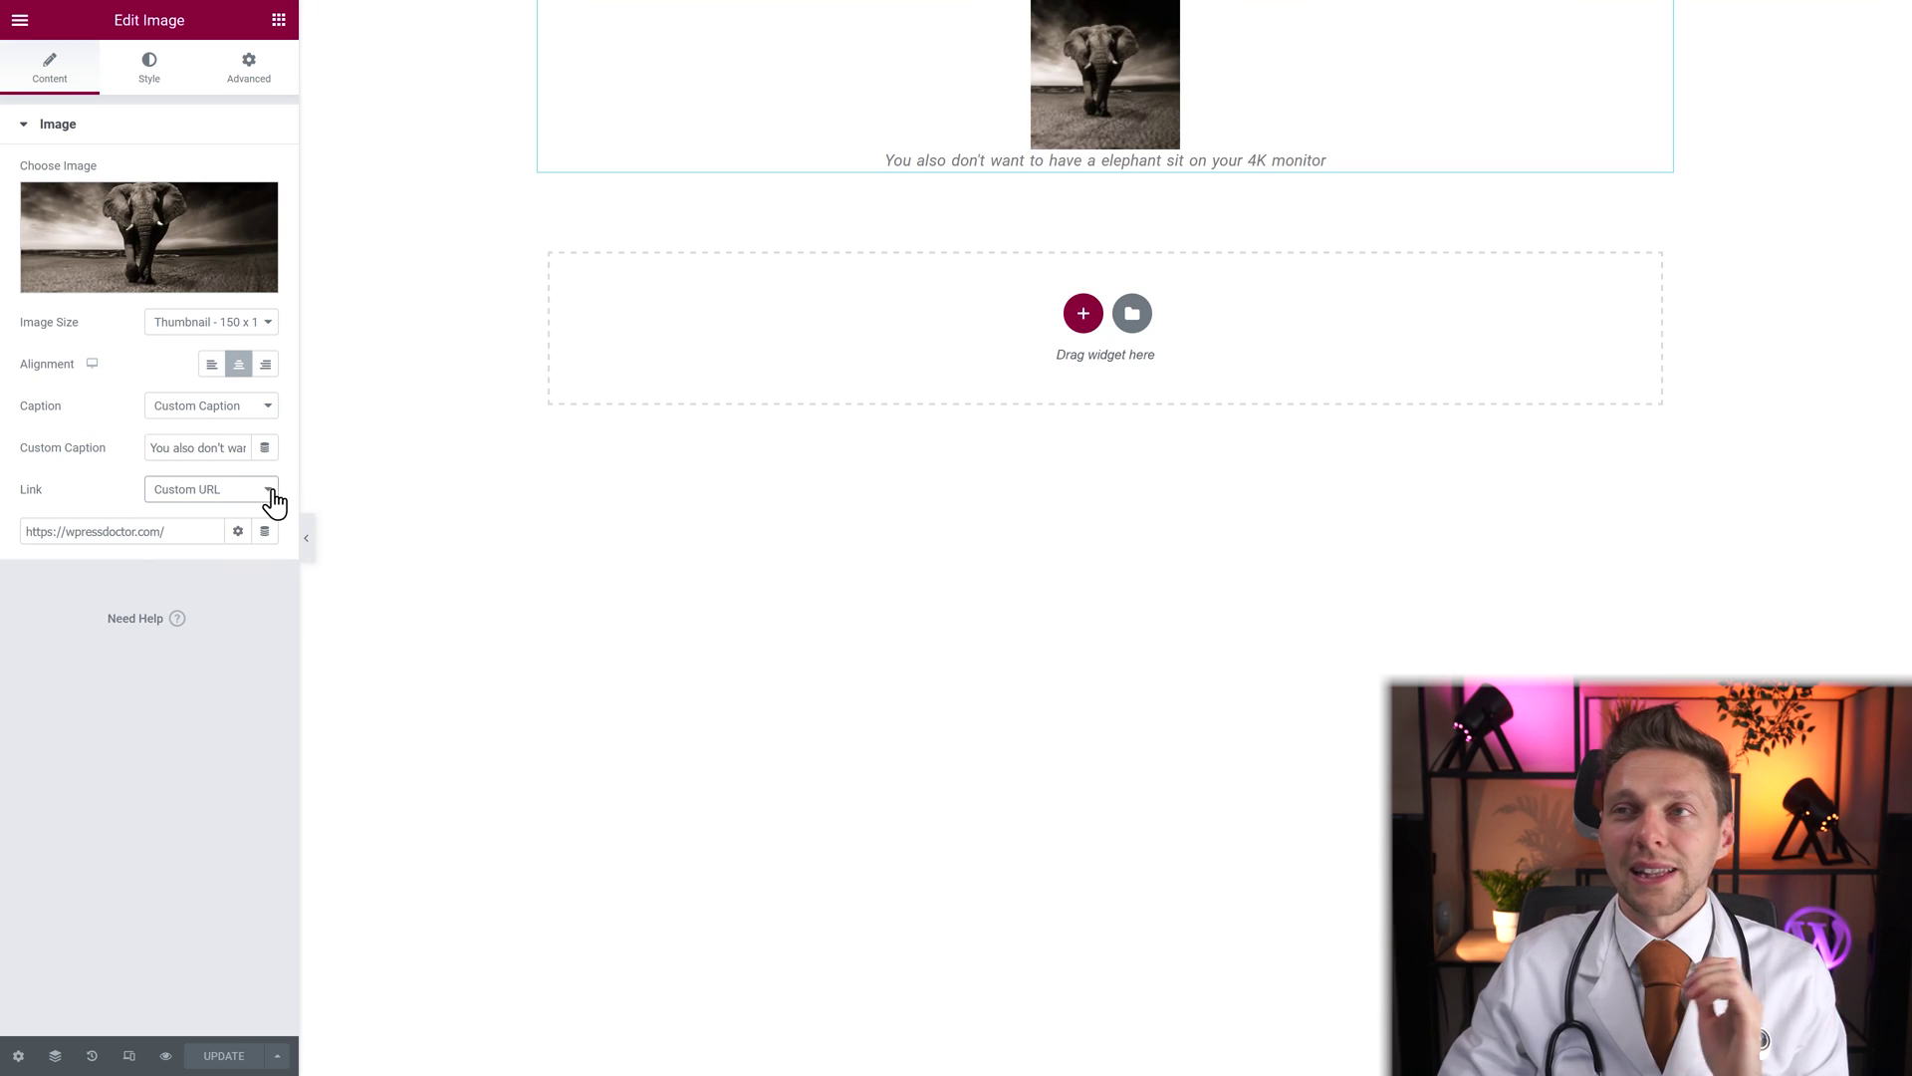
Remove the image link, restore Full size, and set the Style width to 93%
left_click(271, 493)
left_click(157, 518)
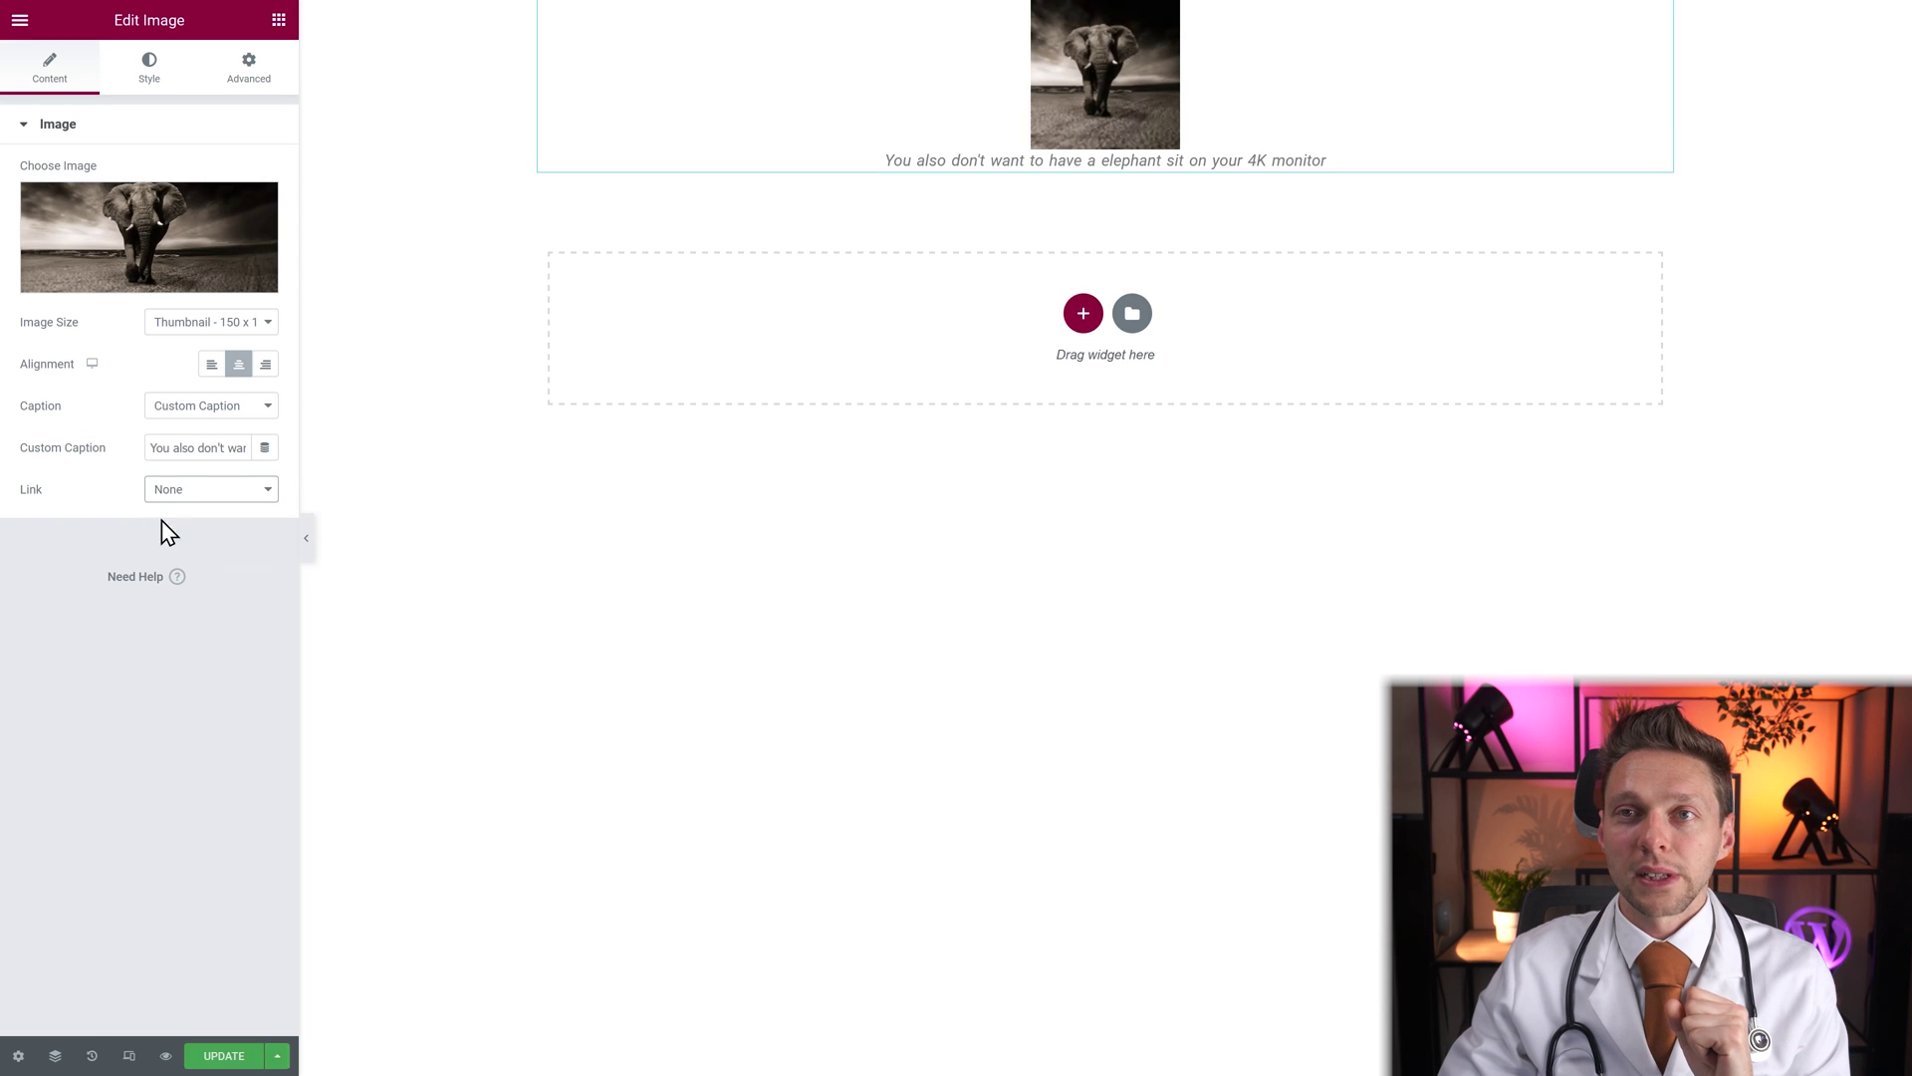
left_click(261, 321)
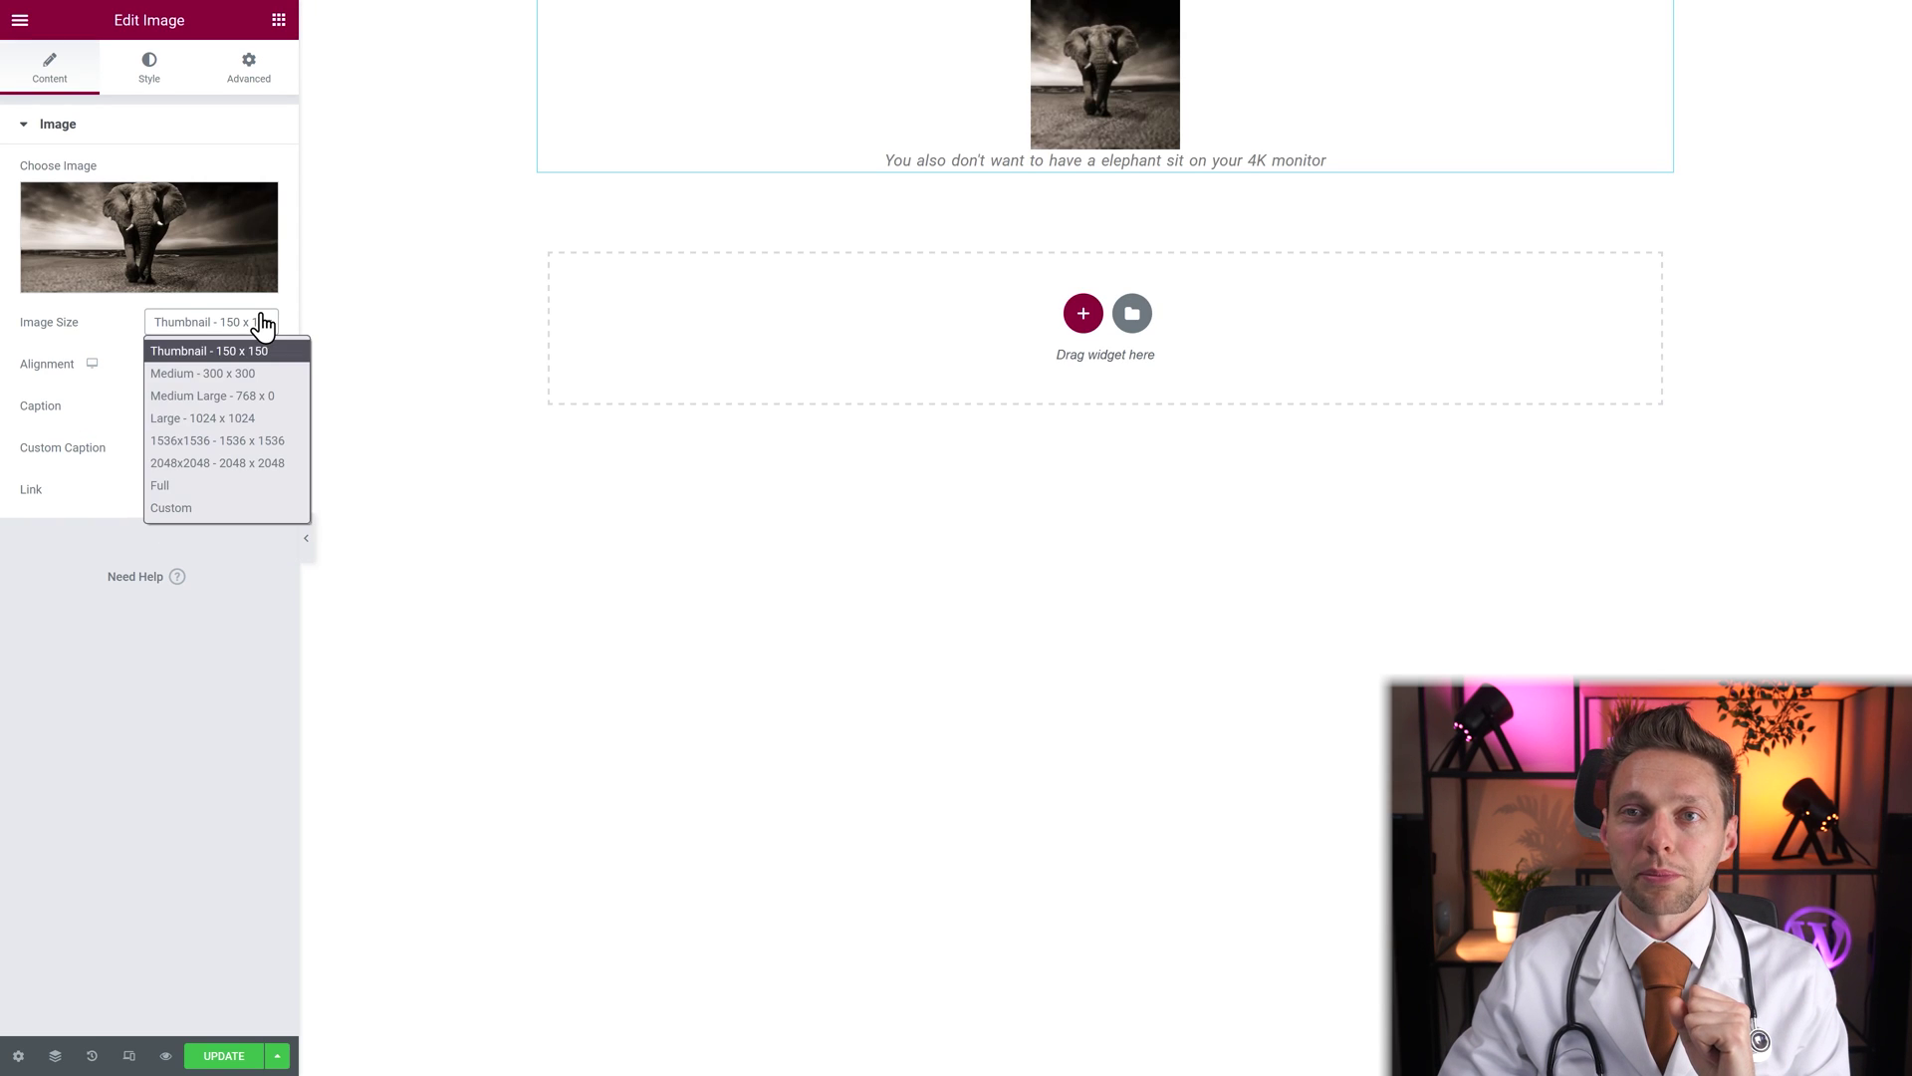
left_click(171, 487)
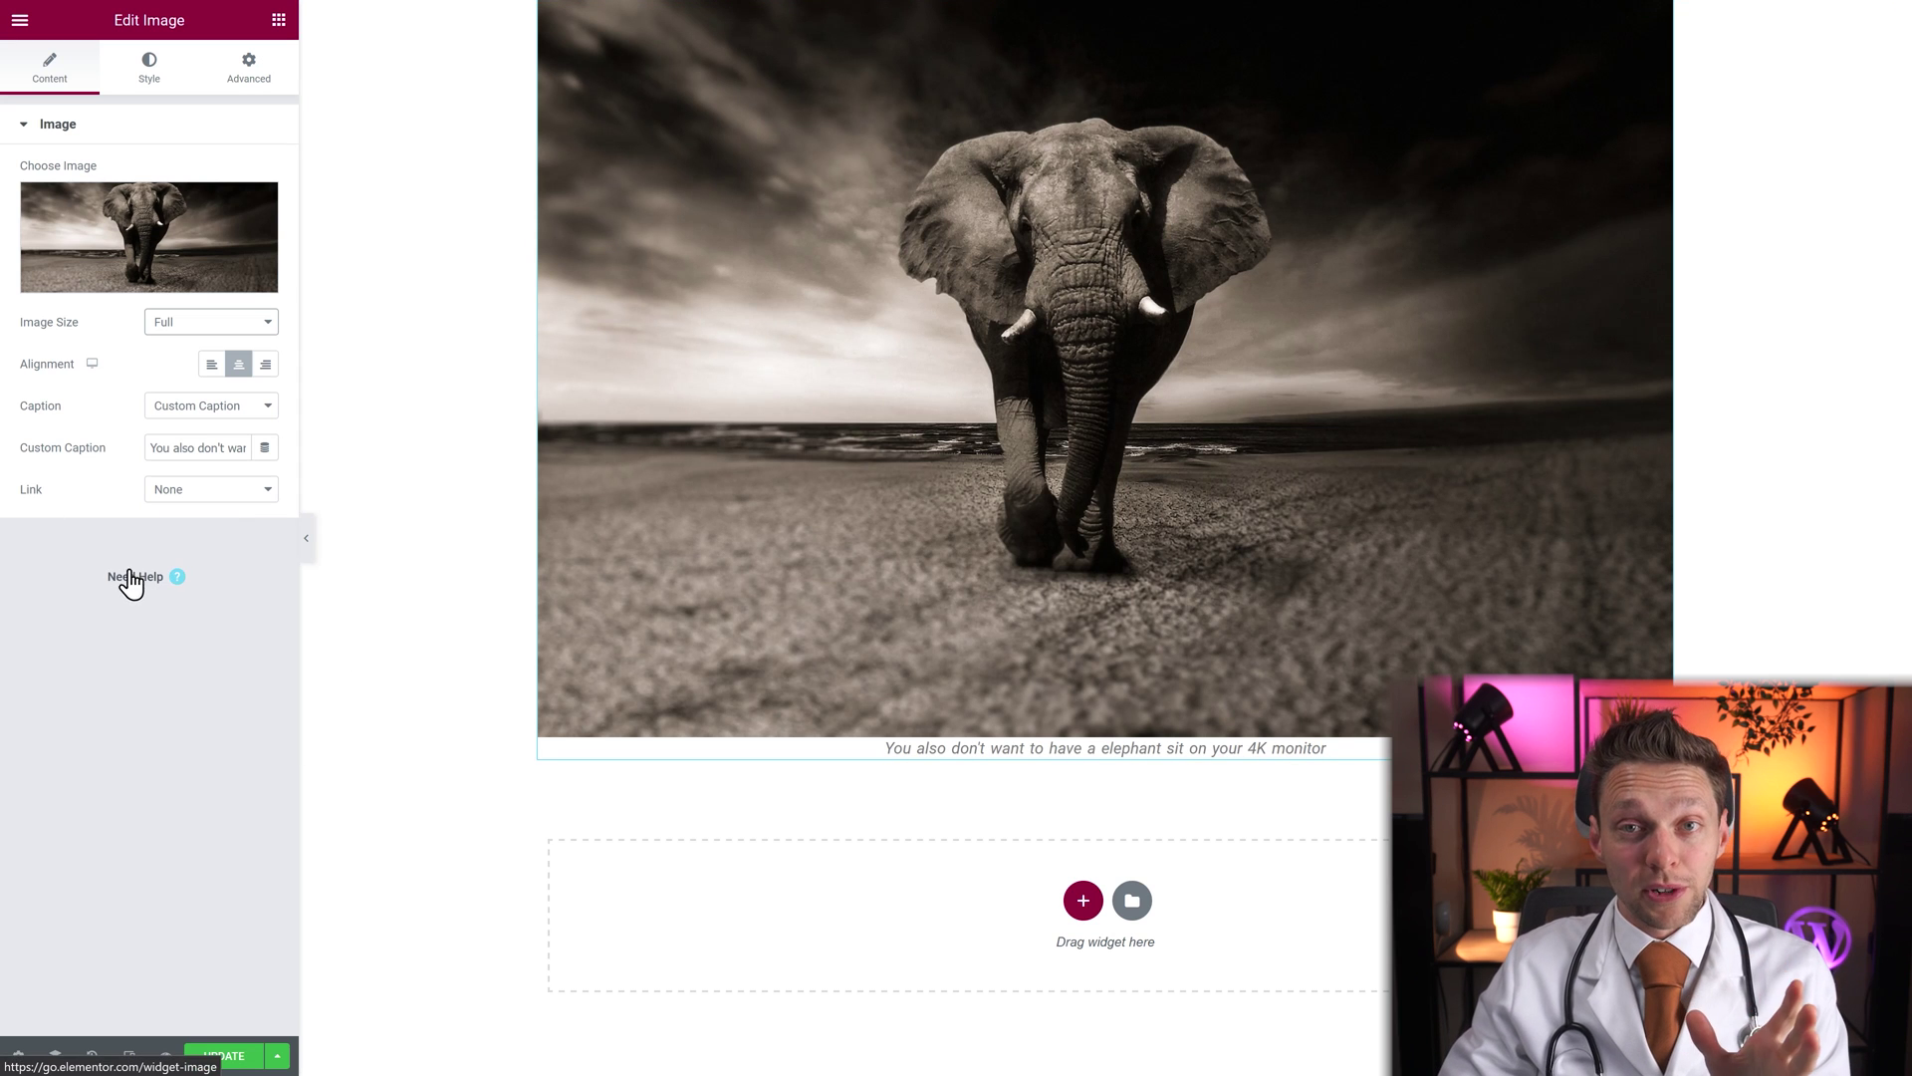
left_click(149, 70)
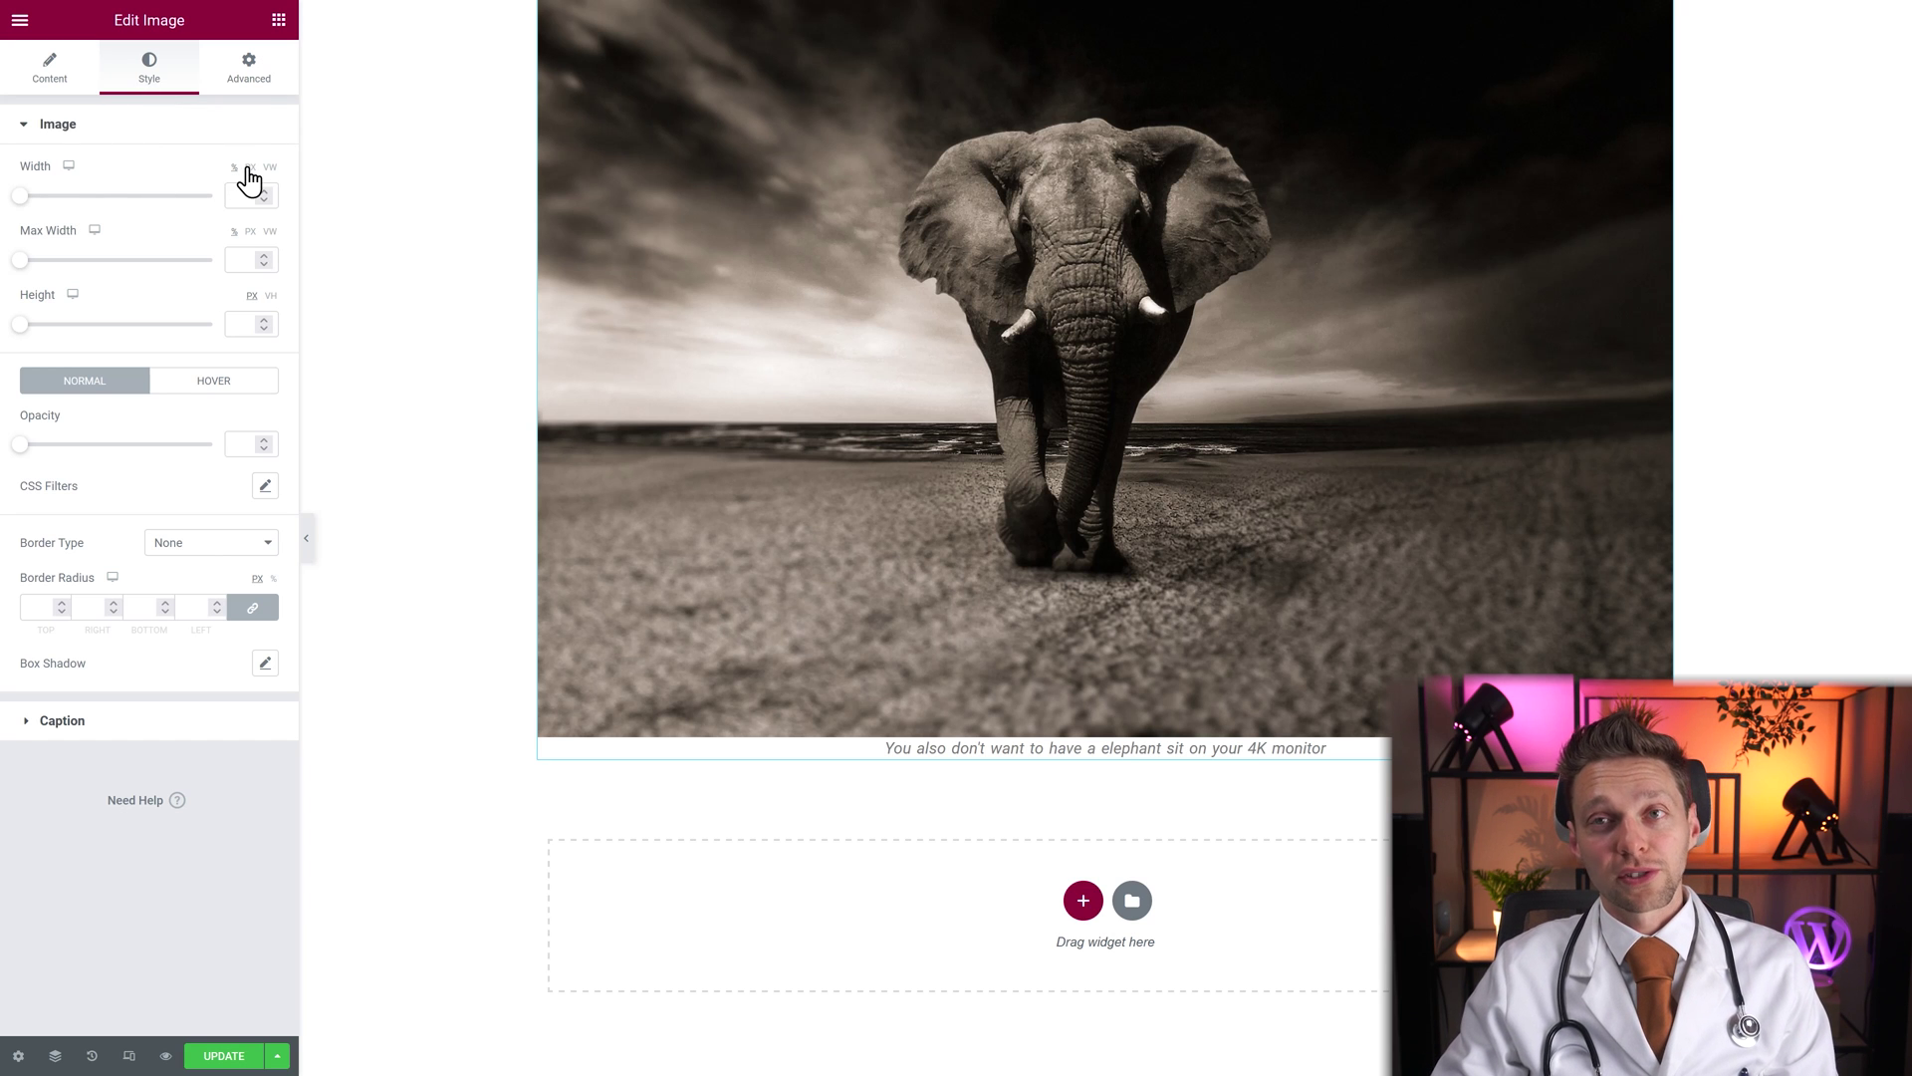
left_click_drag(20, 196, 239, 202)
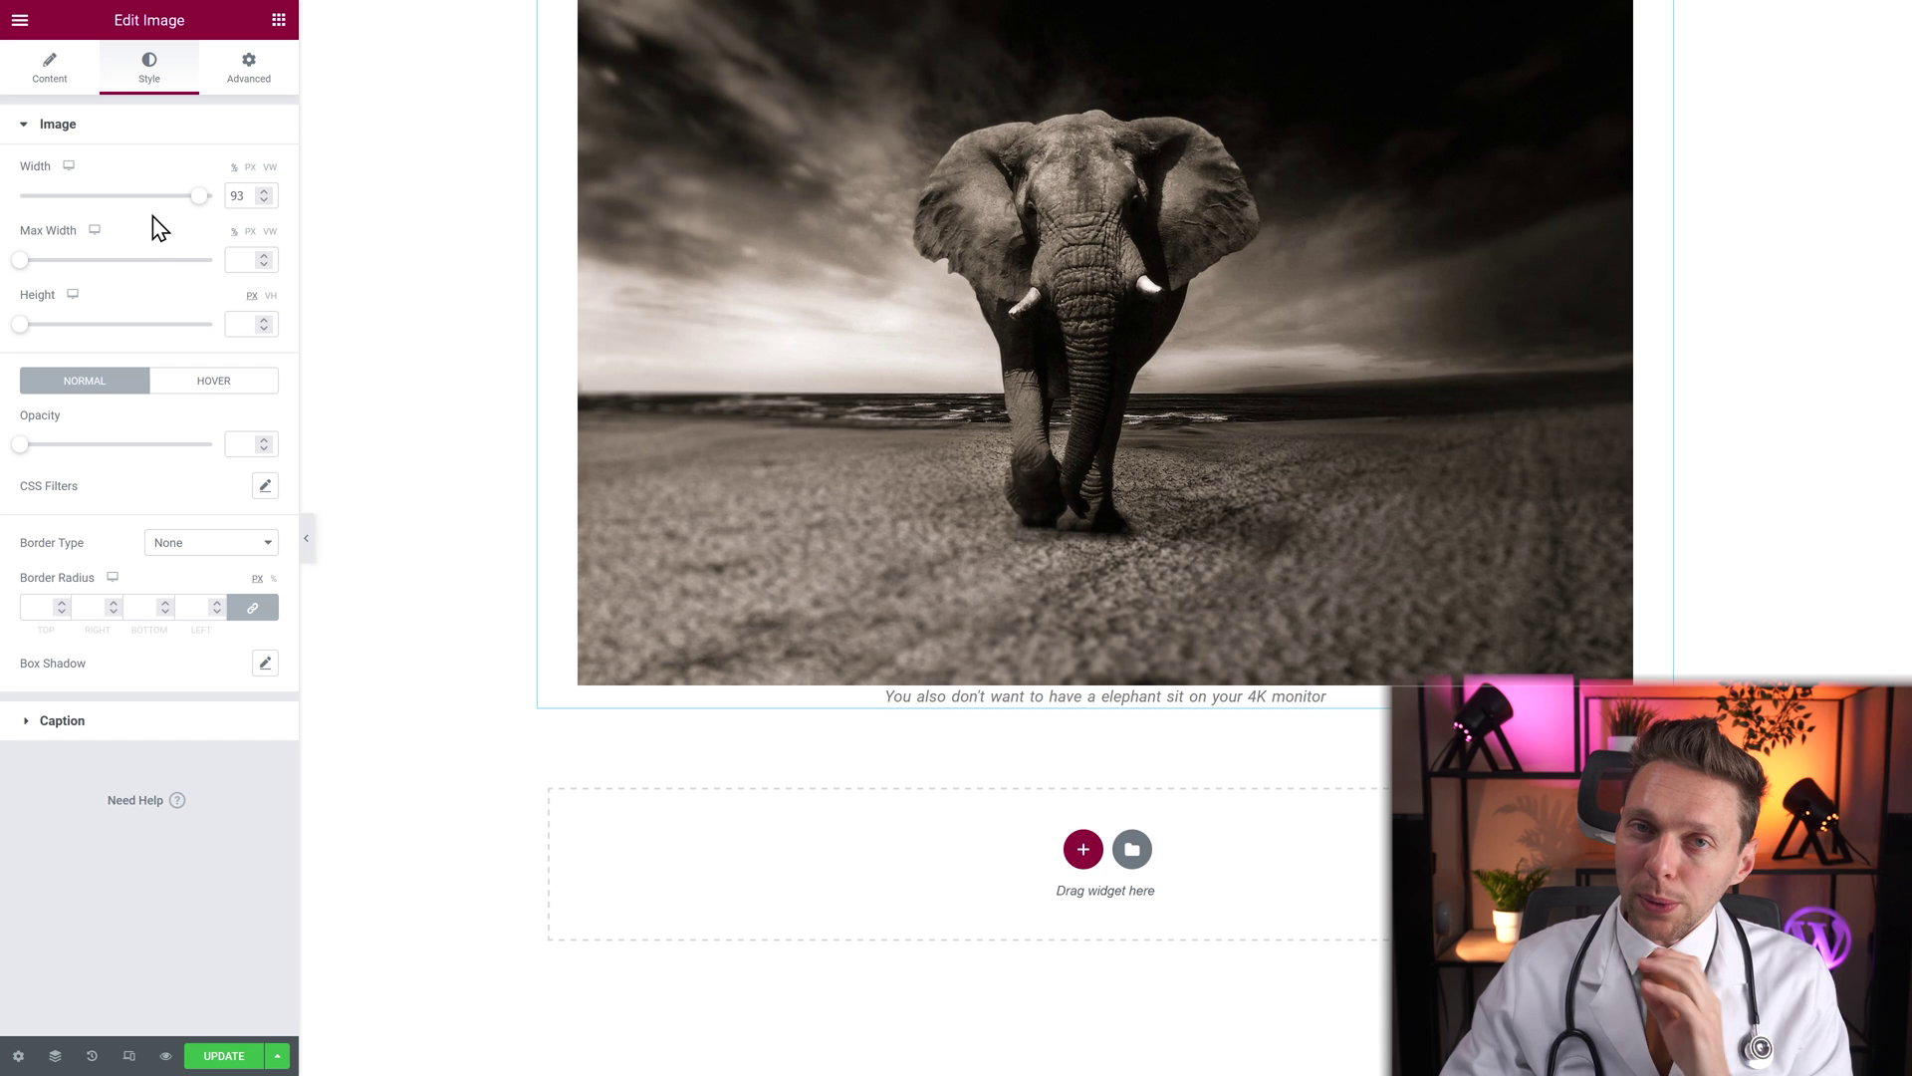
mouse_move(72, 182)
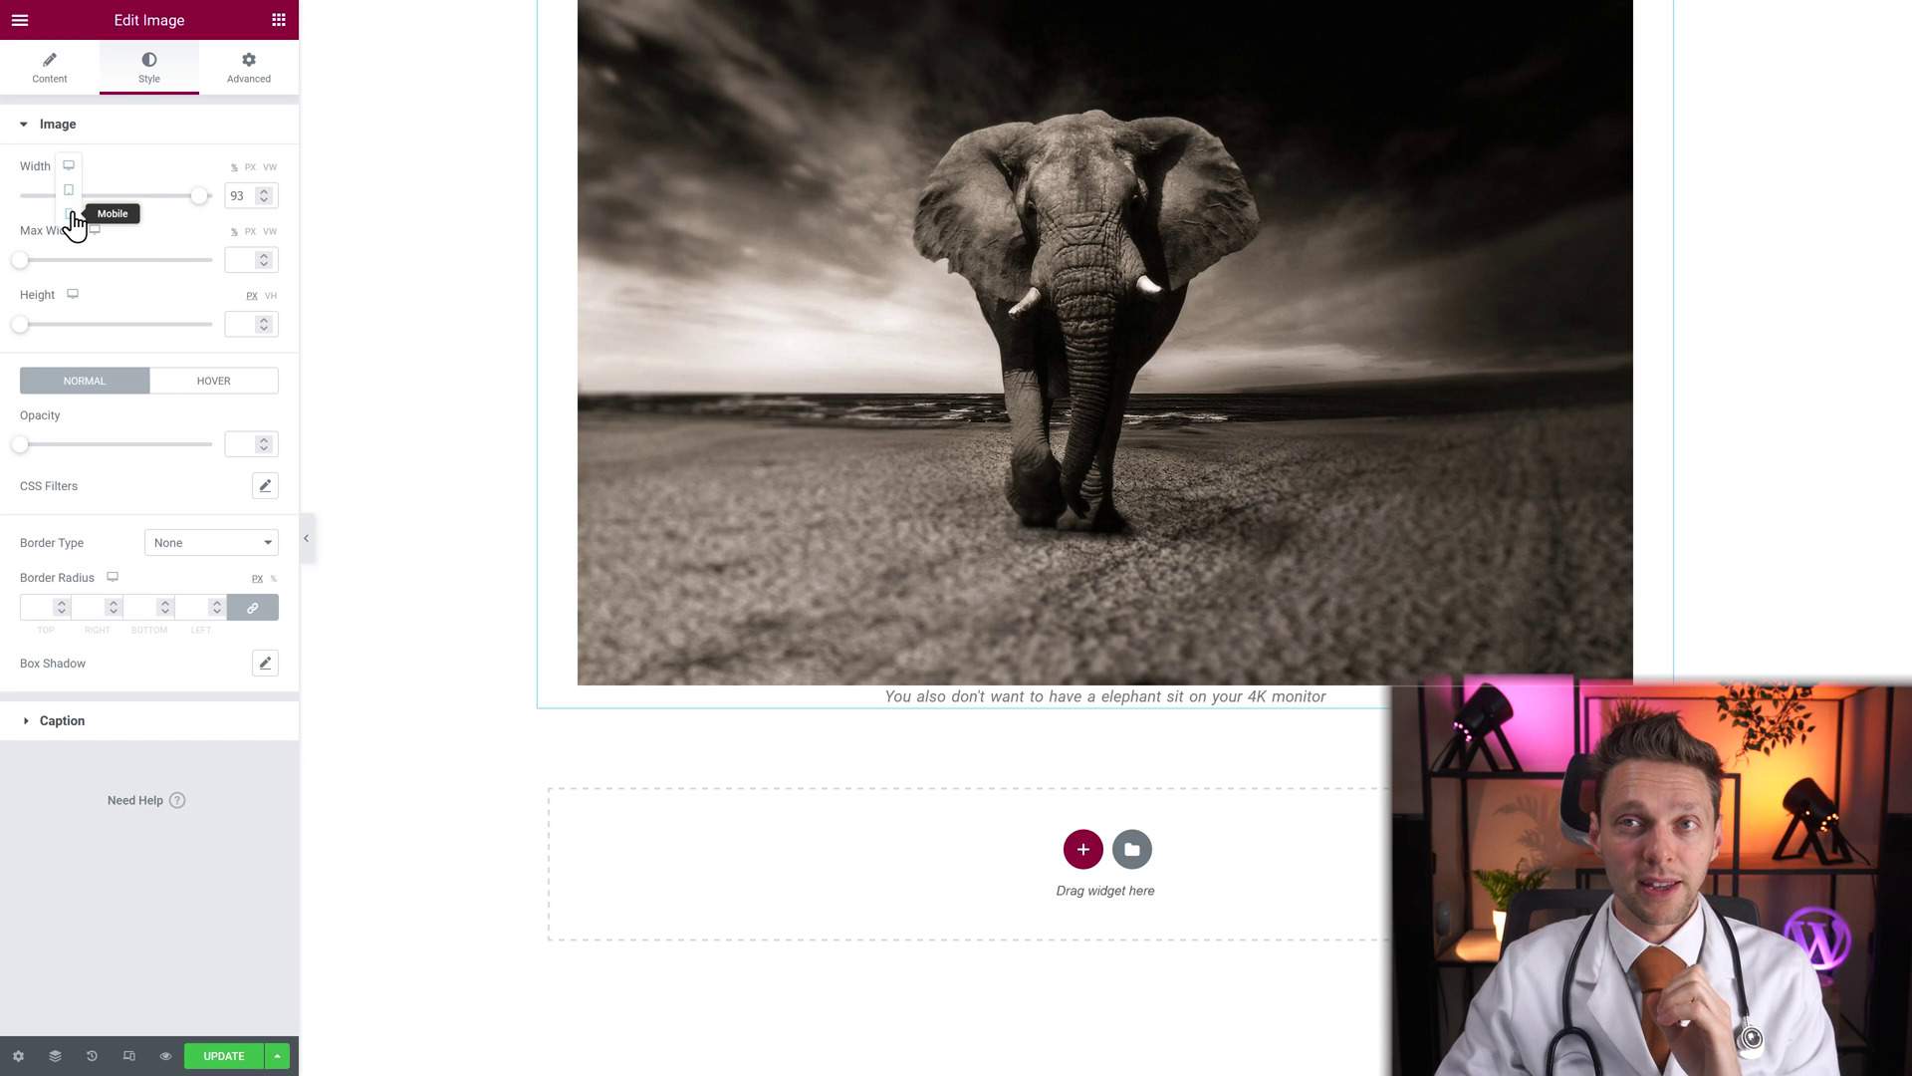
Set the image width to 50 on mobile and 100 on desktop
left_click(70, 215)
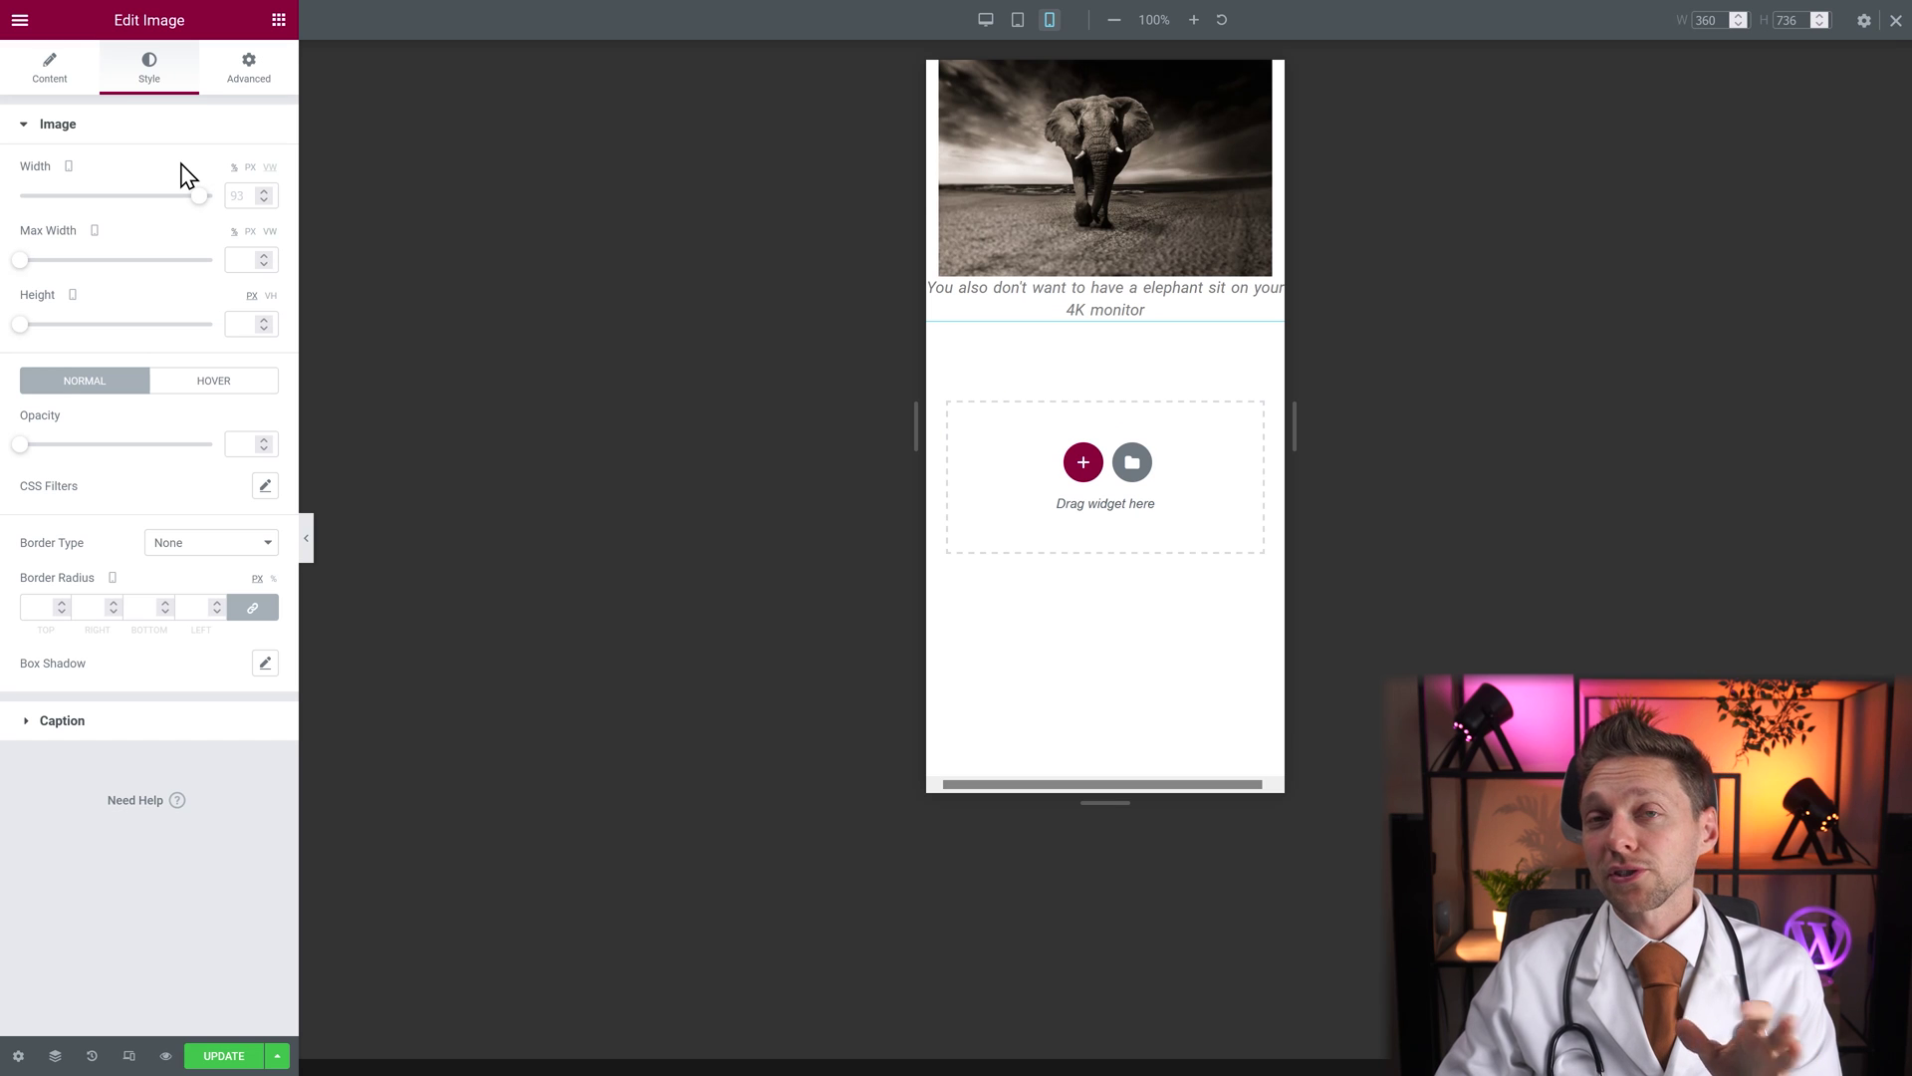
left_click(239, 196)
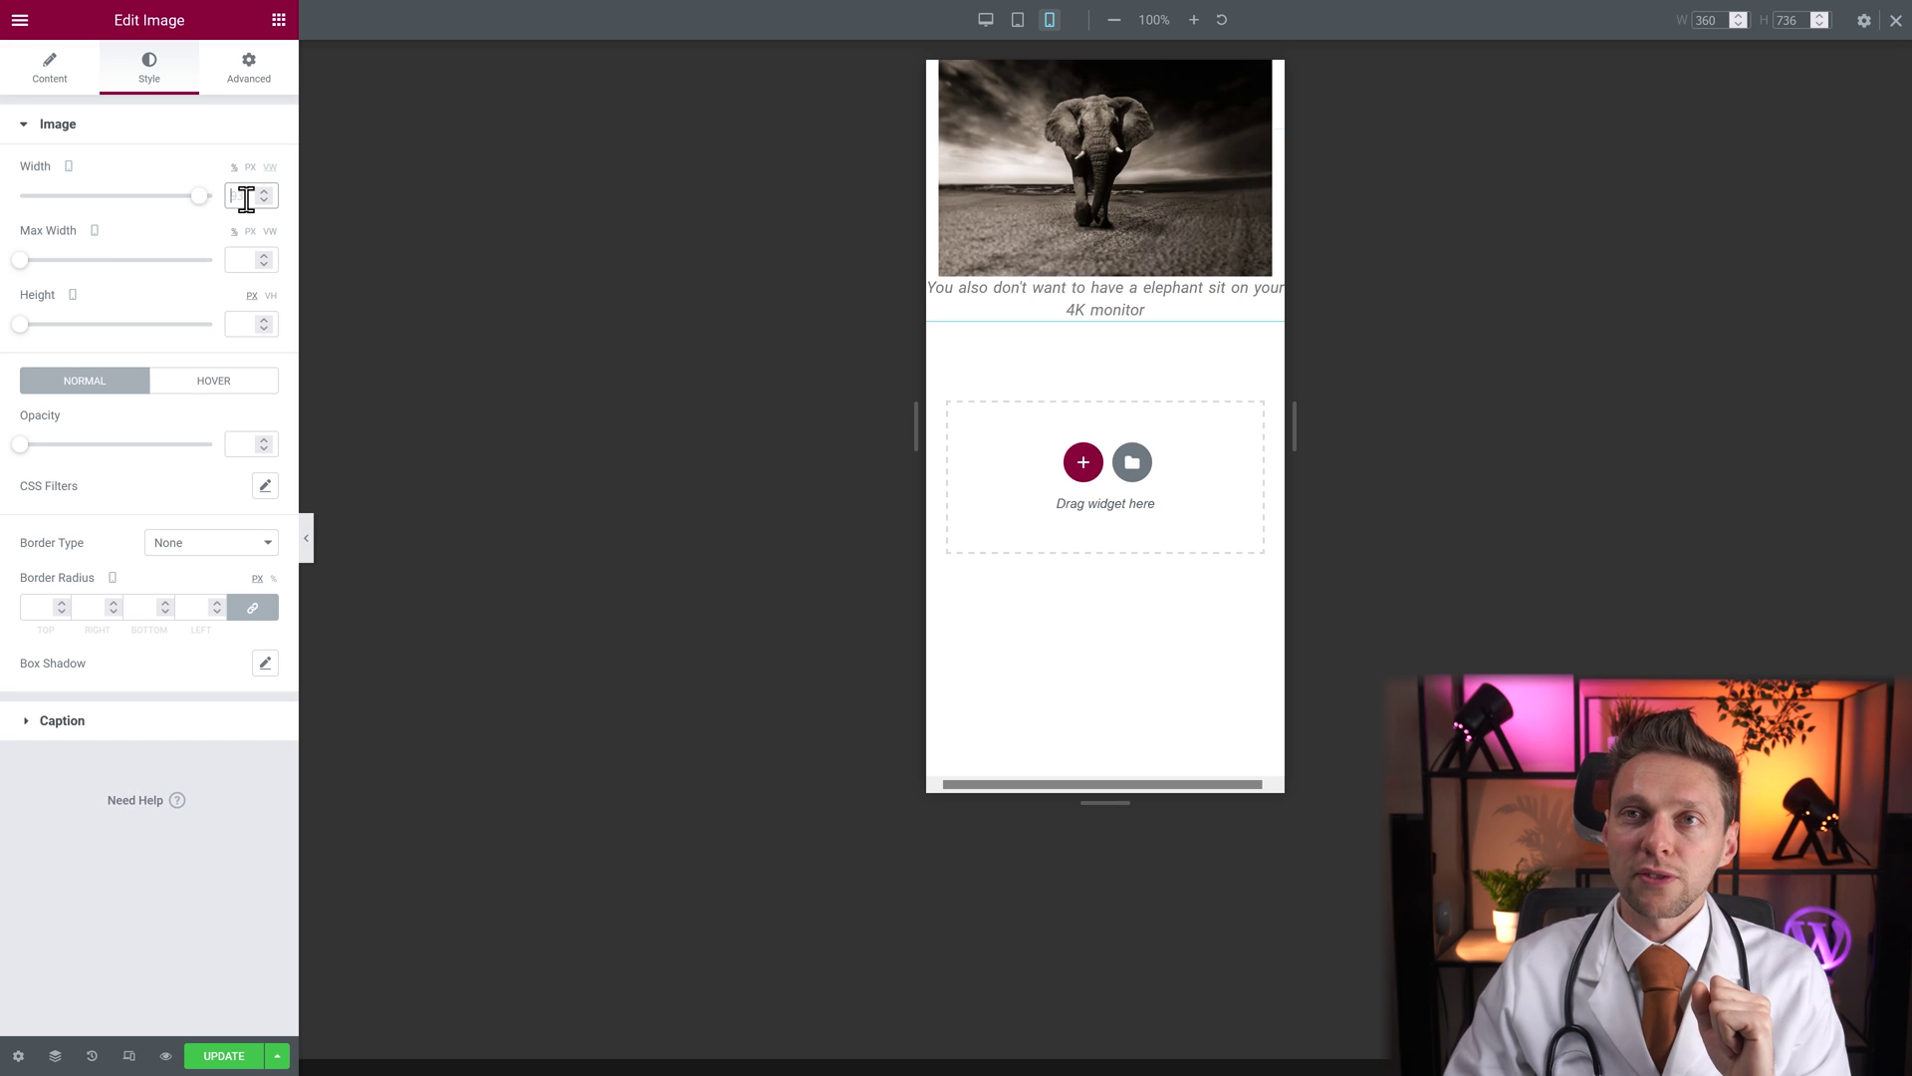
type("50")
left_click(68, 165)
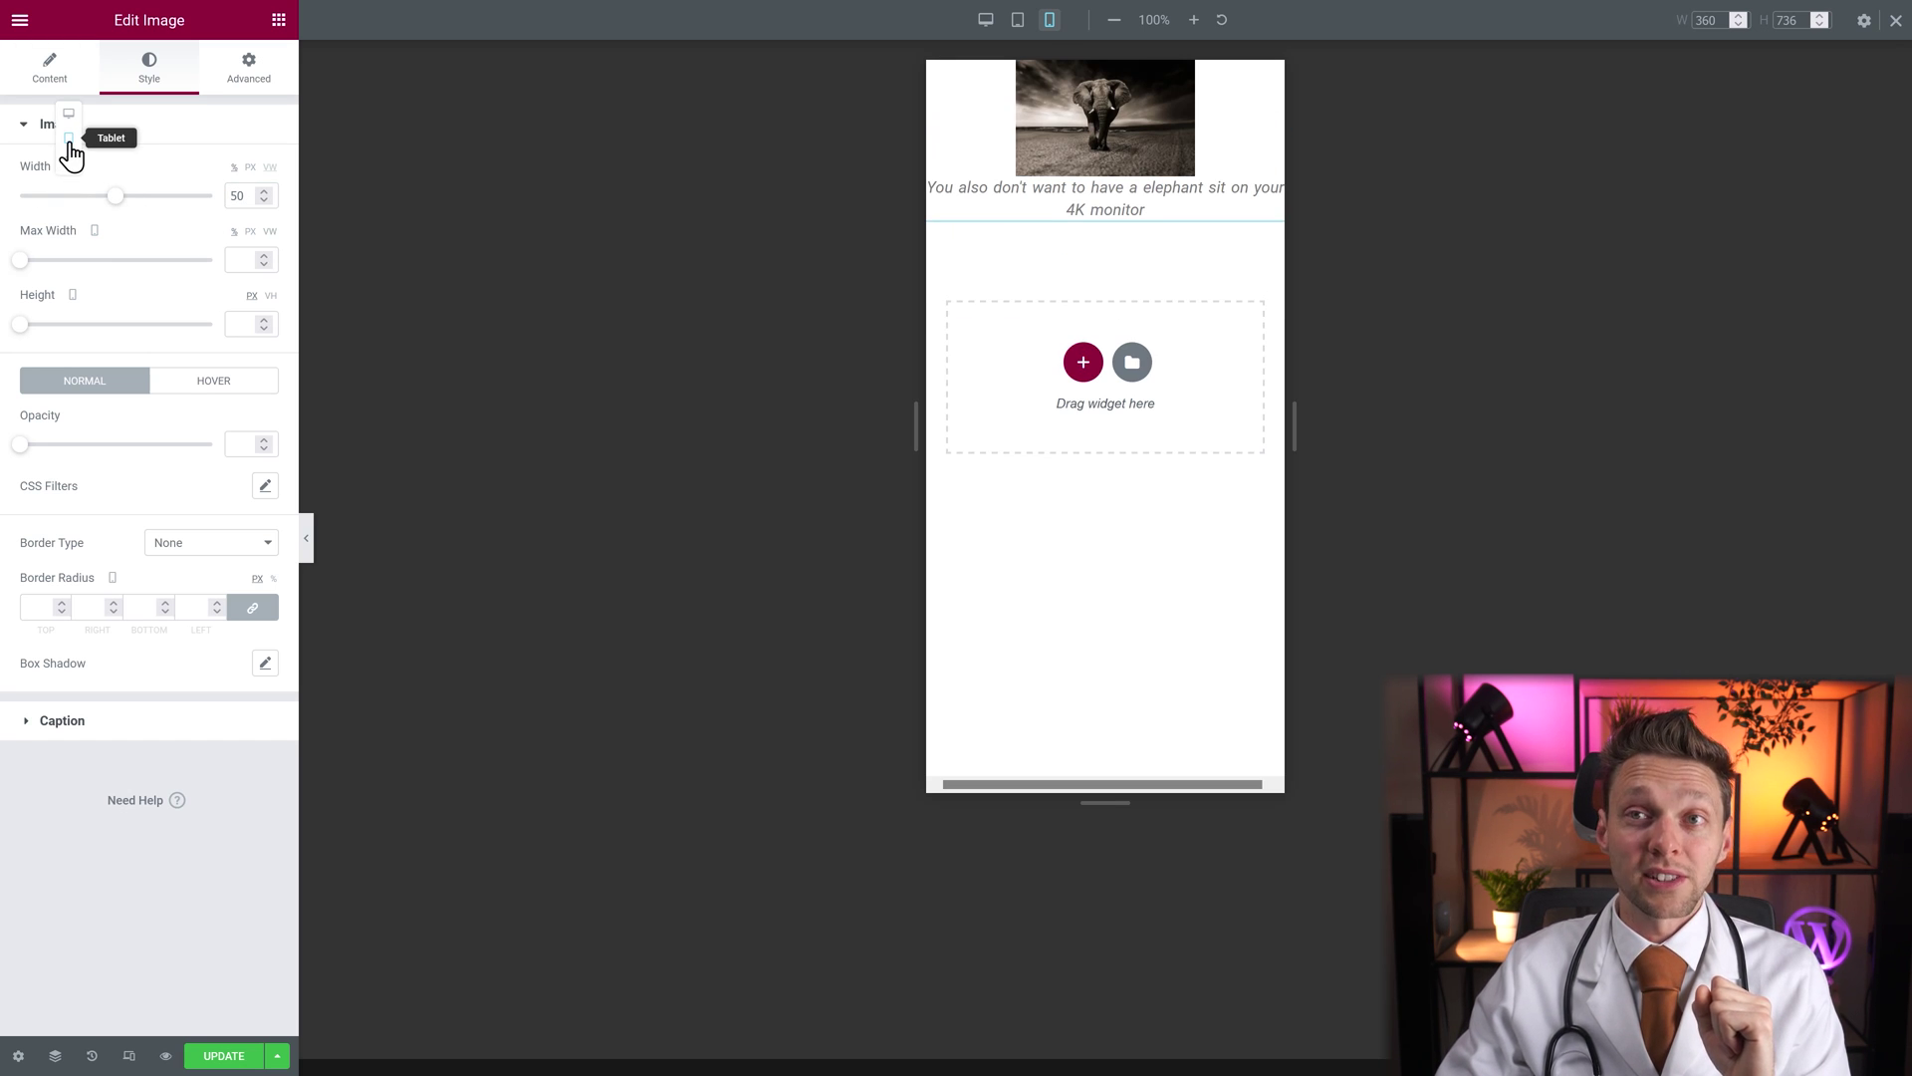
left_click(69, 139)
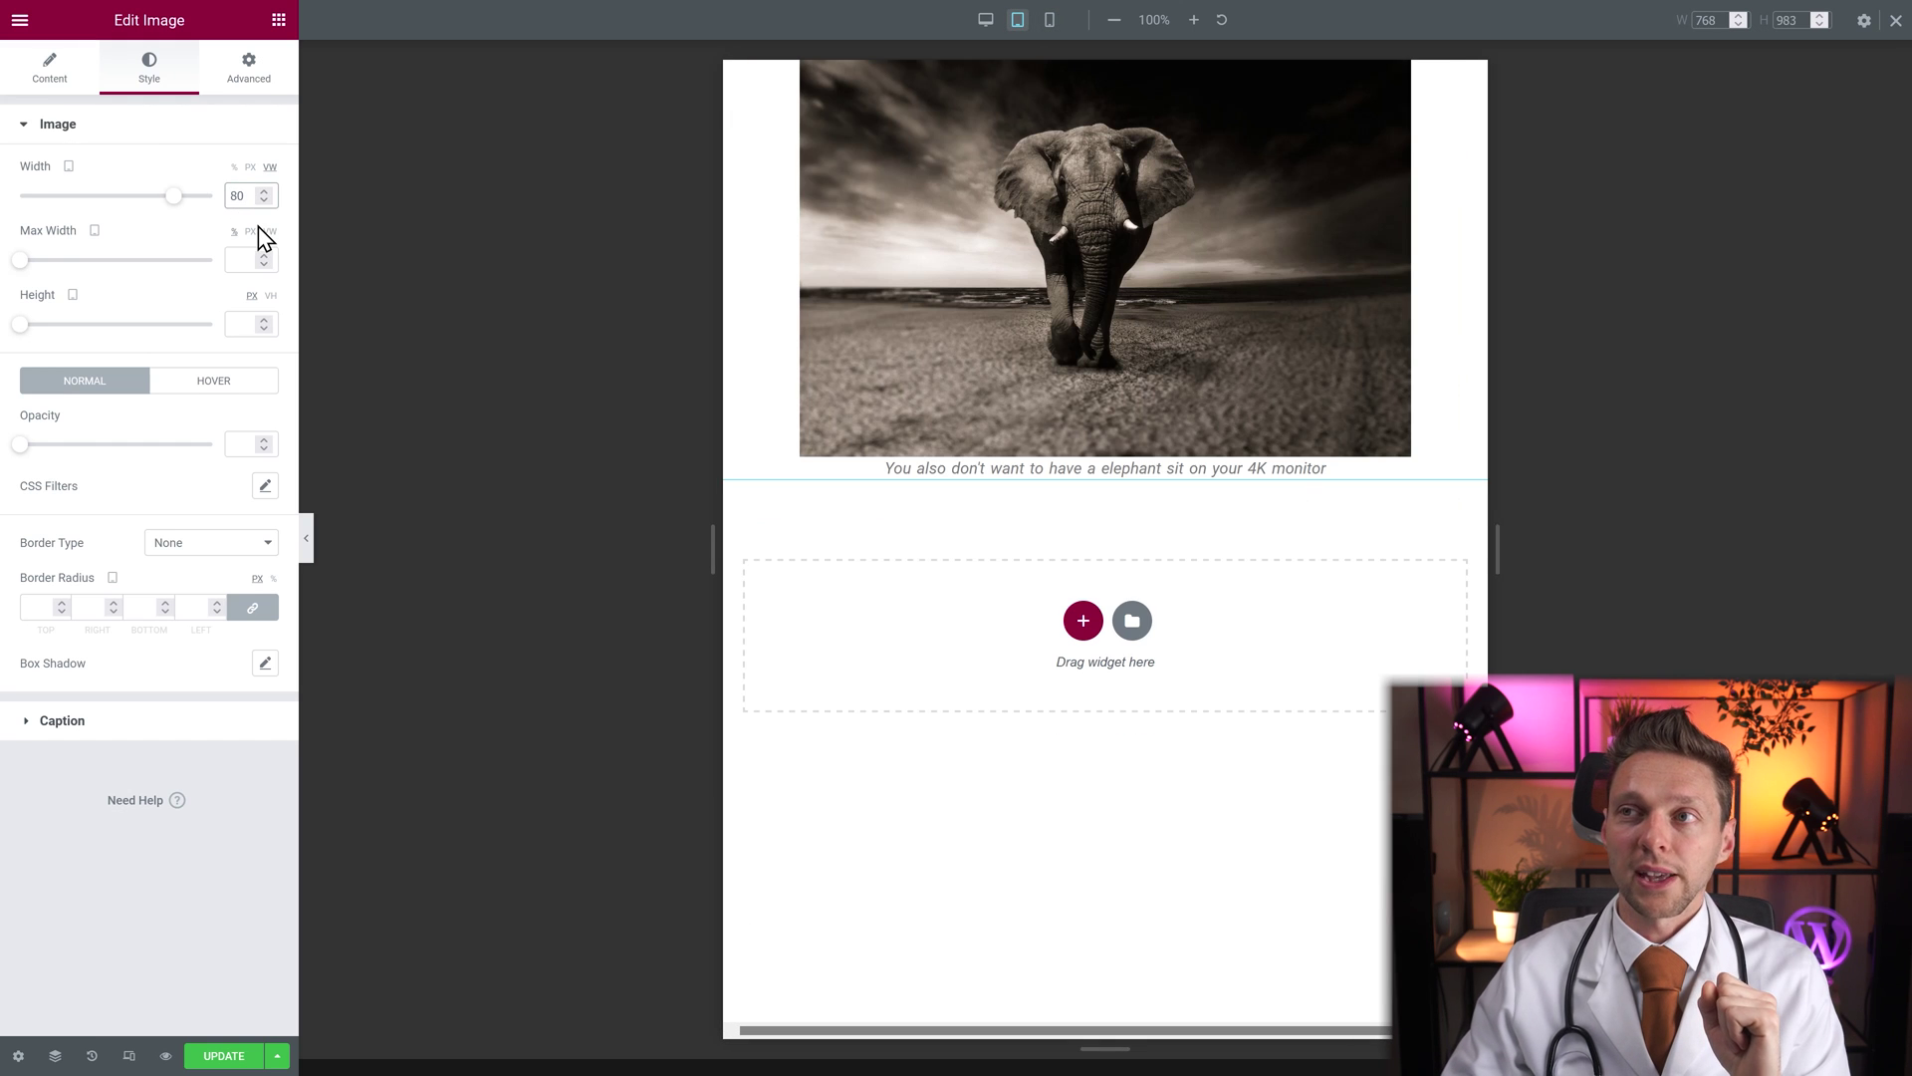
left_click(68, 166)
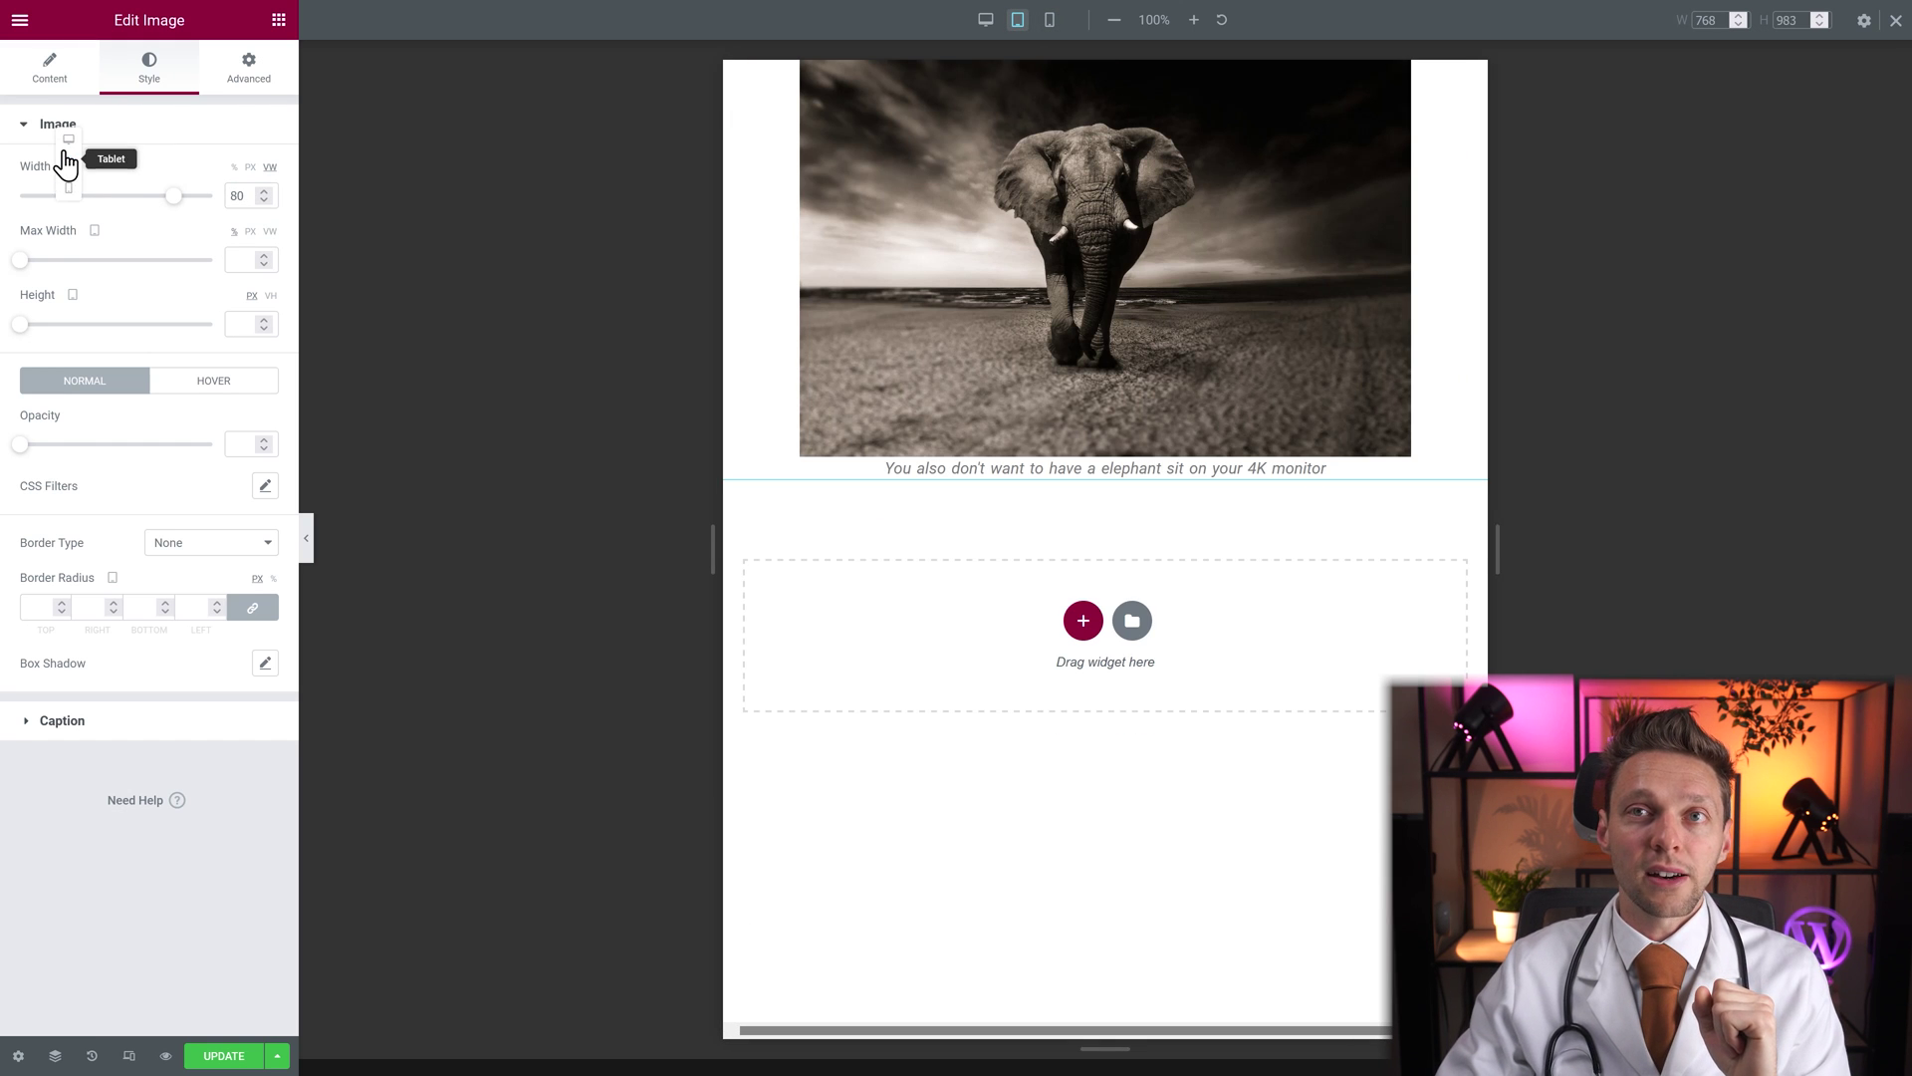
left_click(69, 139)
double_click(237, 195)
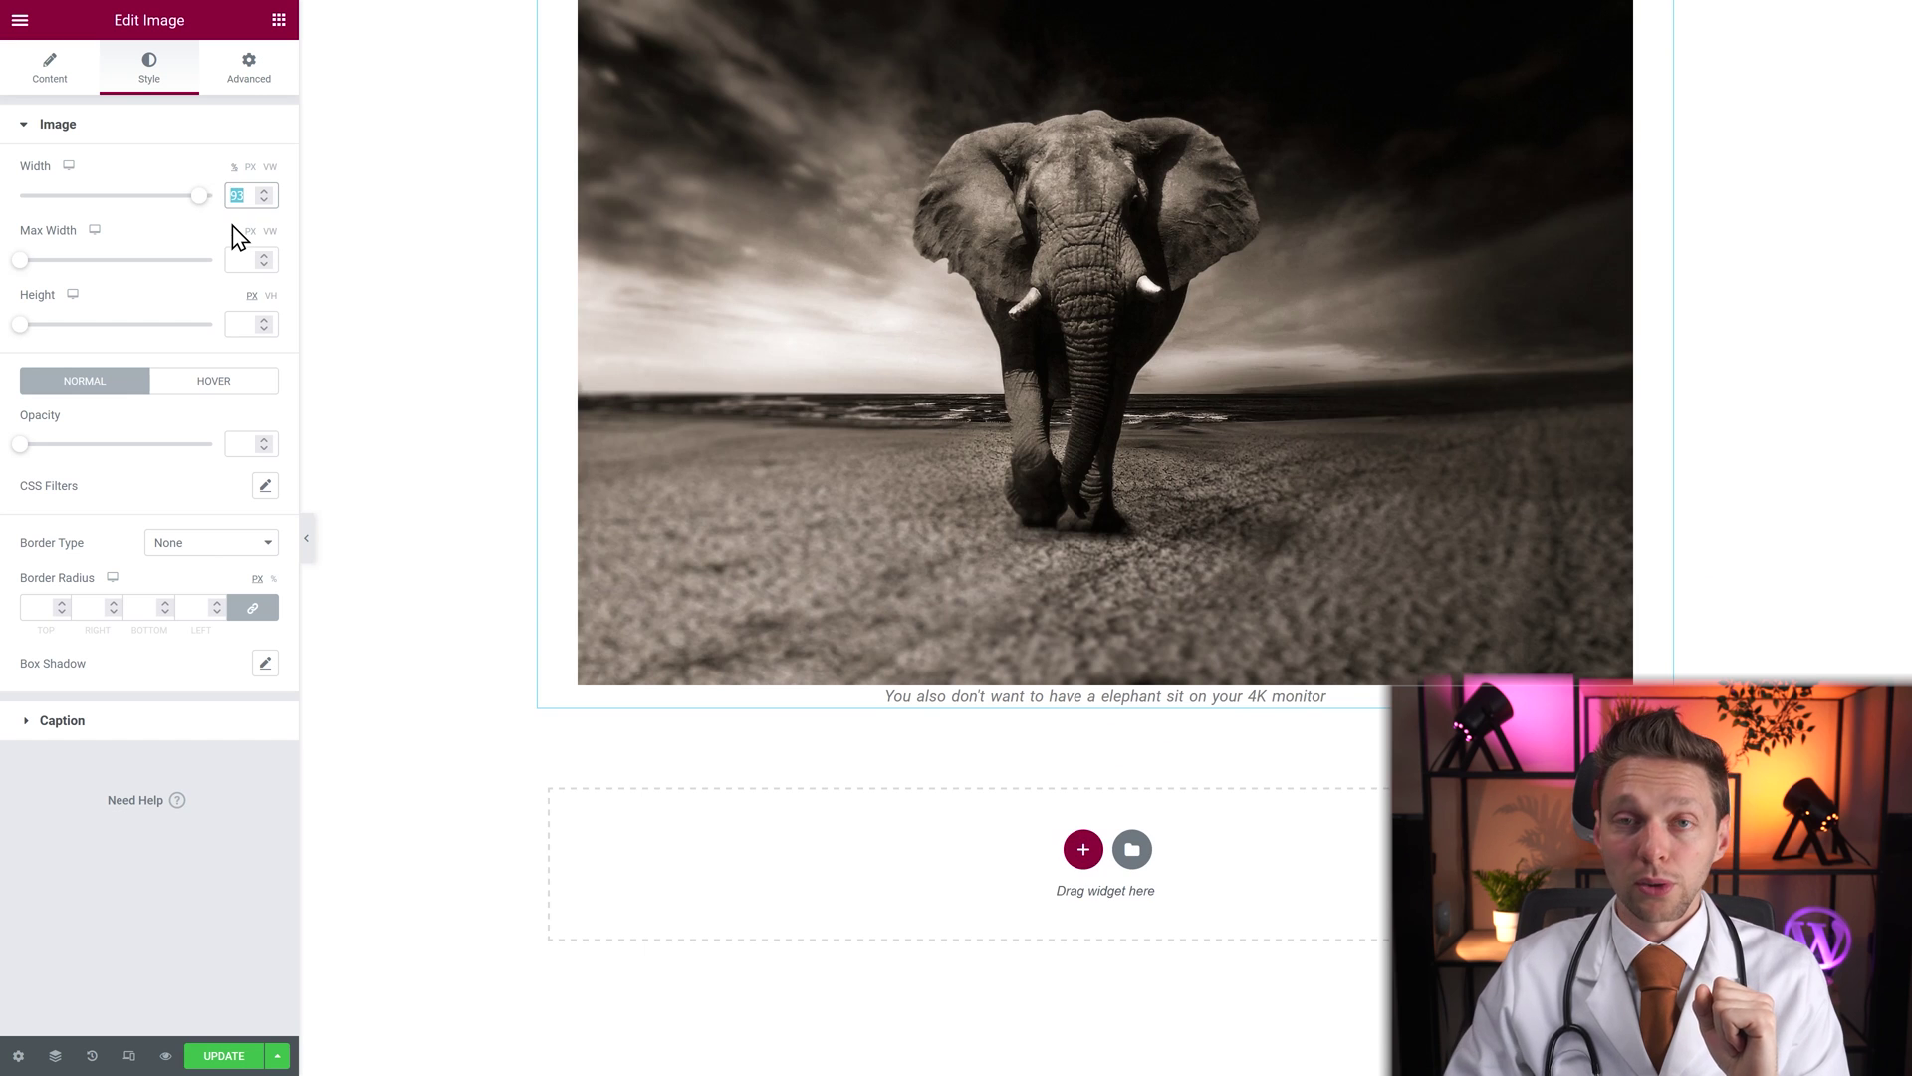
type("100")
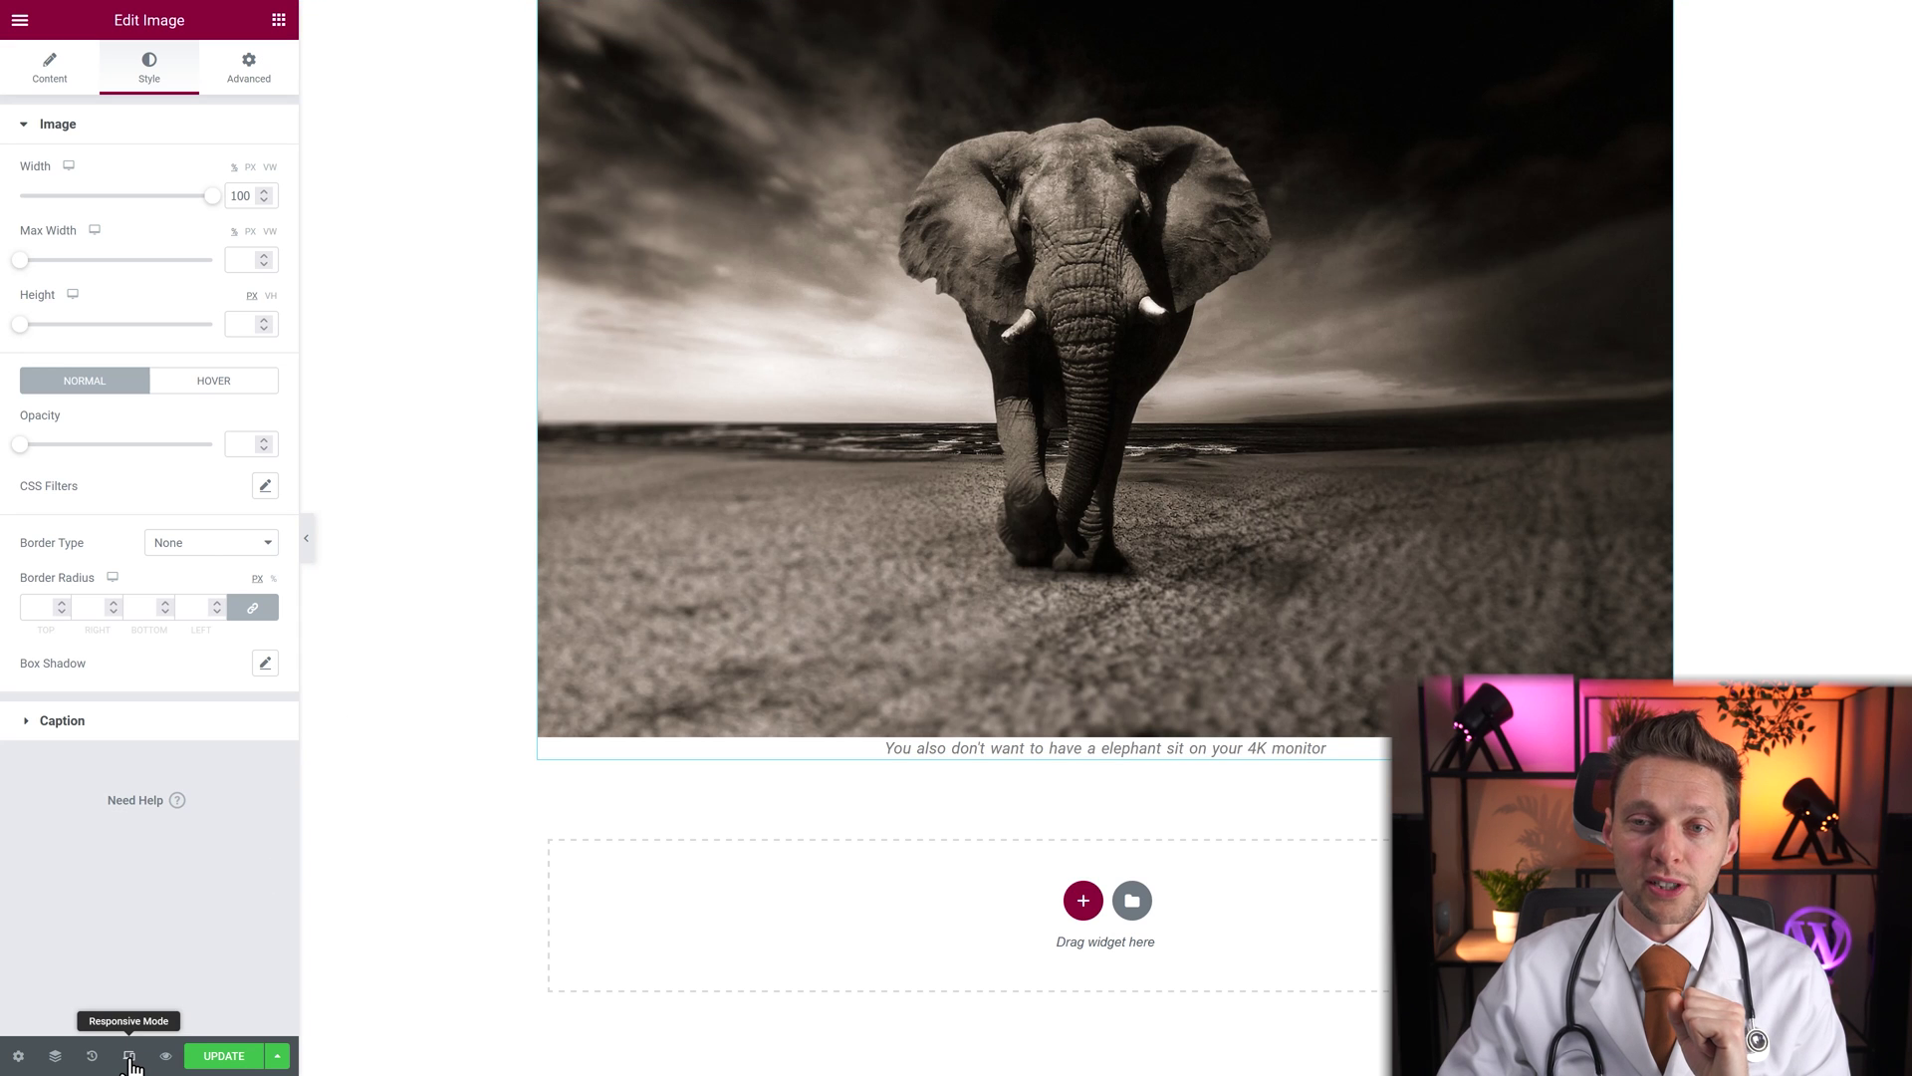
Preview the image widths on mobile, tablet and desktop screens
left_click(131, 1058)
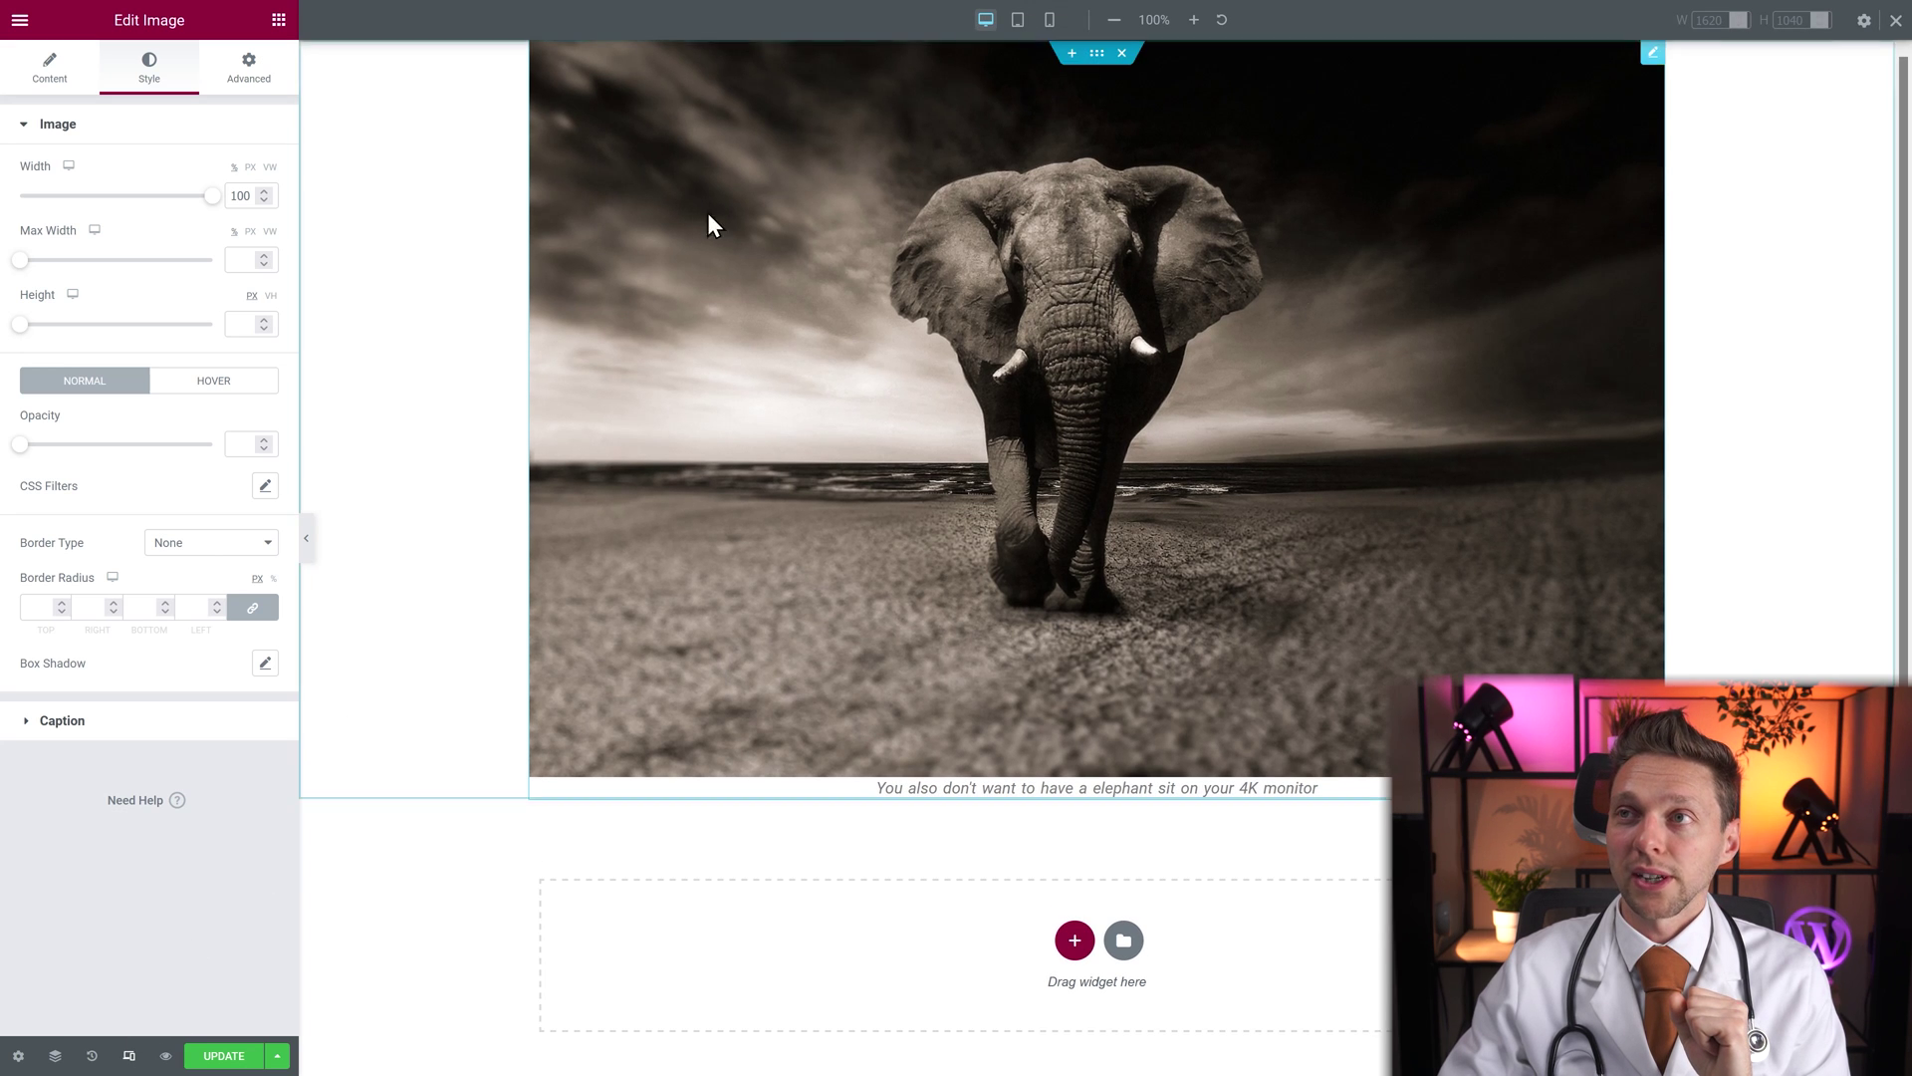
left_click(1051, 30)
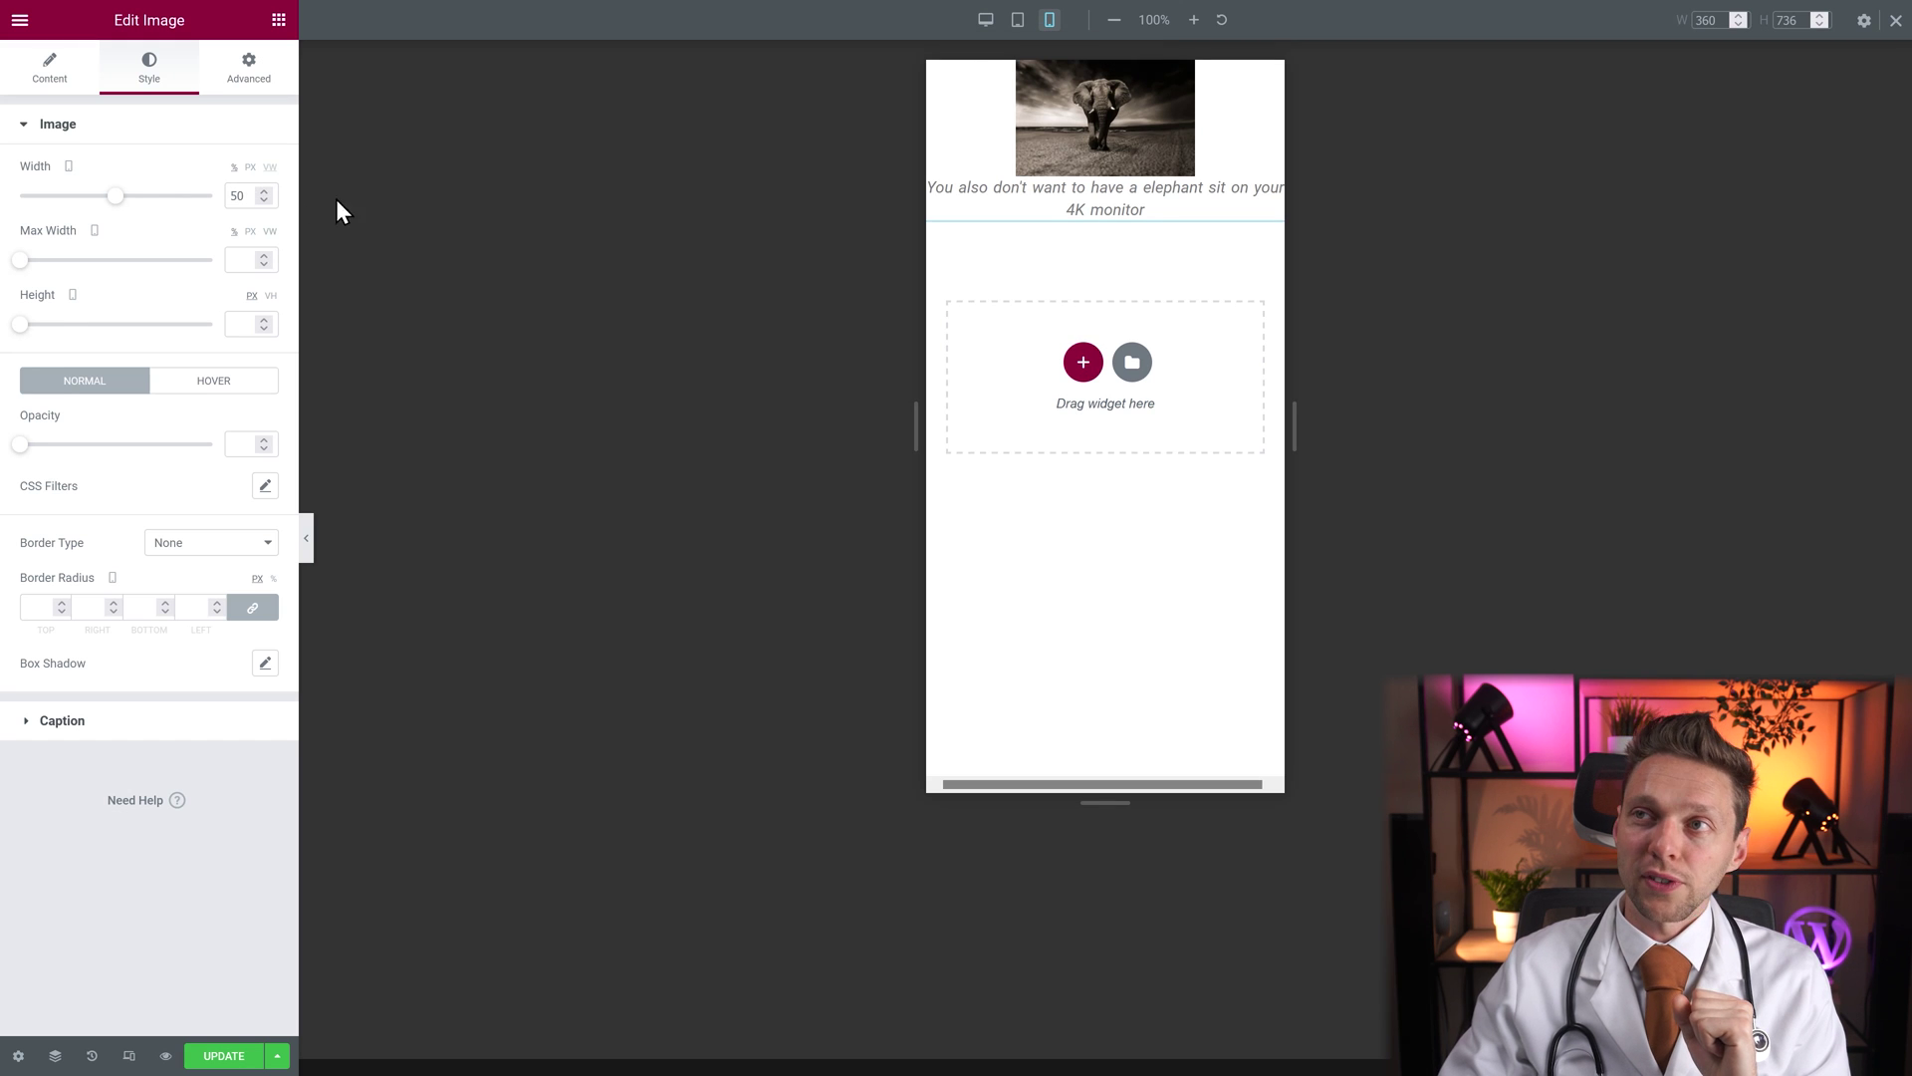
left_click(1017, 20)
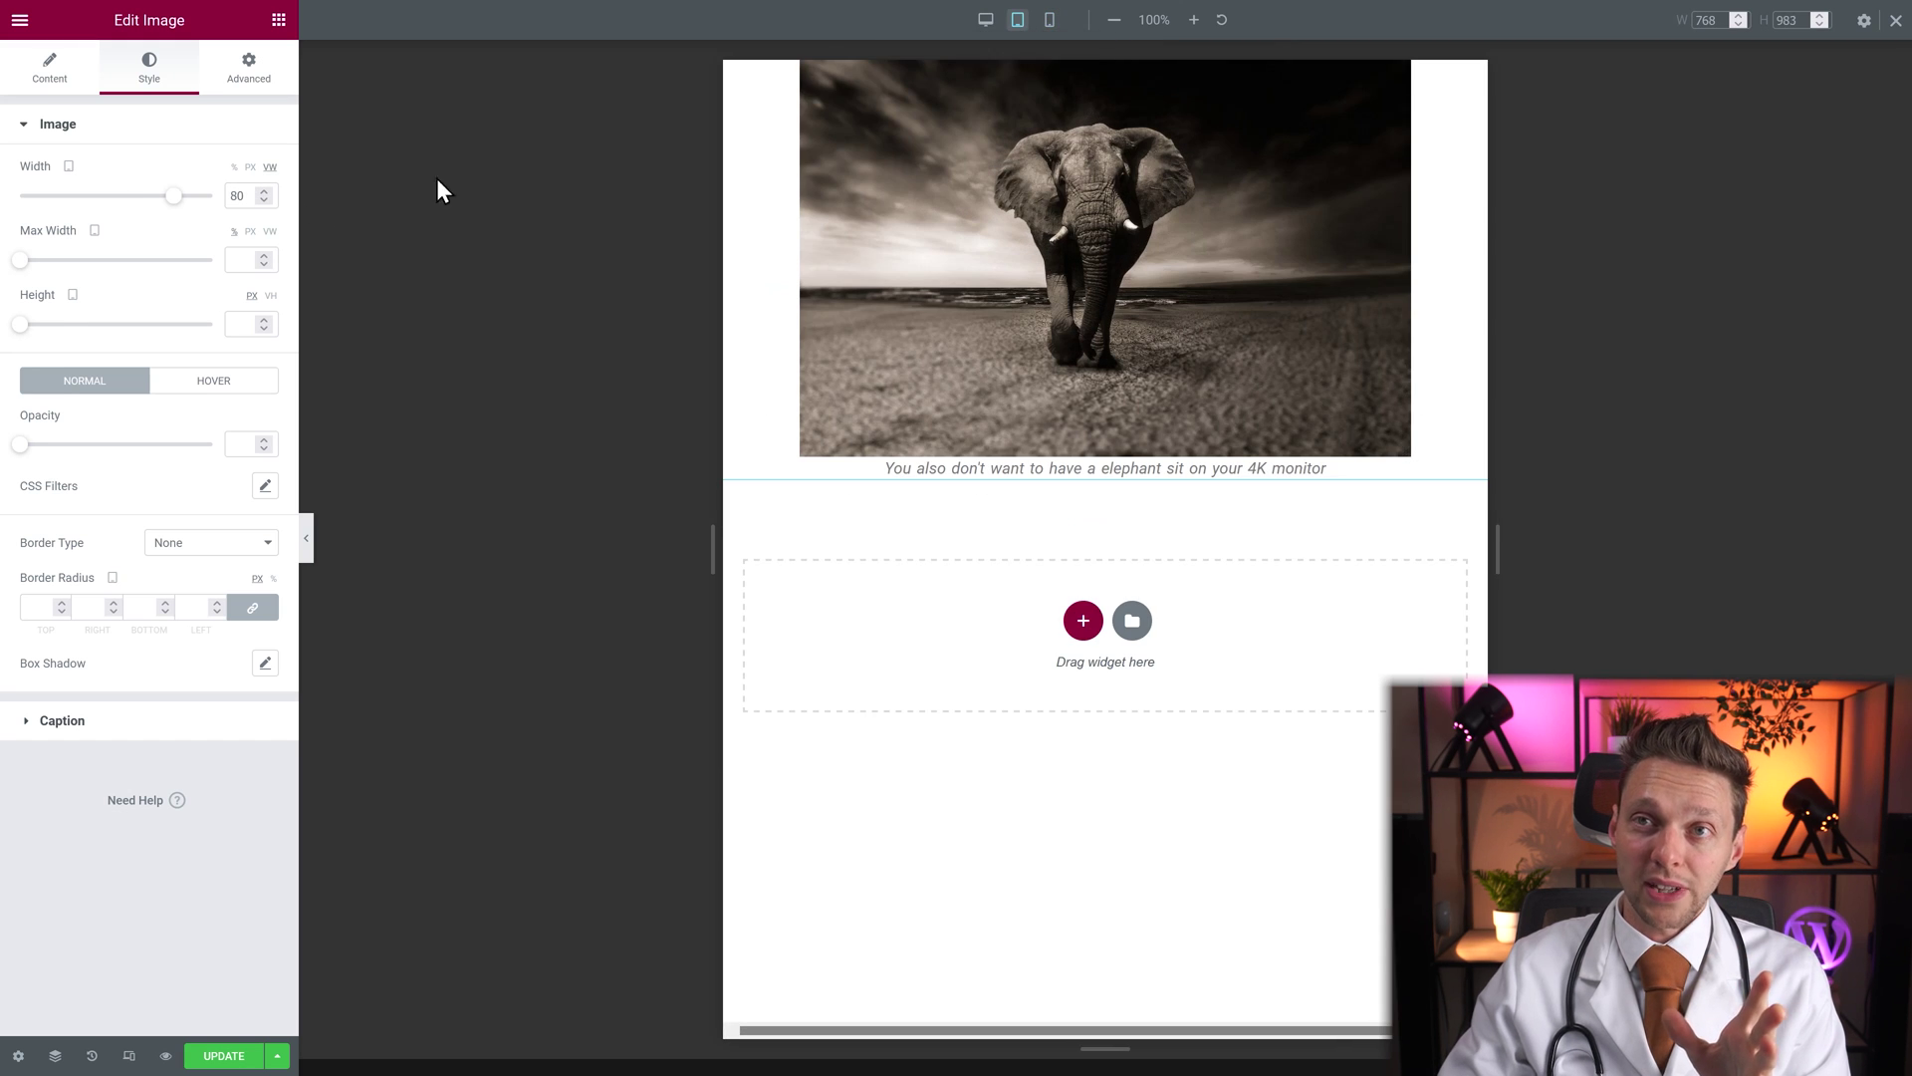
left_click(984, 22)
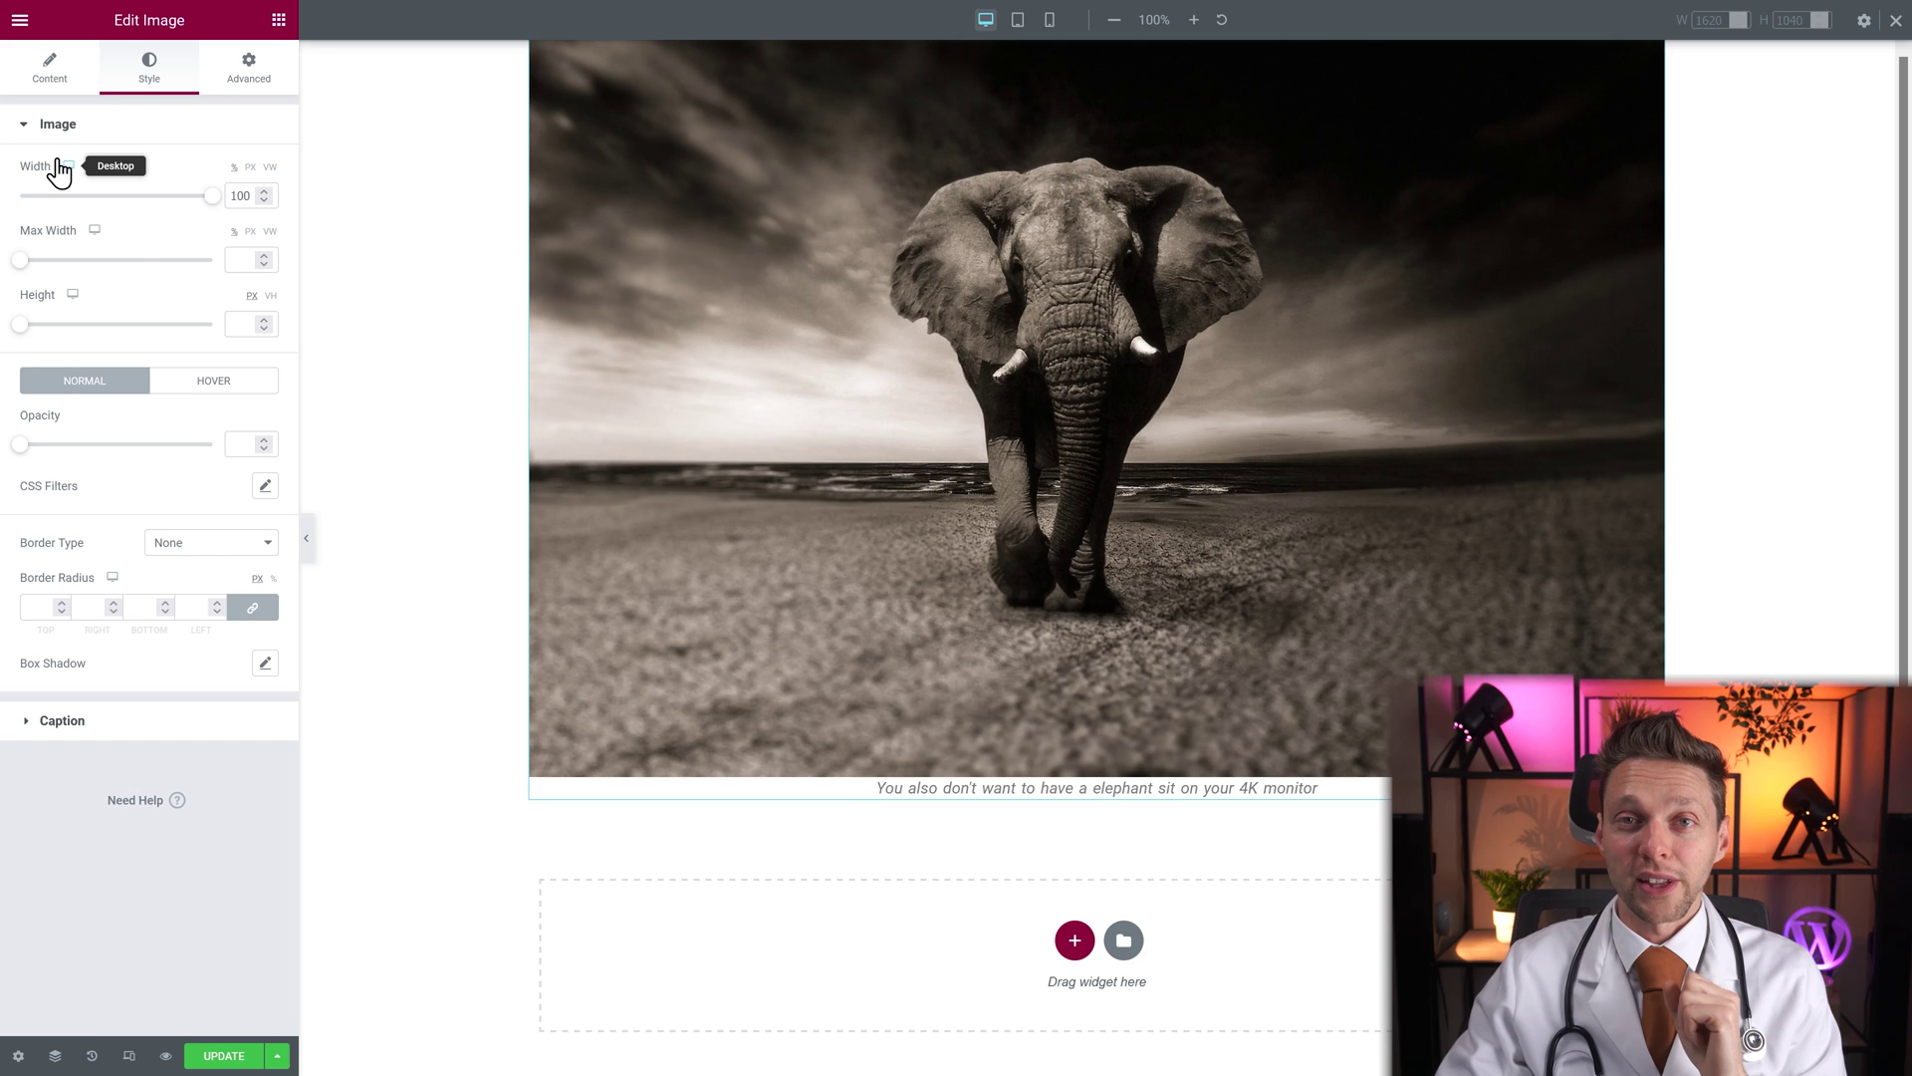
Try Max Width 800 and 500 and widths of 100 and 24, ending at 100
key("ctrl+shift+m")
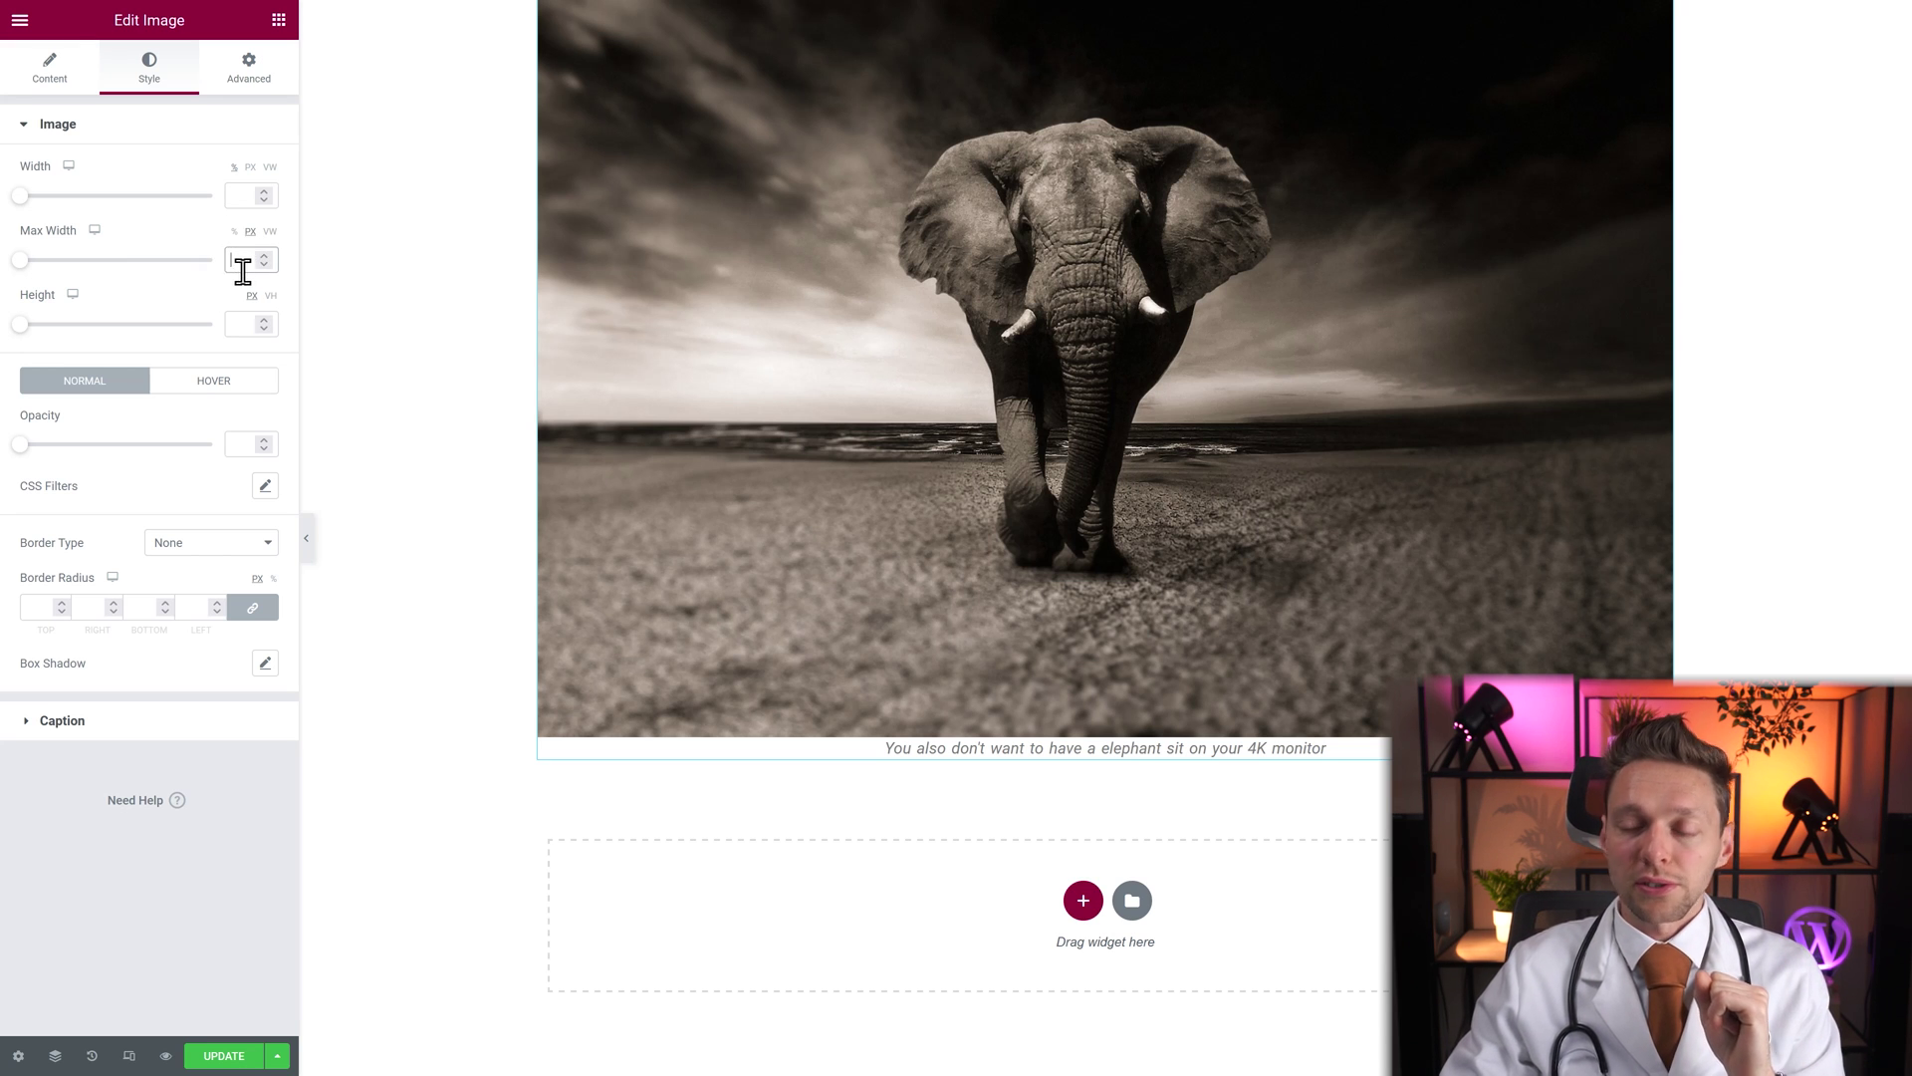
type("800")
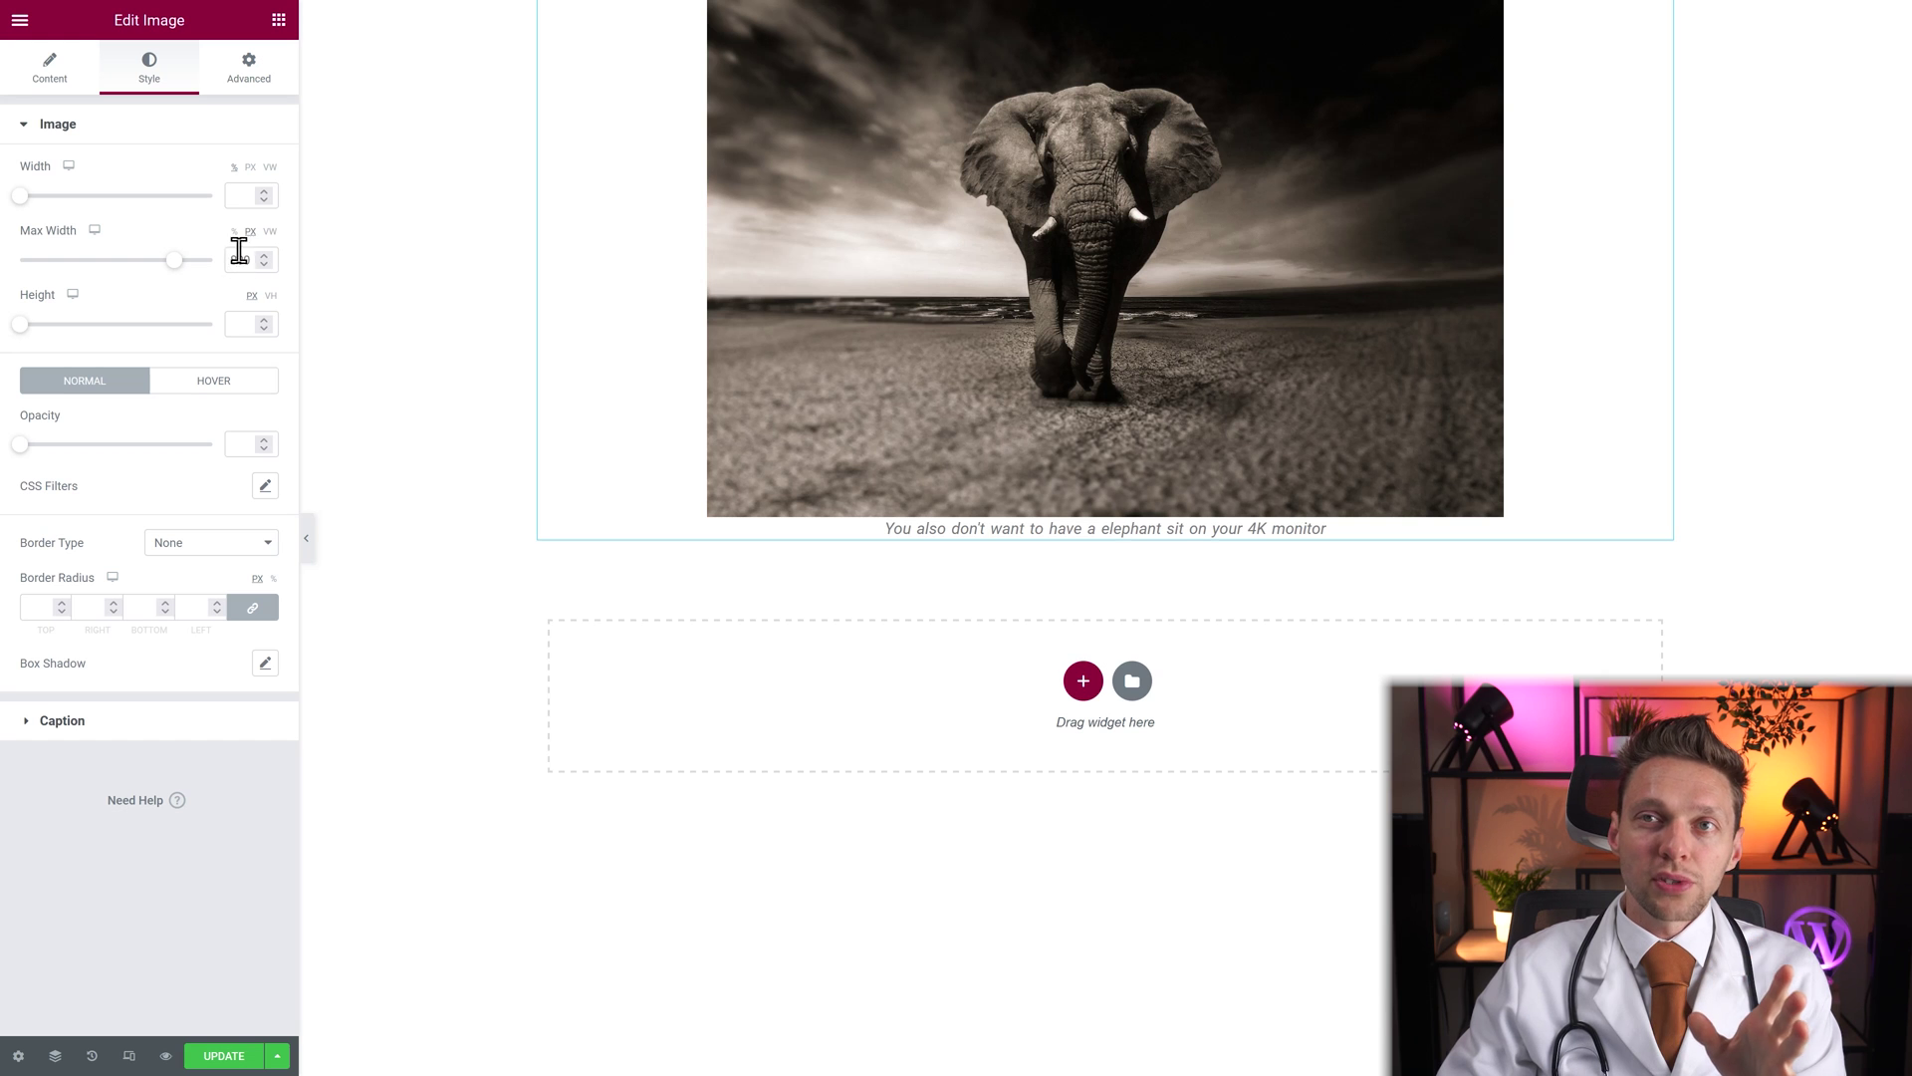
left_click_drag(22, 196, 227, 199)
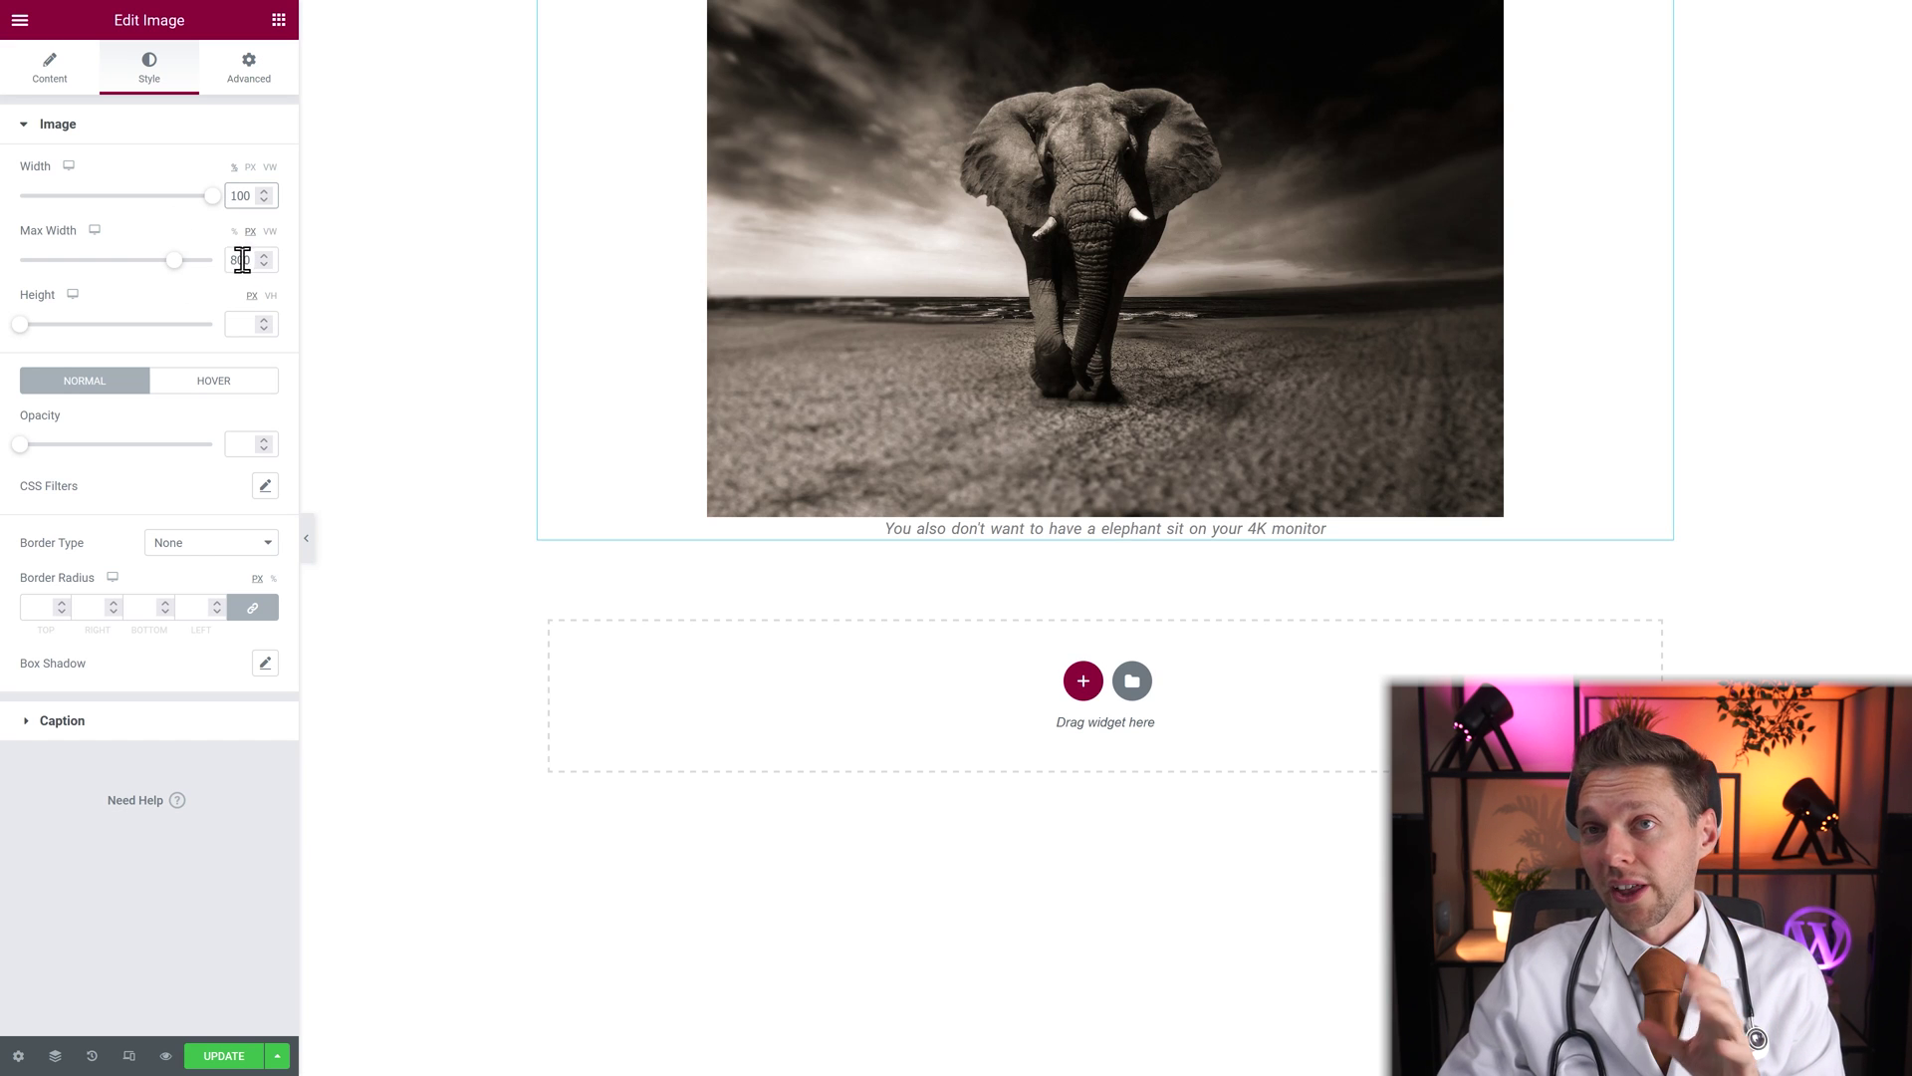
left_click_drag(174, 261, 111, 282)
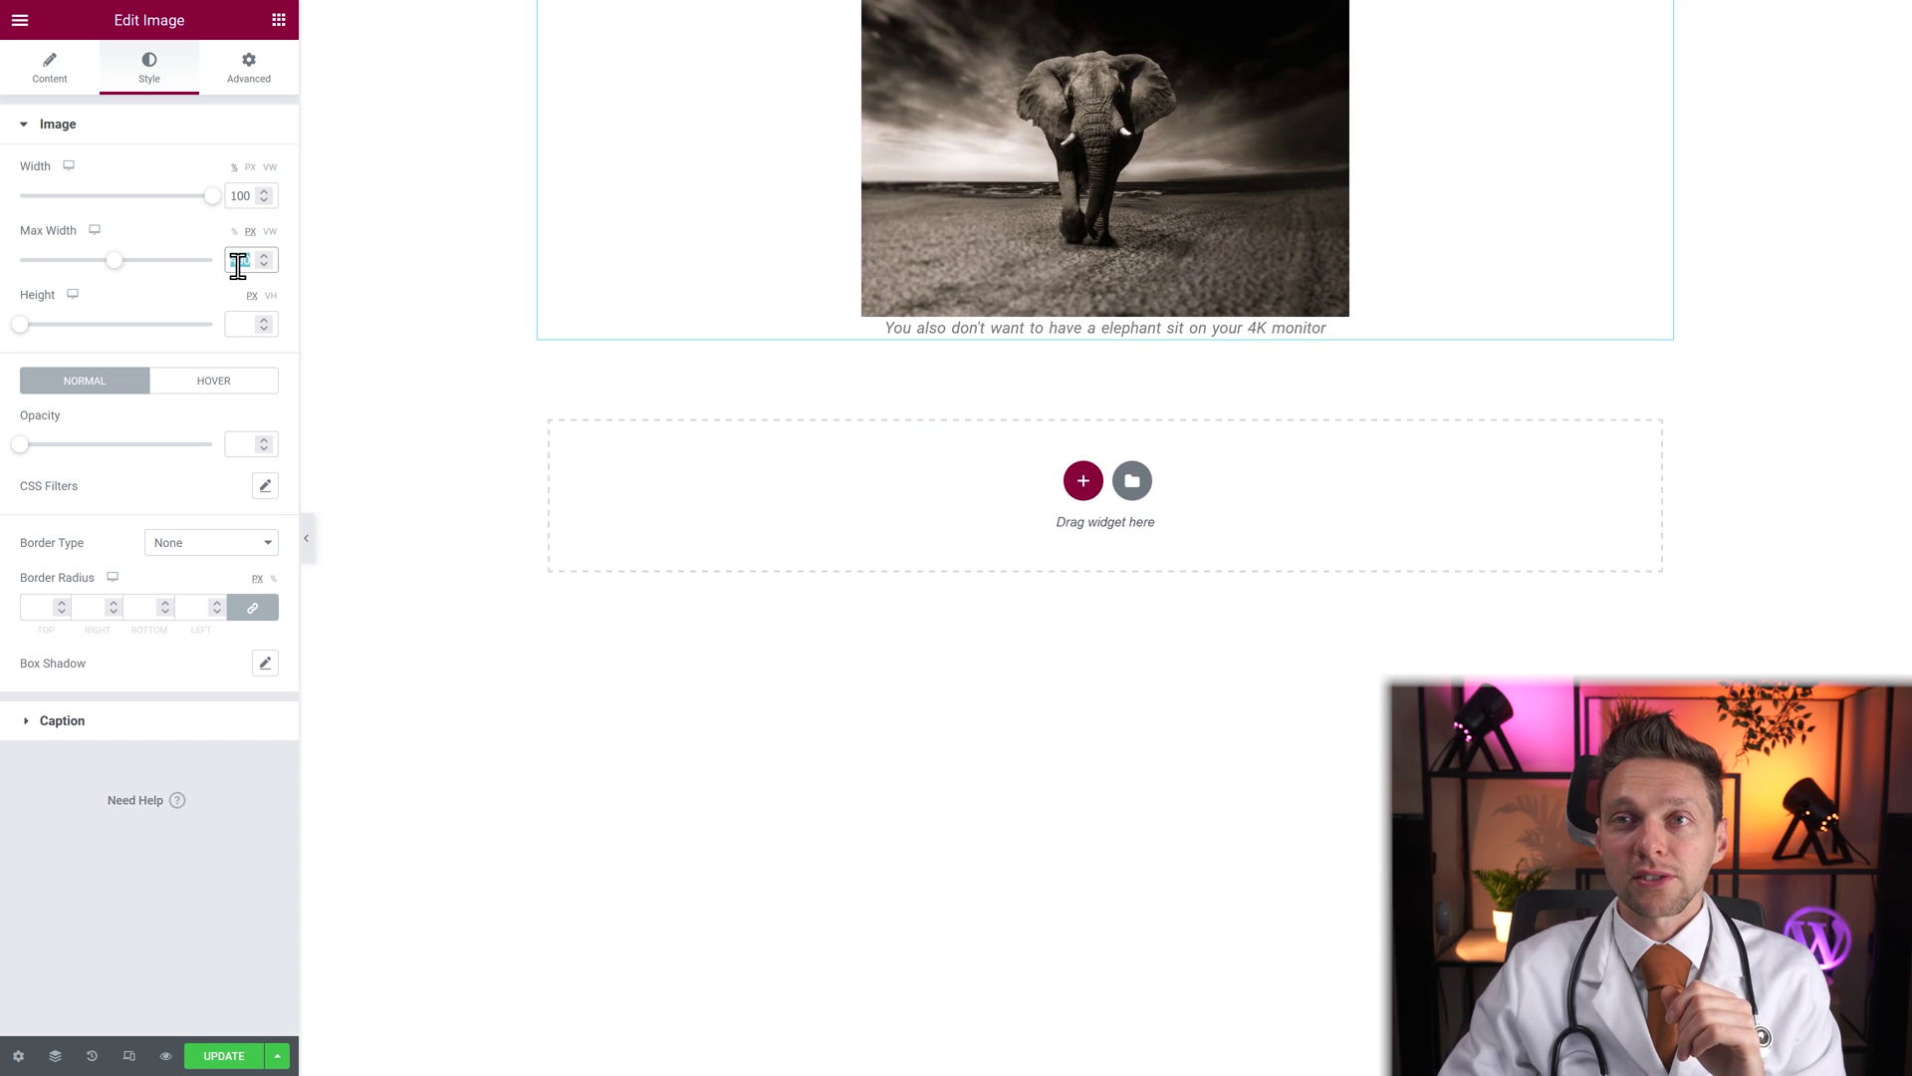
type("500")
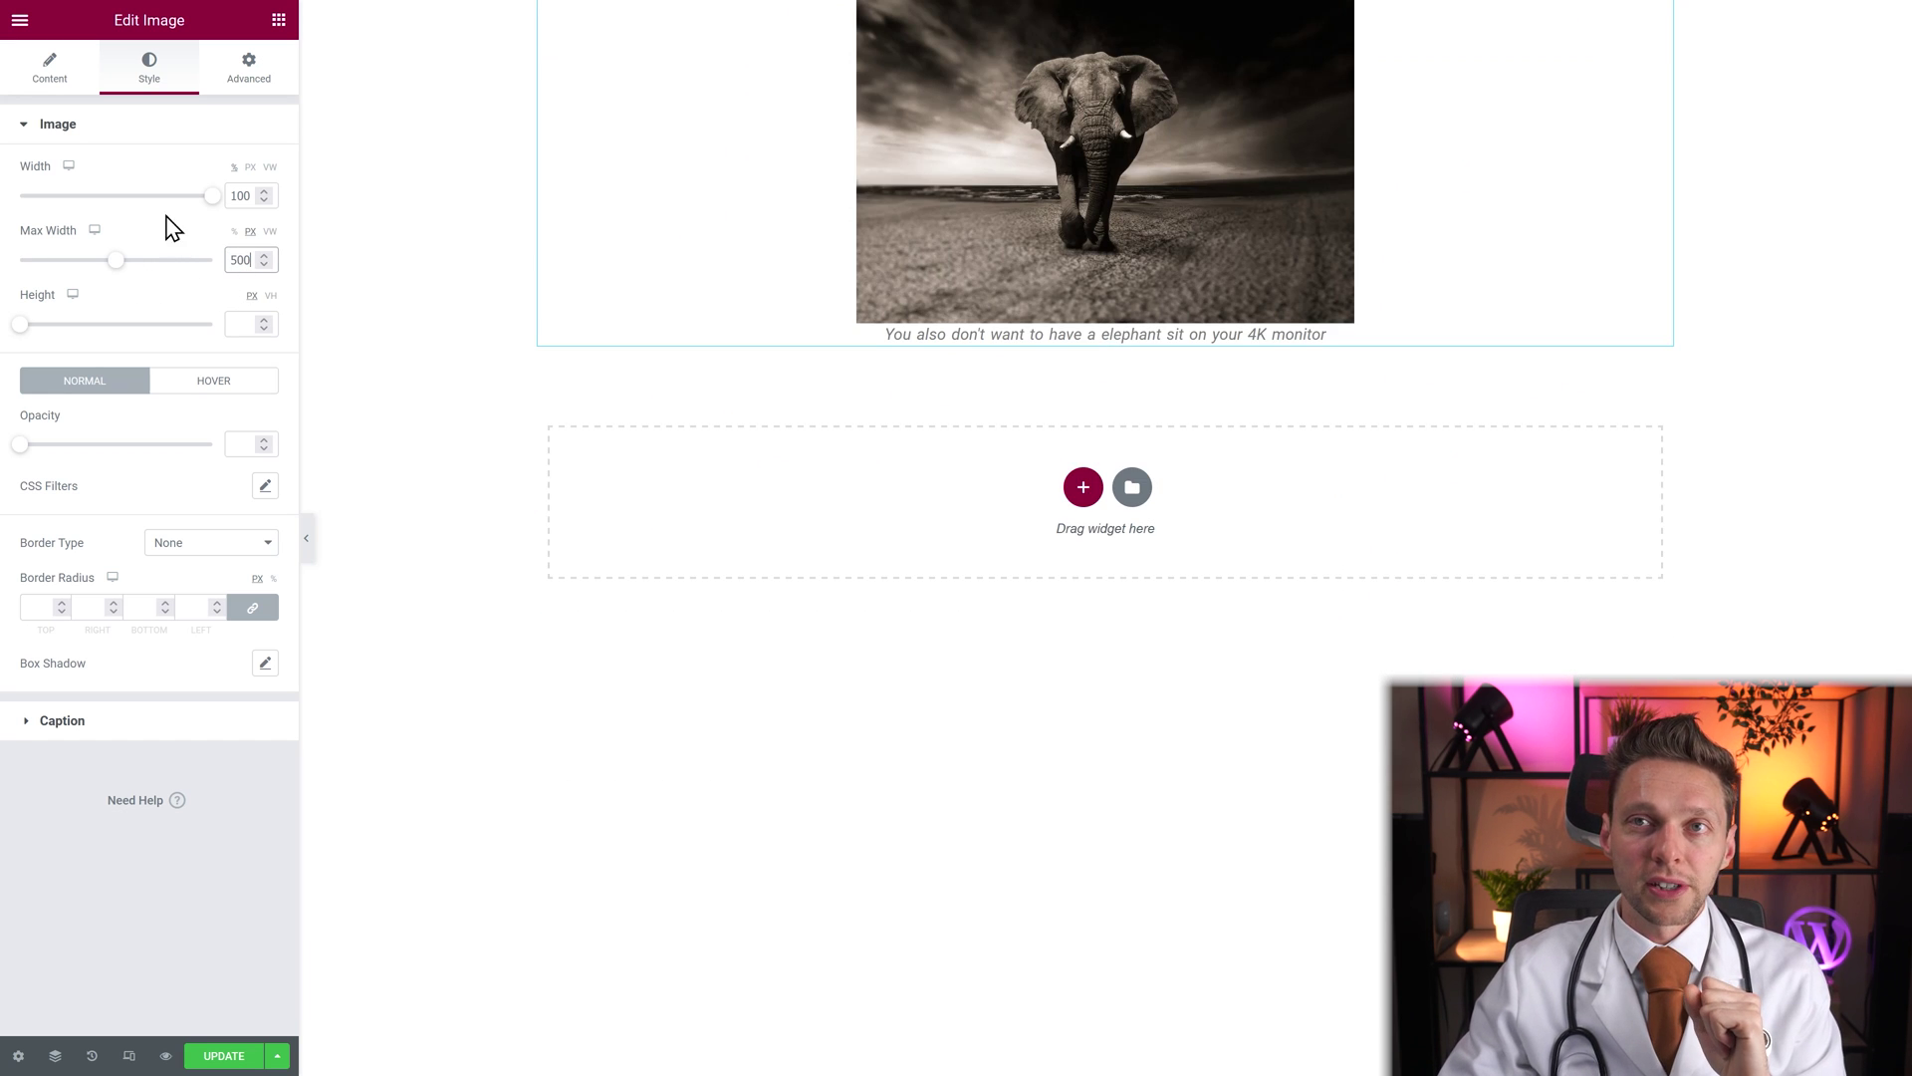
left_click_drag(212, 196, 53, 213)
key("ctrl+z")
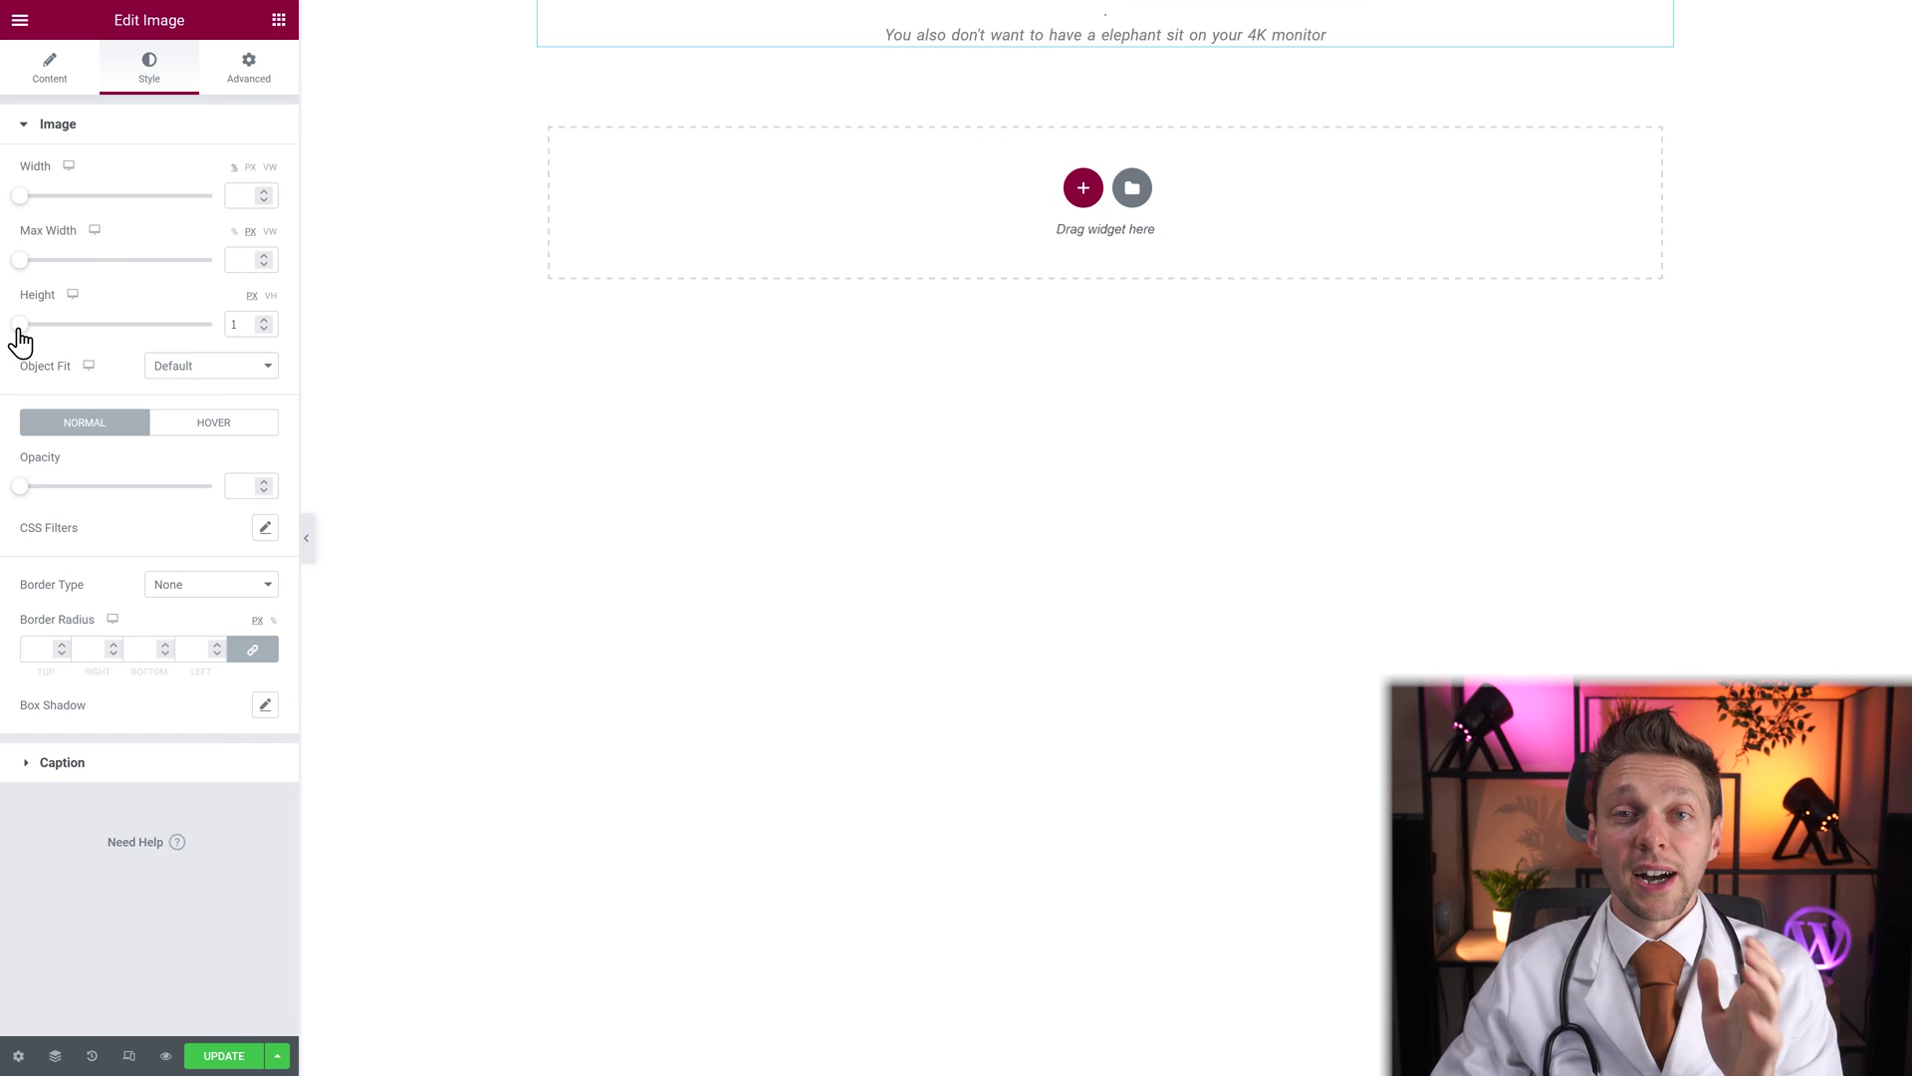
Reduce the image height to 329, then clear the height value
left_click_drag(18, 337, 146, 340)
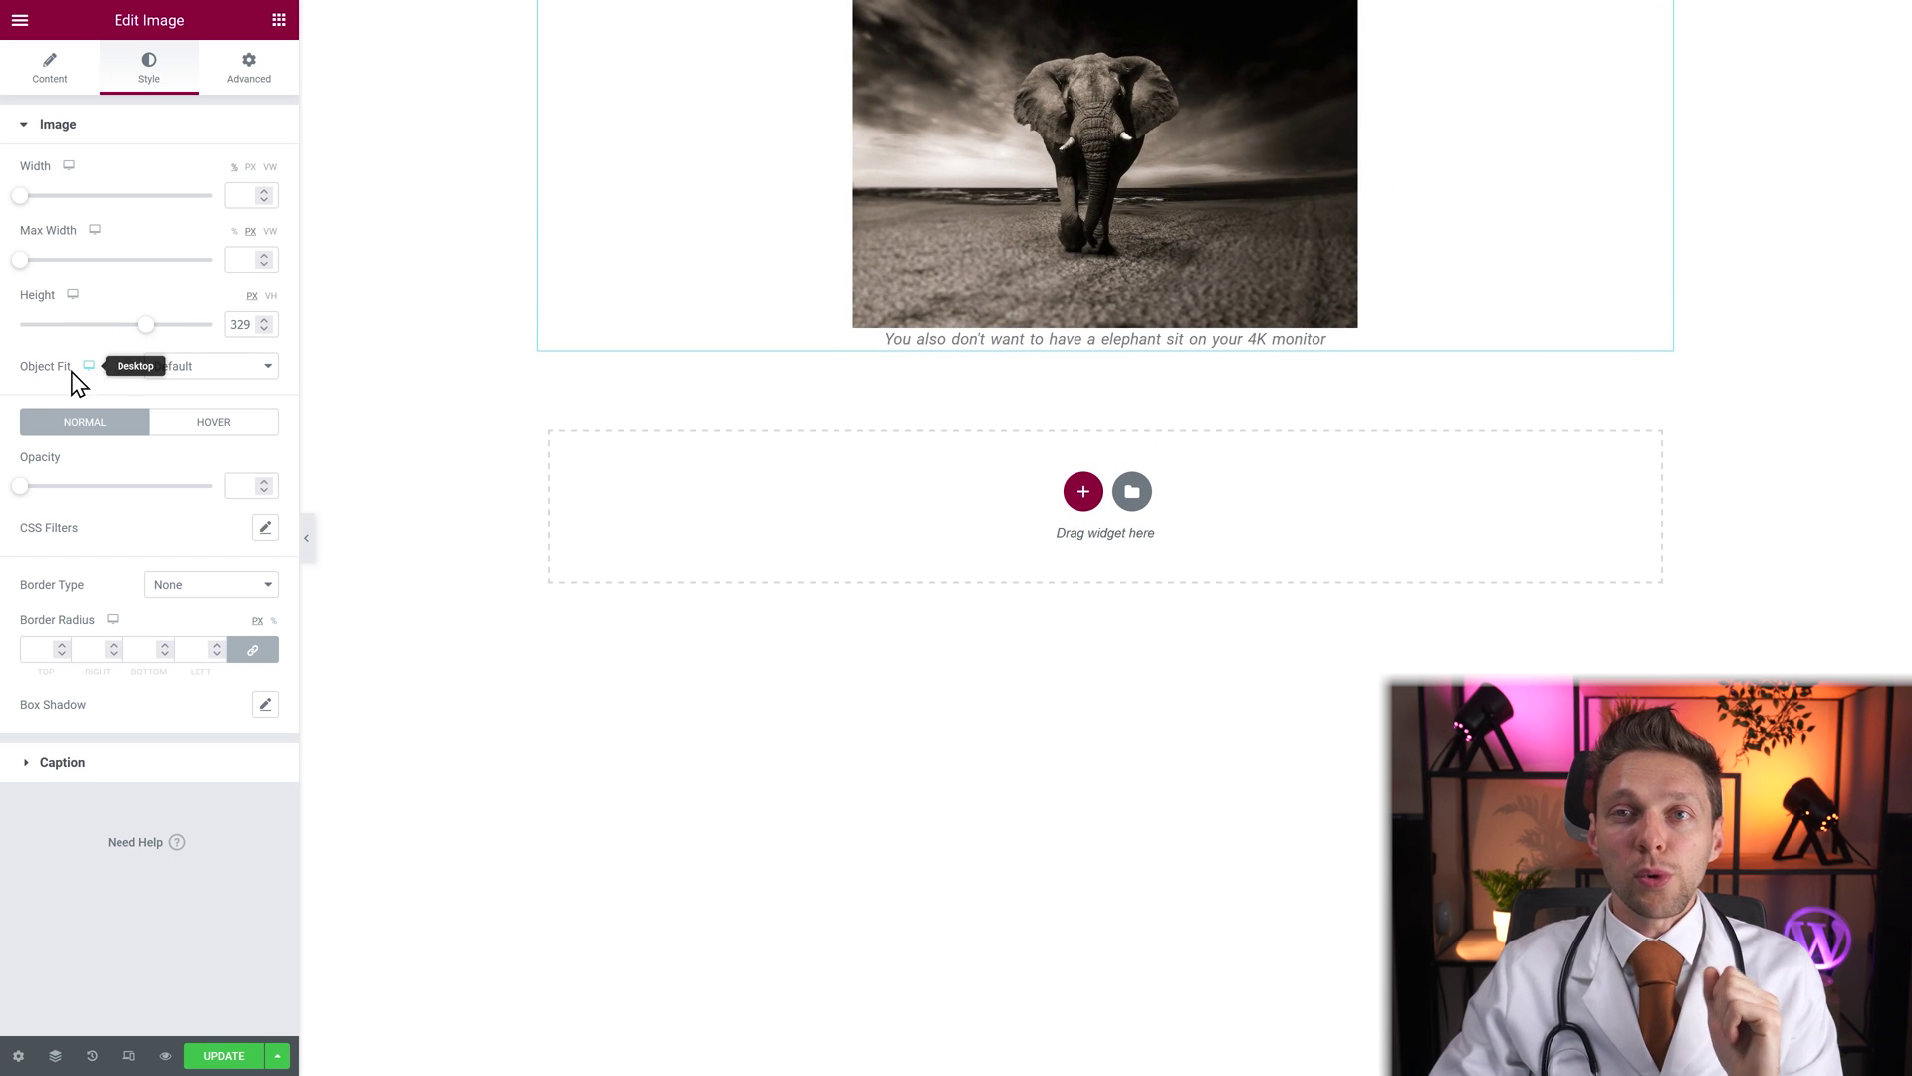
double_click(240, 321)
key("BackSpace")
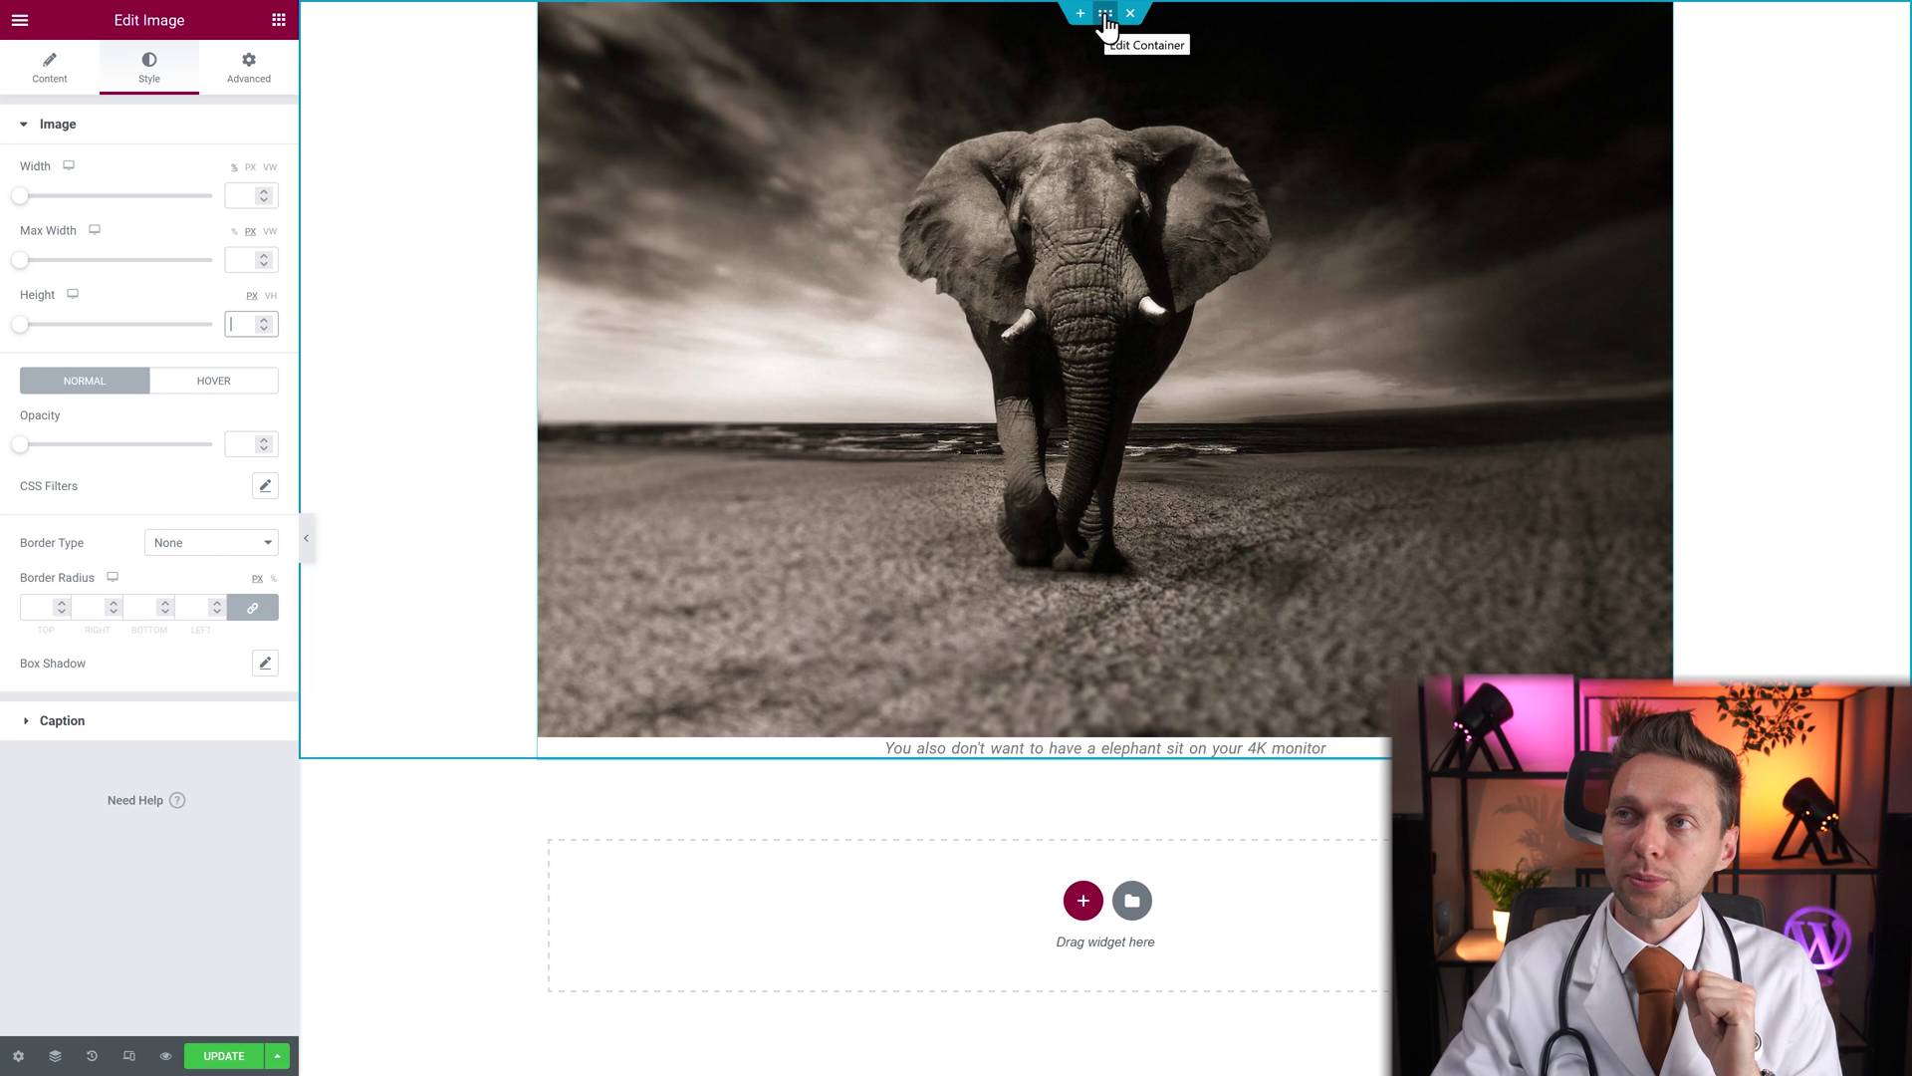
Set the elephant image's container Content Width to Full Width and update the page
left_click(1106, 14)
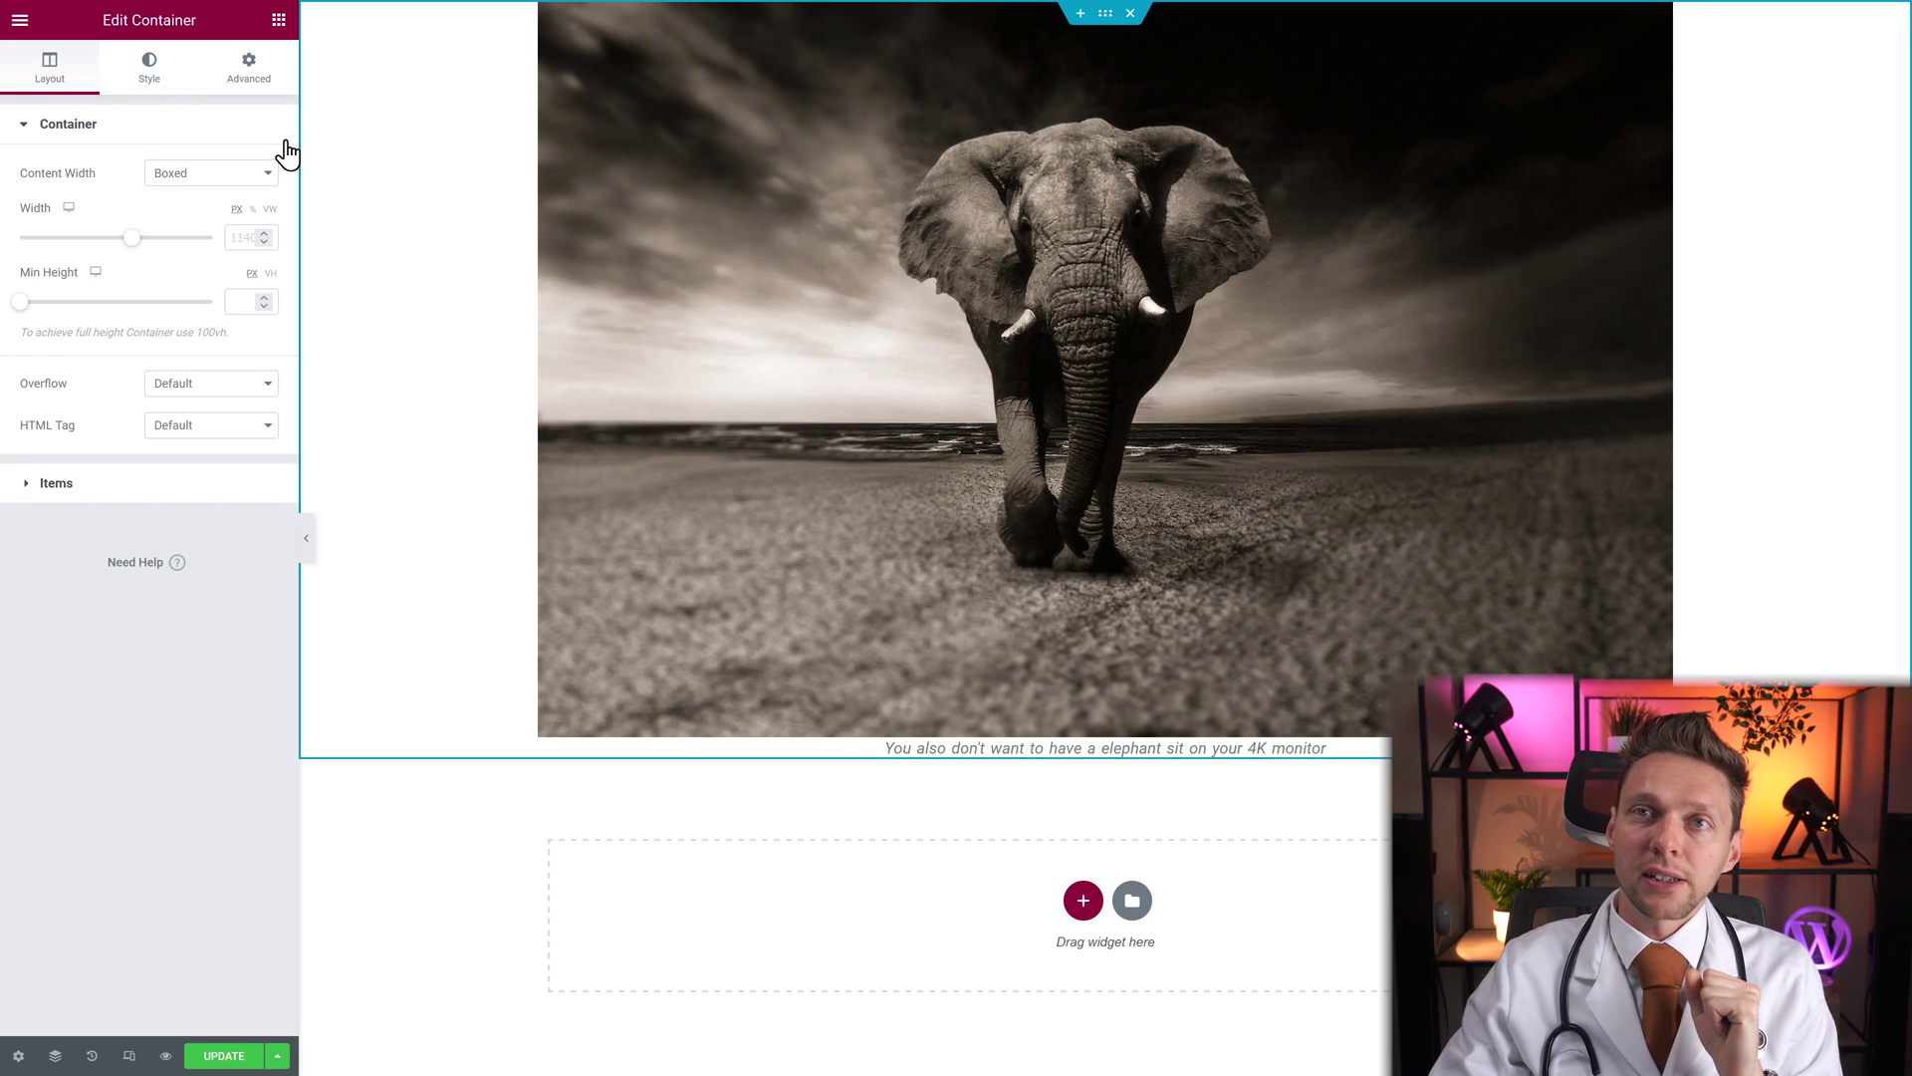
left_click(177, 175)
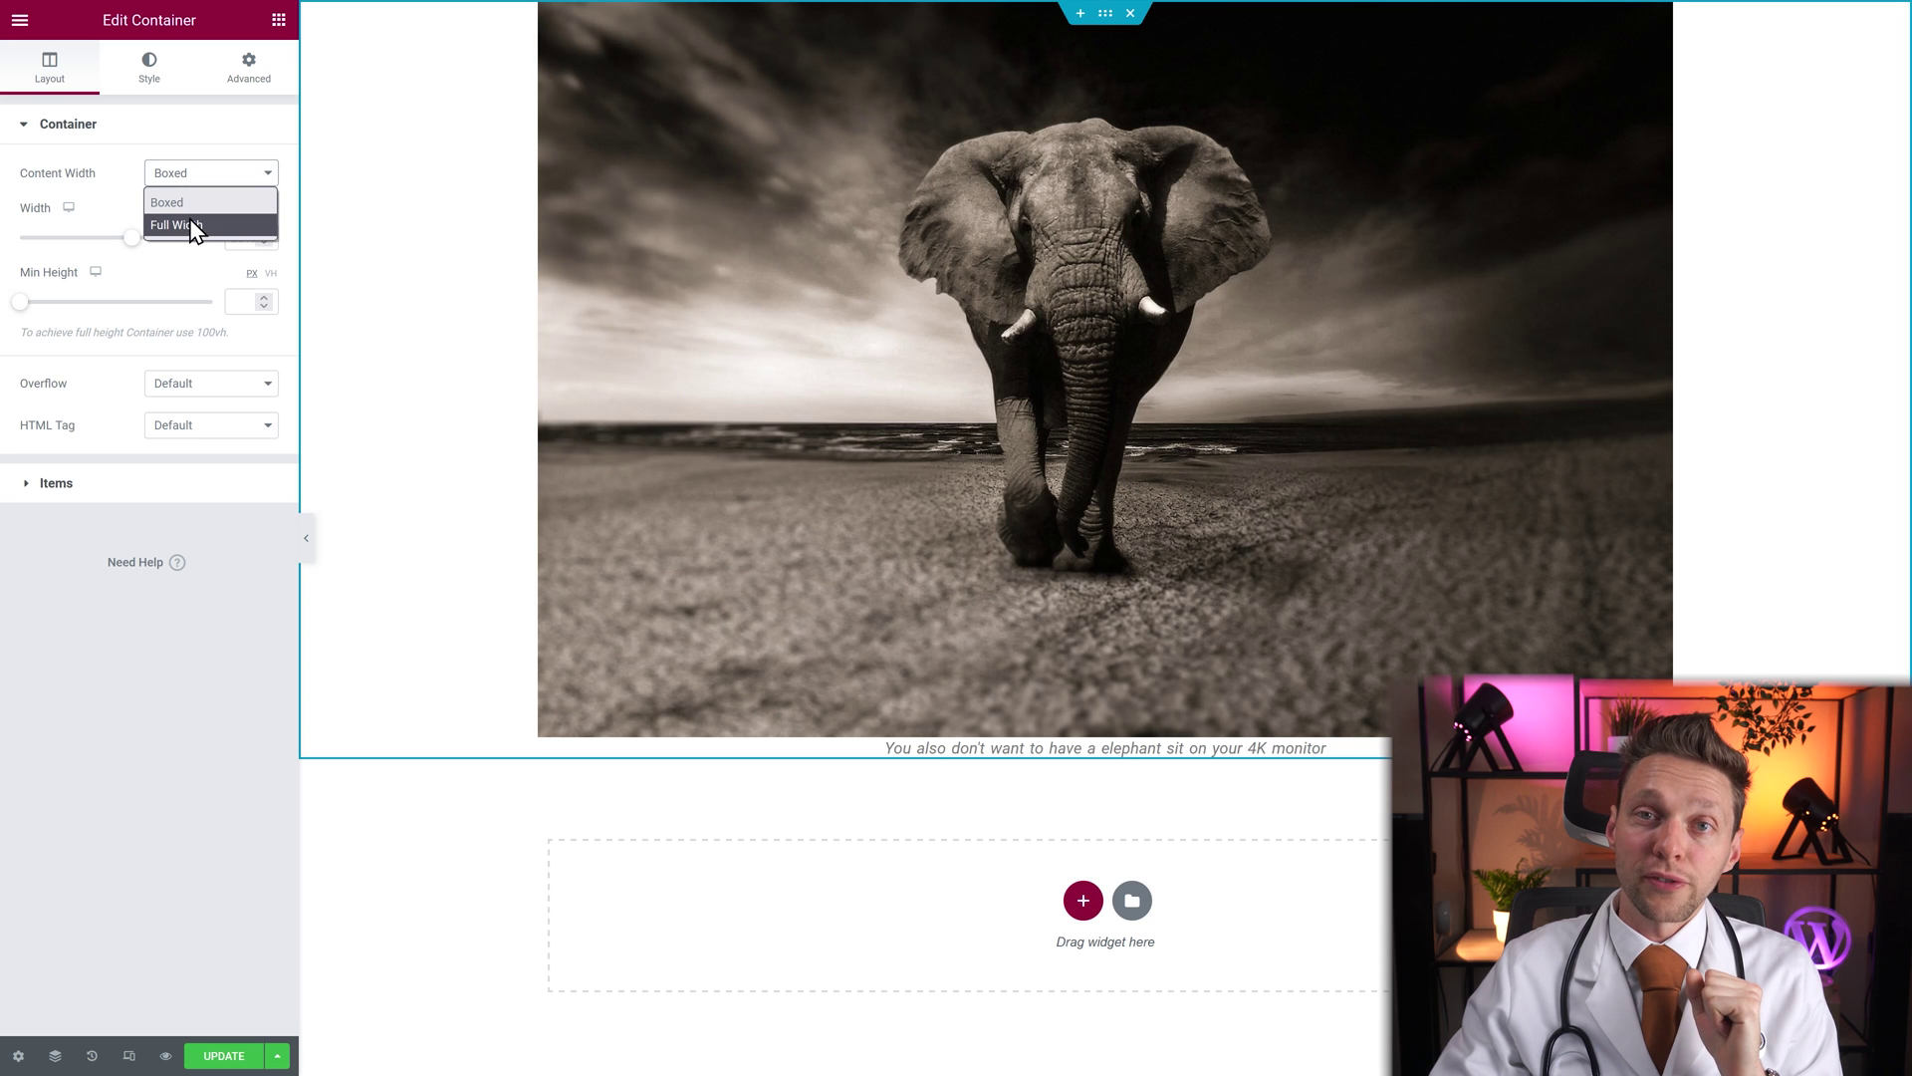
left_click(189, 225)
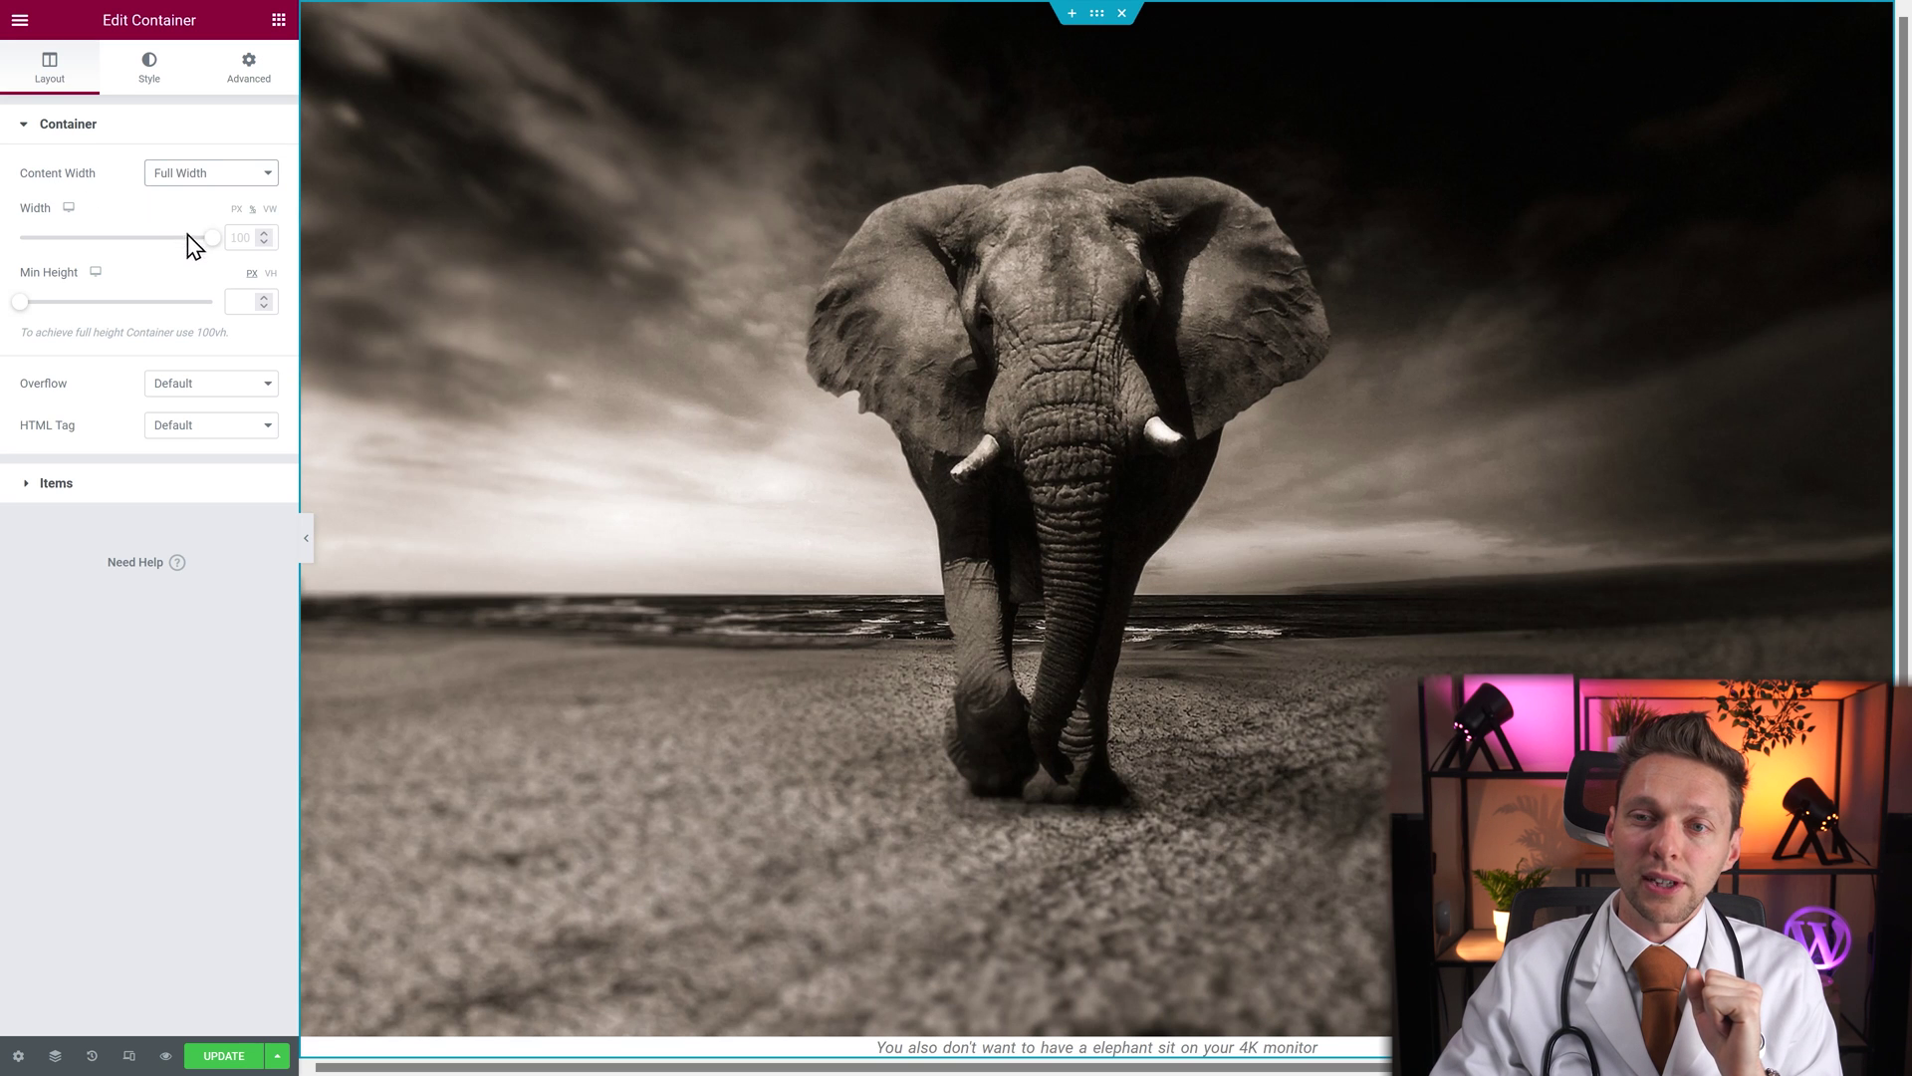
left_click(228, 1055)
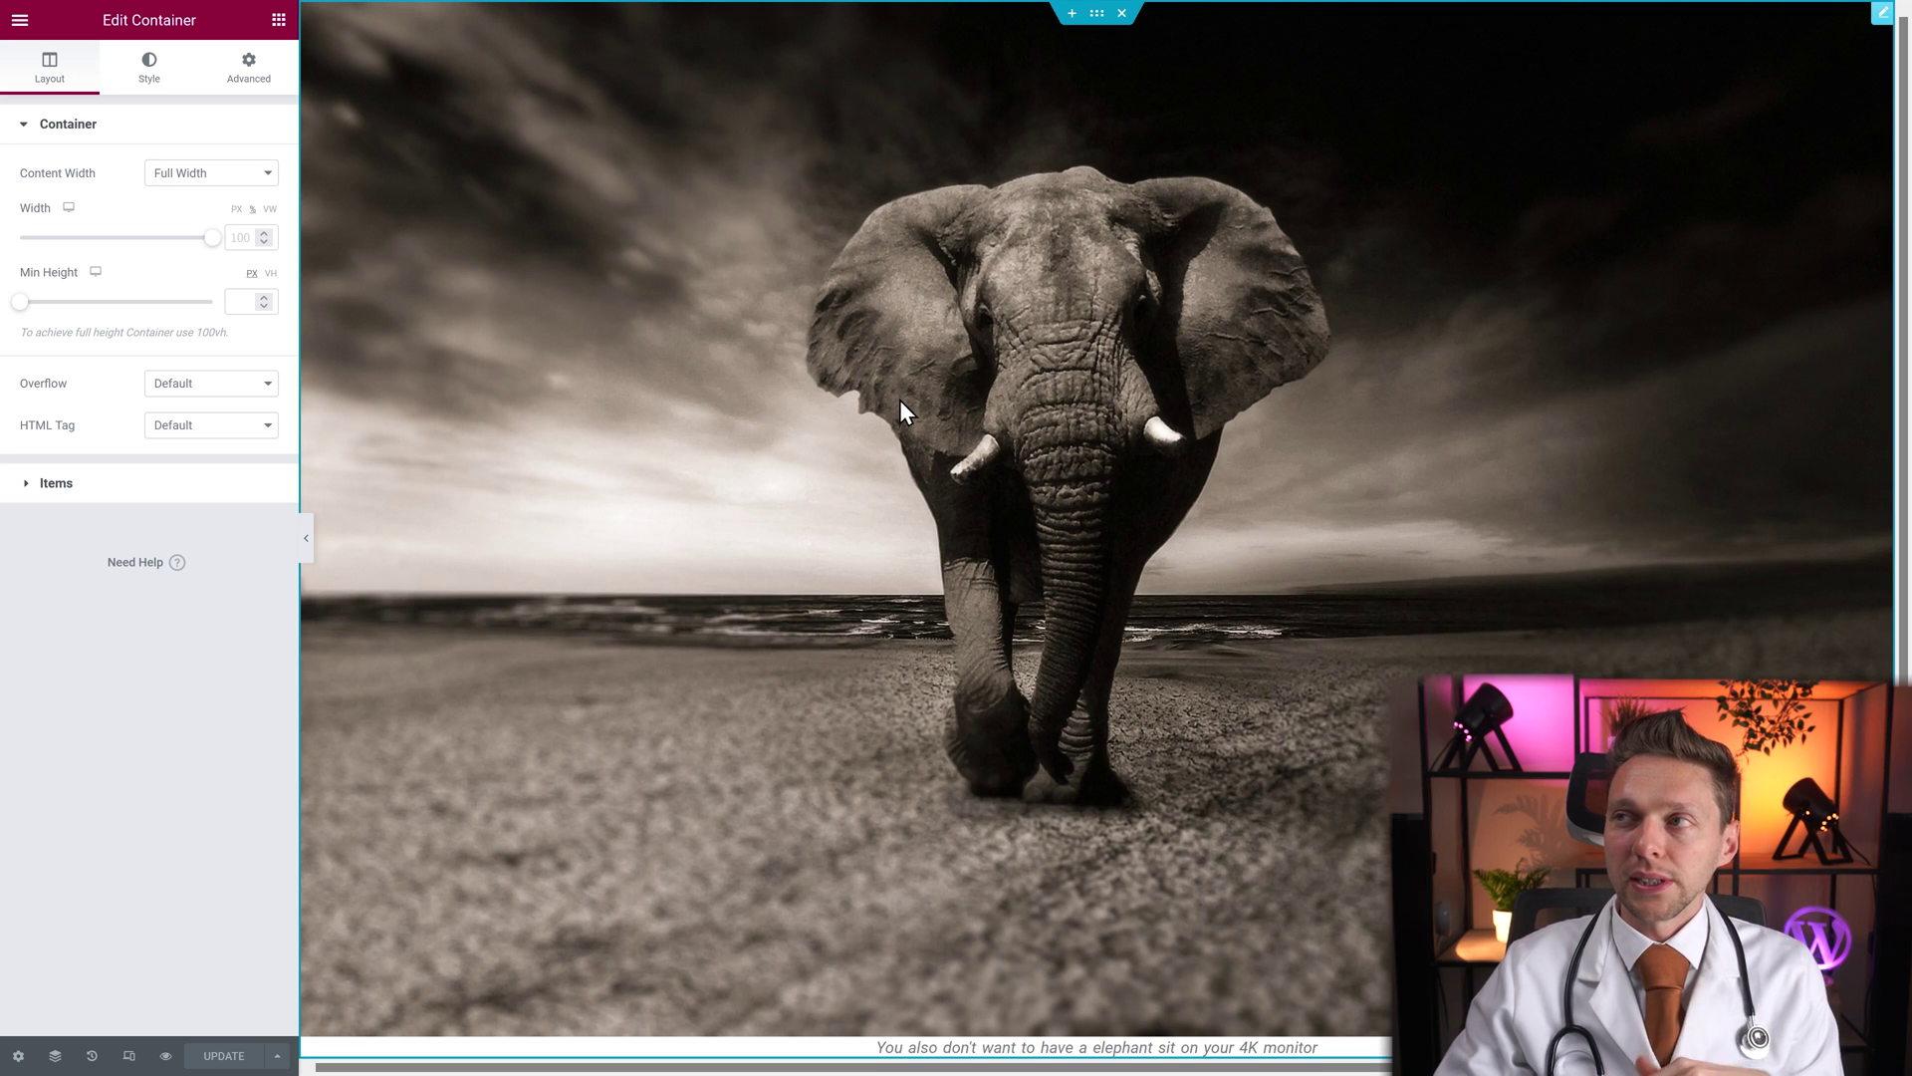
left_click(1456, 162)
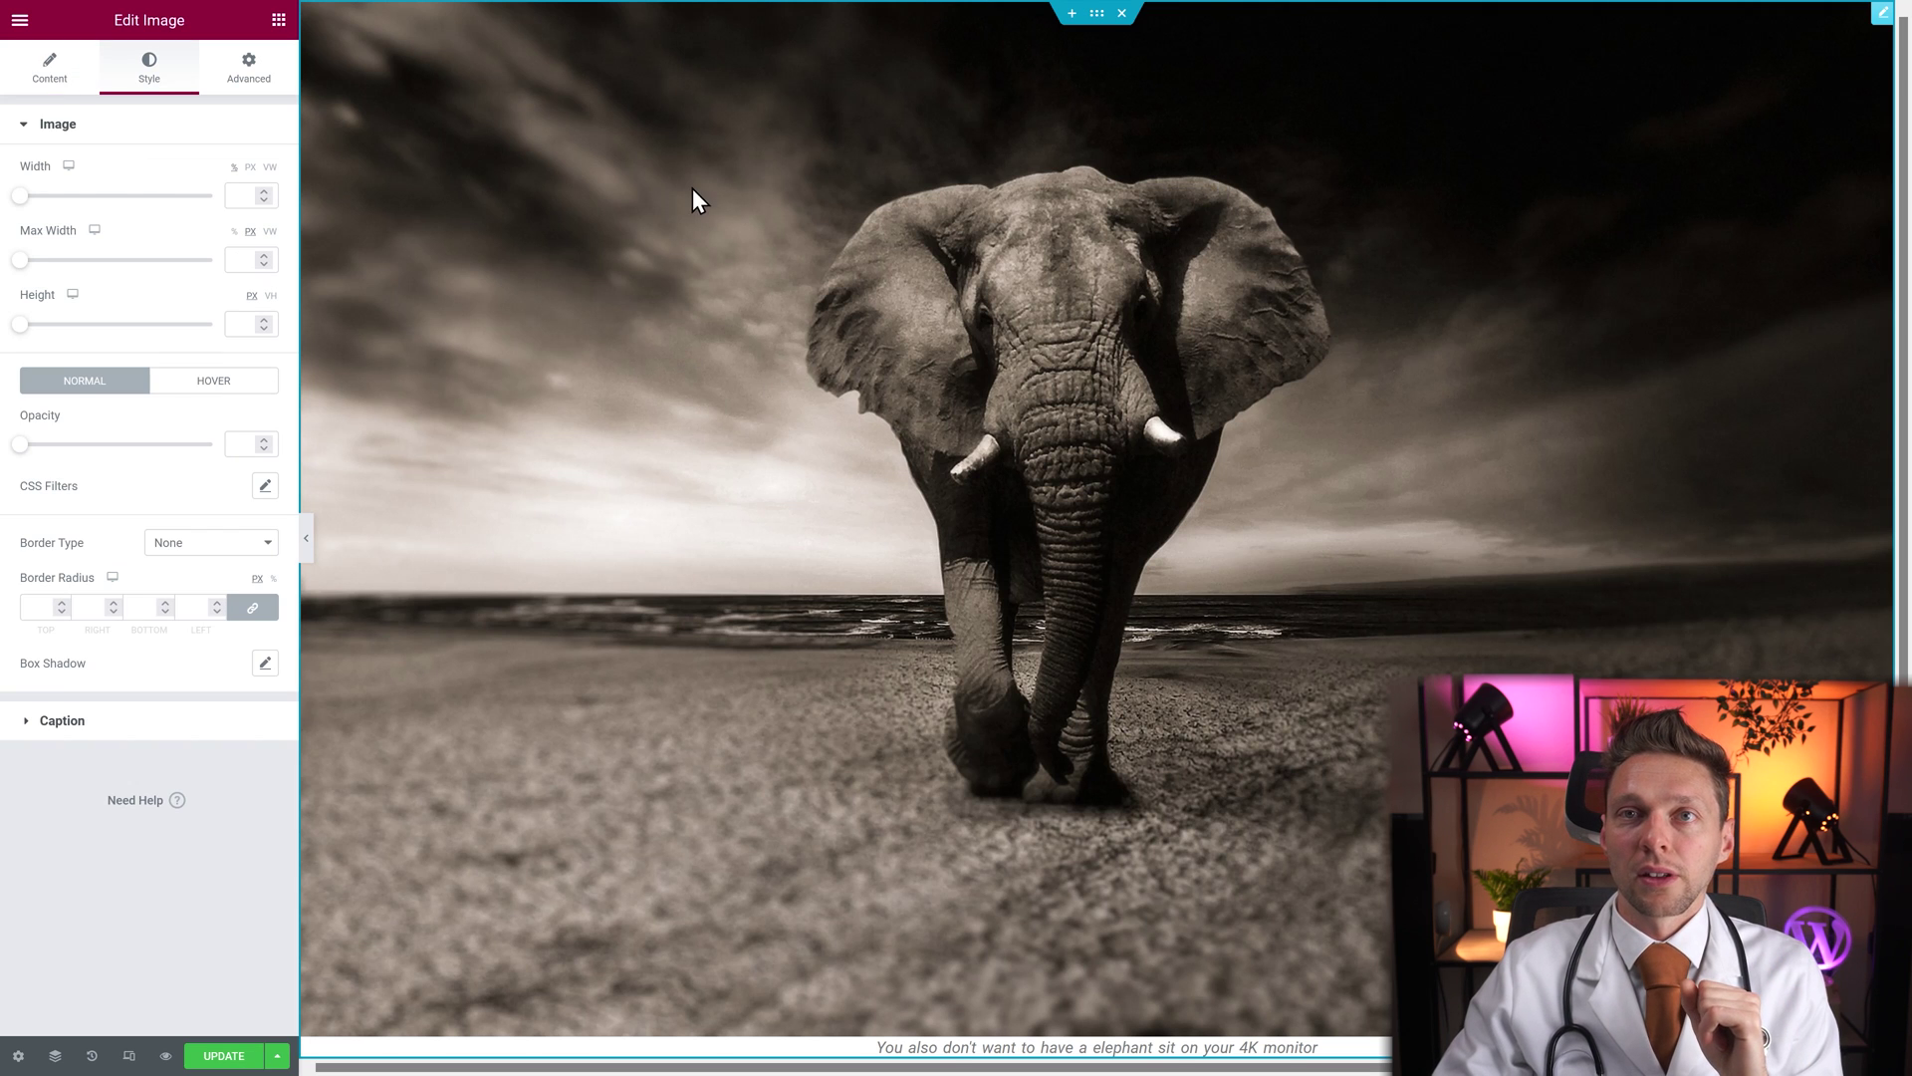
Try a small image height, then set the image's Object Fit to Cover
mouse_move(20, 324)
left_mouse_down()
mouse_move(102, 329)
mouse_move(34, 323)
left_mouse_up()
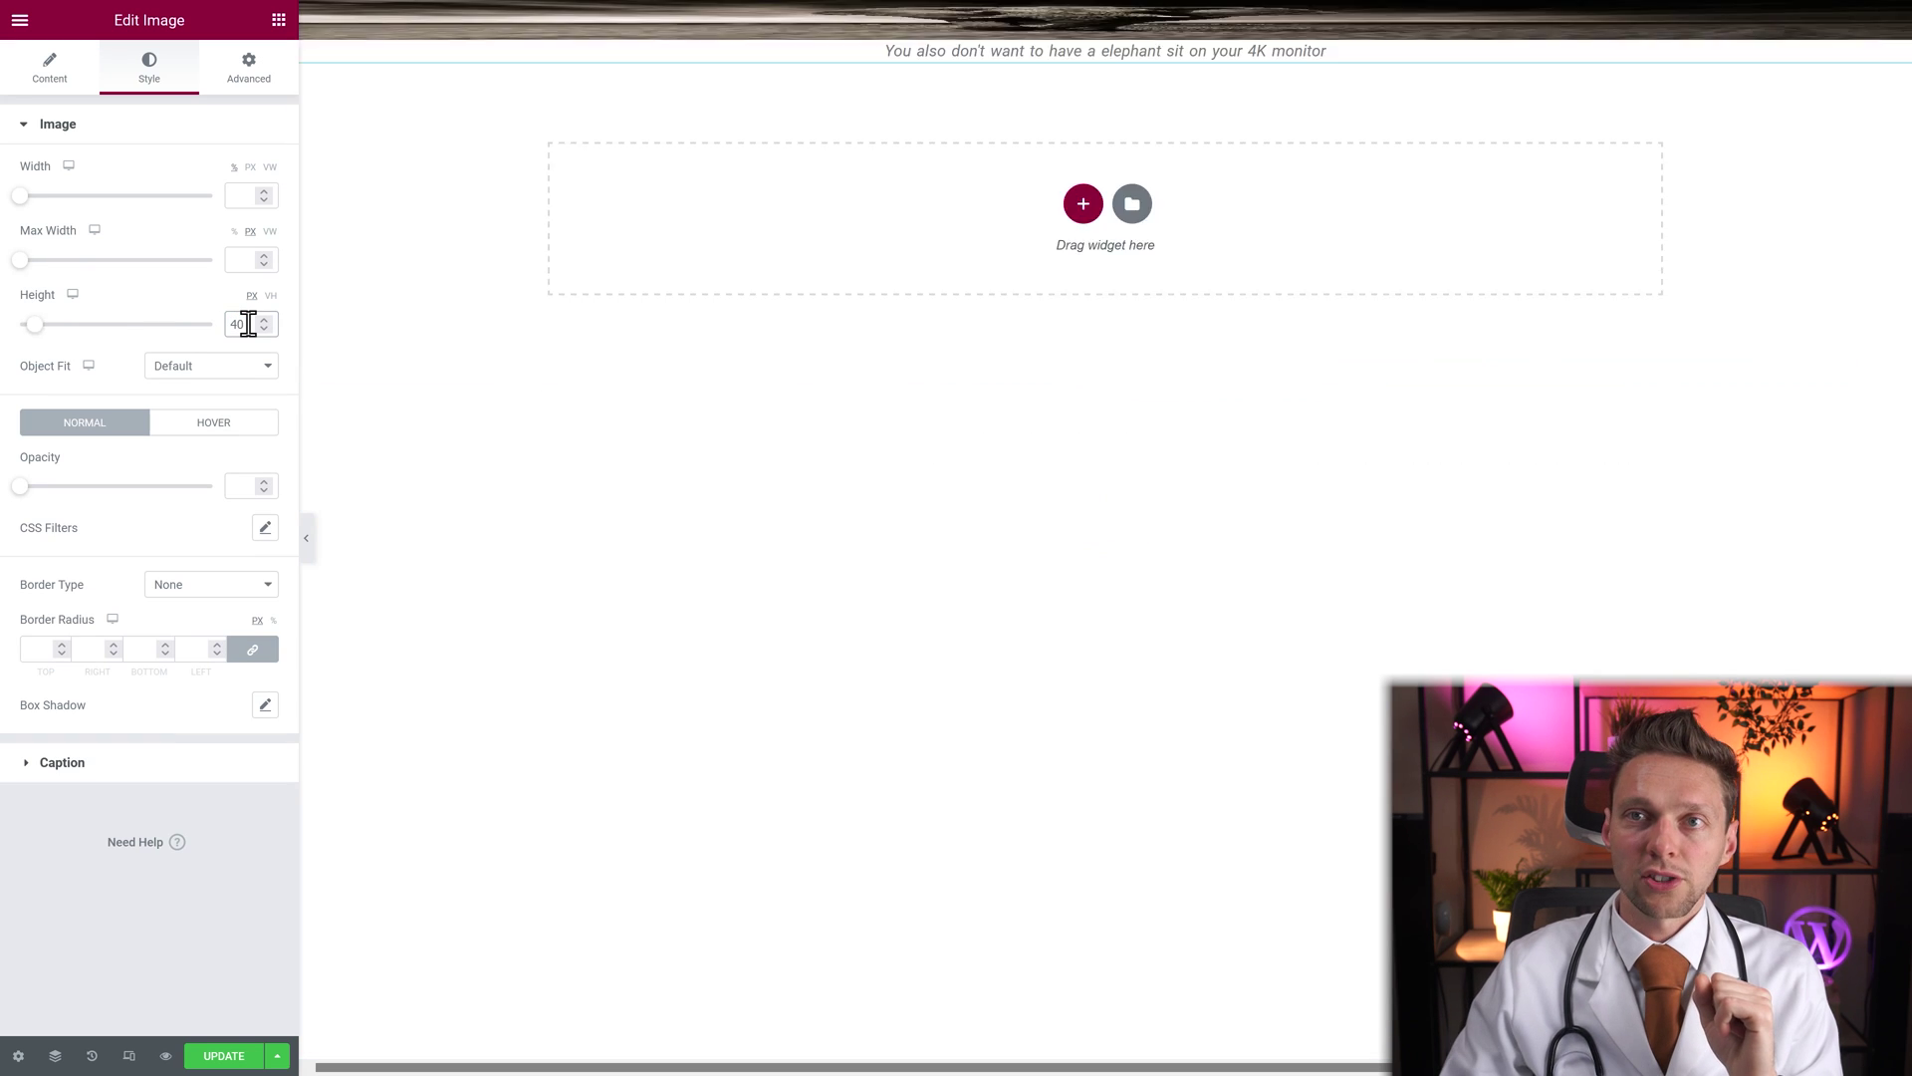
left_click(248, 324)
type("0")
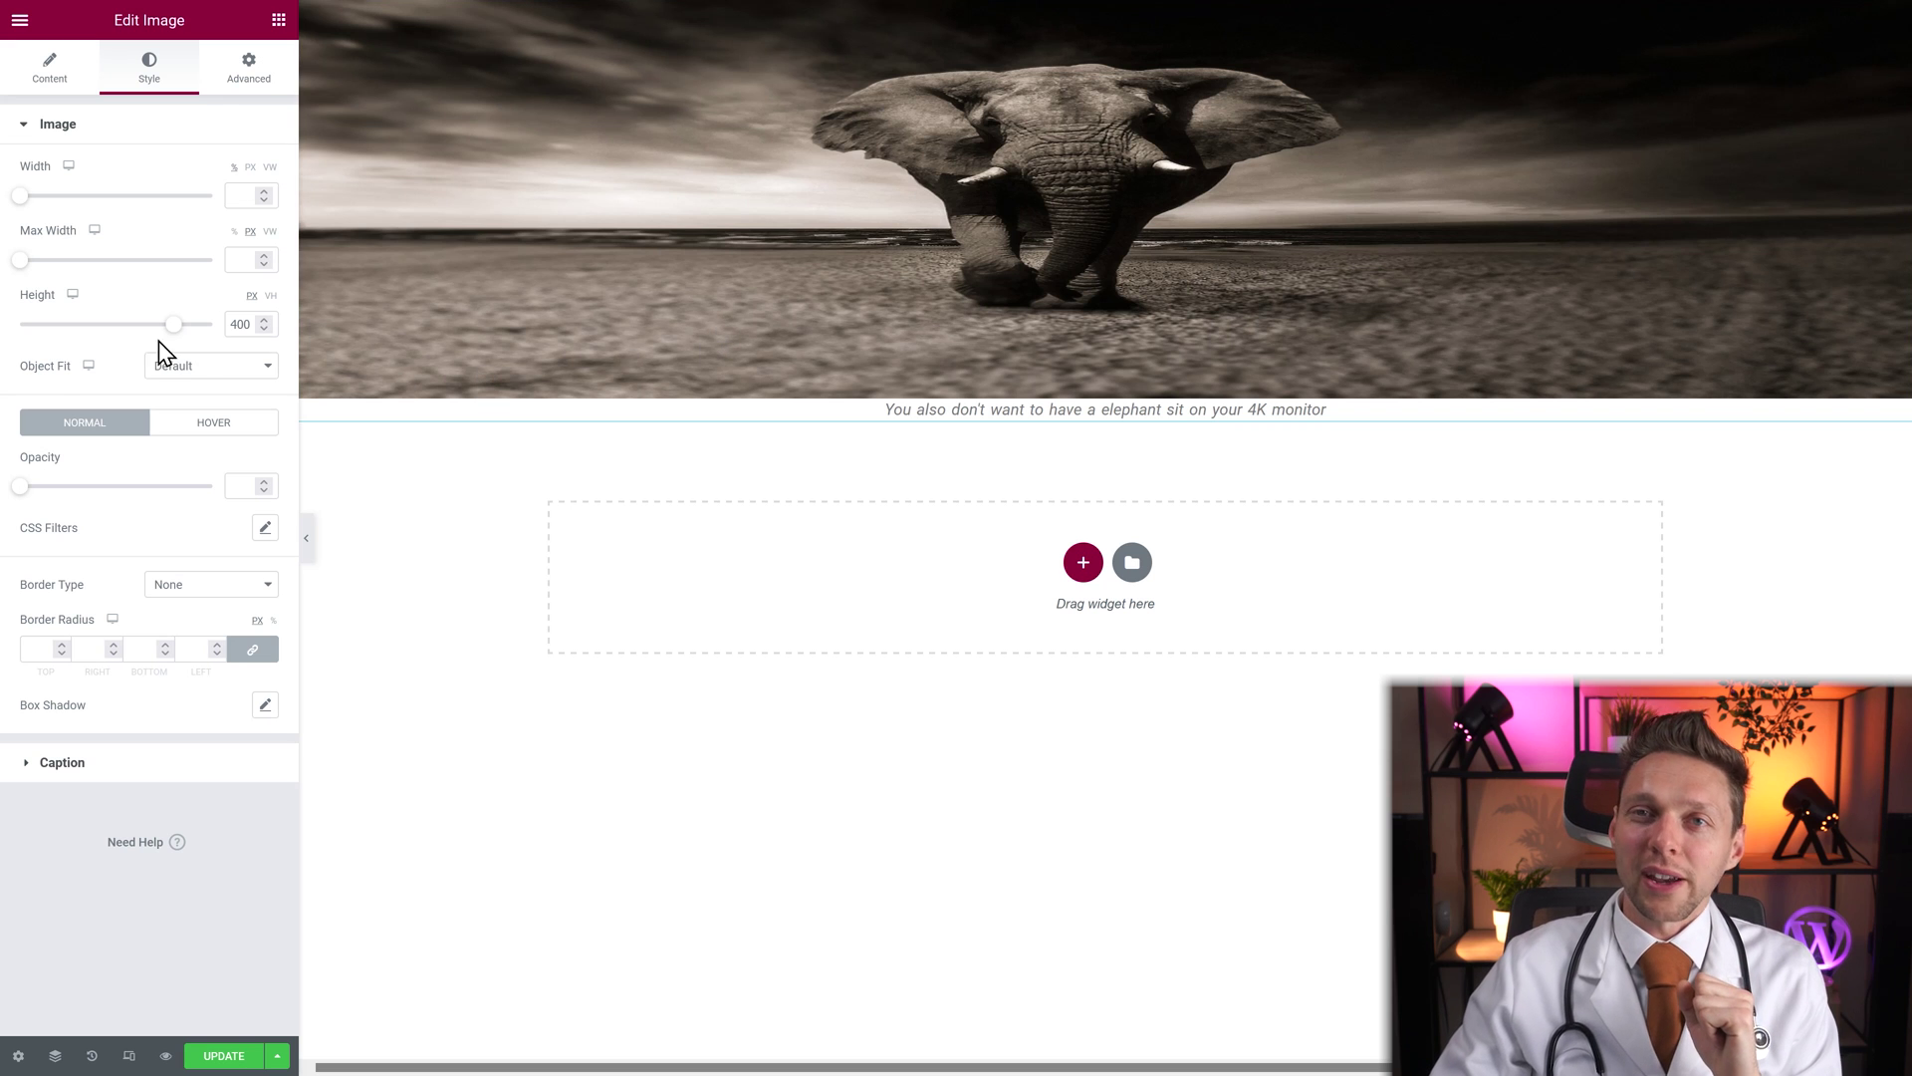
left_click(202, 371)
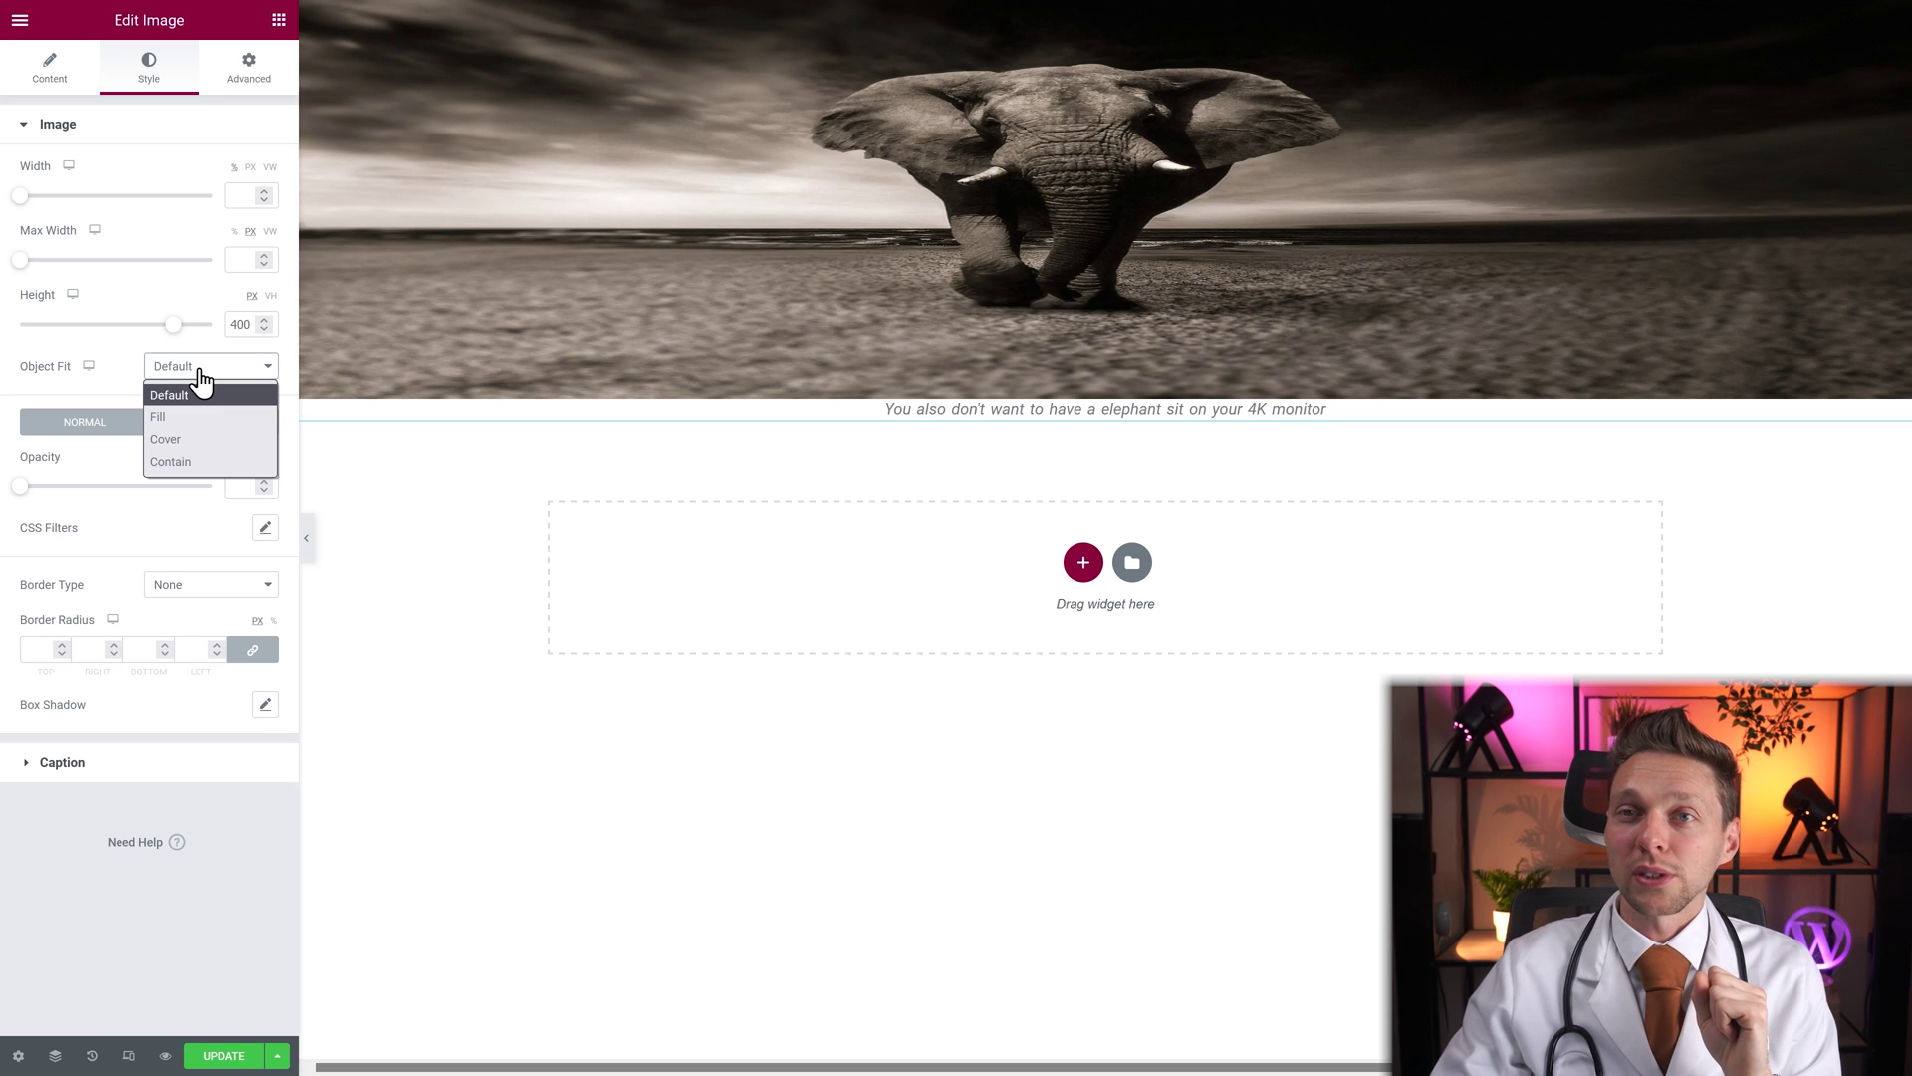
left_click(184, 439)
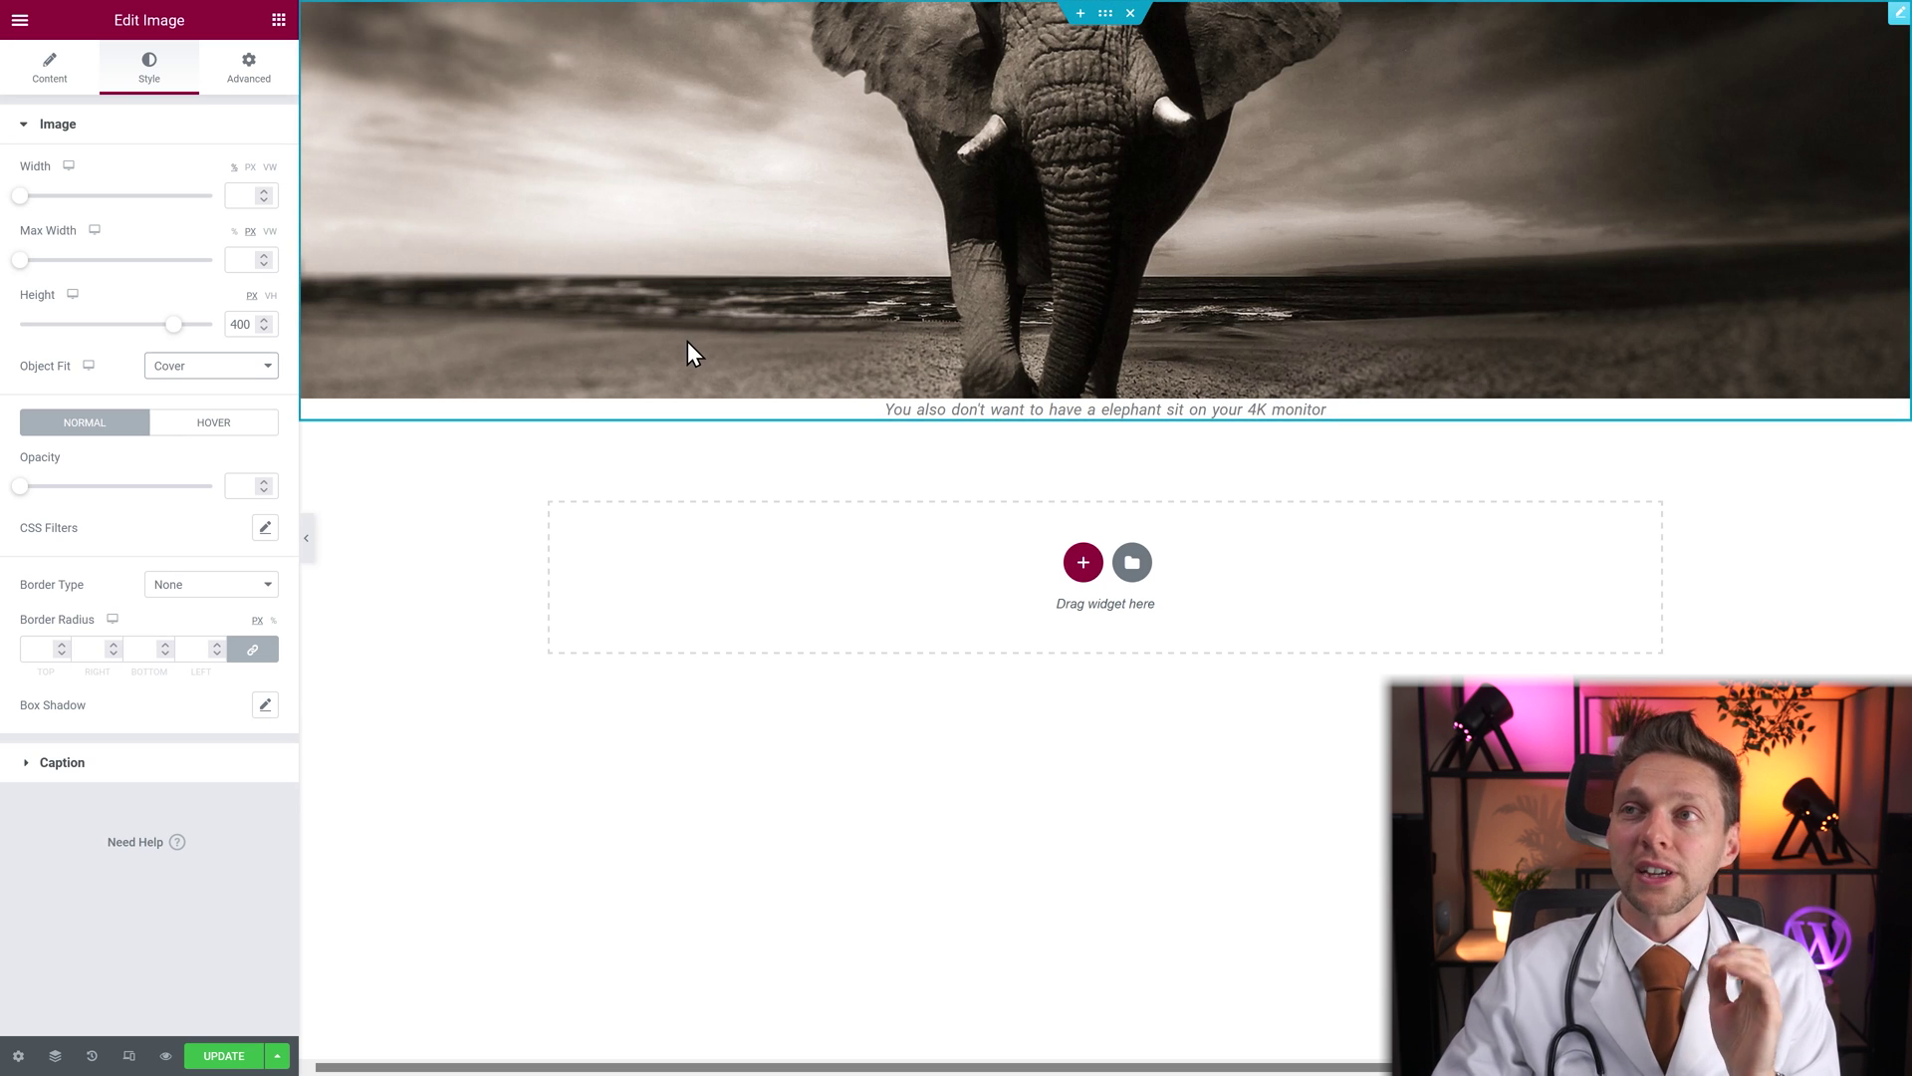
Set the elephant image height to 700 px and experiment with lowering its opacity
left_click_drag(174, 325, 217, 339)
double_click(230, 325)
type("700")
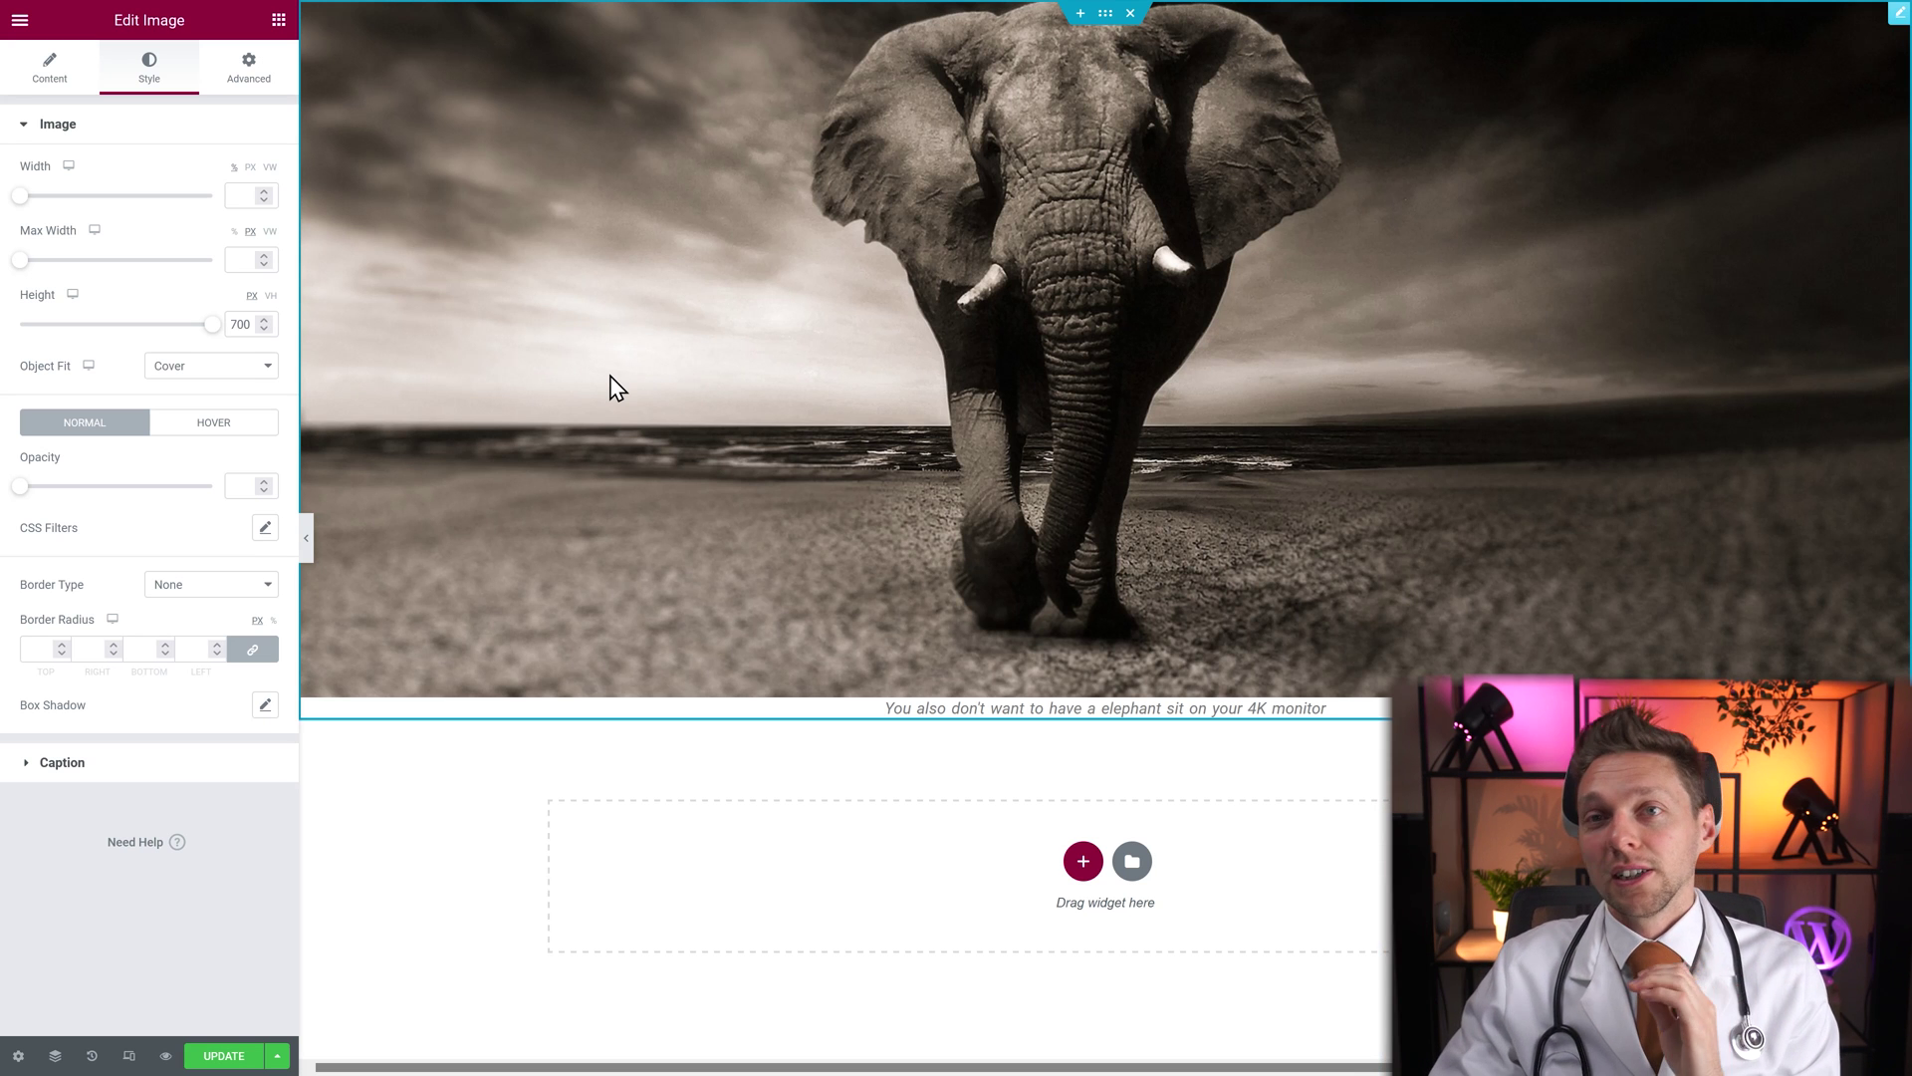
left_click(92, 486)
mouse_move(89, 490)
left_mouse_down()
mouse_move(139, 492)
mouse_move(52, 485)
left_mouse_up()
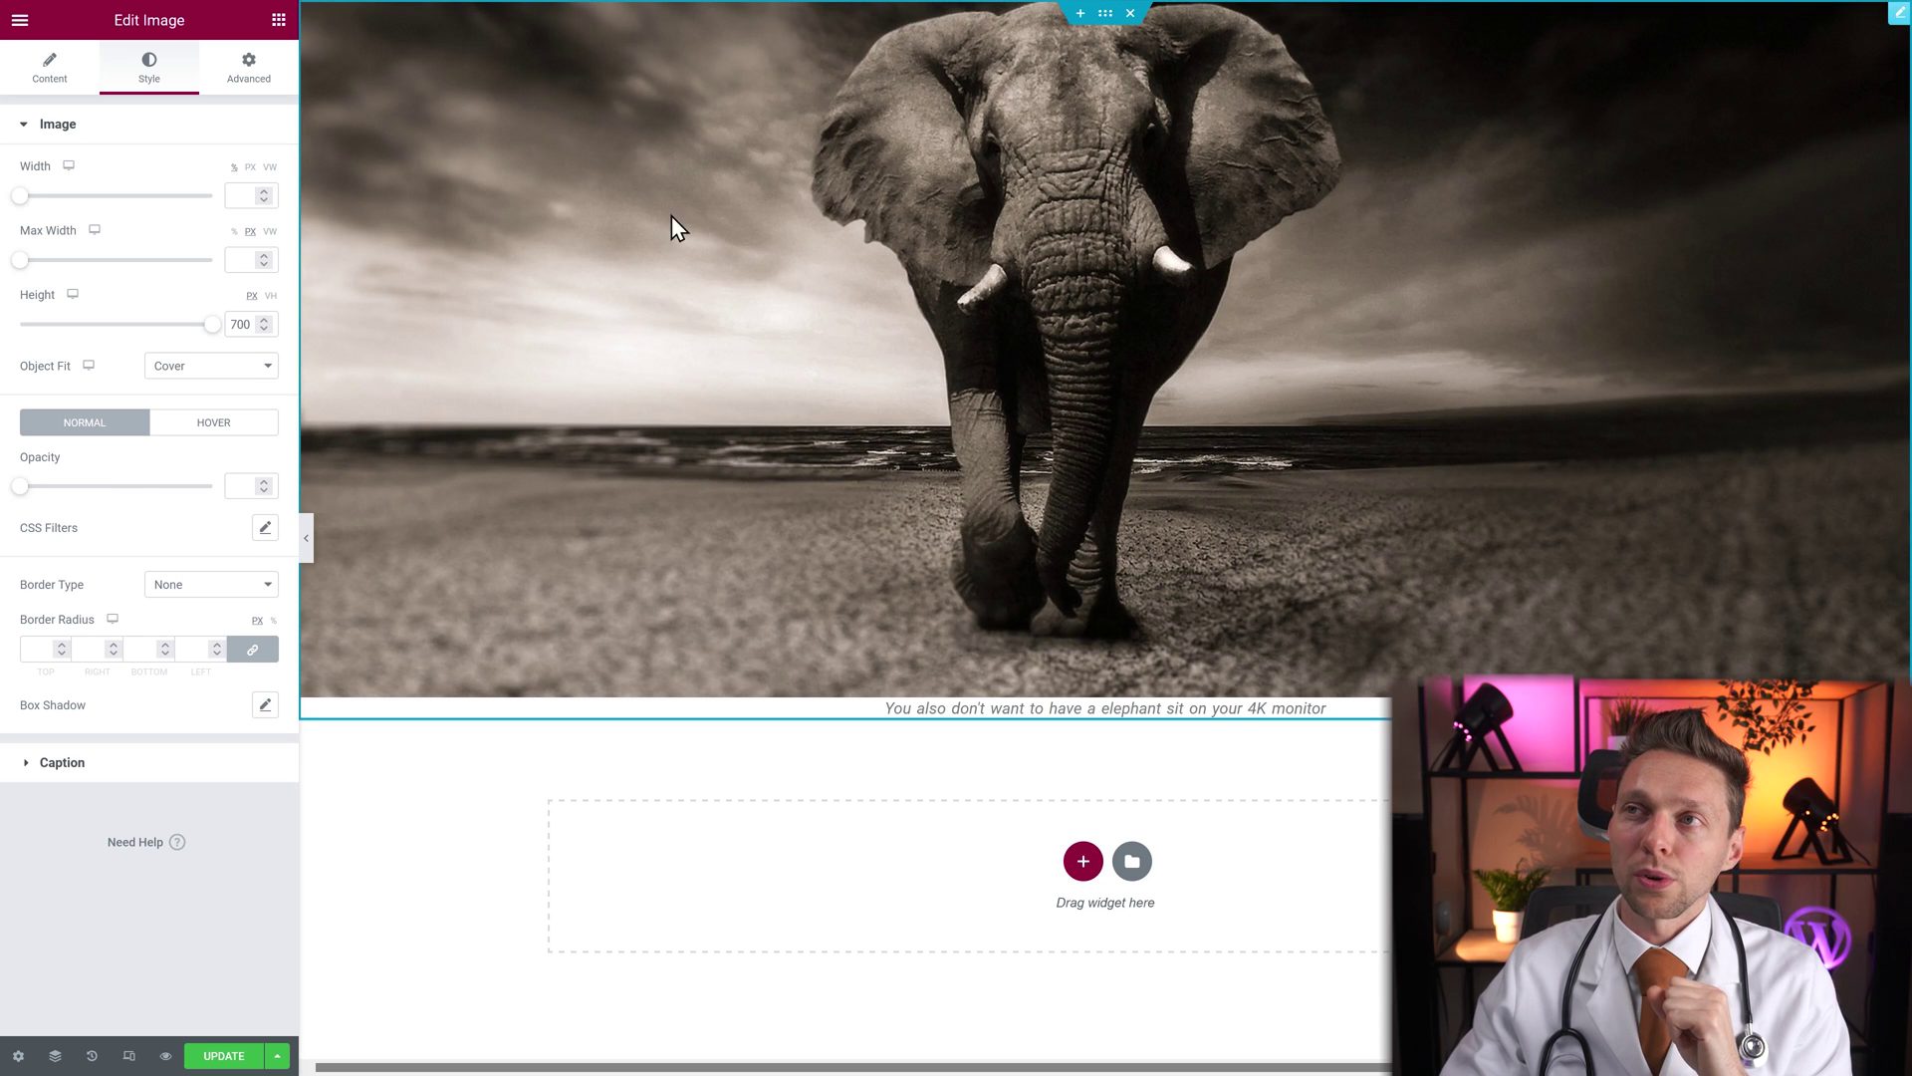
Give the container a Classic background using the misty forest photo from the Media Library
left_click(1106, 14)
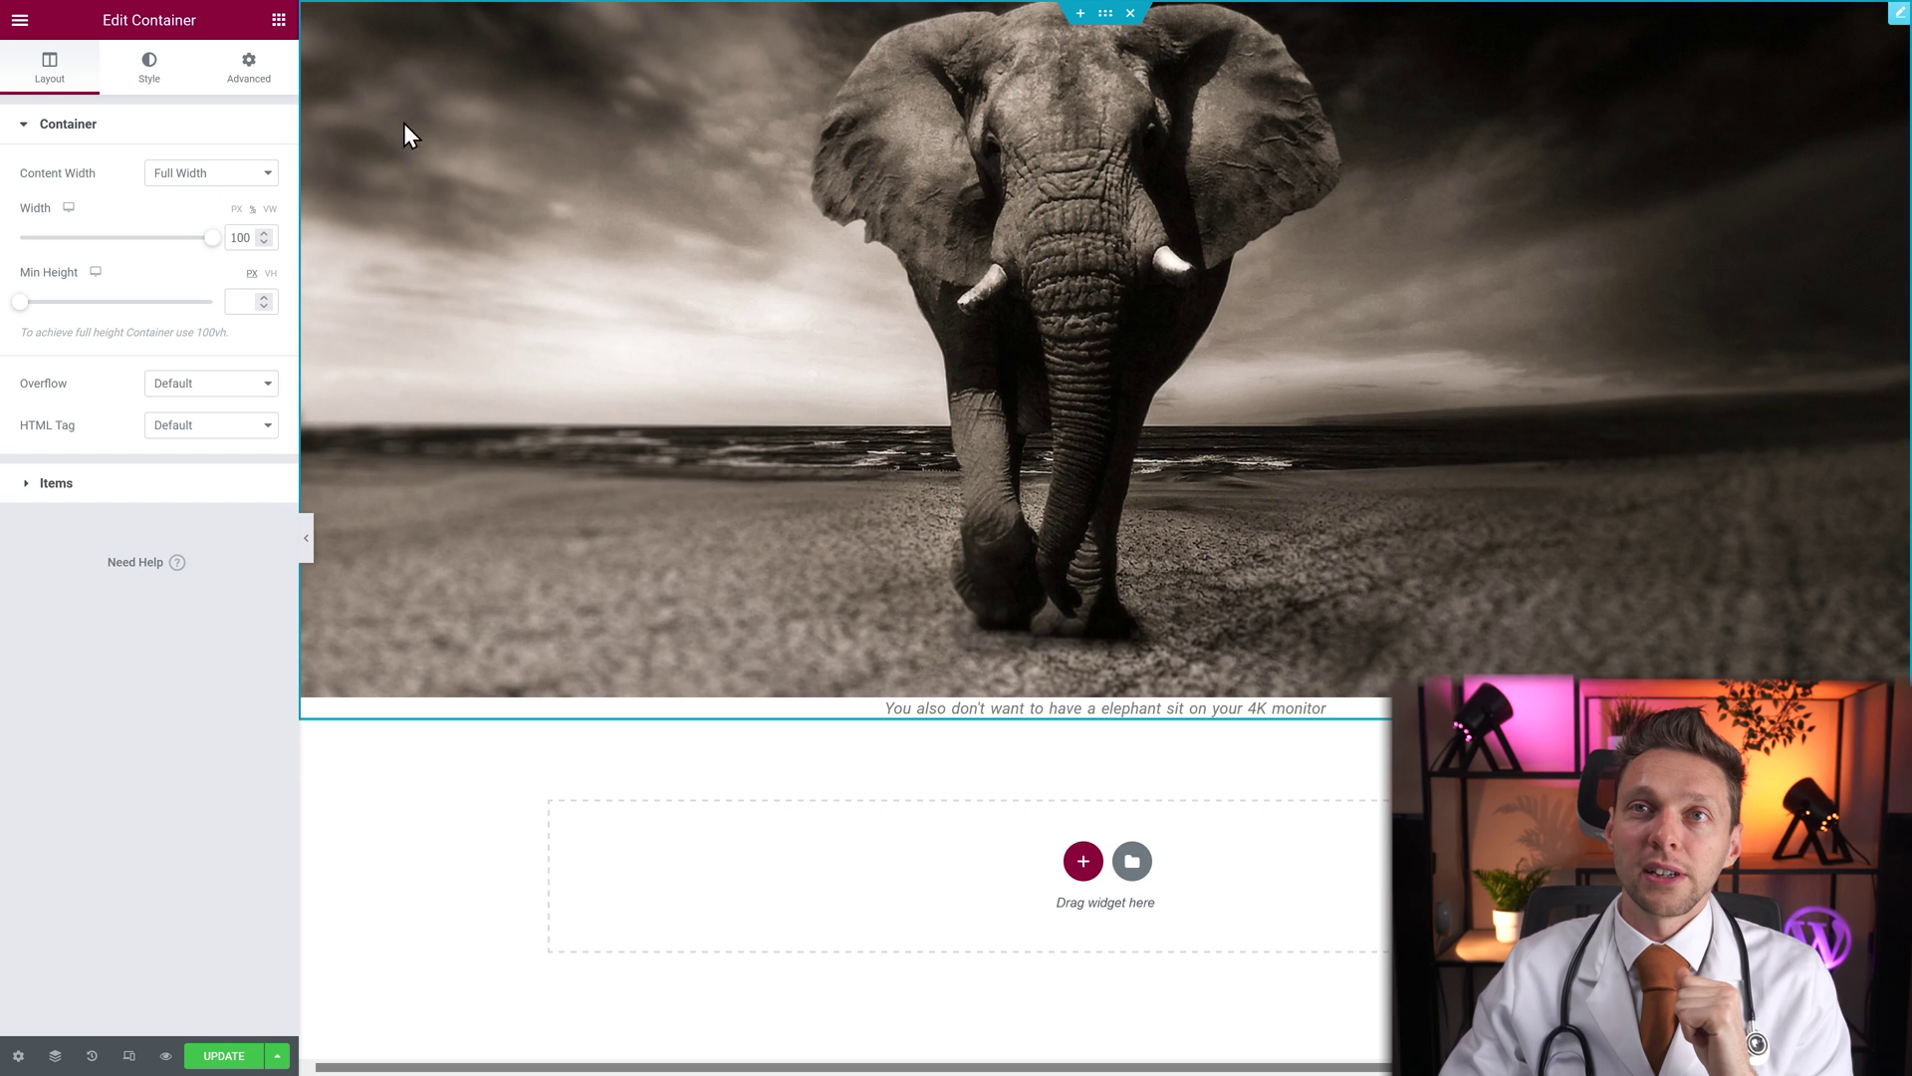
left_click(147, 78)
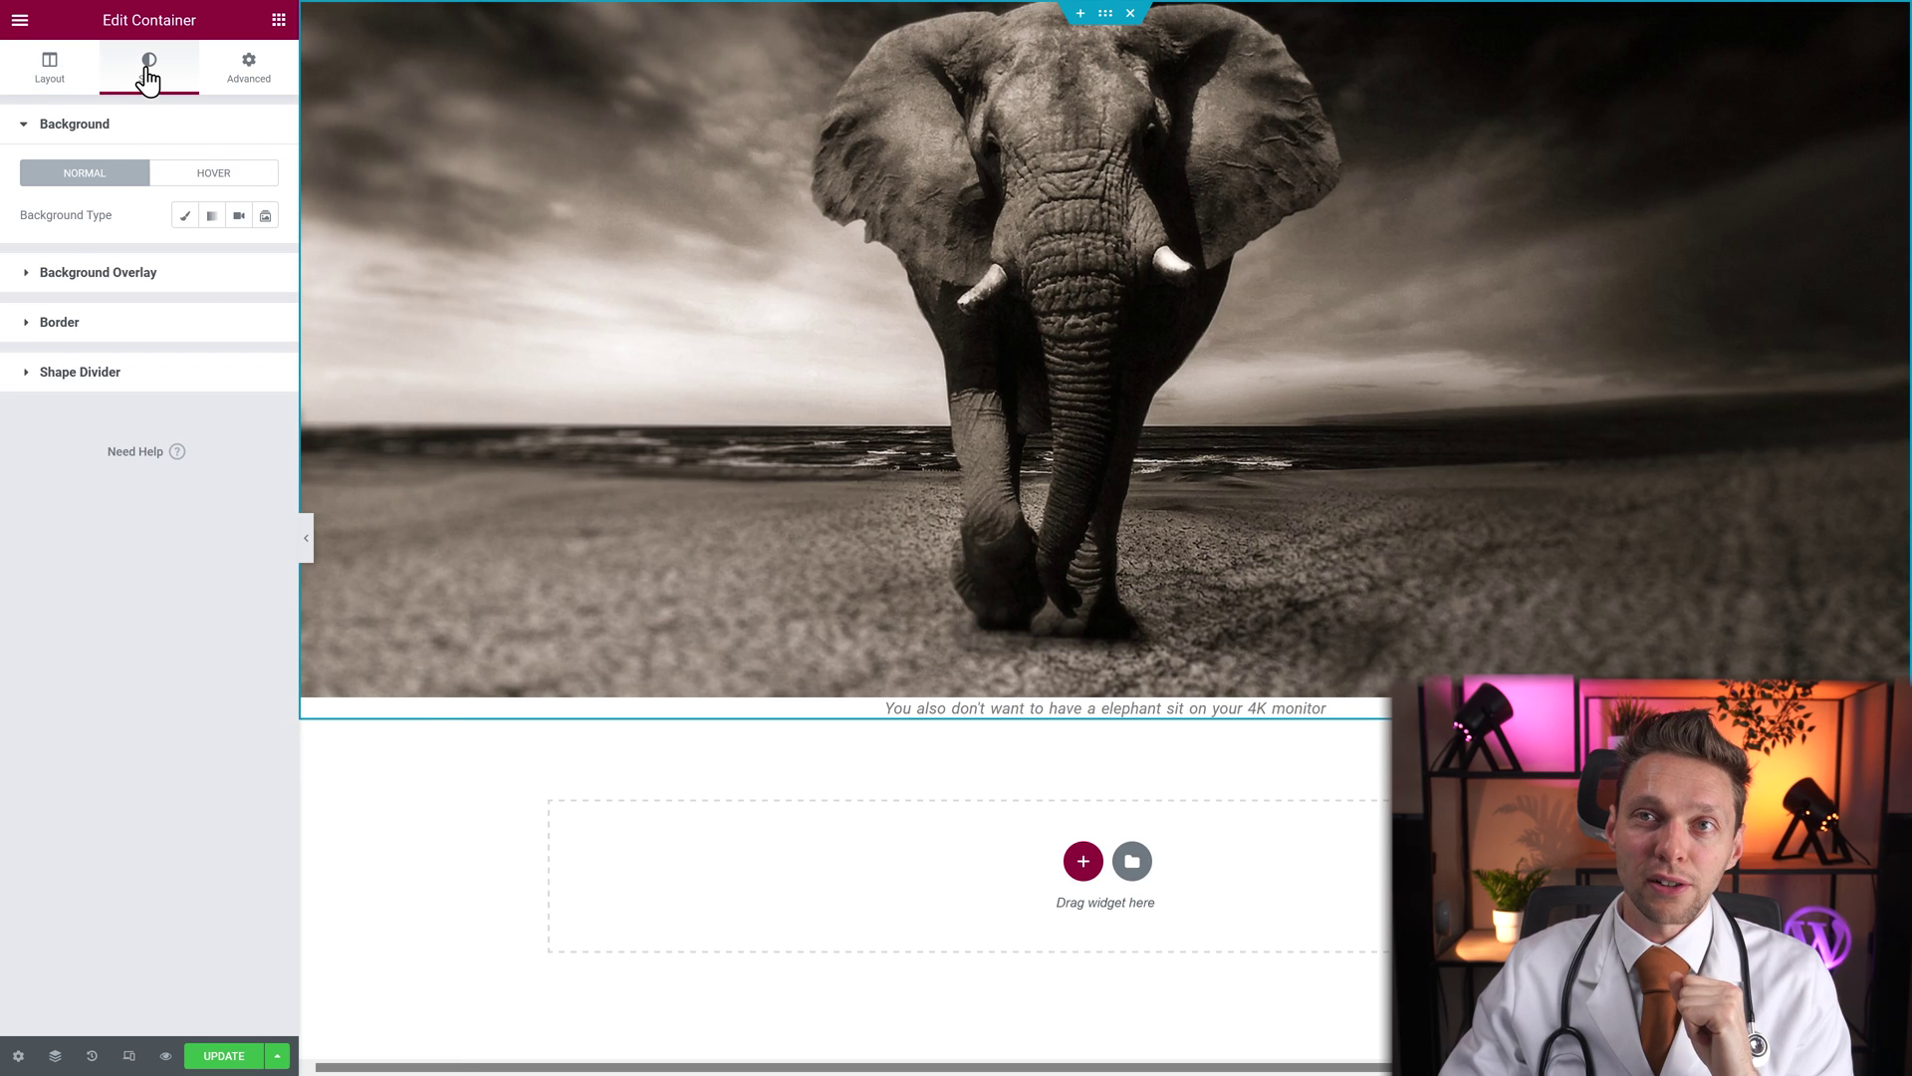
left_click(186, 216)
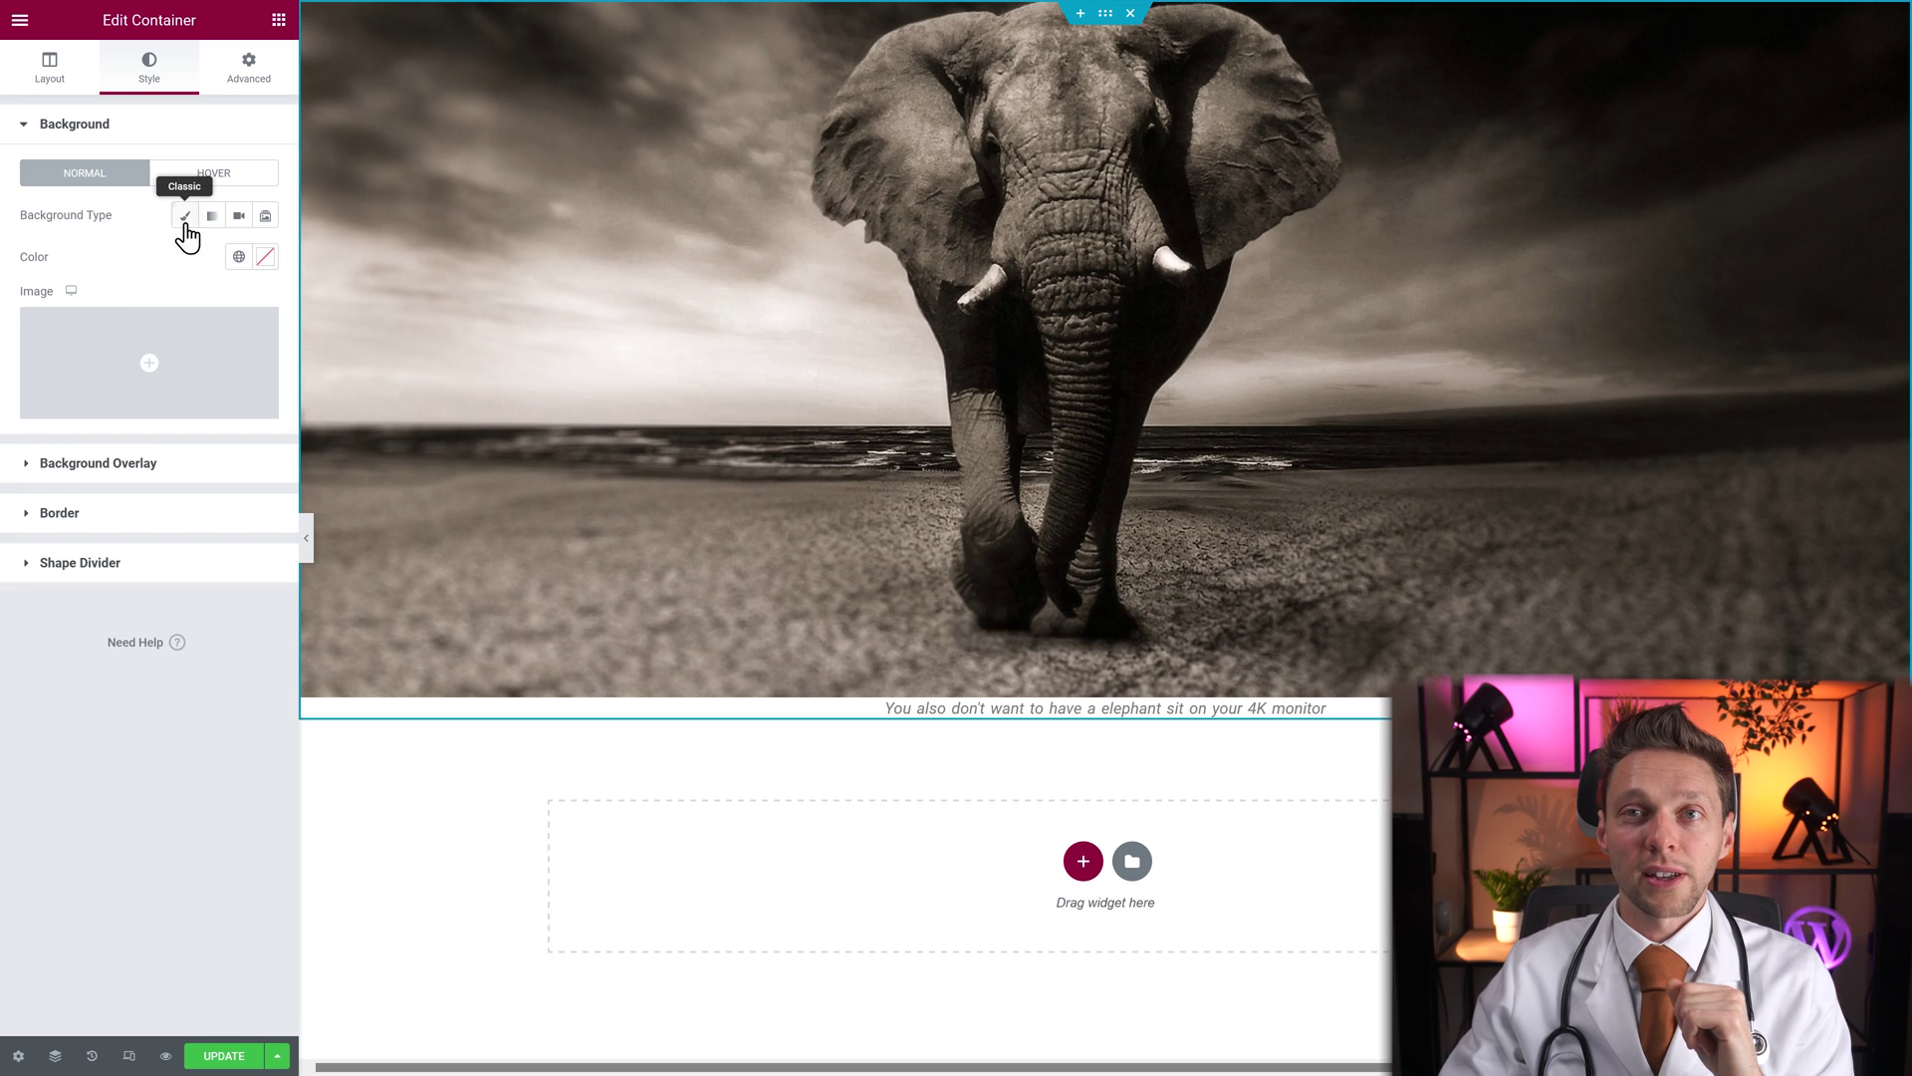
left_click(156, 374)
left_click(342, 306)
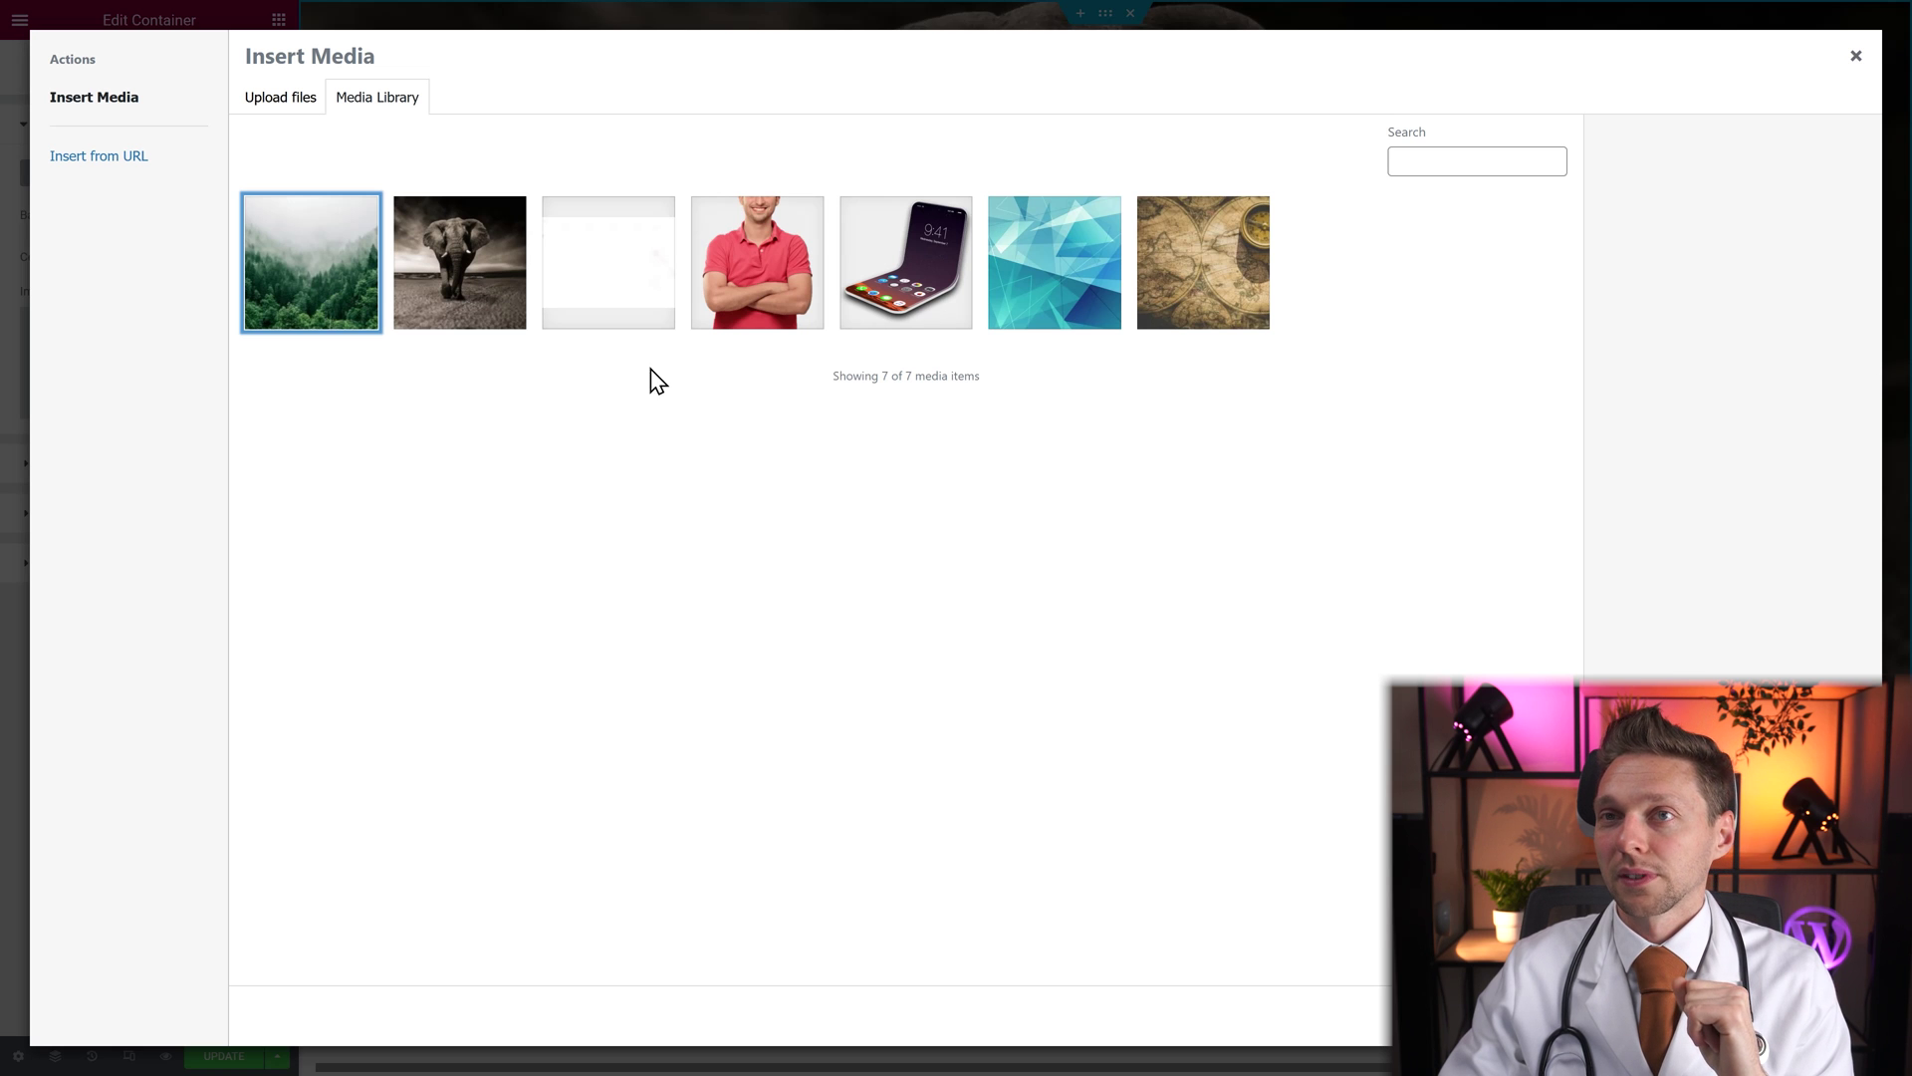
left_click(278, 277)
left_click(1812, 1015)
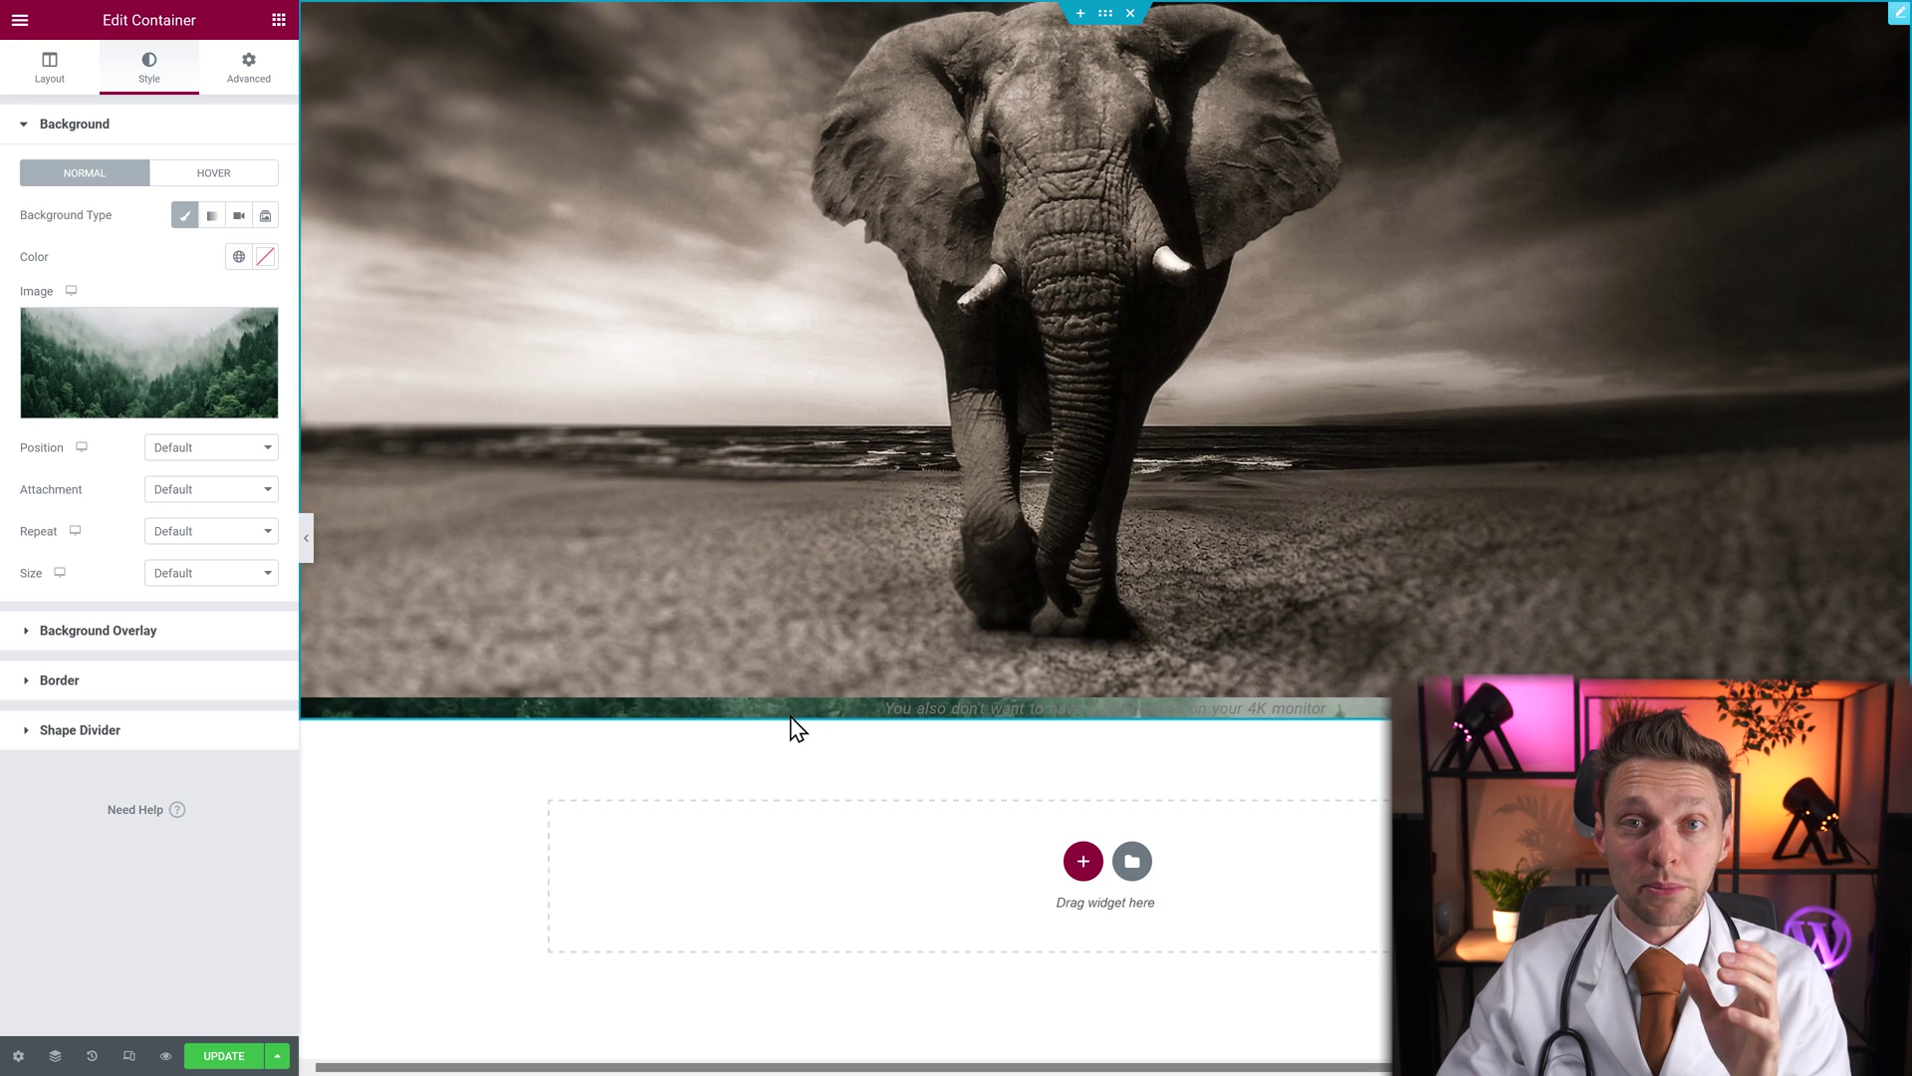
Replace the widget's elephant picture with man.png from the Media Library
left_click(1251, 153)
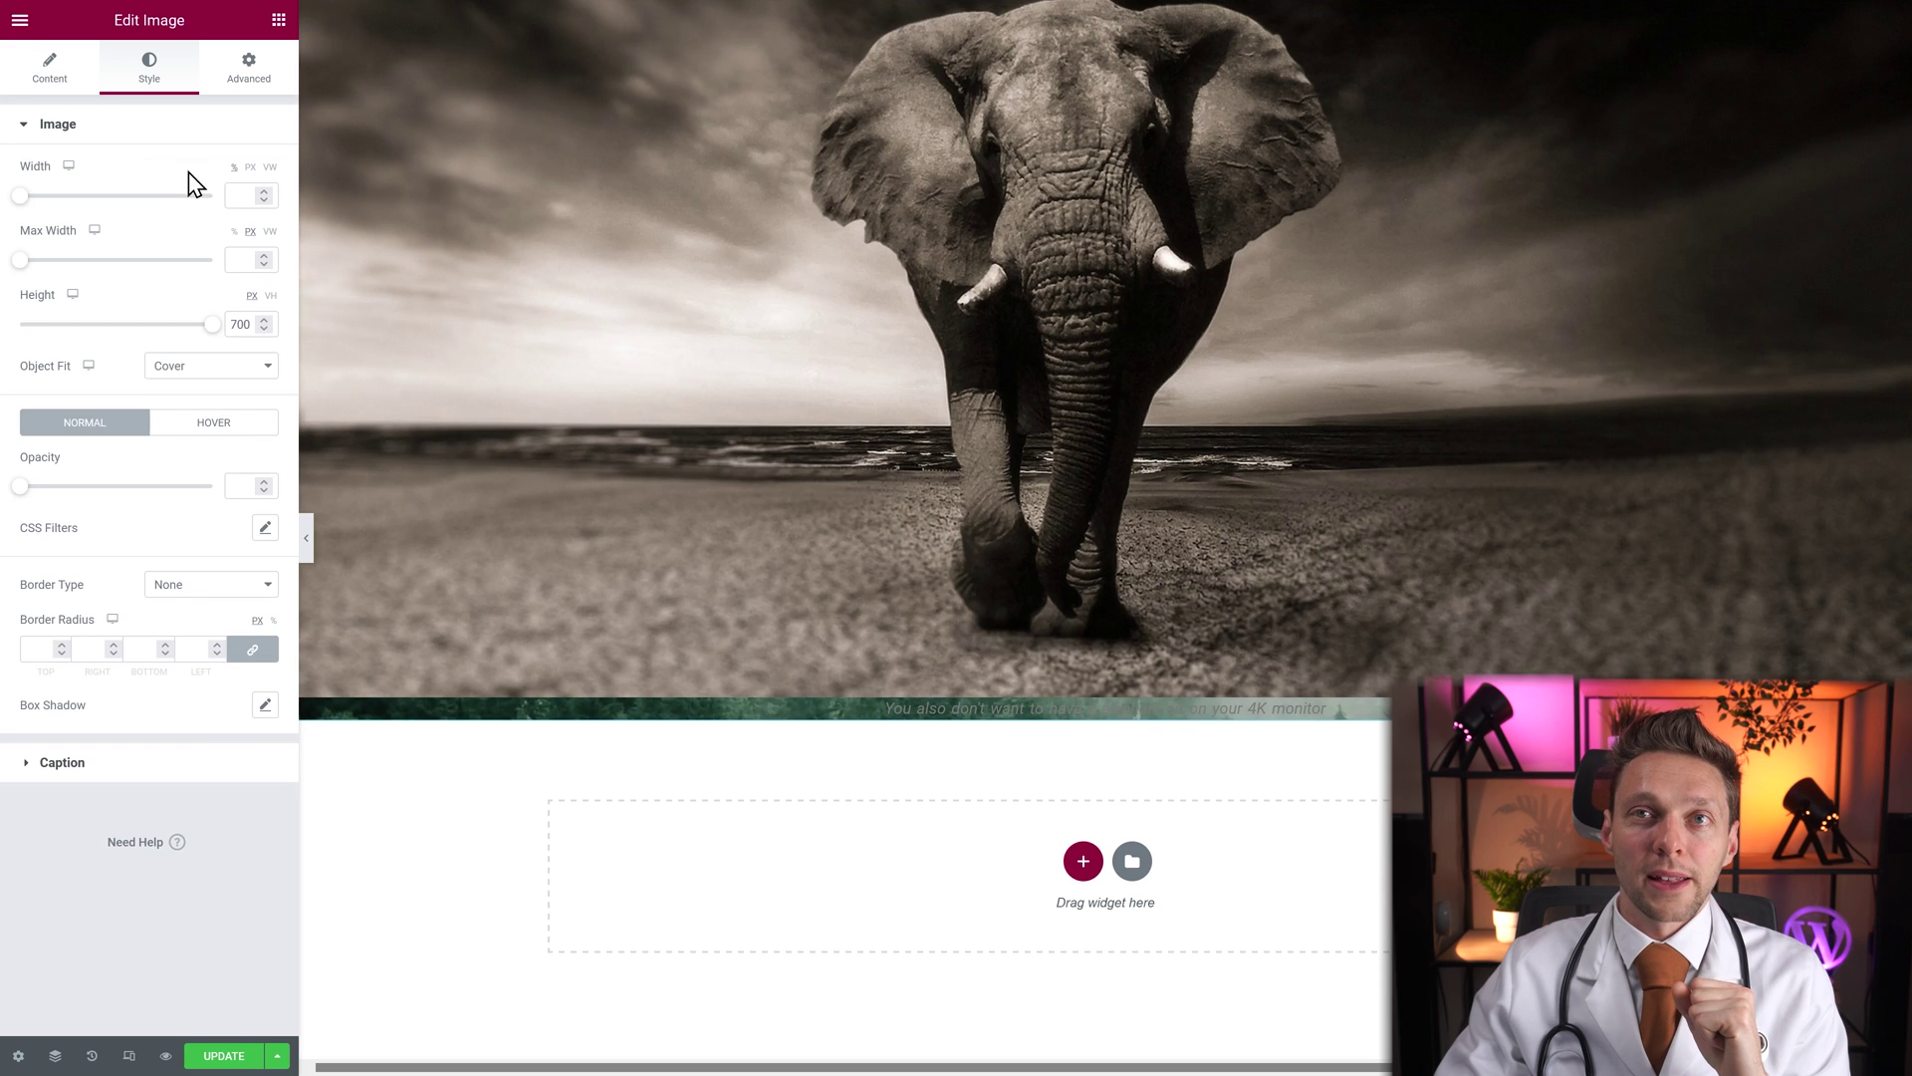
left_click(52, 86)
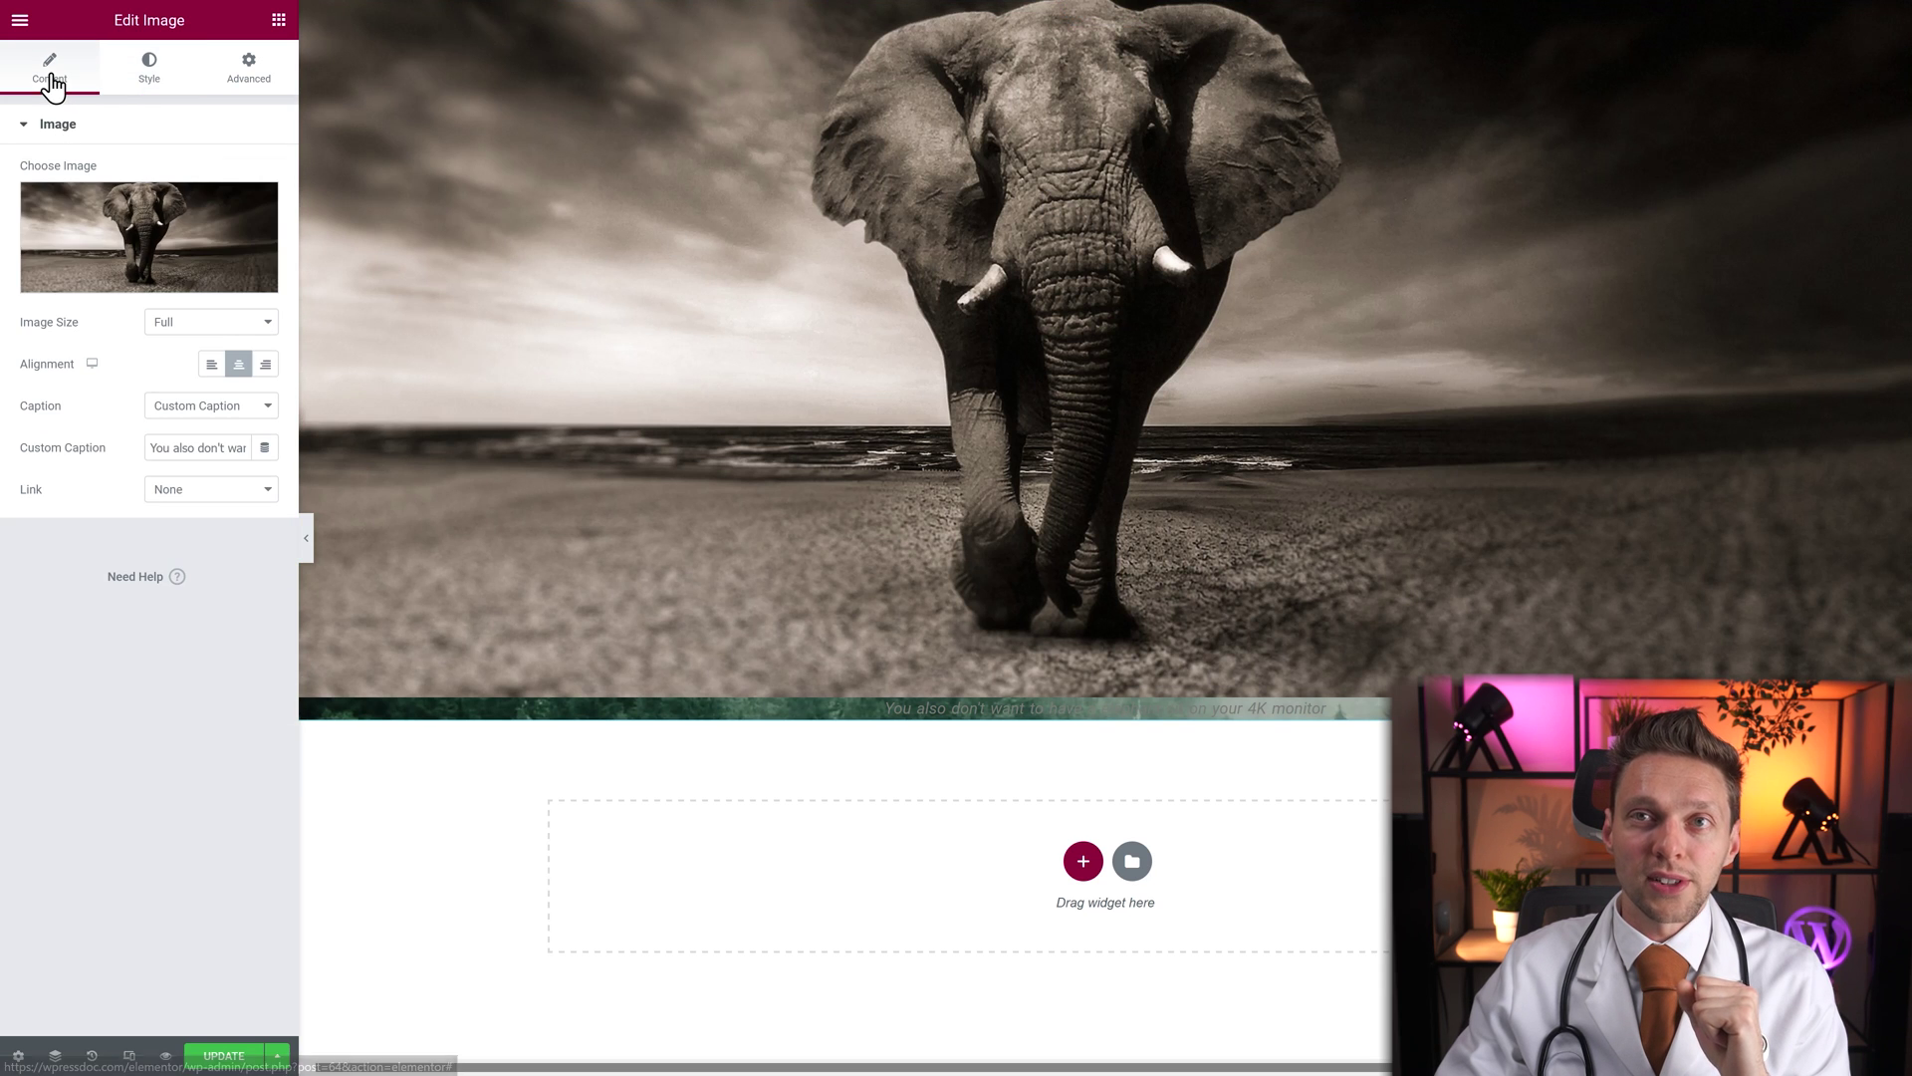
left_click(149, 249)
left_click(780, 289)
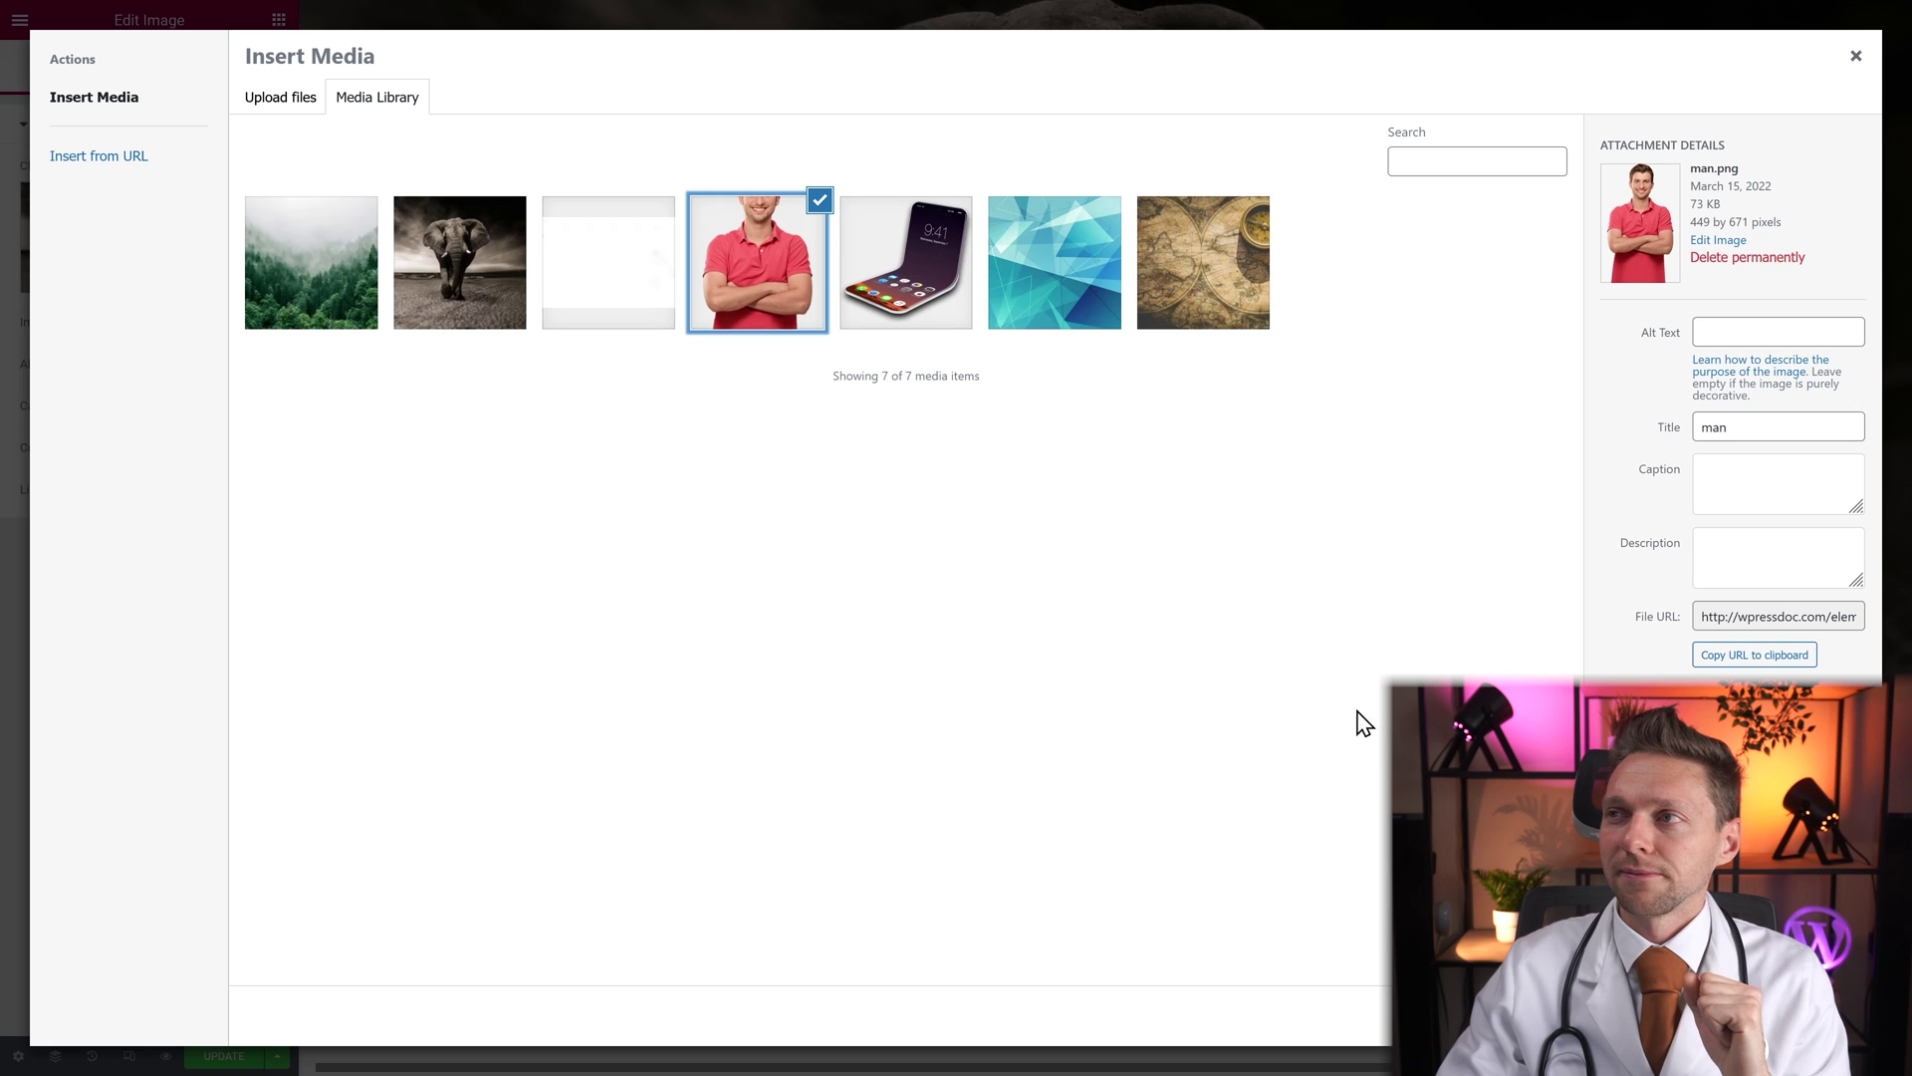
left_click(1813, 1016)
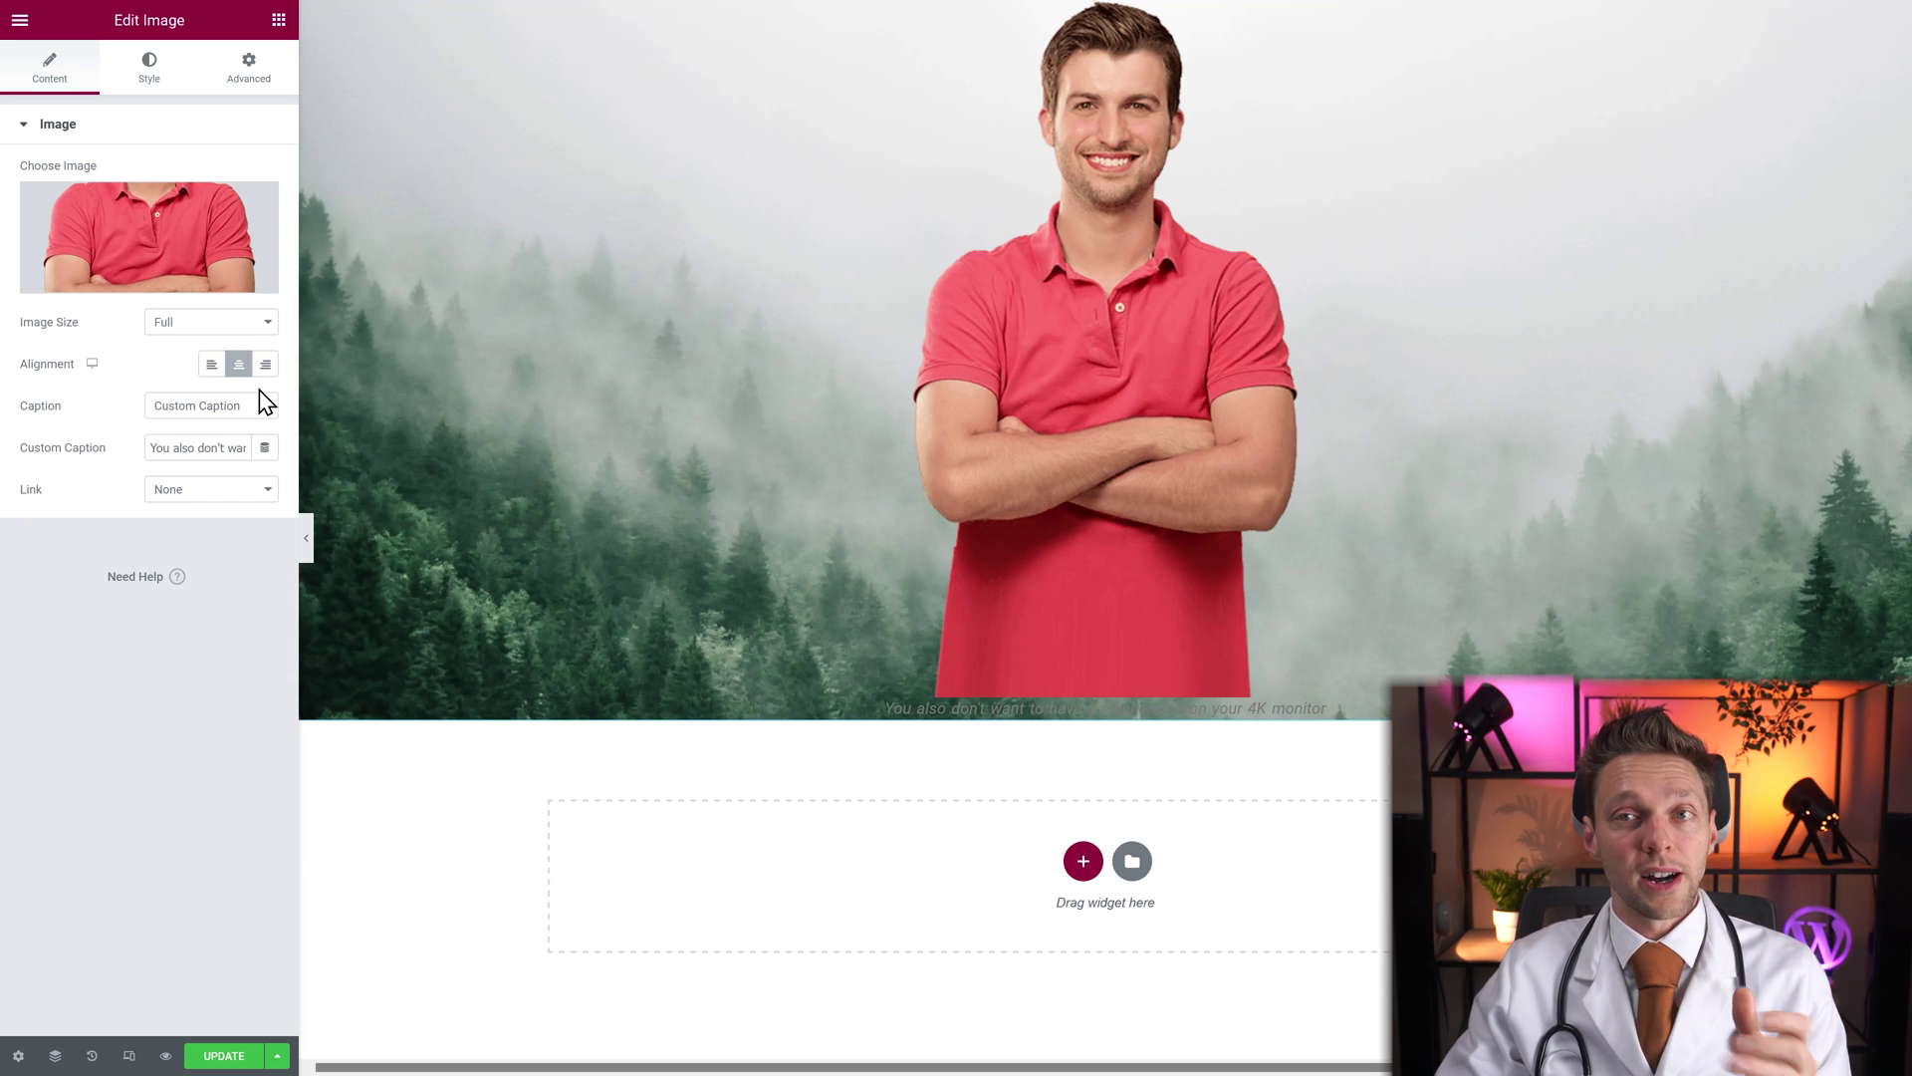
Try a lower opacity on the man image, then undo it back to default
left_click(156, 95)
left_click_drag(47, 488, 179, 499)
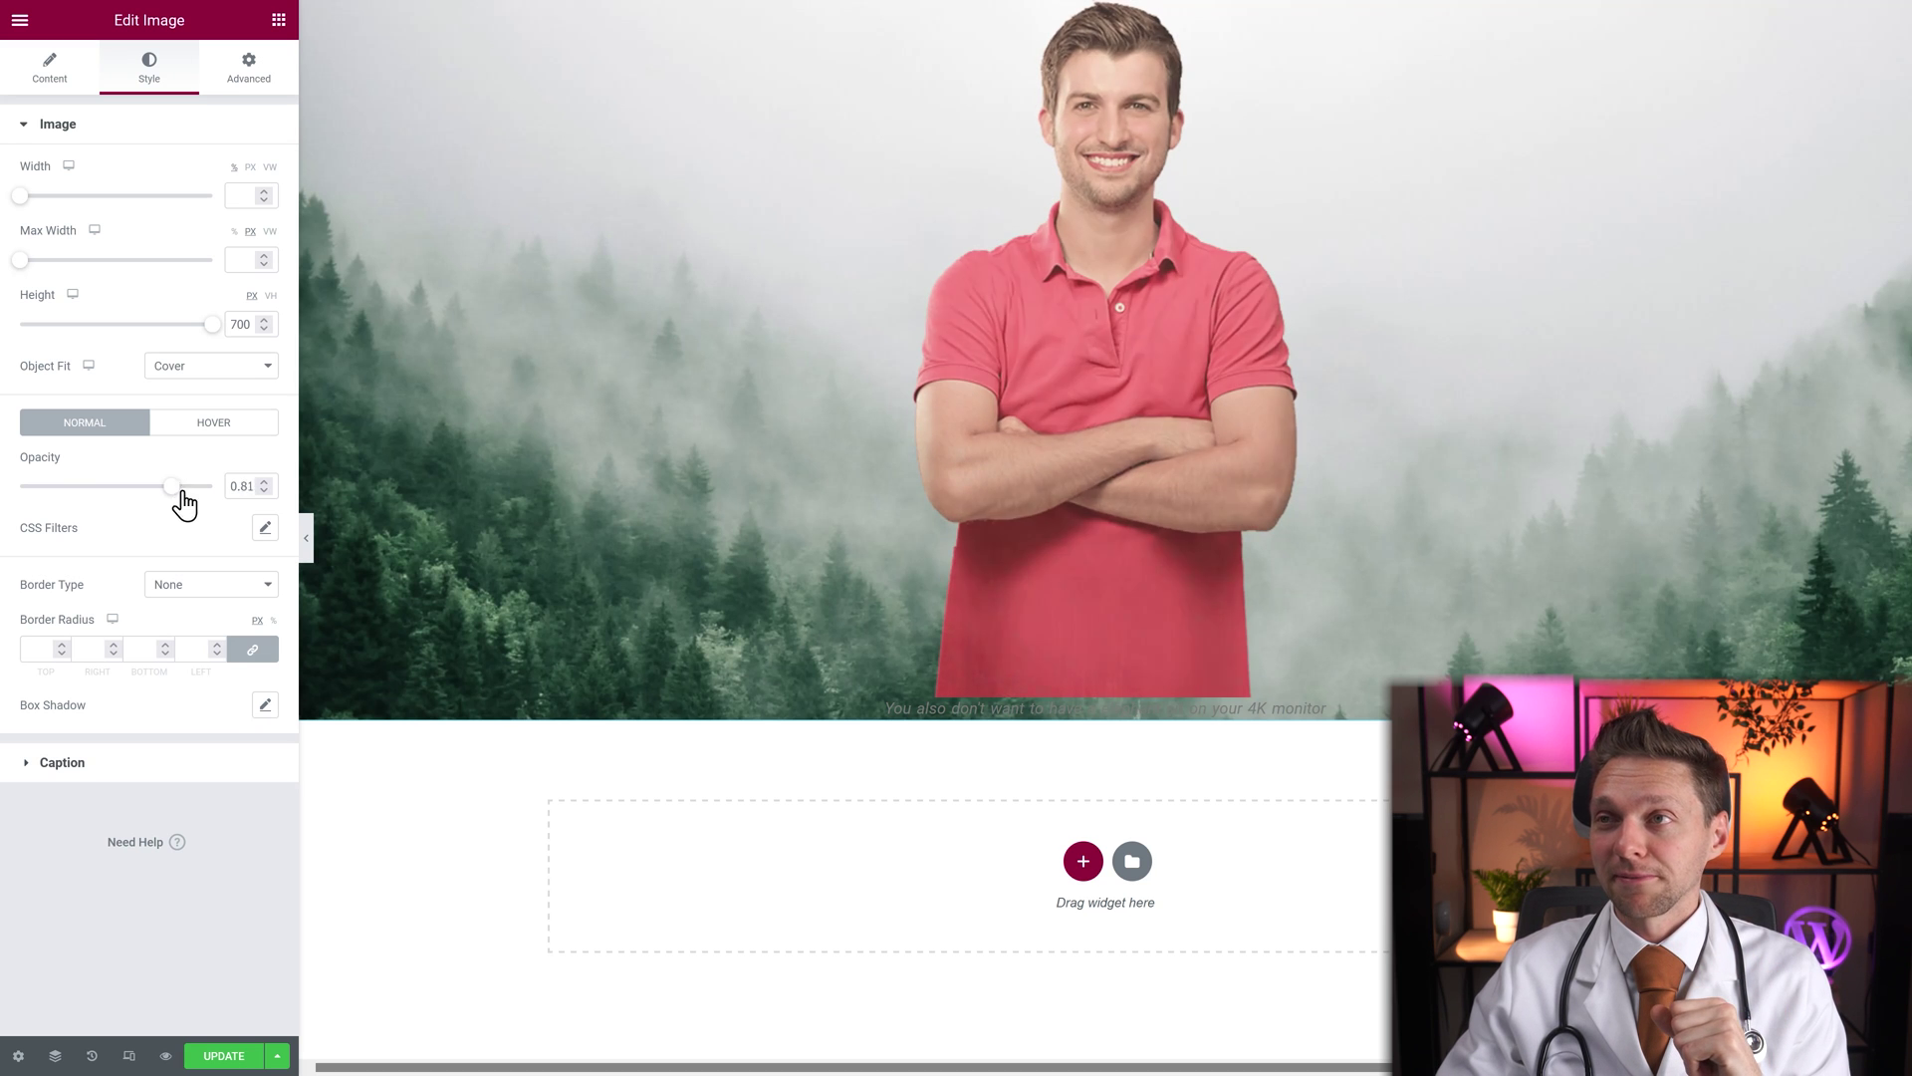
key("ctrl+z")
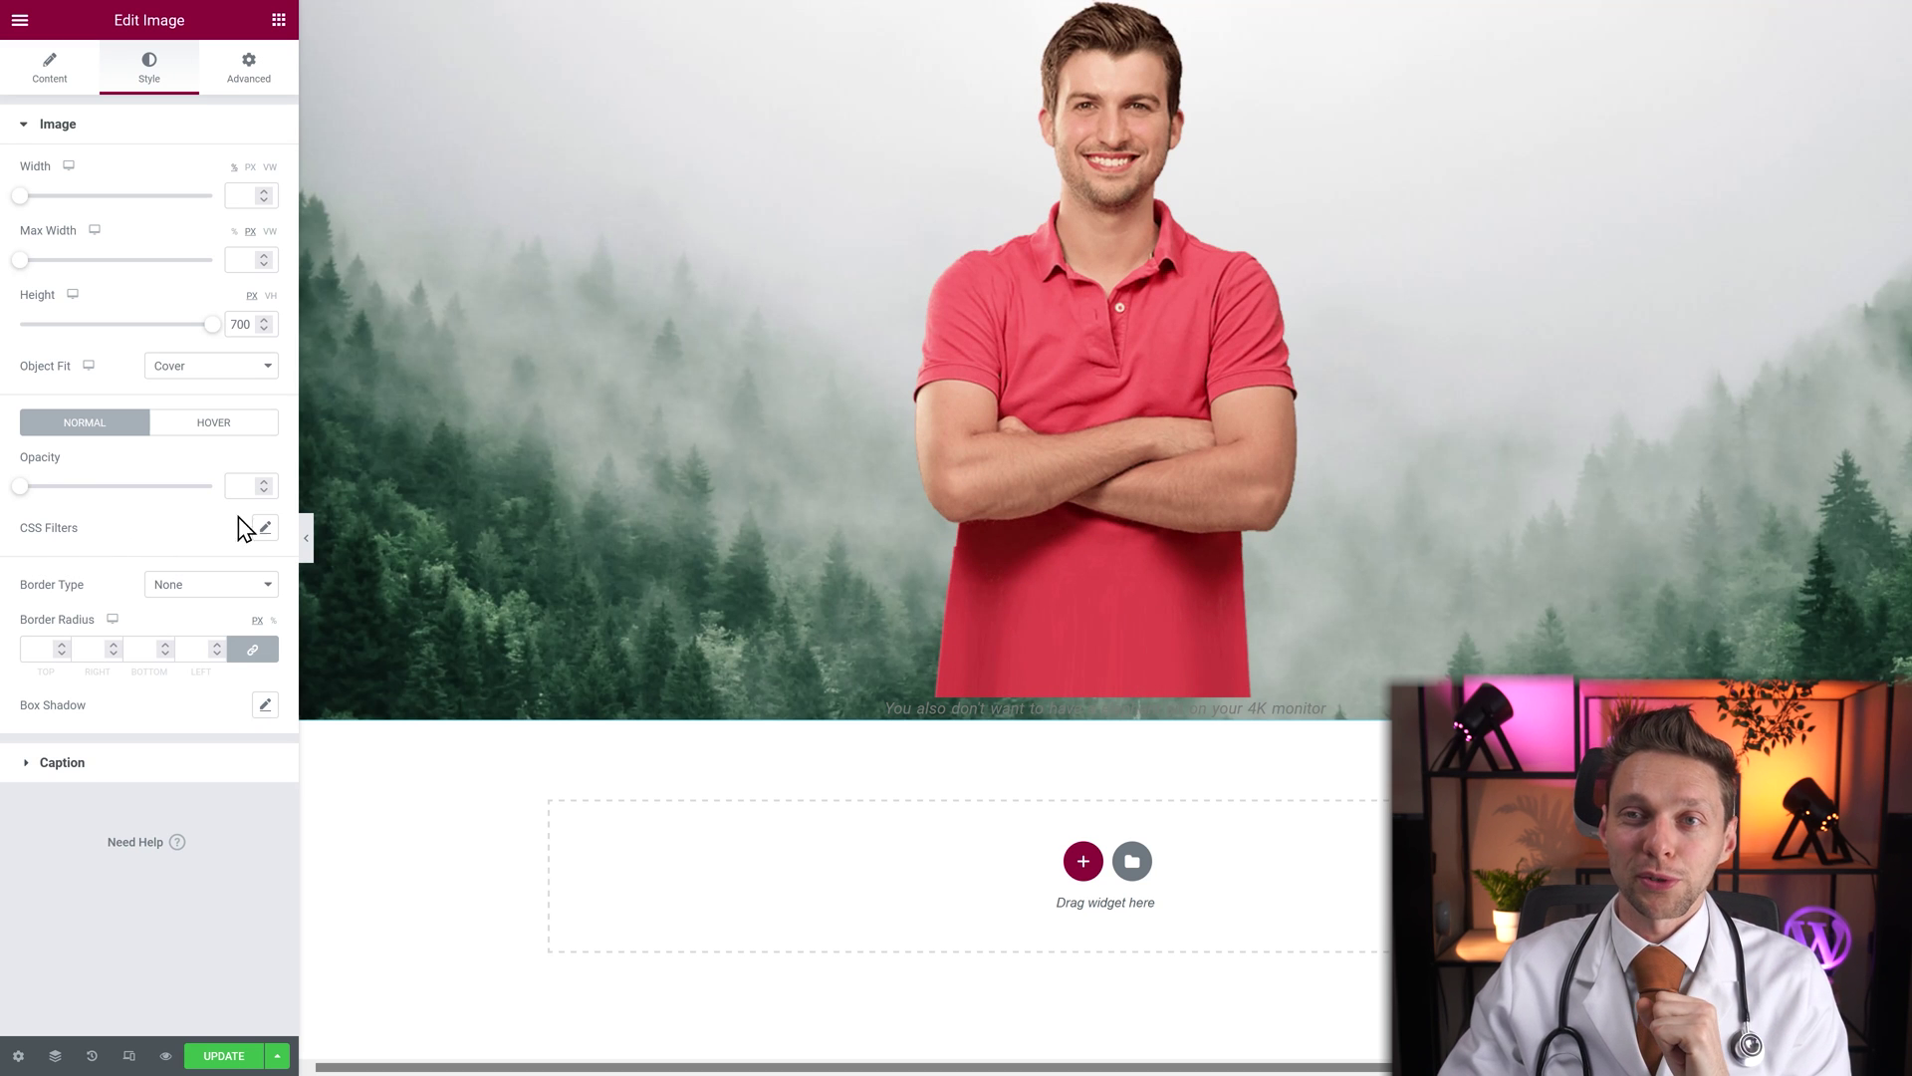
Experiment with blur, brightness, contrast, saturation and hue filters, then reset them to default
left_click(265, 526)
mouse_move(42, 602)
left_mouse_down()
mouse_move(115, 601)
mouse_move(36, 599)
left_mouse_up()
mouse_move(117, 650)
left_mouse_down()
mouse_move(90, 670)
mouse_move(124, 667)
mouse_move(40, 673)
mouse_move(102, 665)
left_mouse_up()
left_click_drag(110, 709, 138, 769)
left_click_drag(60, 824, 160, 826)
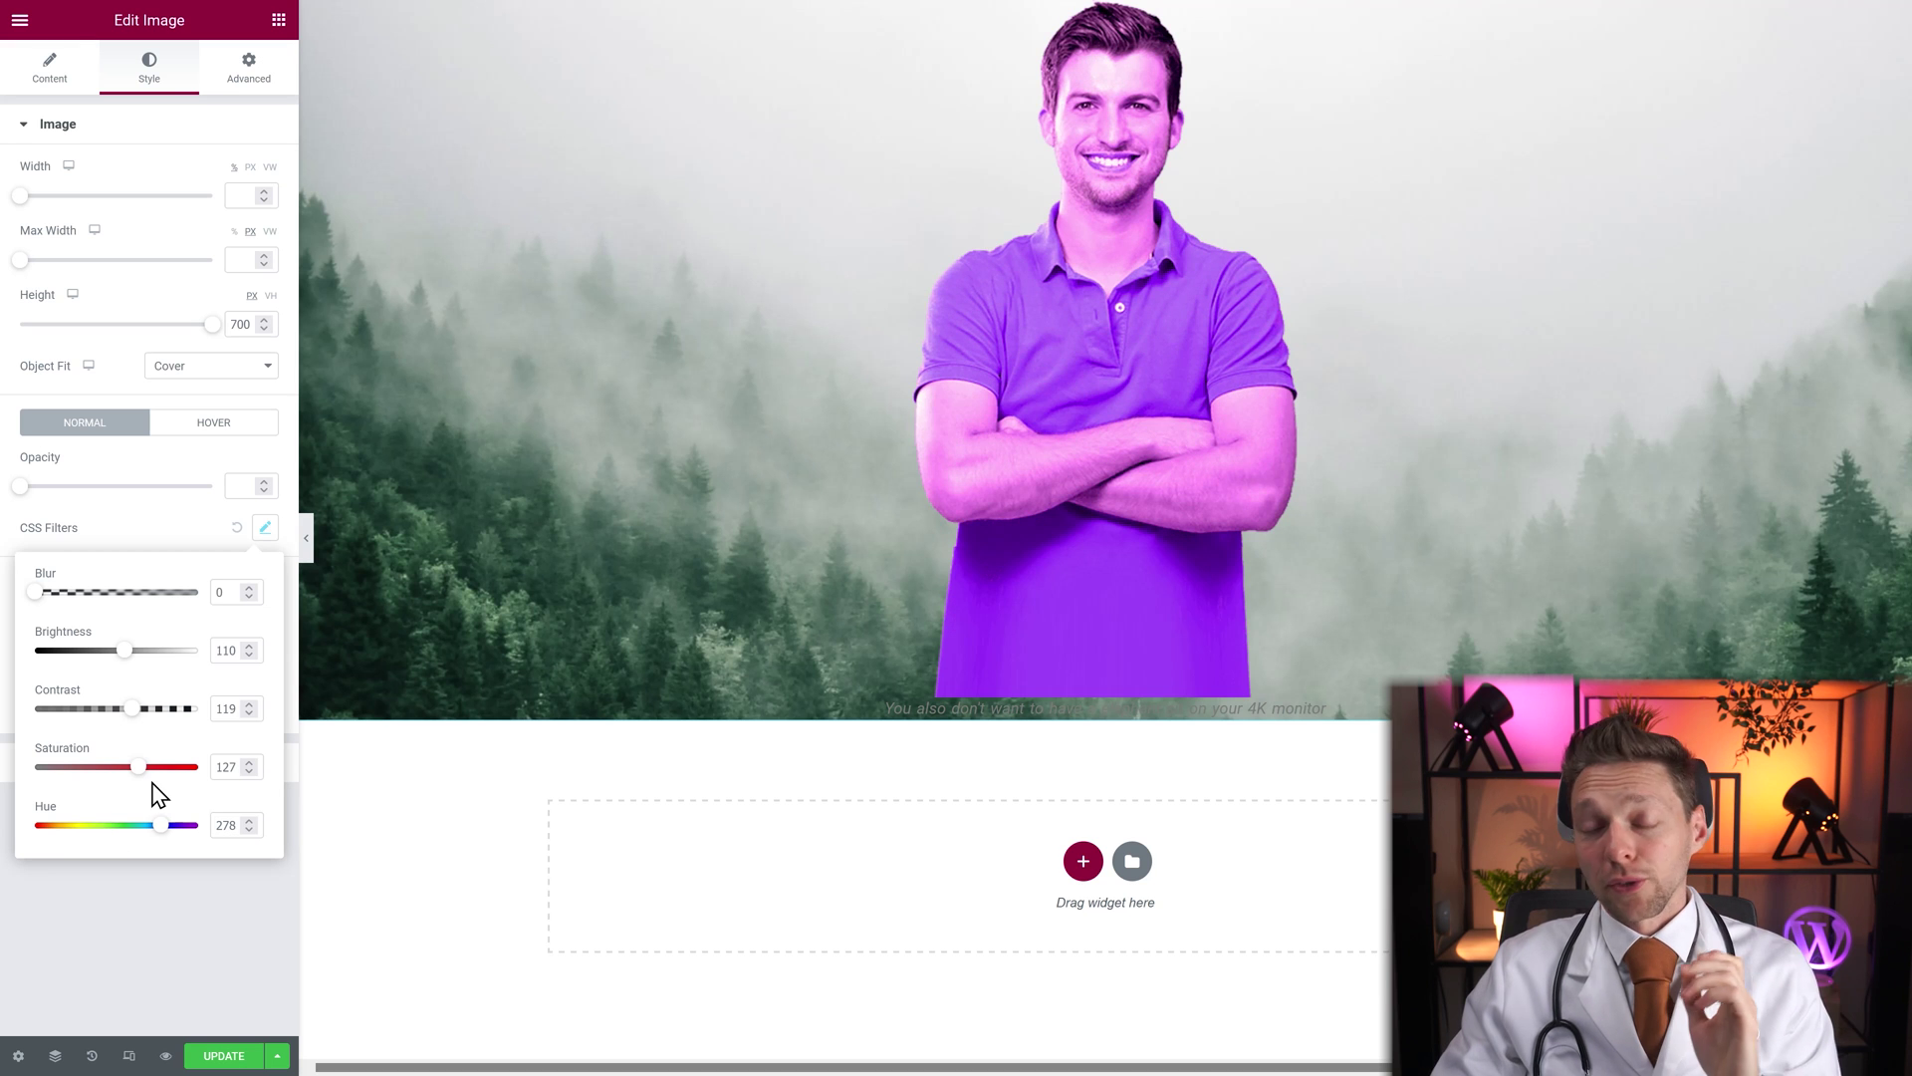
left_click_drag(36, 592, 117, 597)
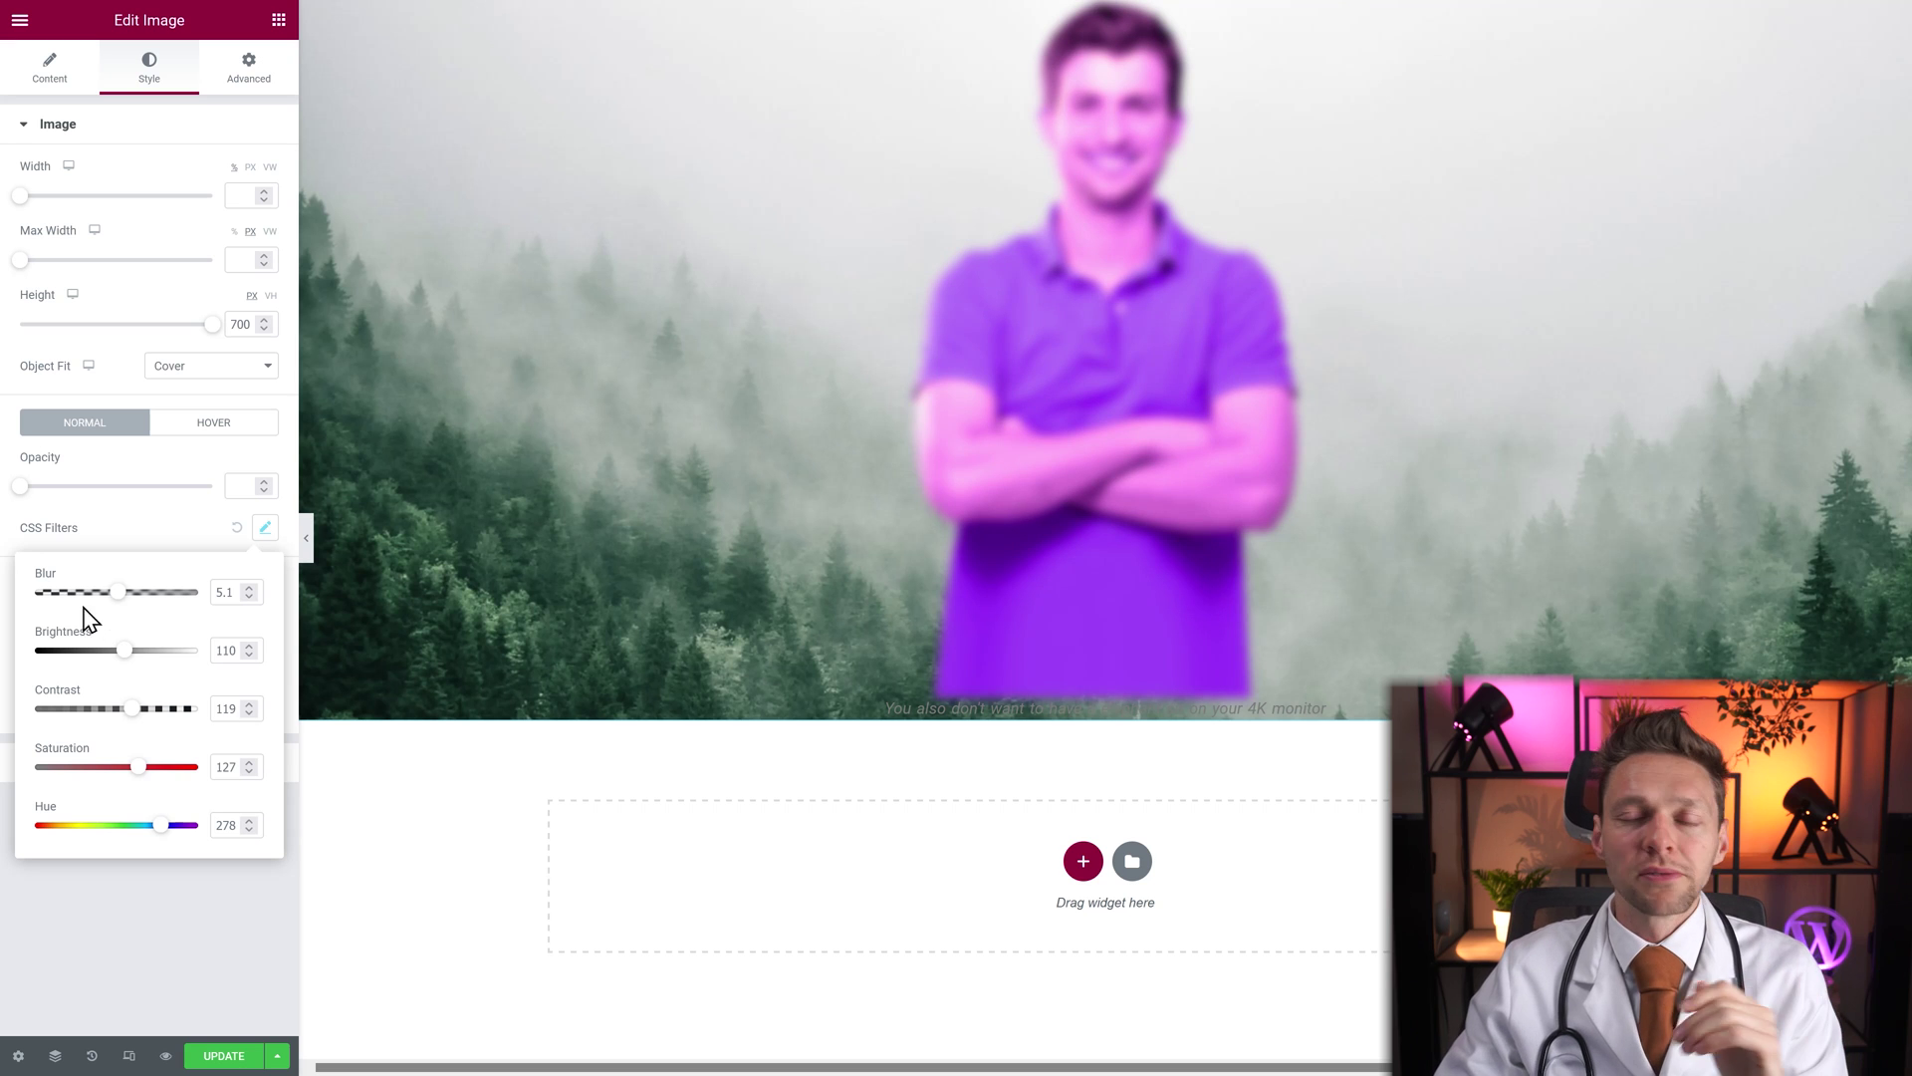
left_click(239, 530)
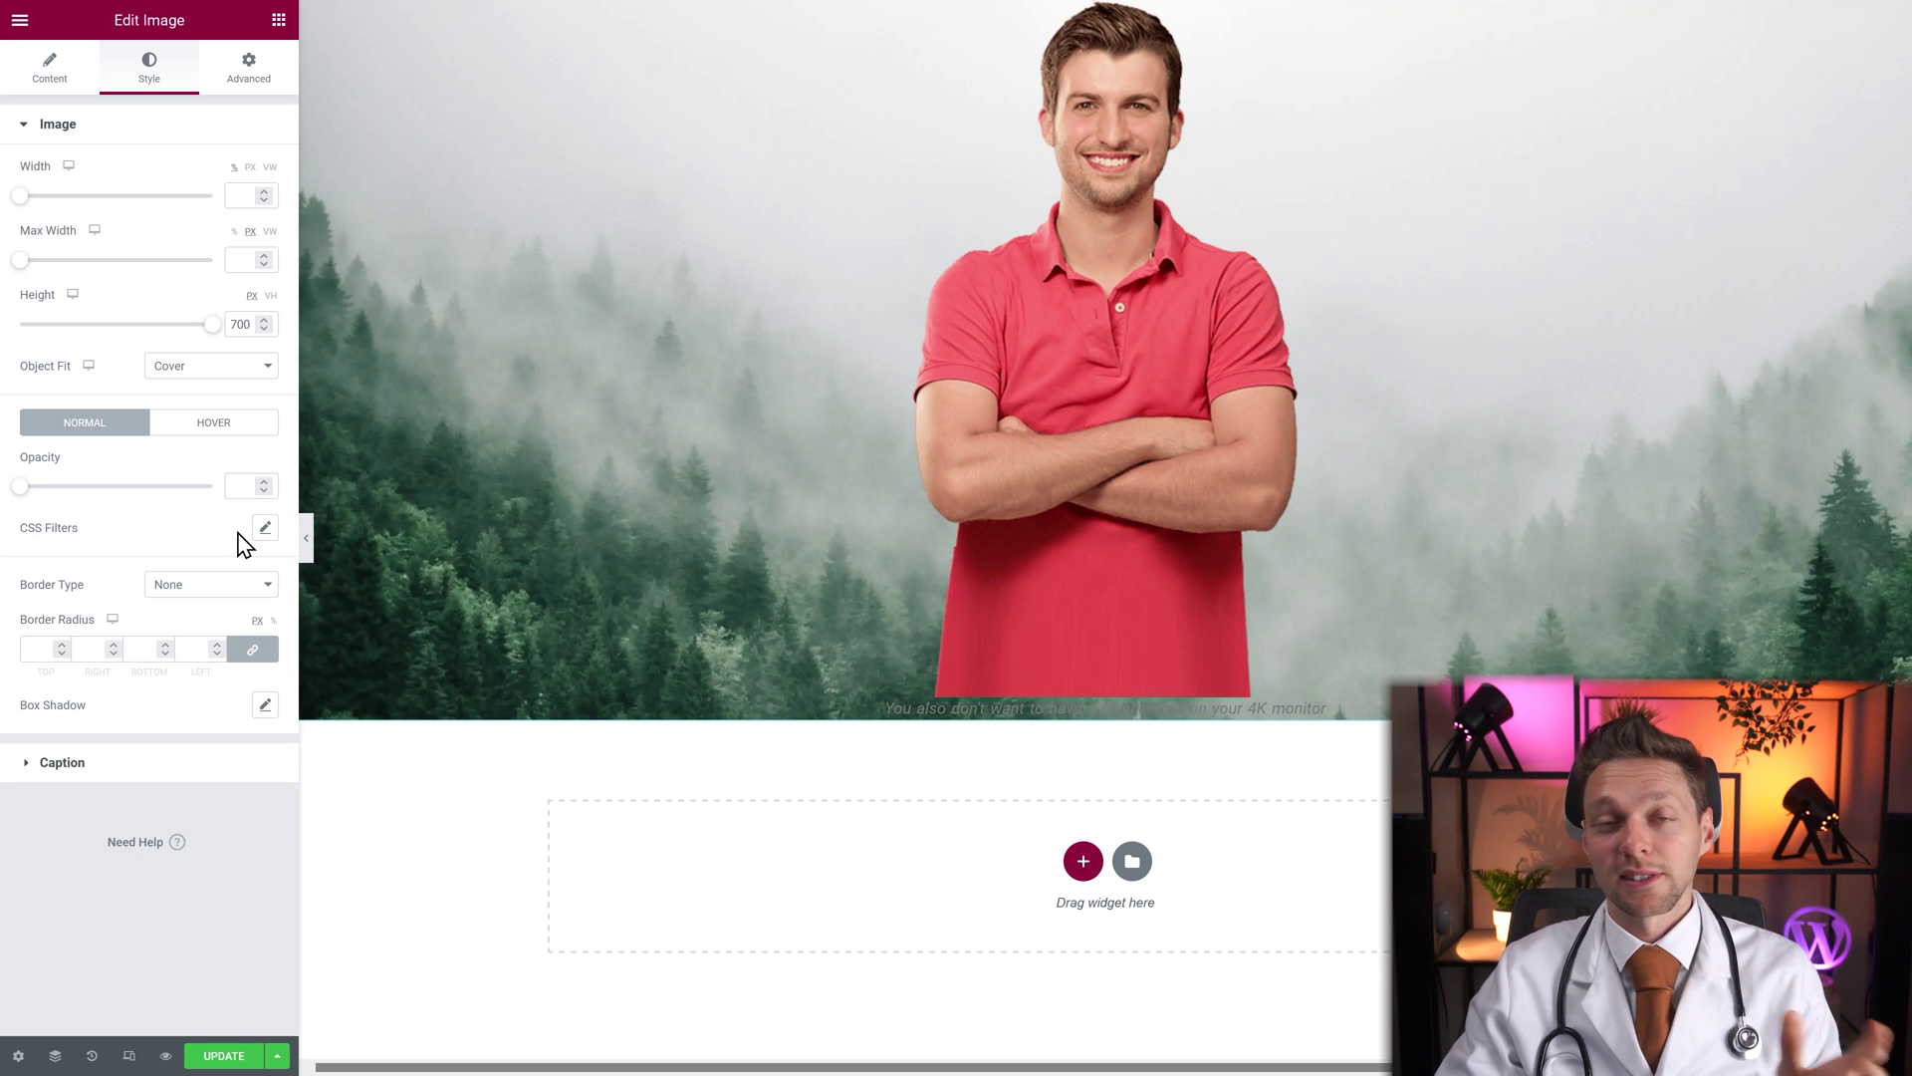
left_click(166, 594)
left_click(76, 603)
left_click(165, 596)
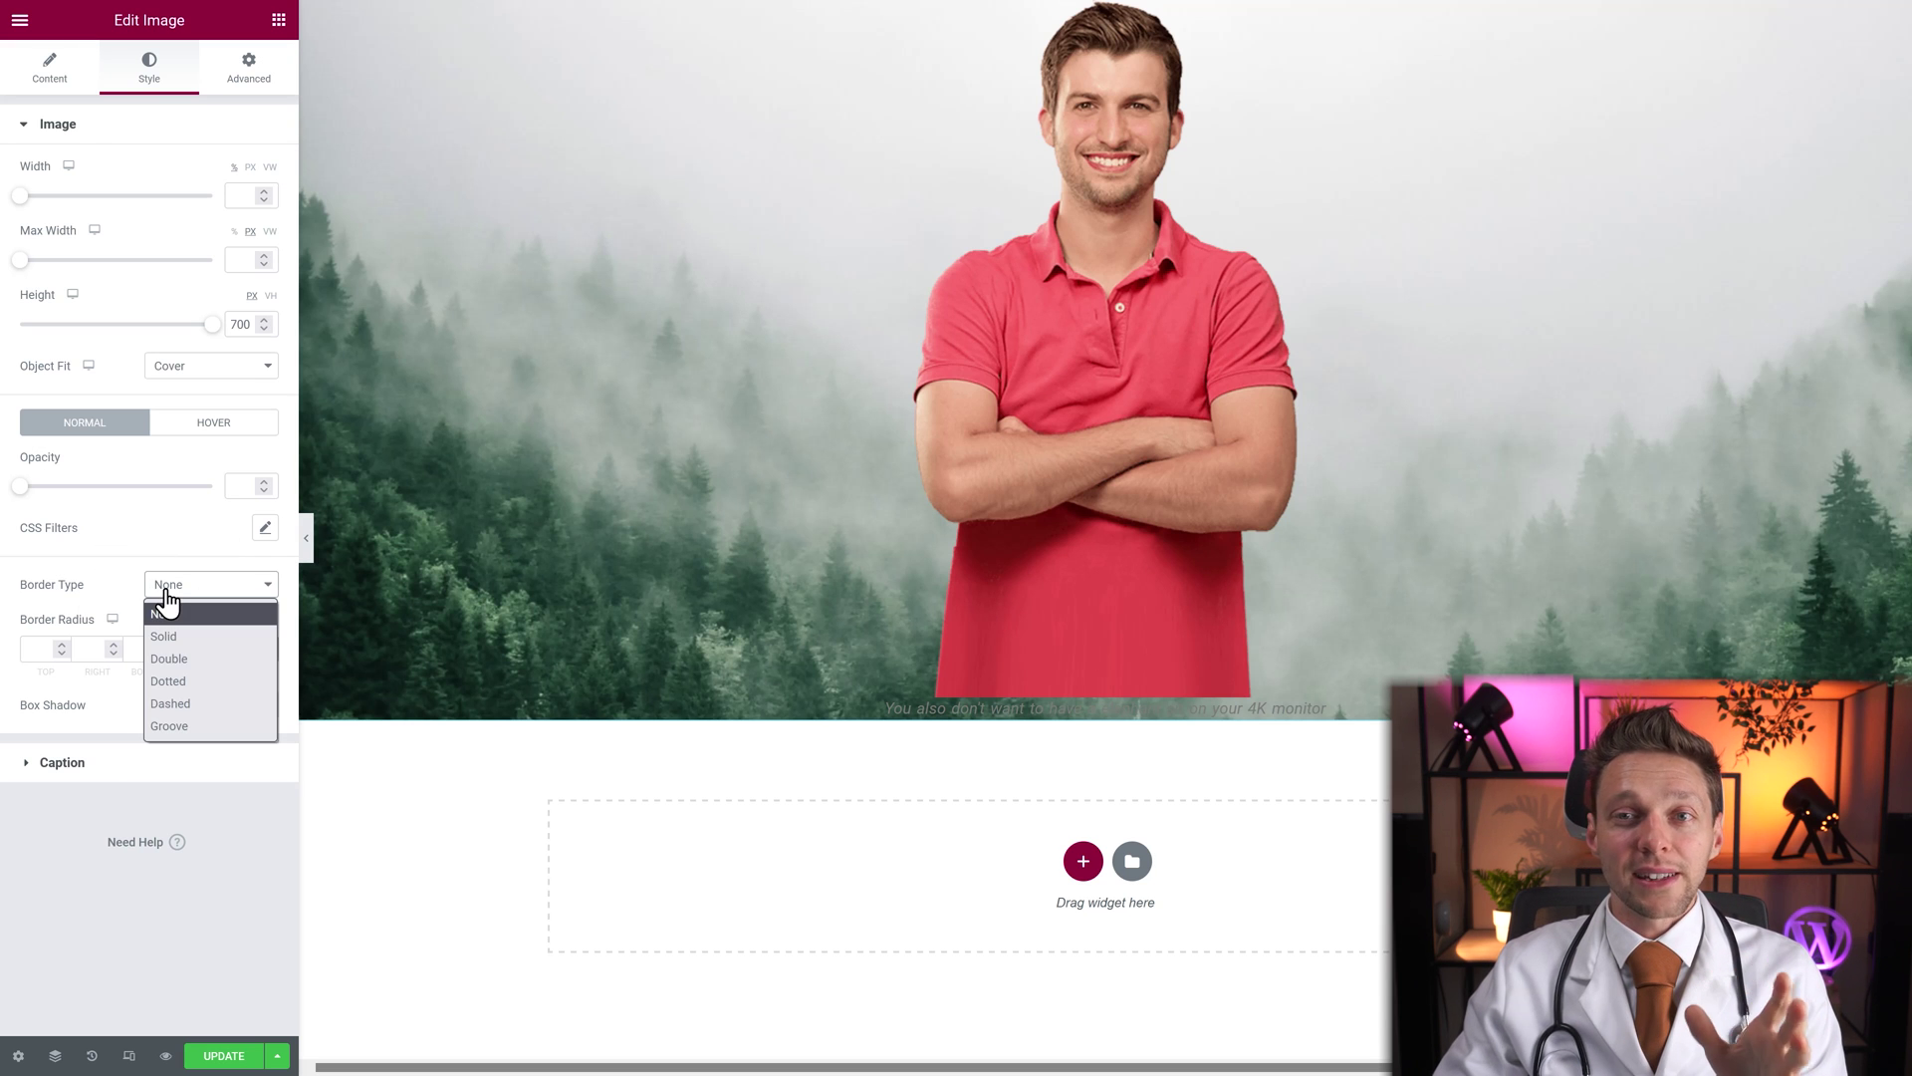
left_click(185, 654)
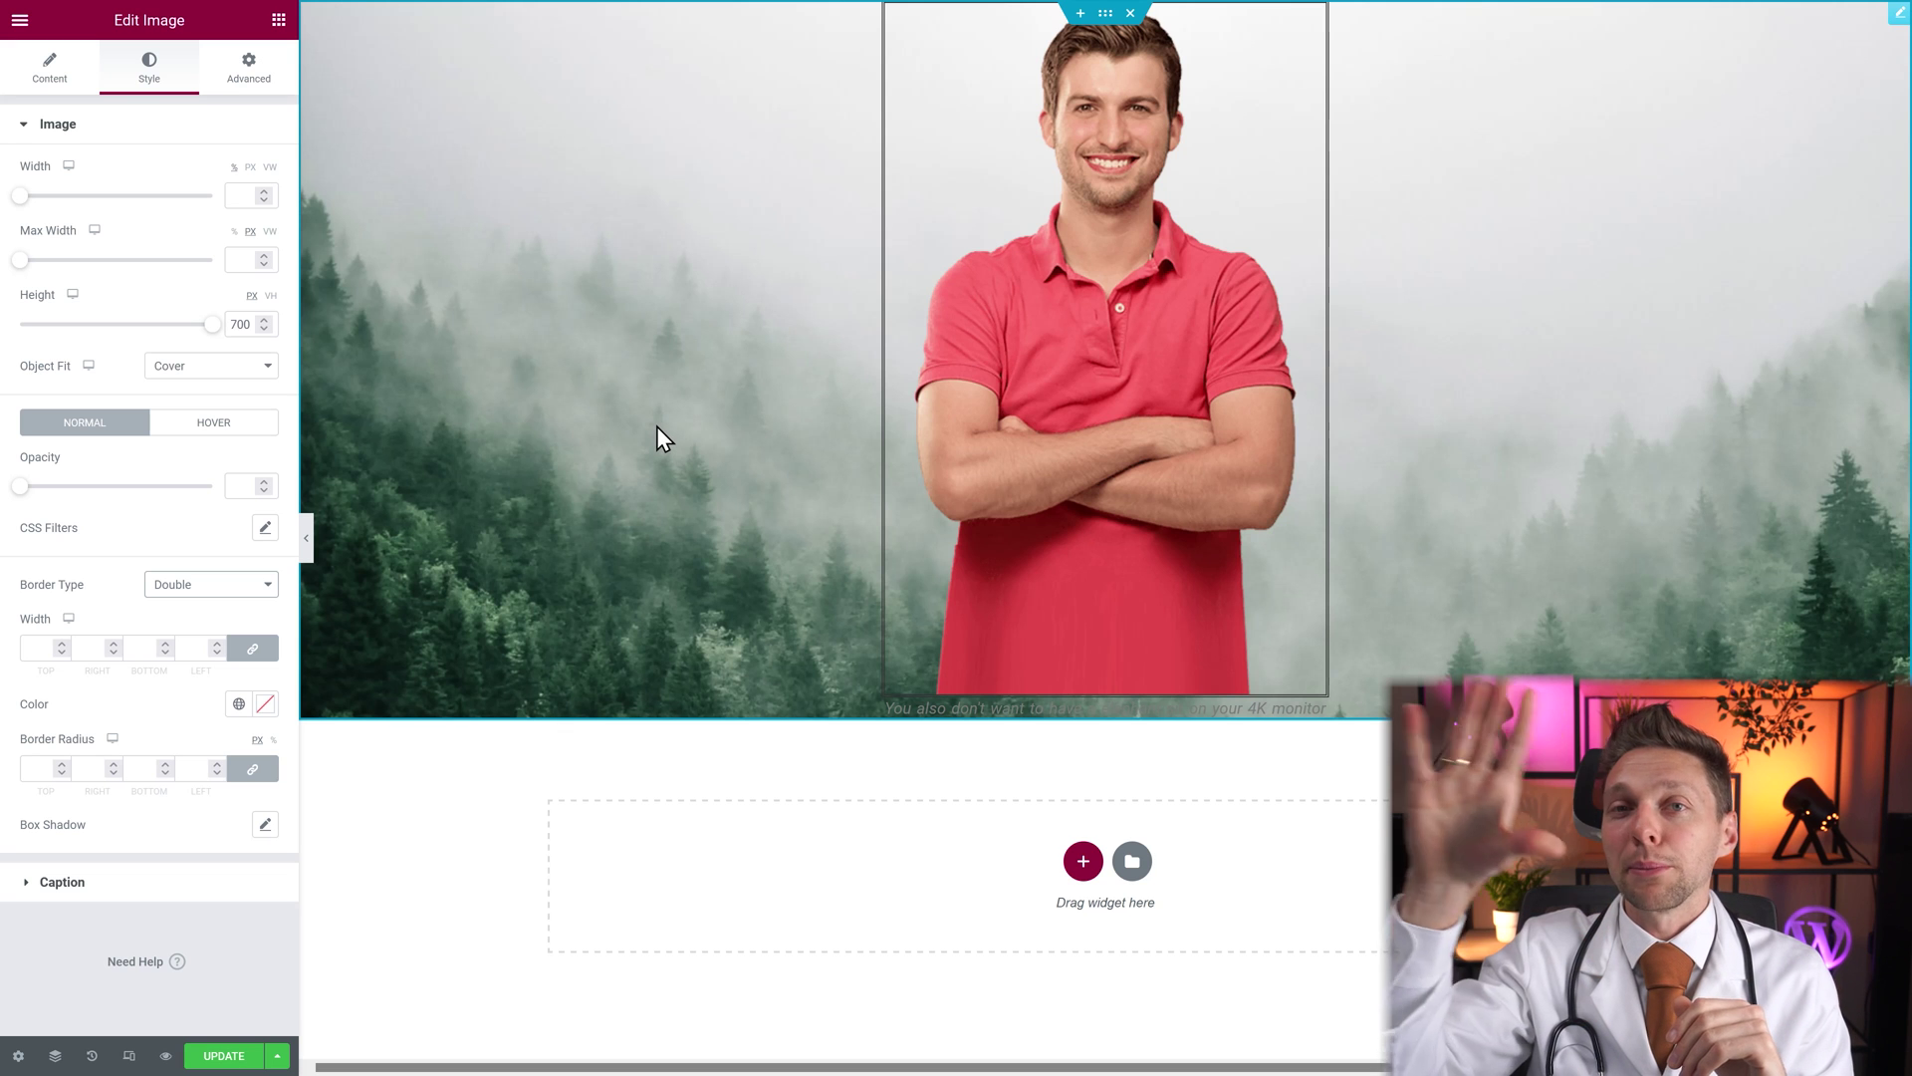
left_click(189, 586)
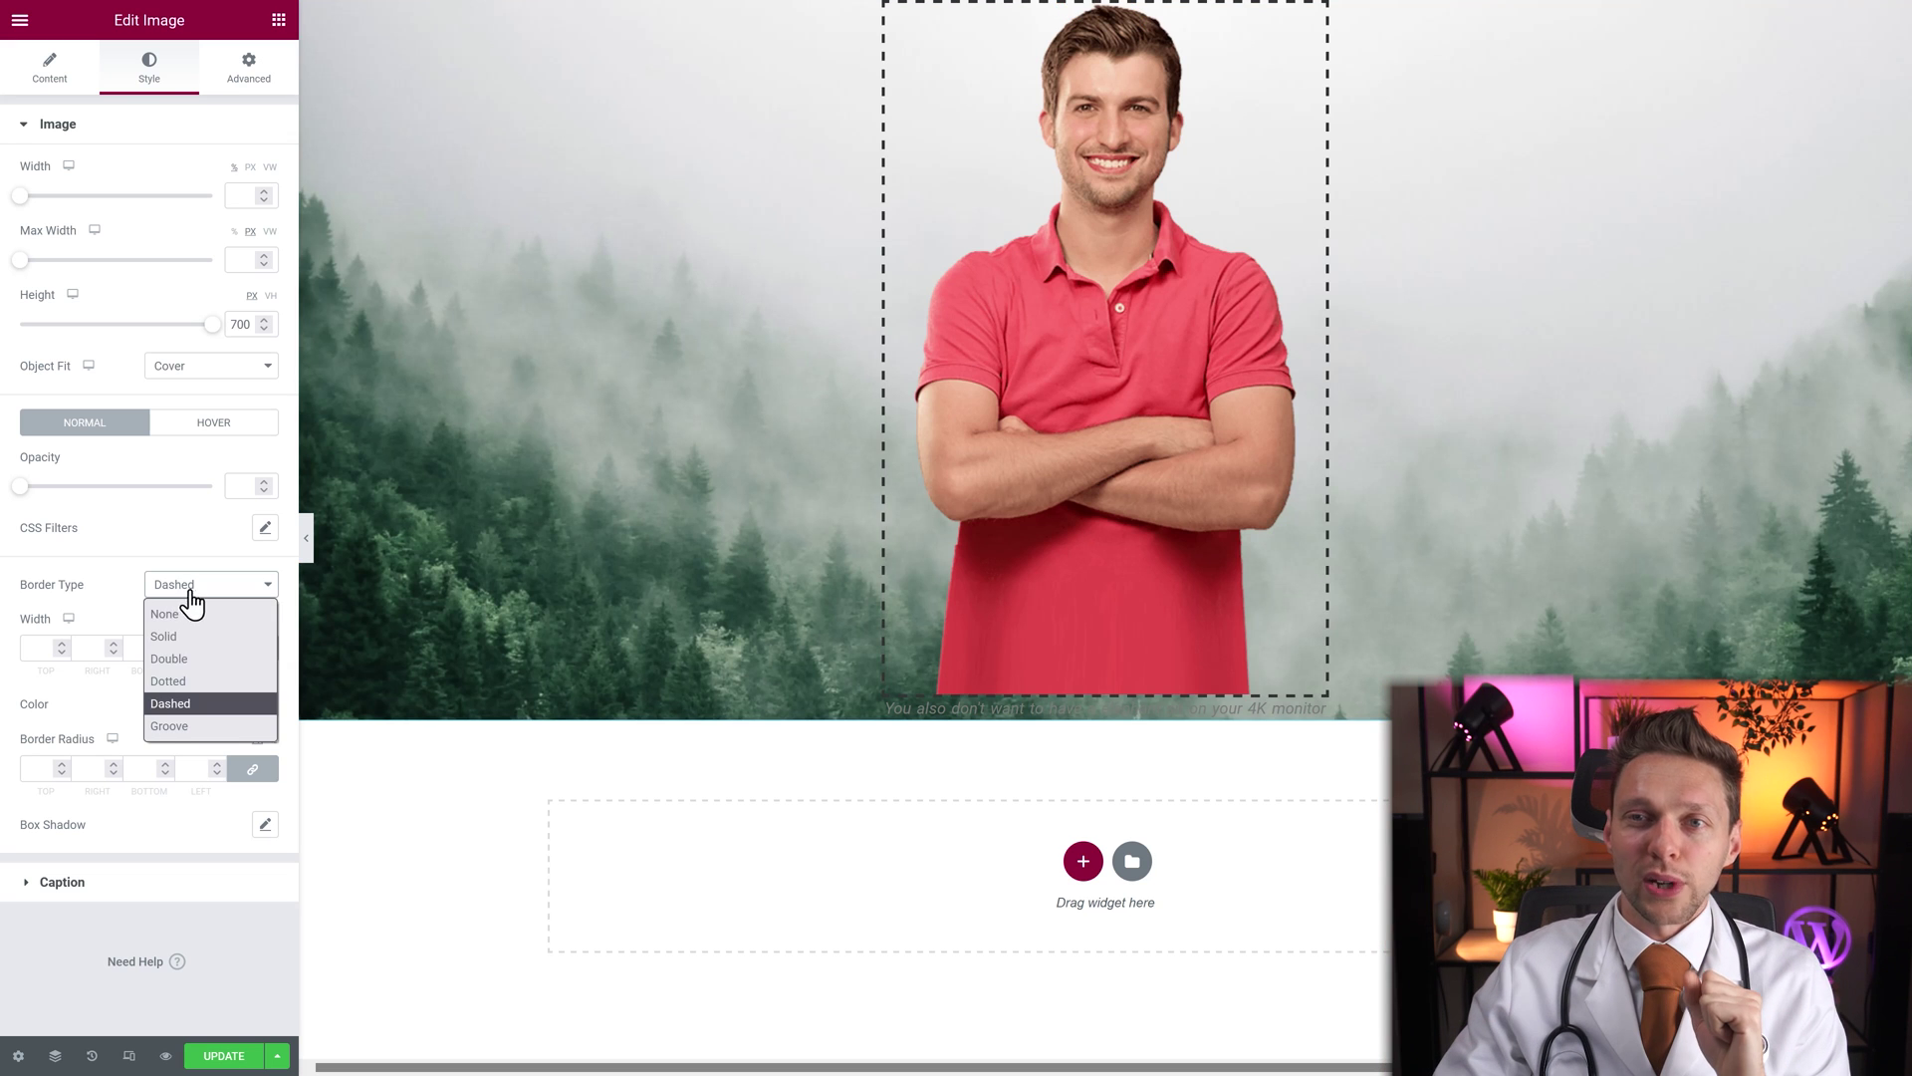
left_click(191, 688)
left_click(39, 653)
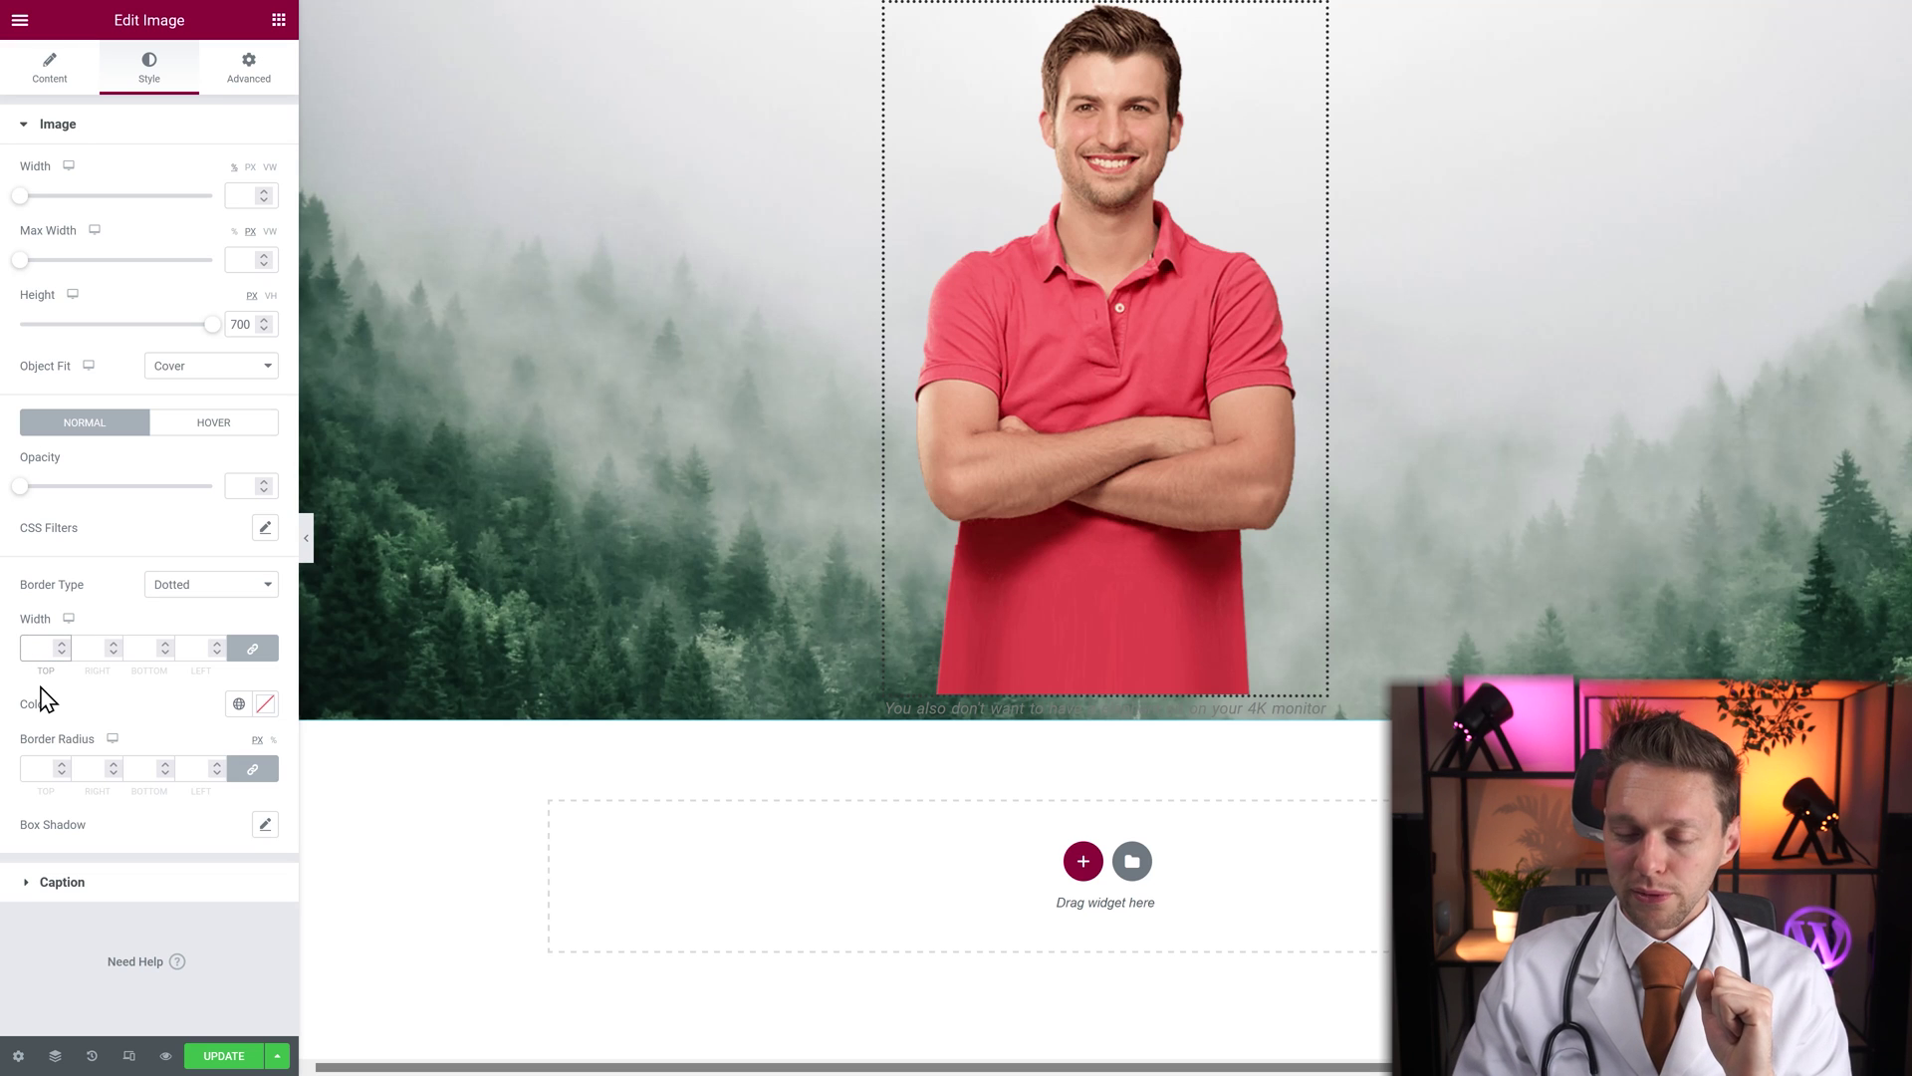
type("5")
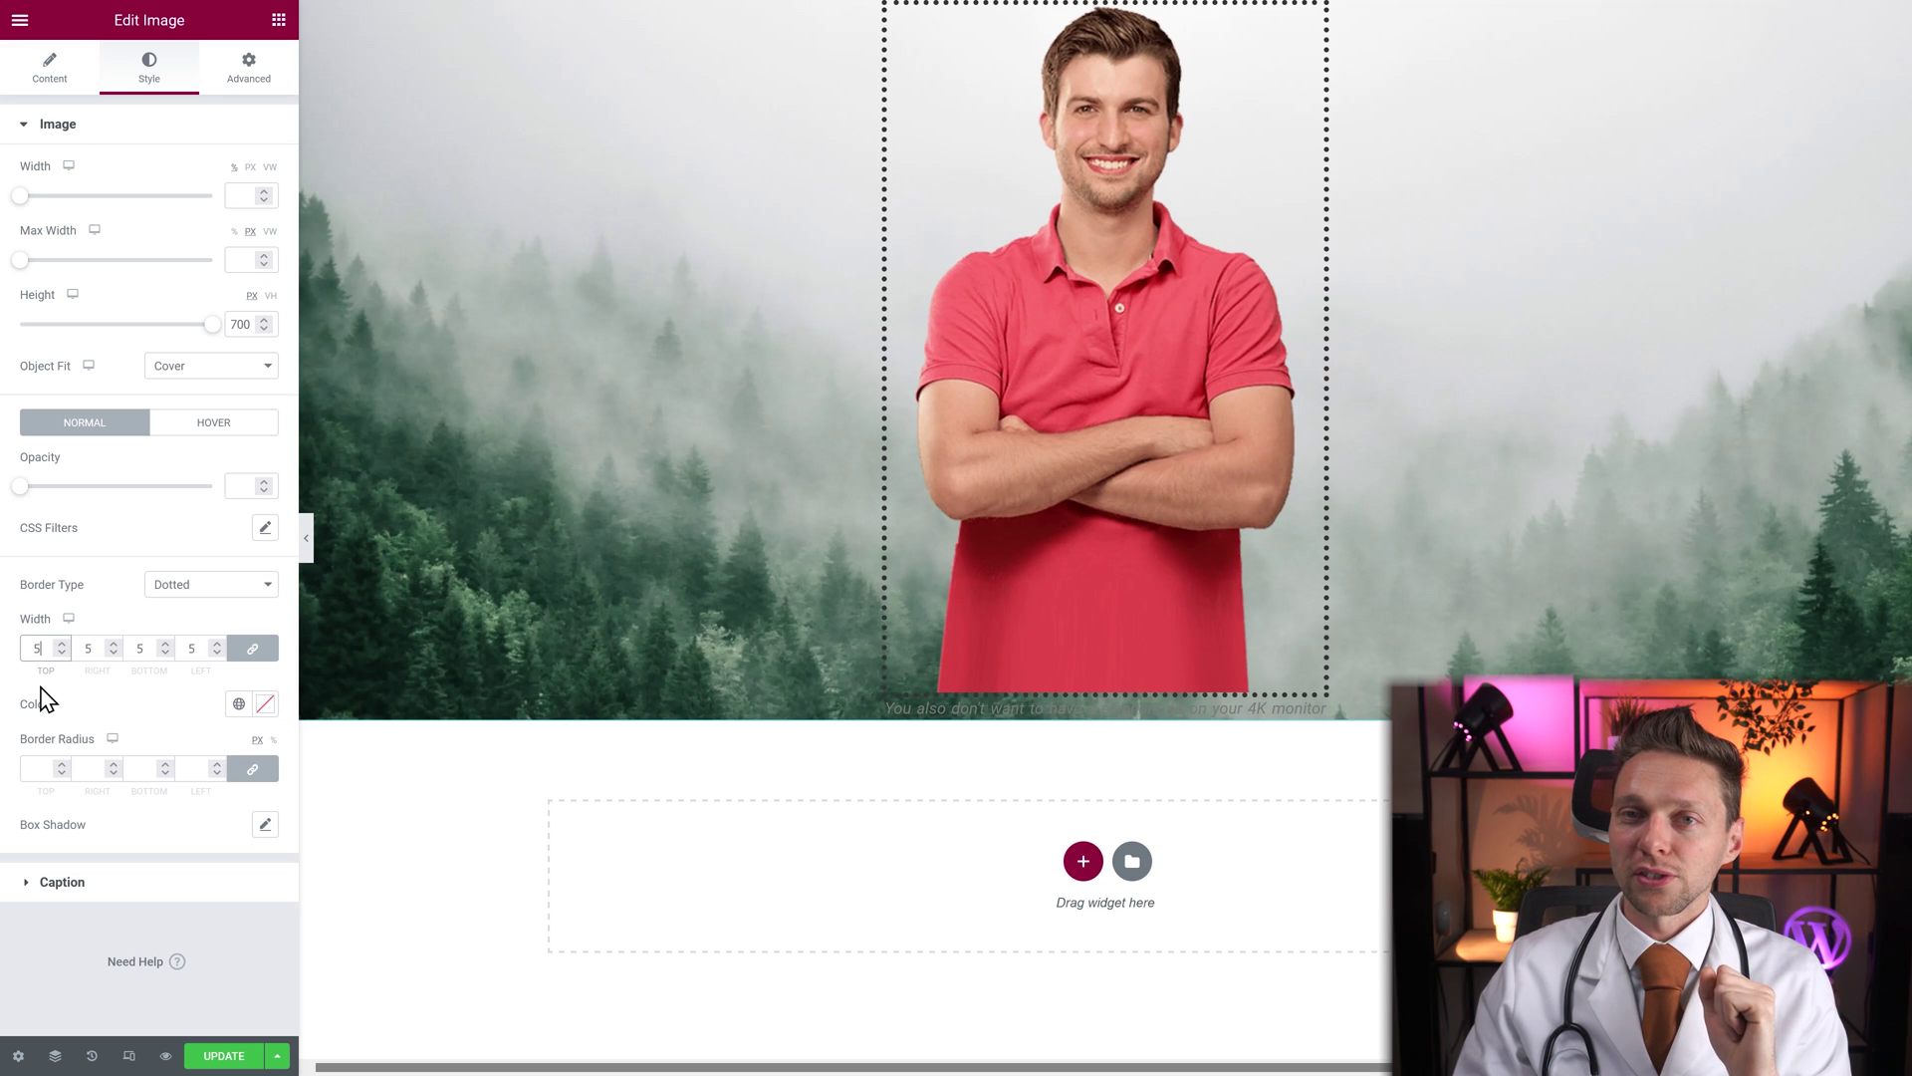
scroll(58, 647, "up", 10)
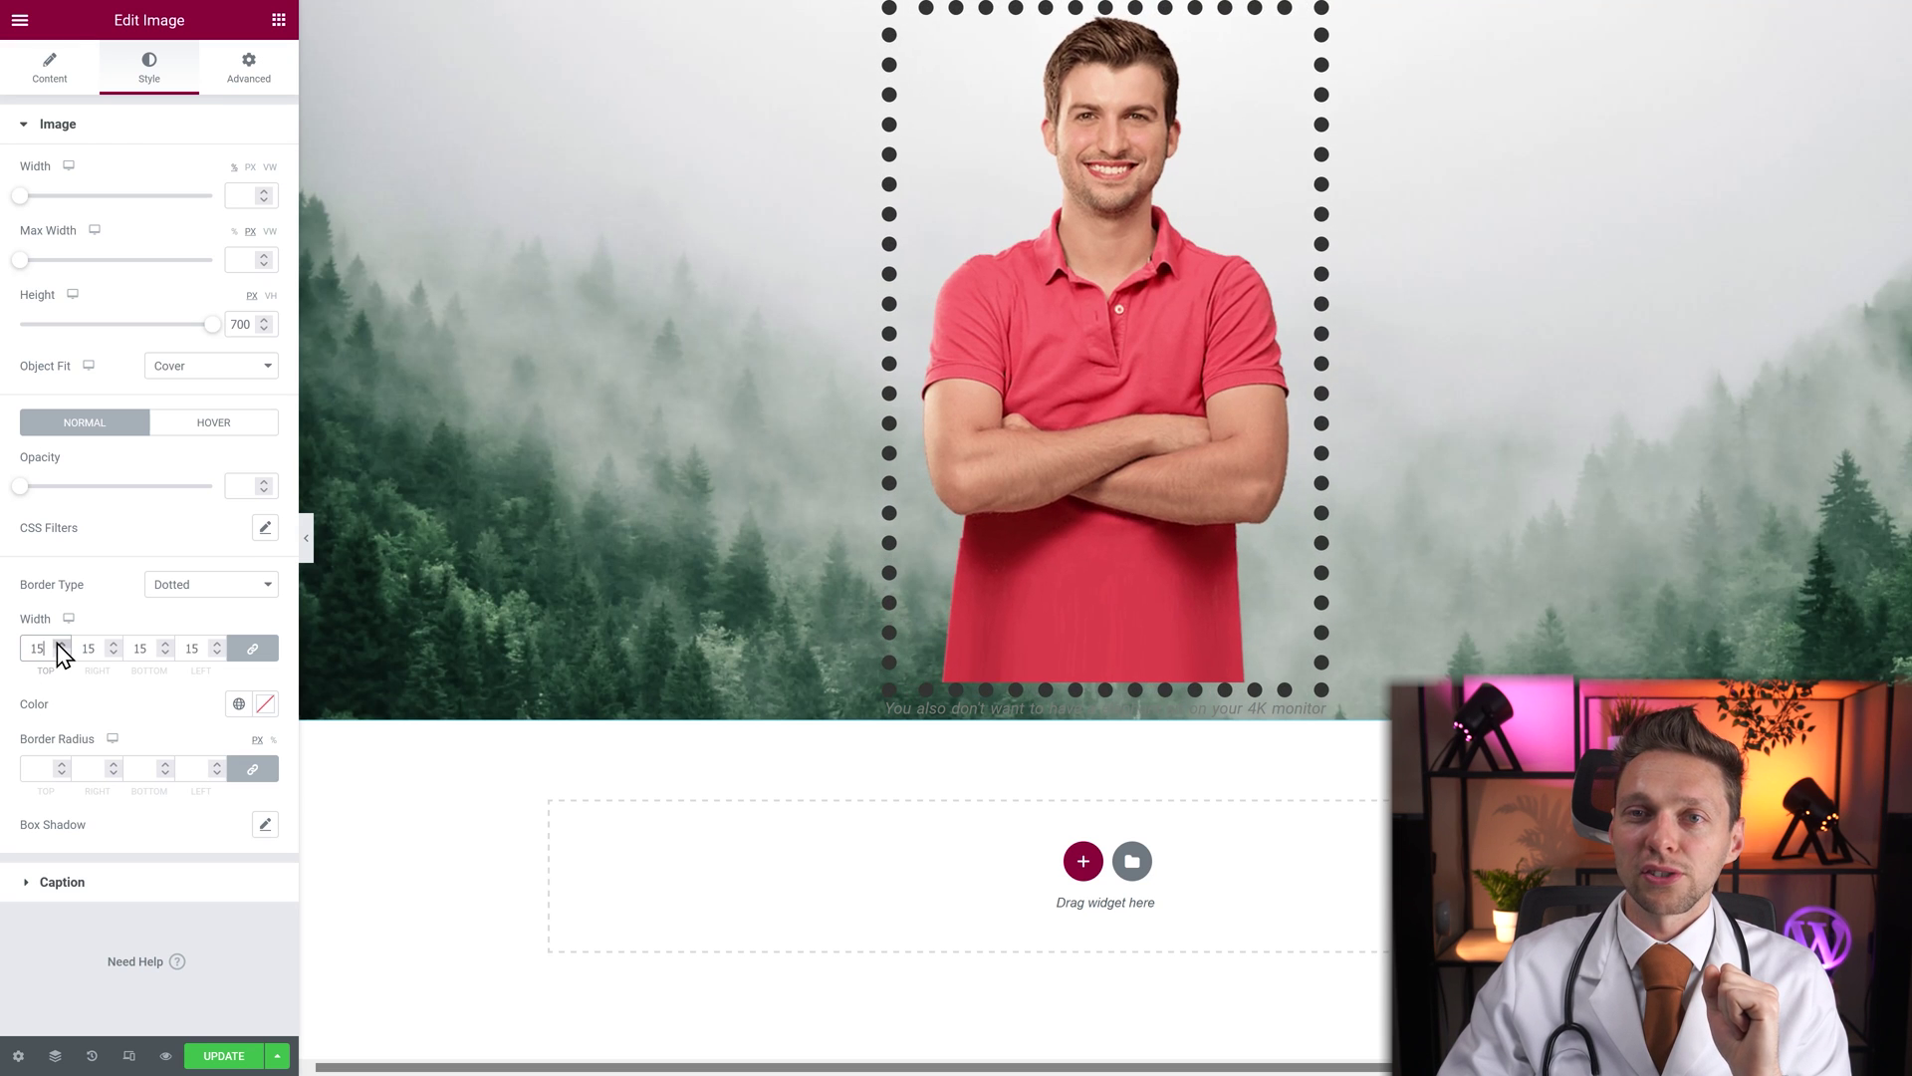
scroll(64, 658, "down", 6)
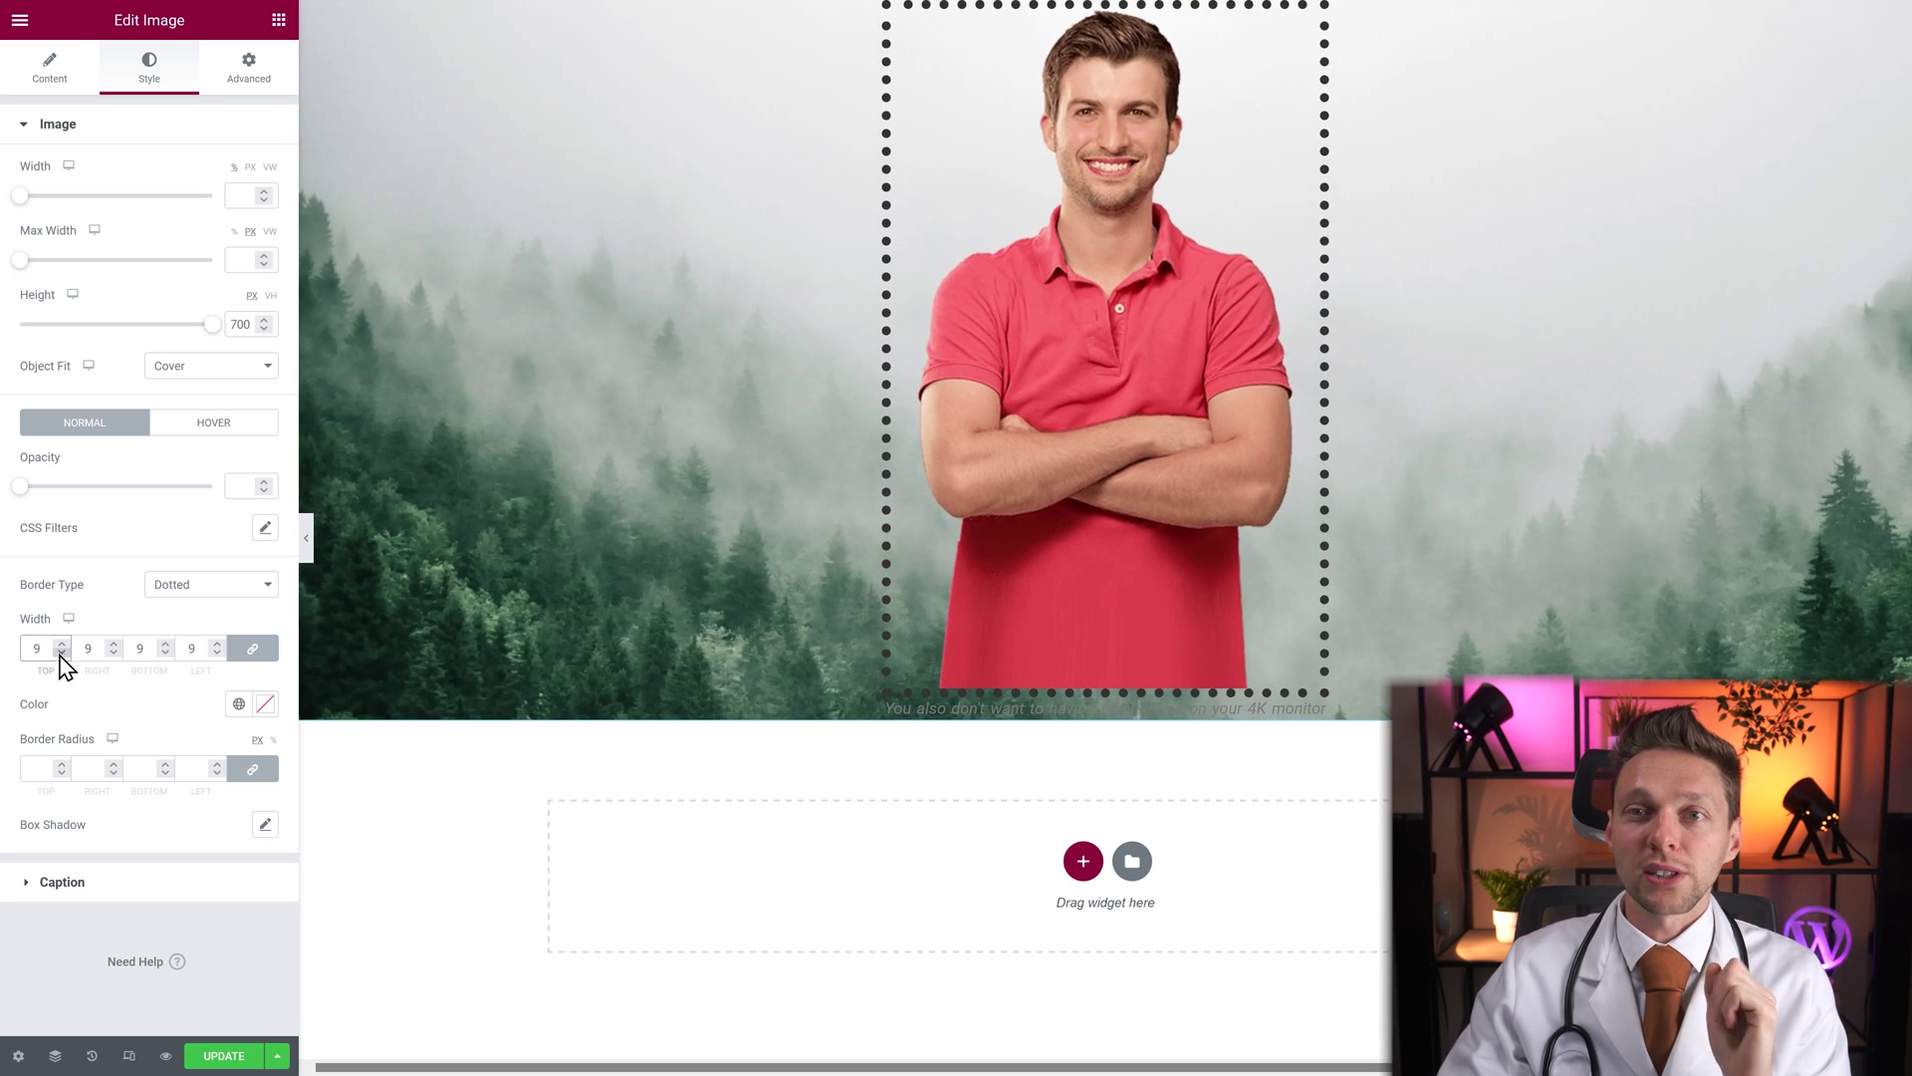
left_click(255, 649)
scroll(62, 649, "up", 11)
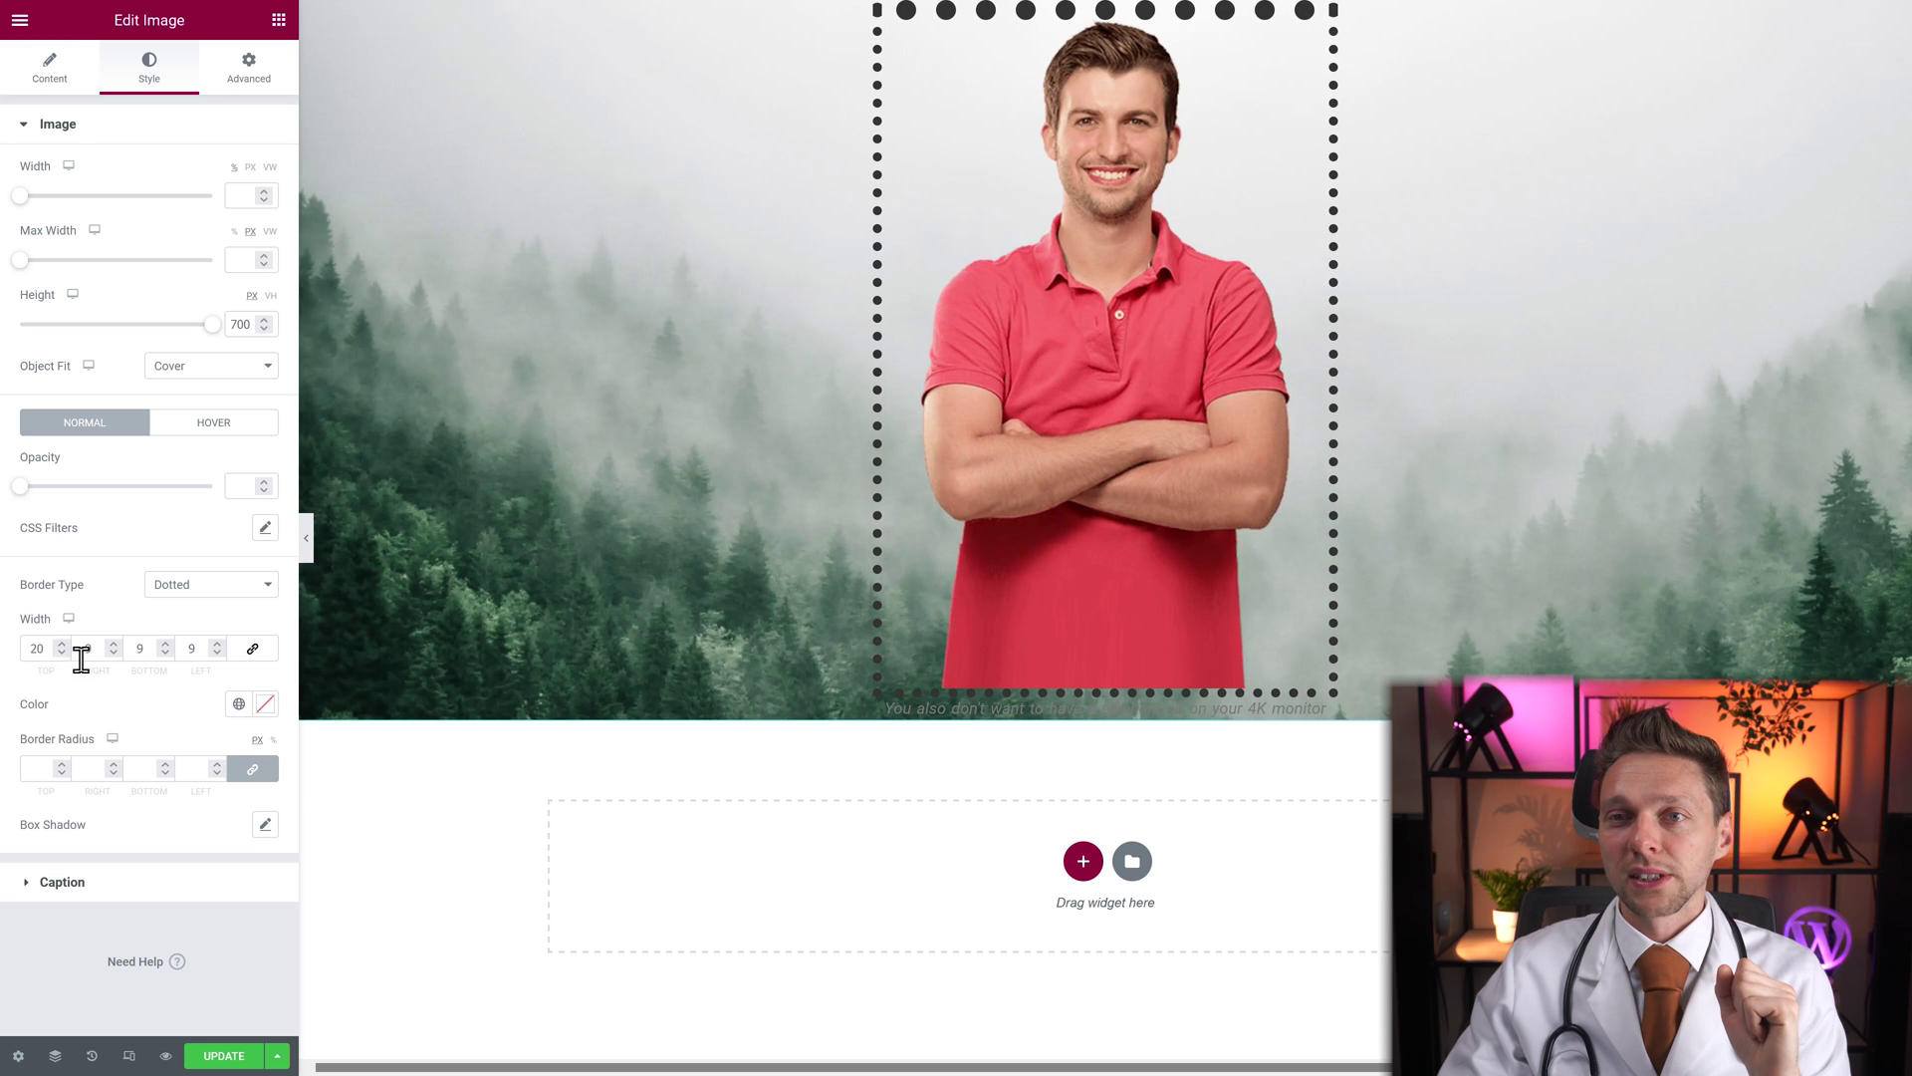
scroll(167, 657, "down", 5)
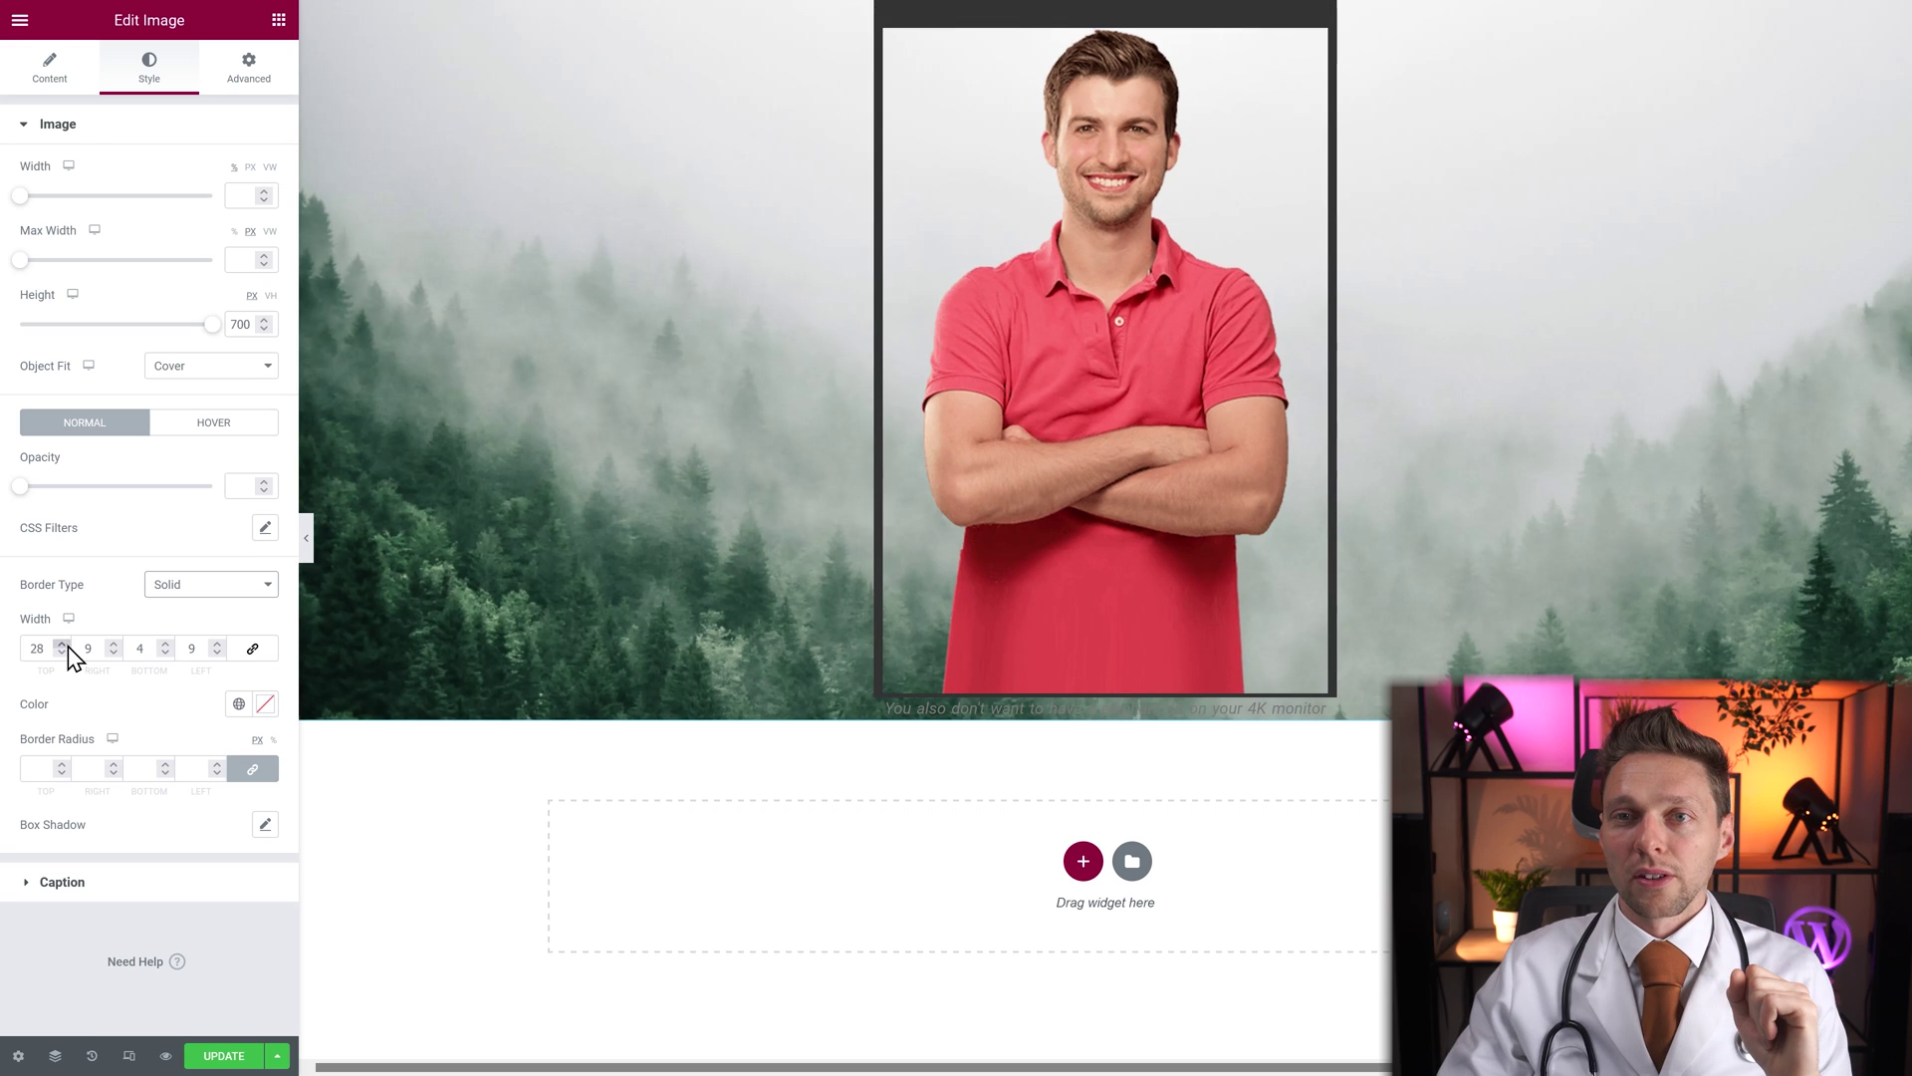
scroll(65, 654, "up", 13)
scroll(63, 649, "up", 2)
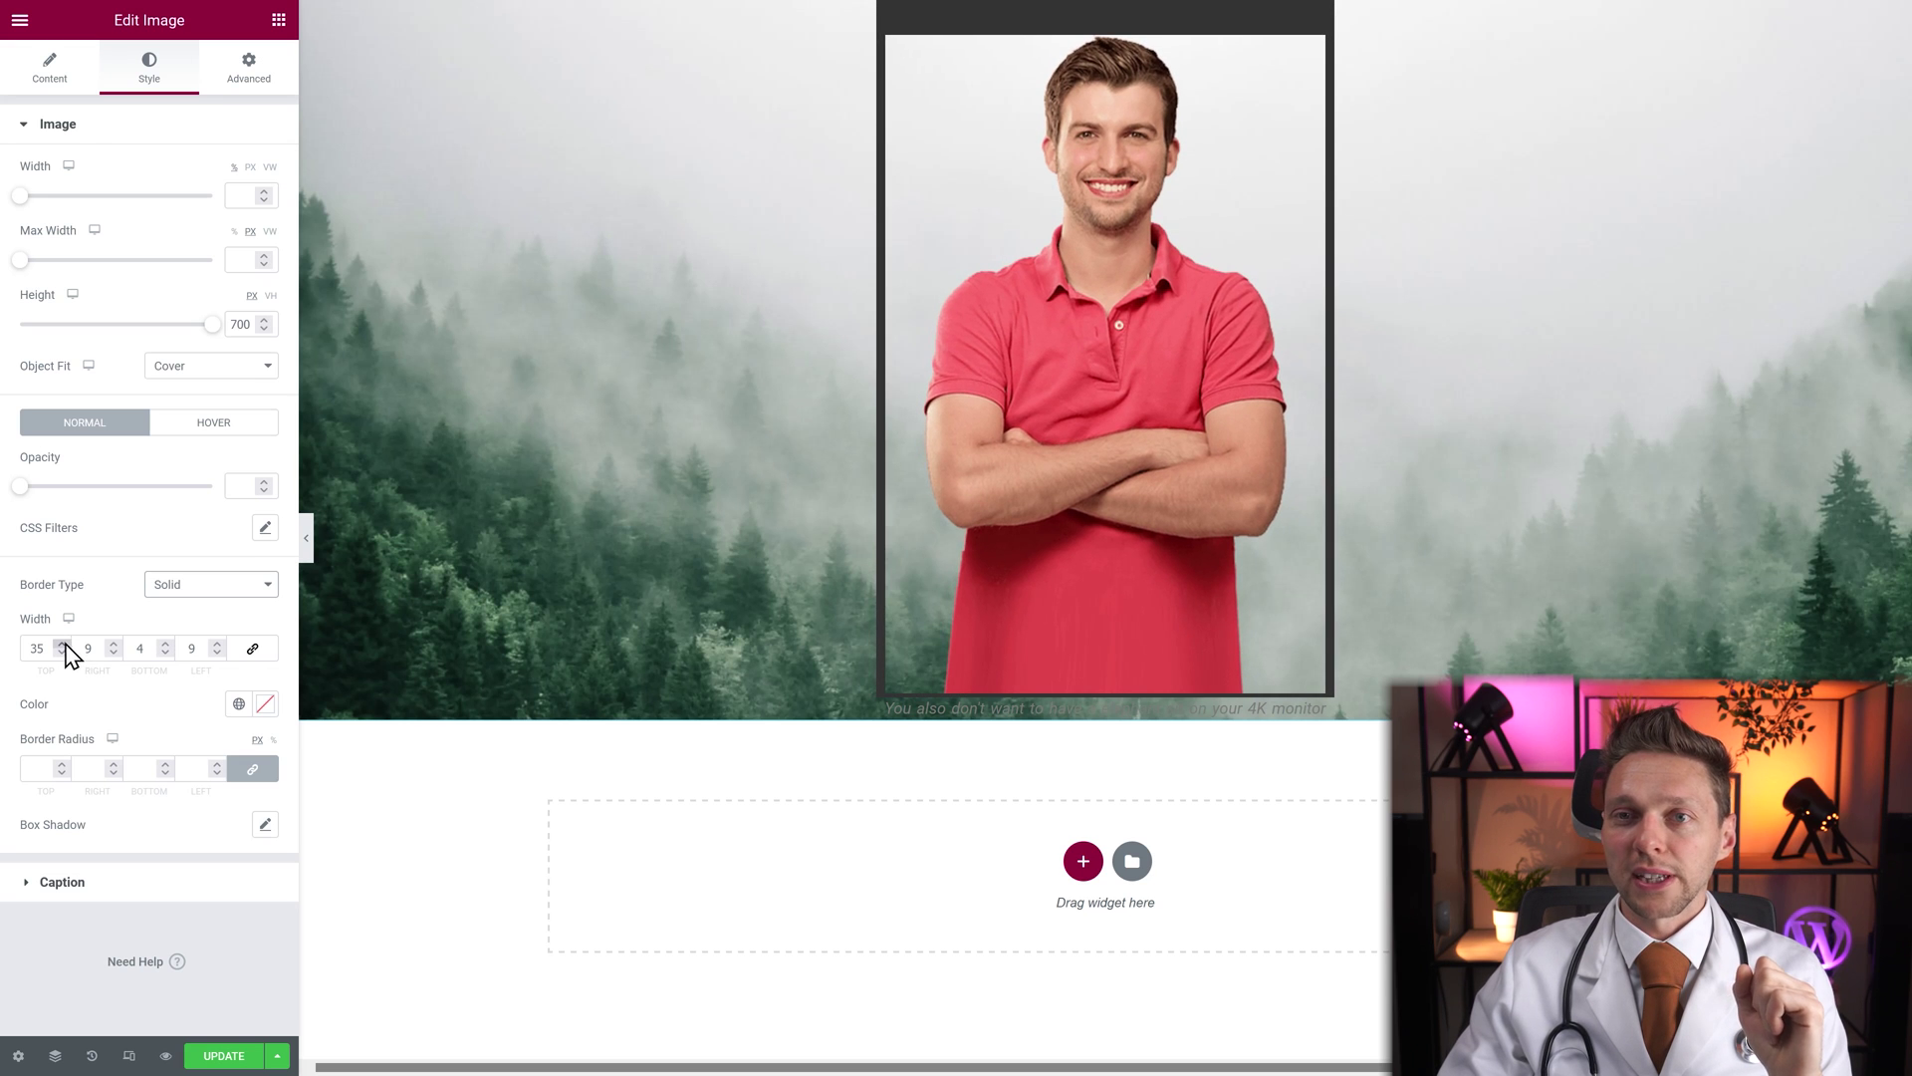
left_click(253, 649)
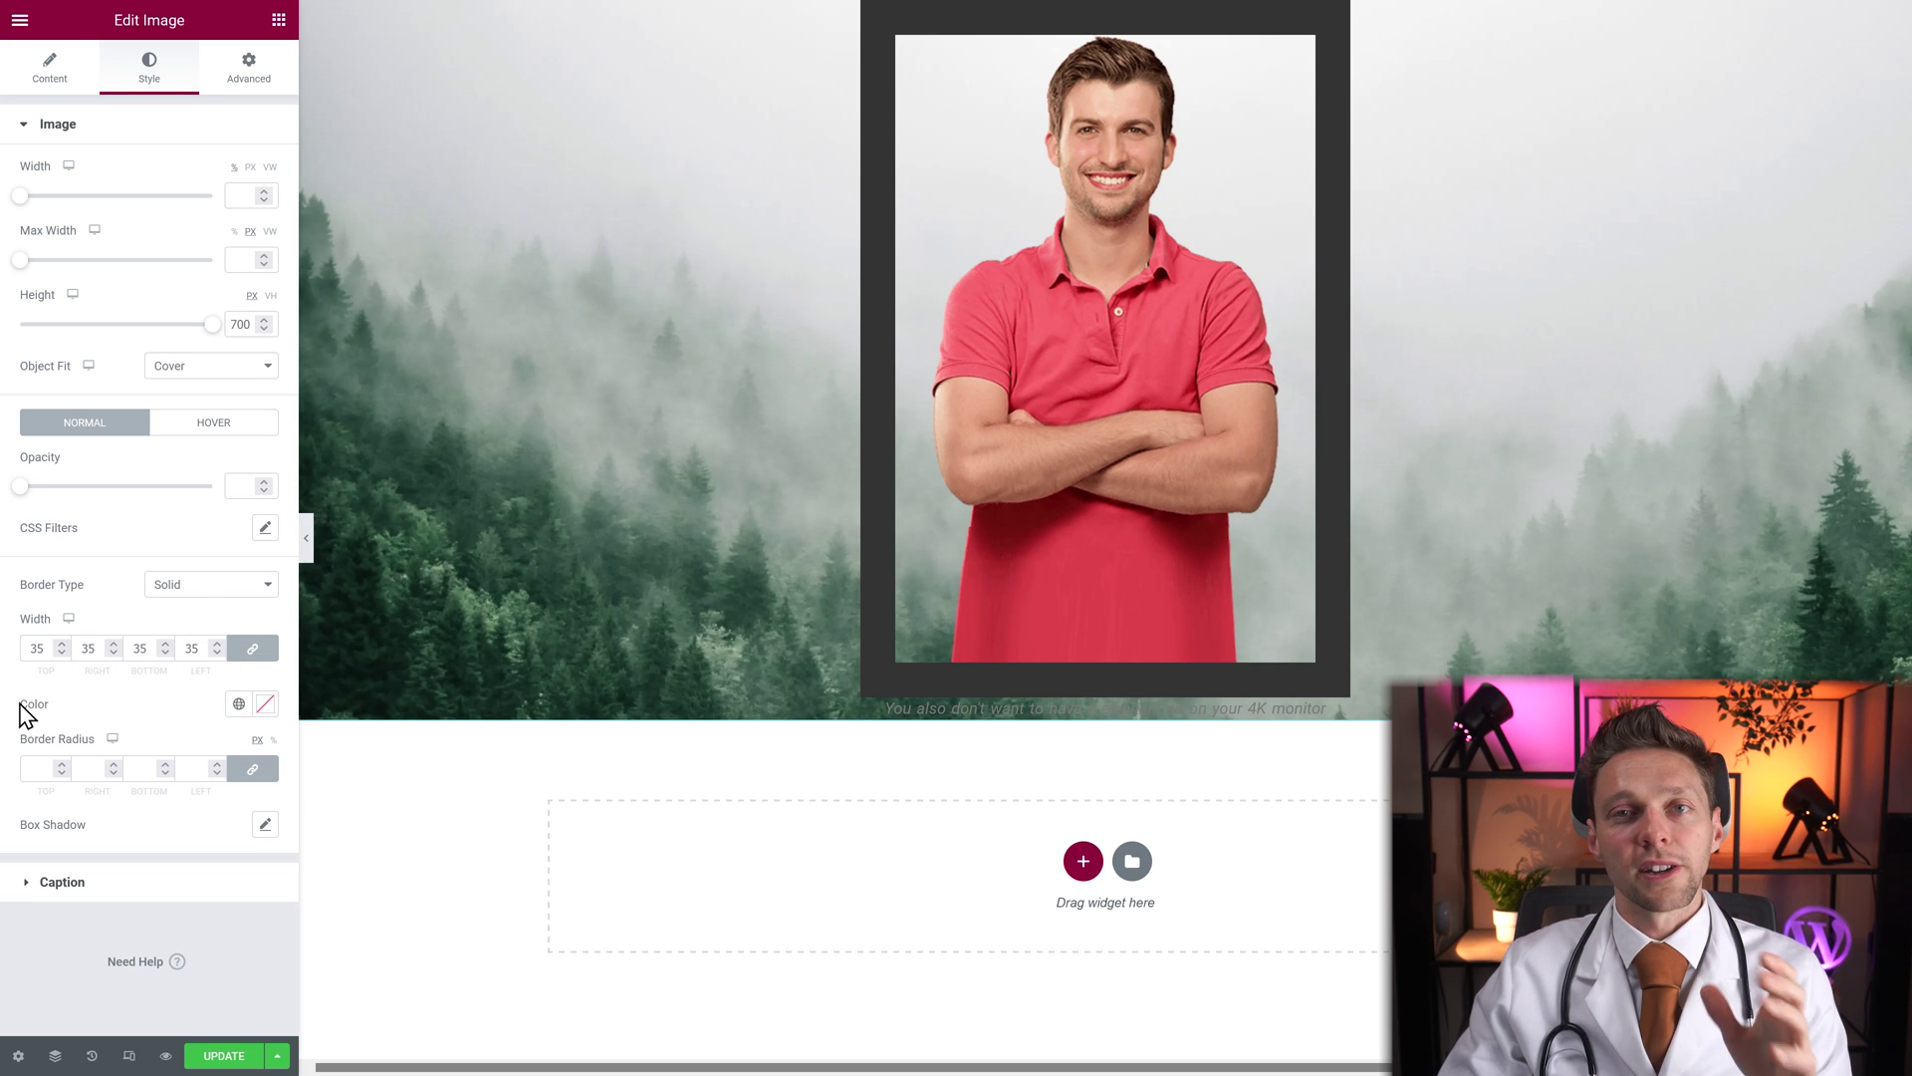
left_click(265, 704)
left_click(153, 817)
left_click_drag(153, 817, 232, 869)
left_click(239, 704)
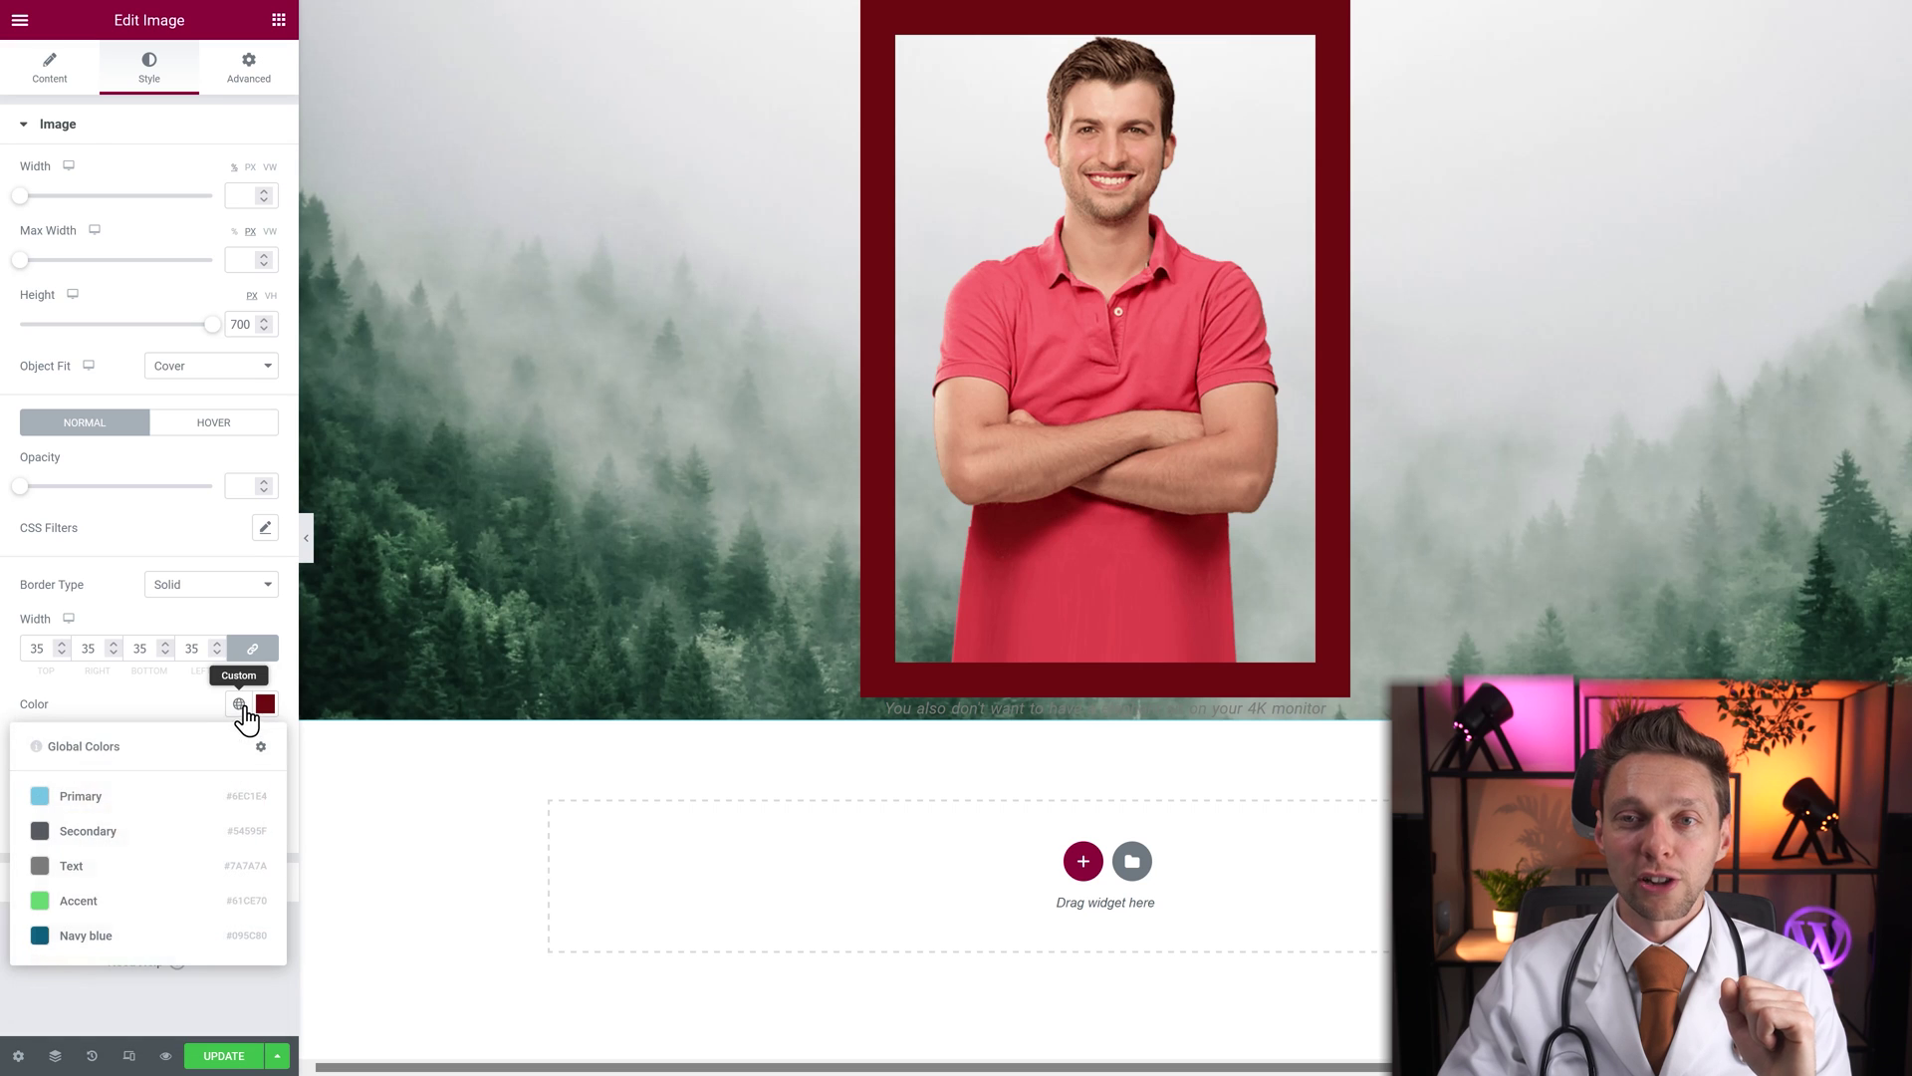
left_click(193, 713)
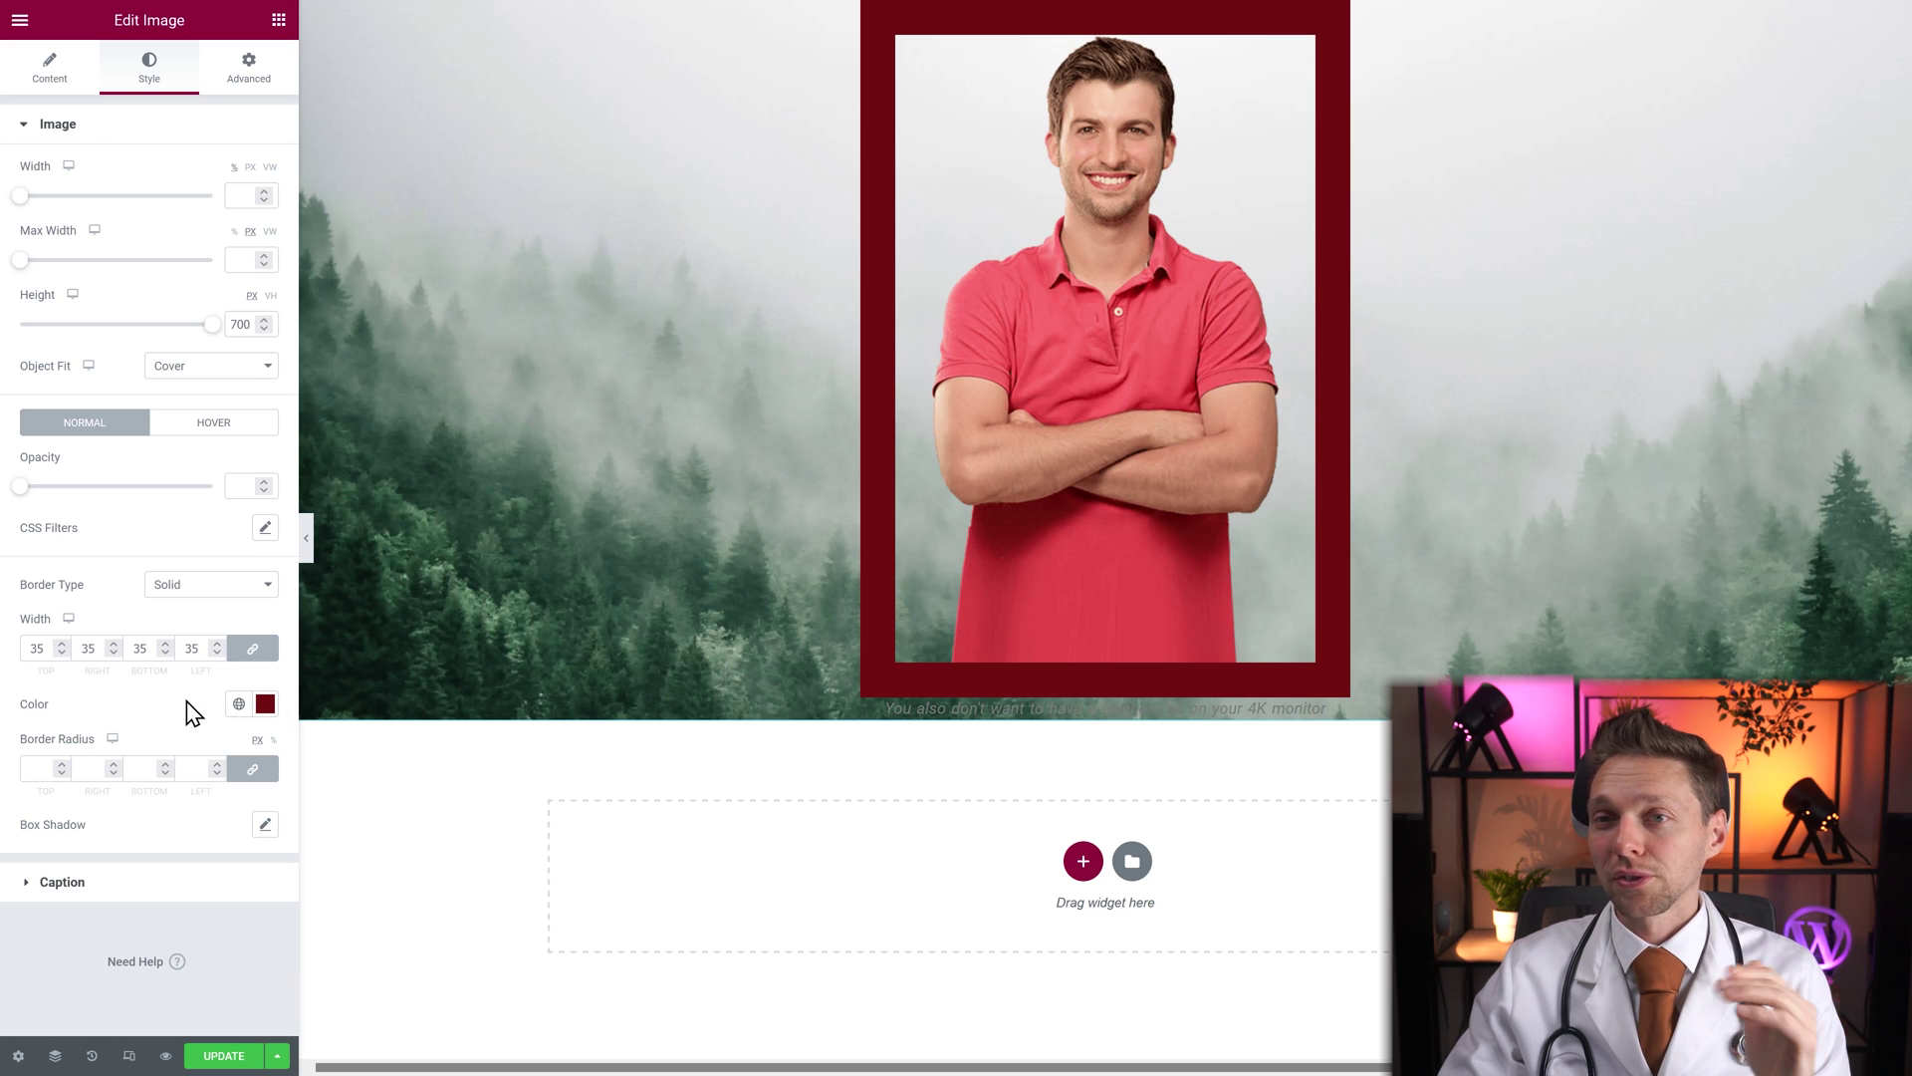
left_click(42, 766)
type("25")
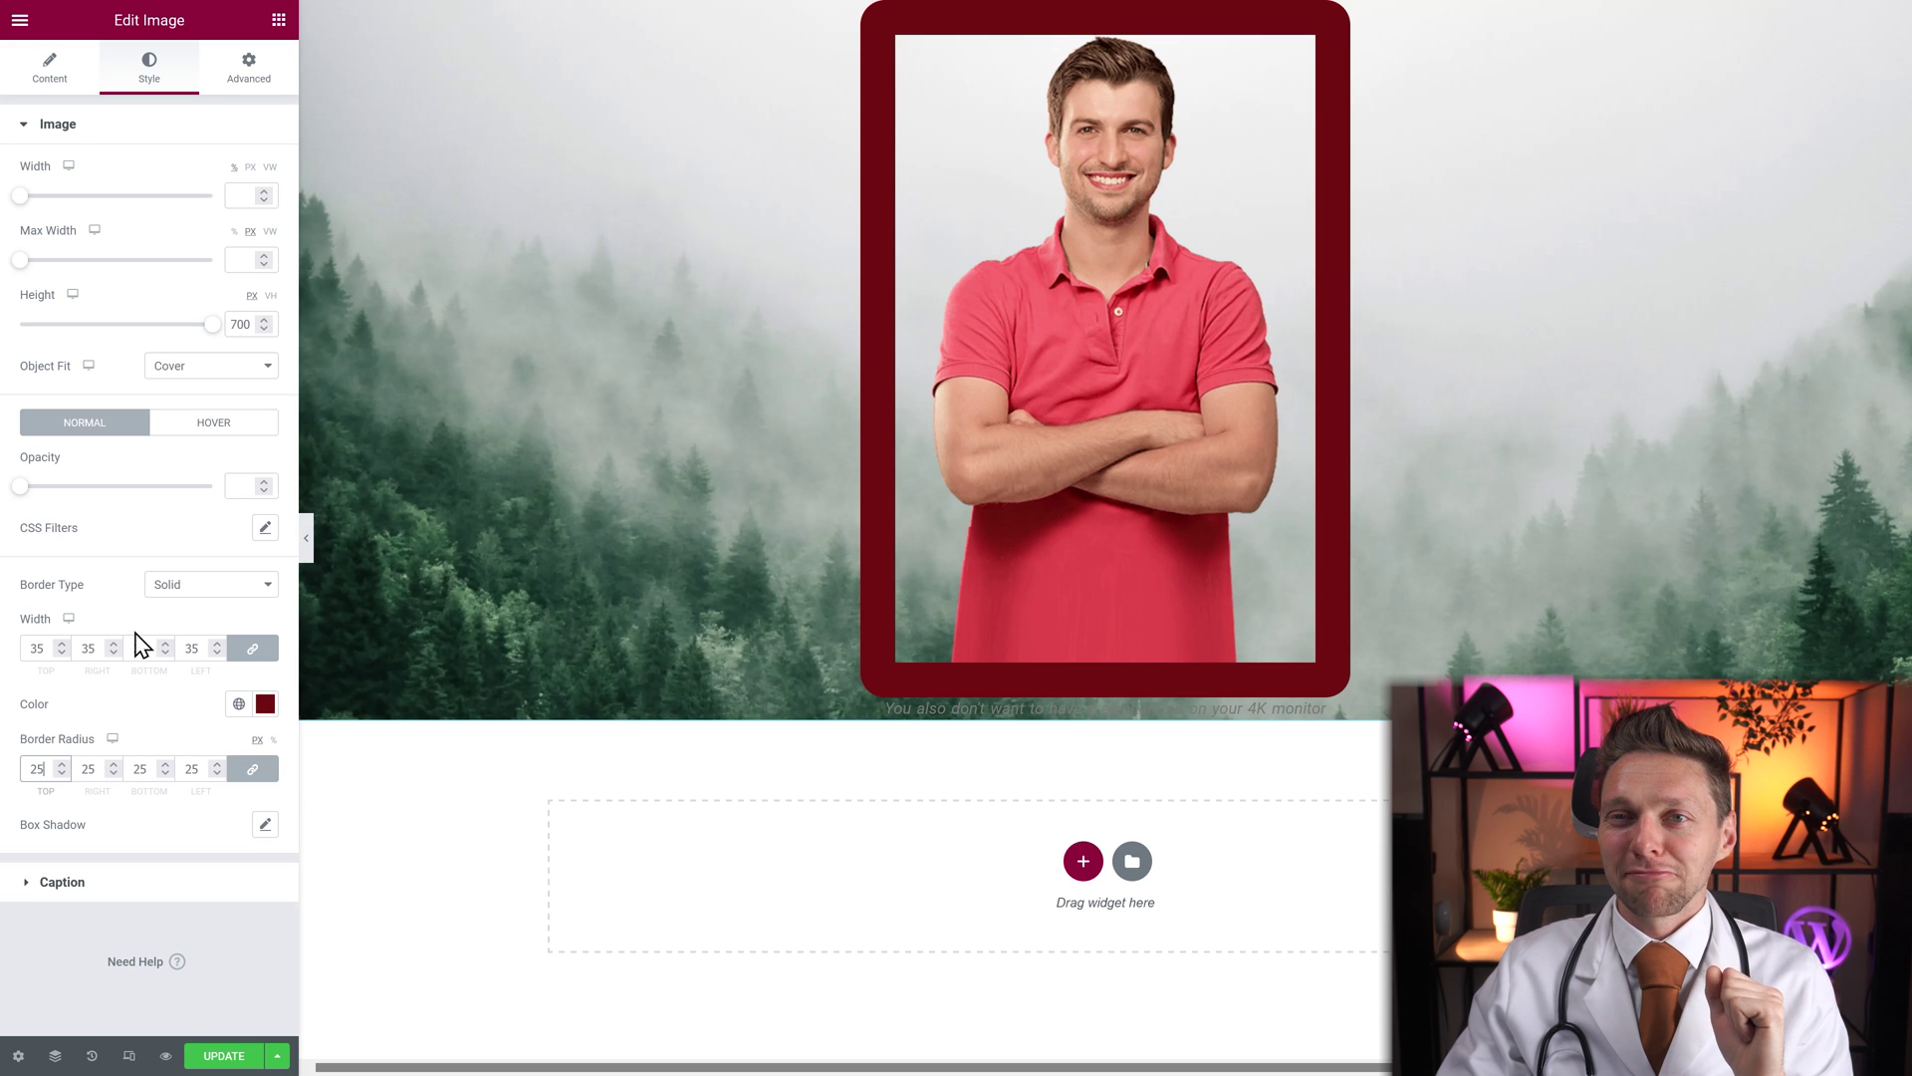
left_click(192, 587)
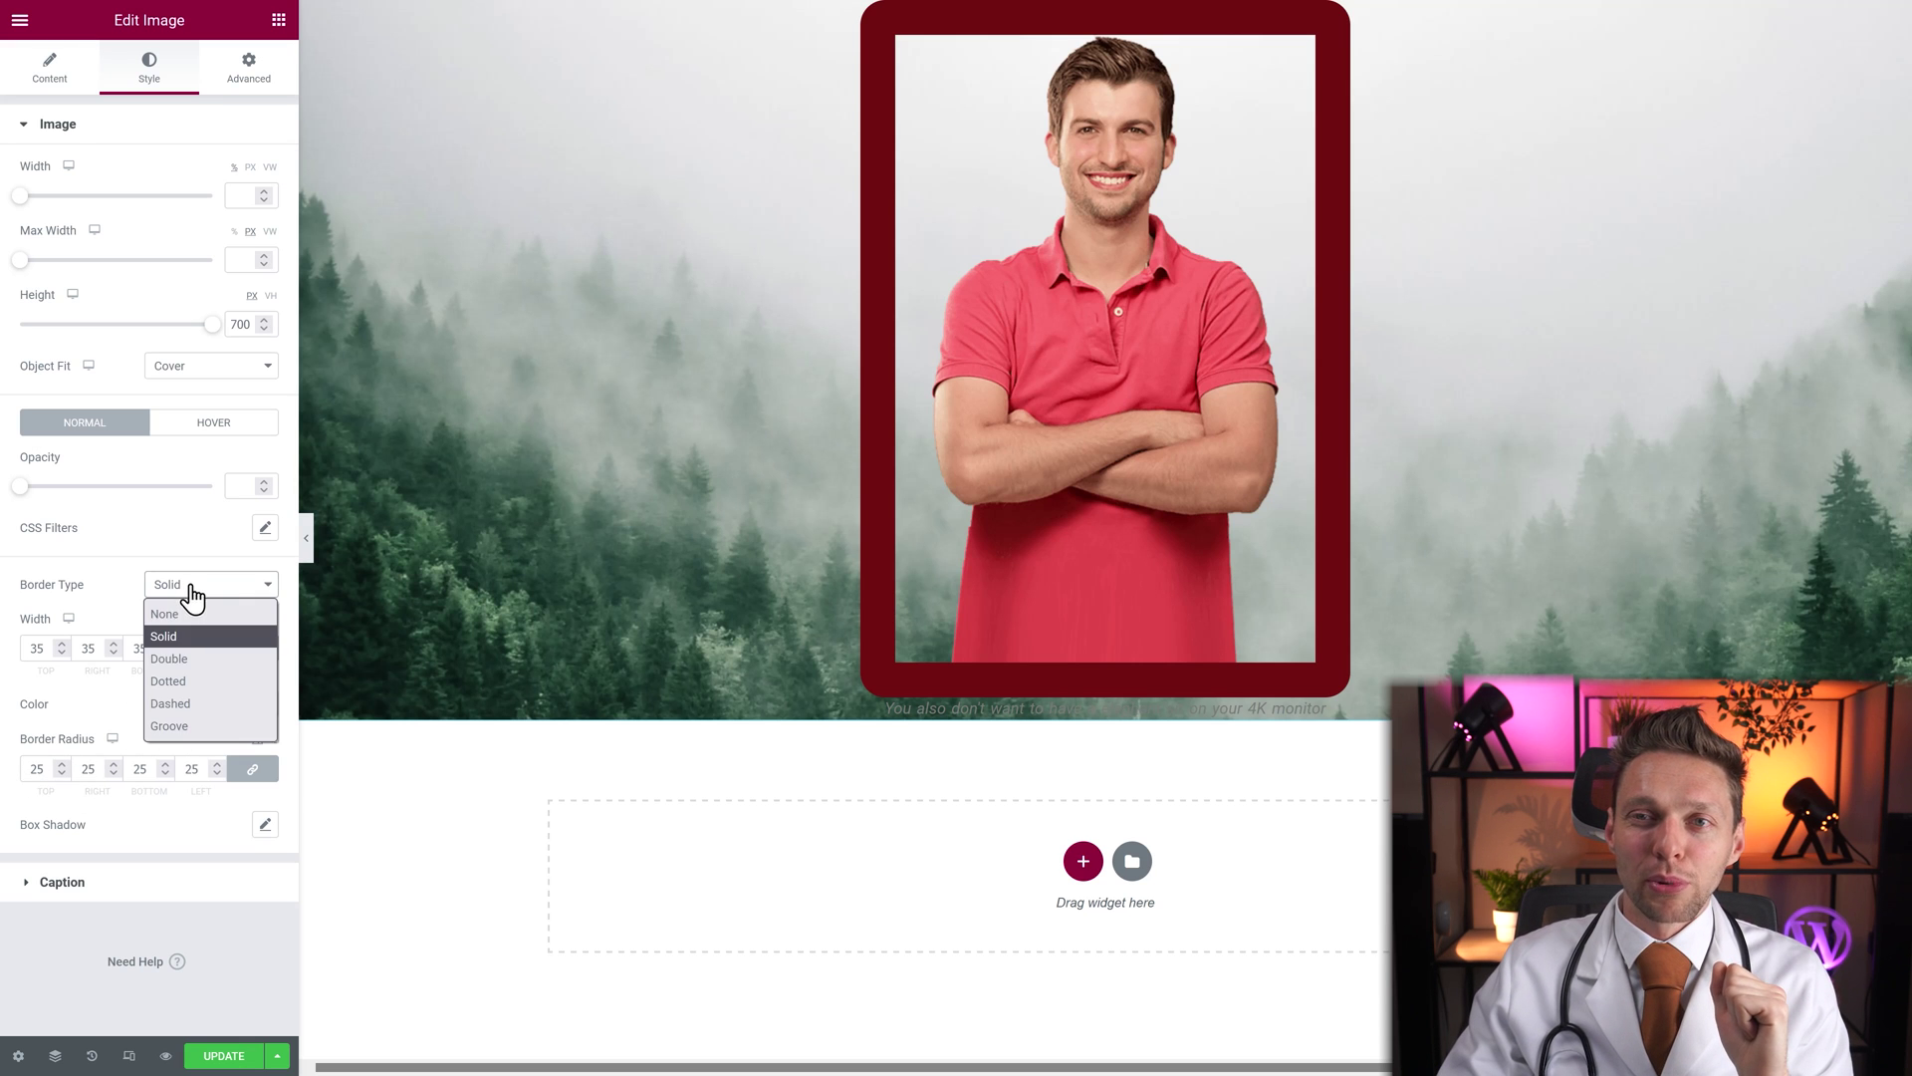
left_click(189, 613)
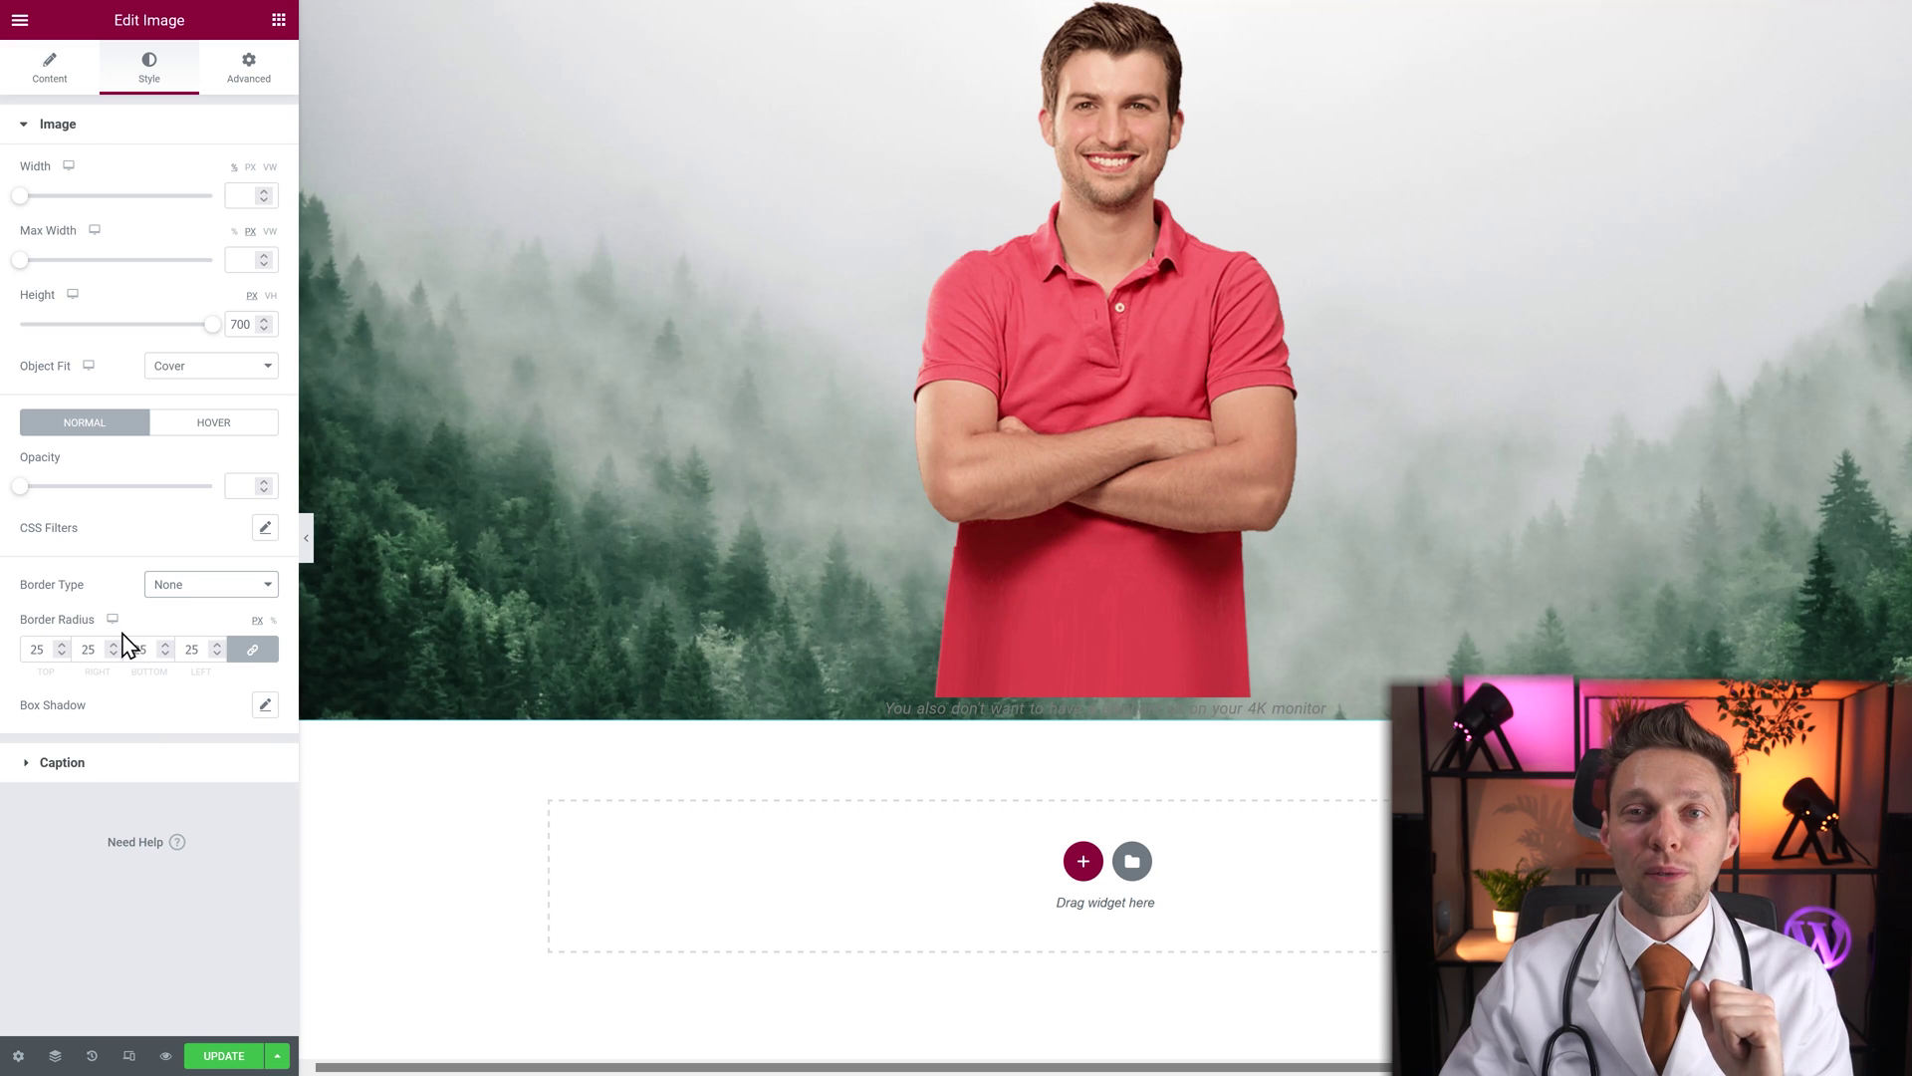
double_click(36, 649)
key("BackSpace")
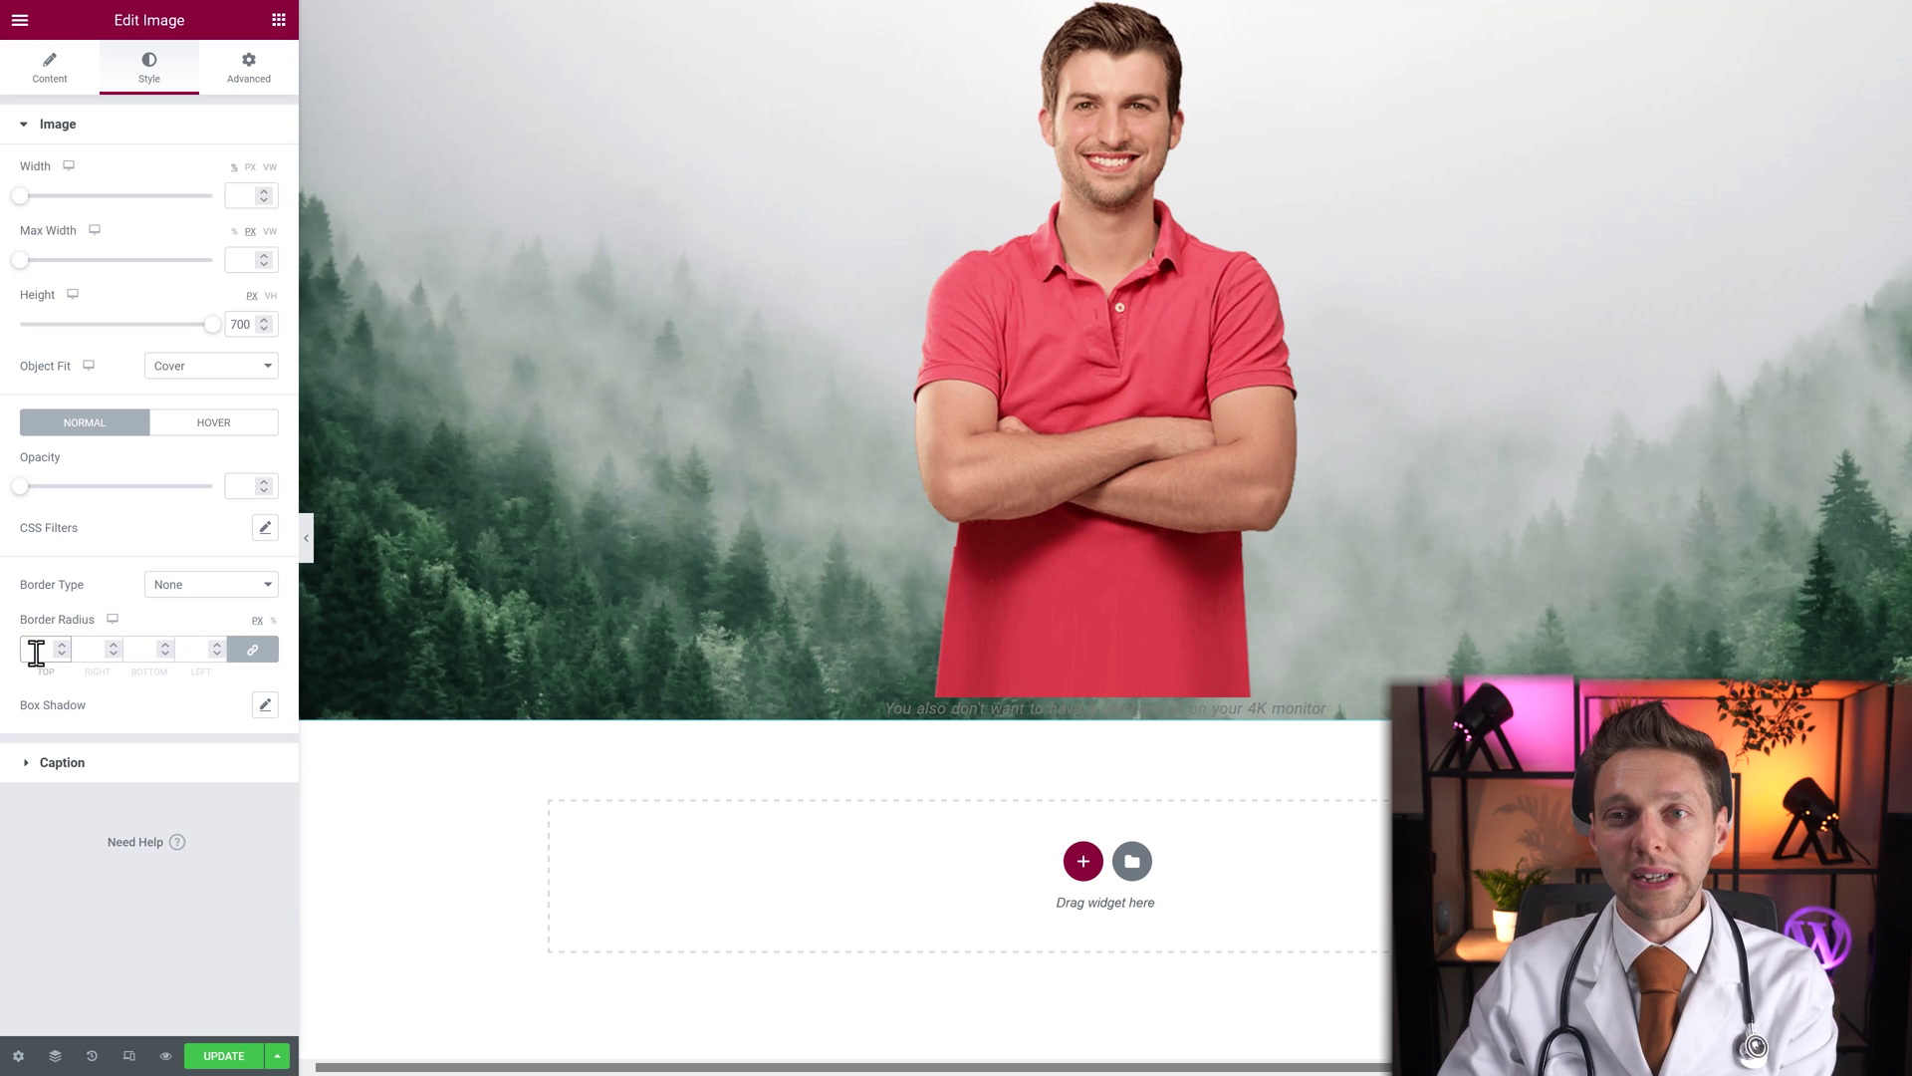
left_click(152, 632)
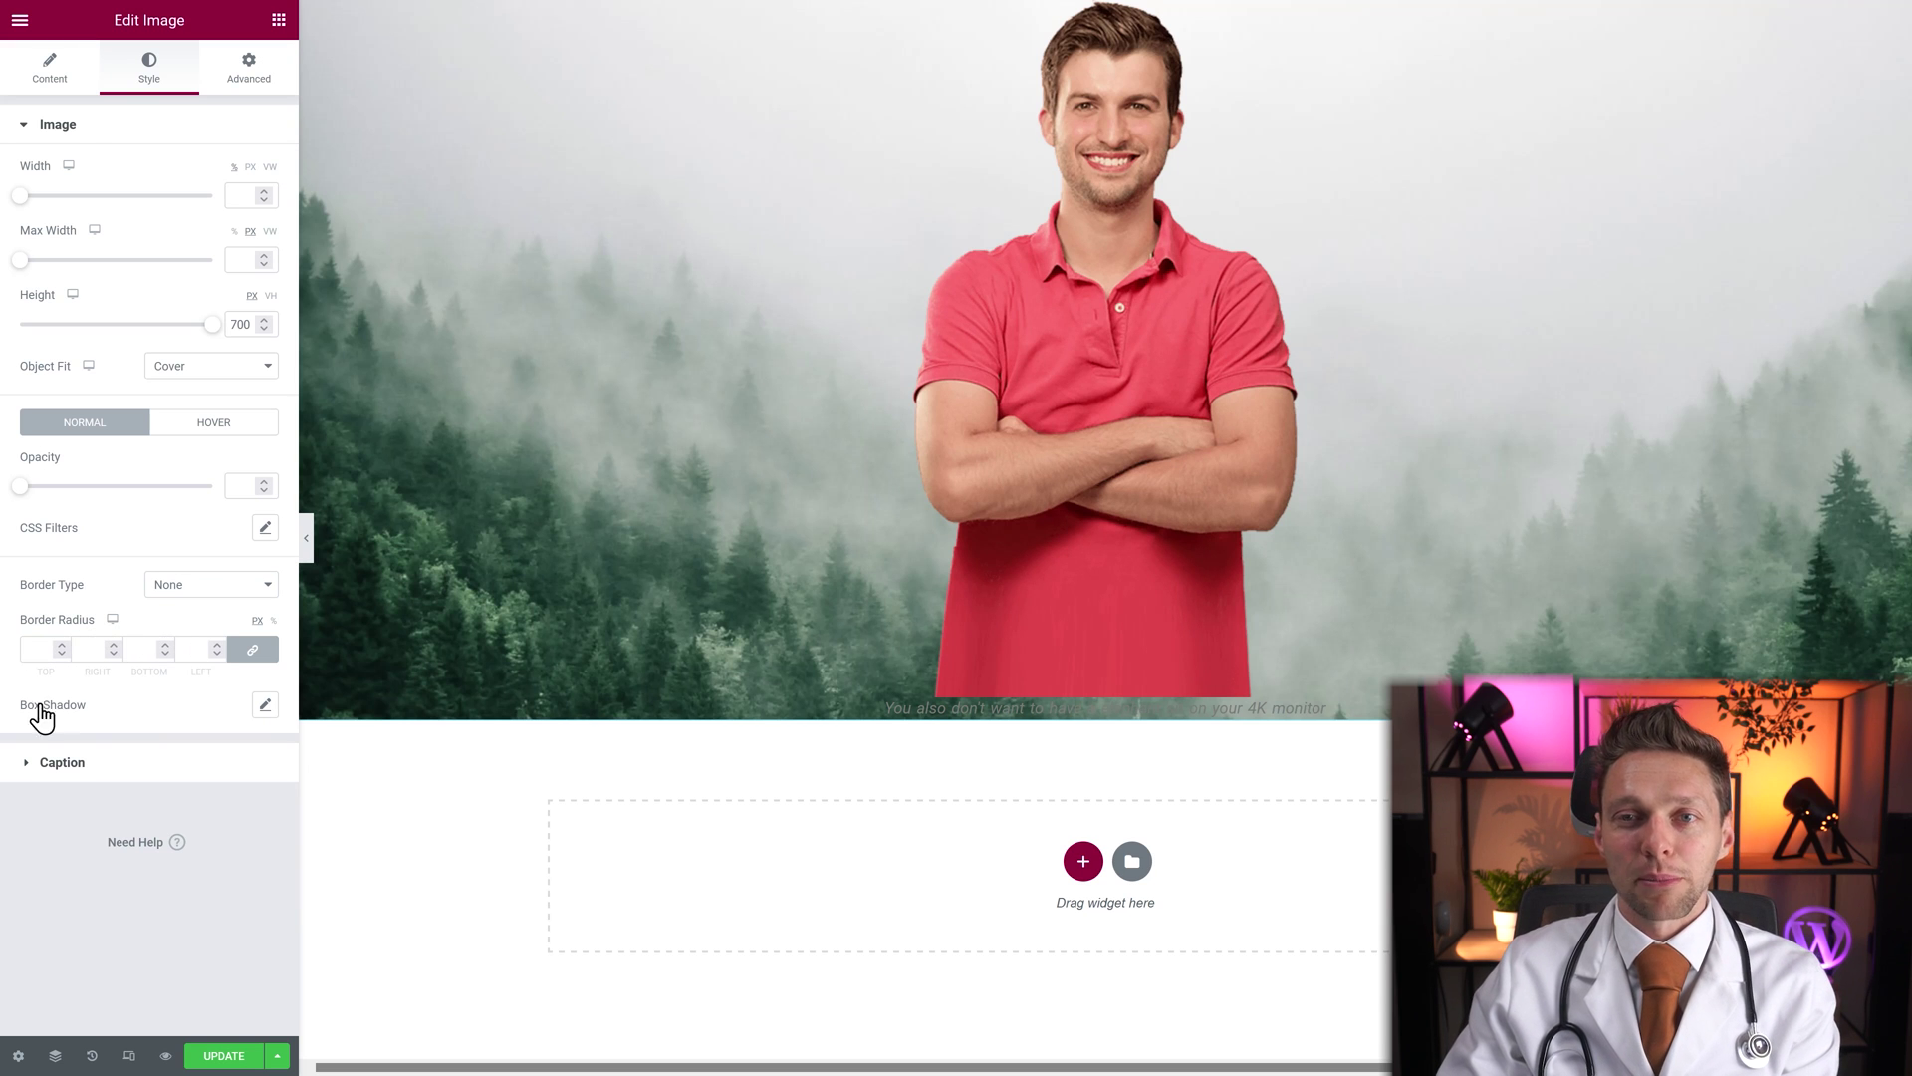
left_click(262, 708)
mouse_move(117, 806)
left_mouse_down()
mouse_move(154, 811)
mouse_move(122, 821)
left_mouse_up()
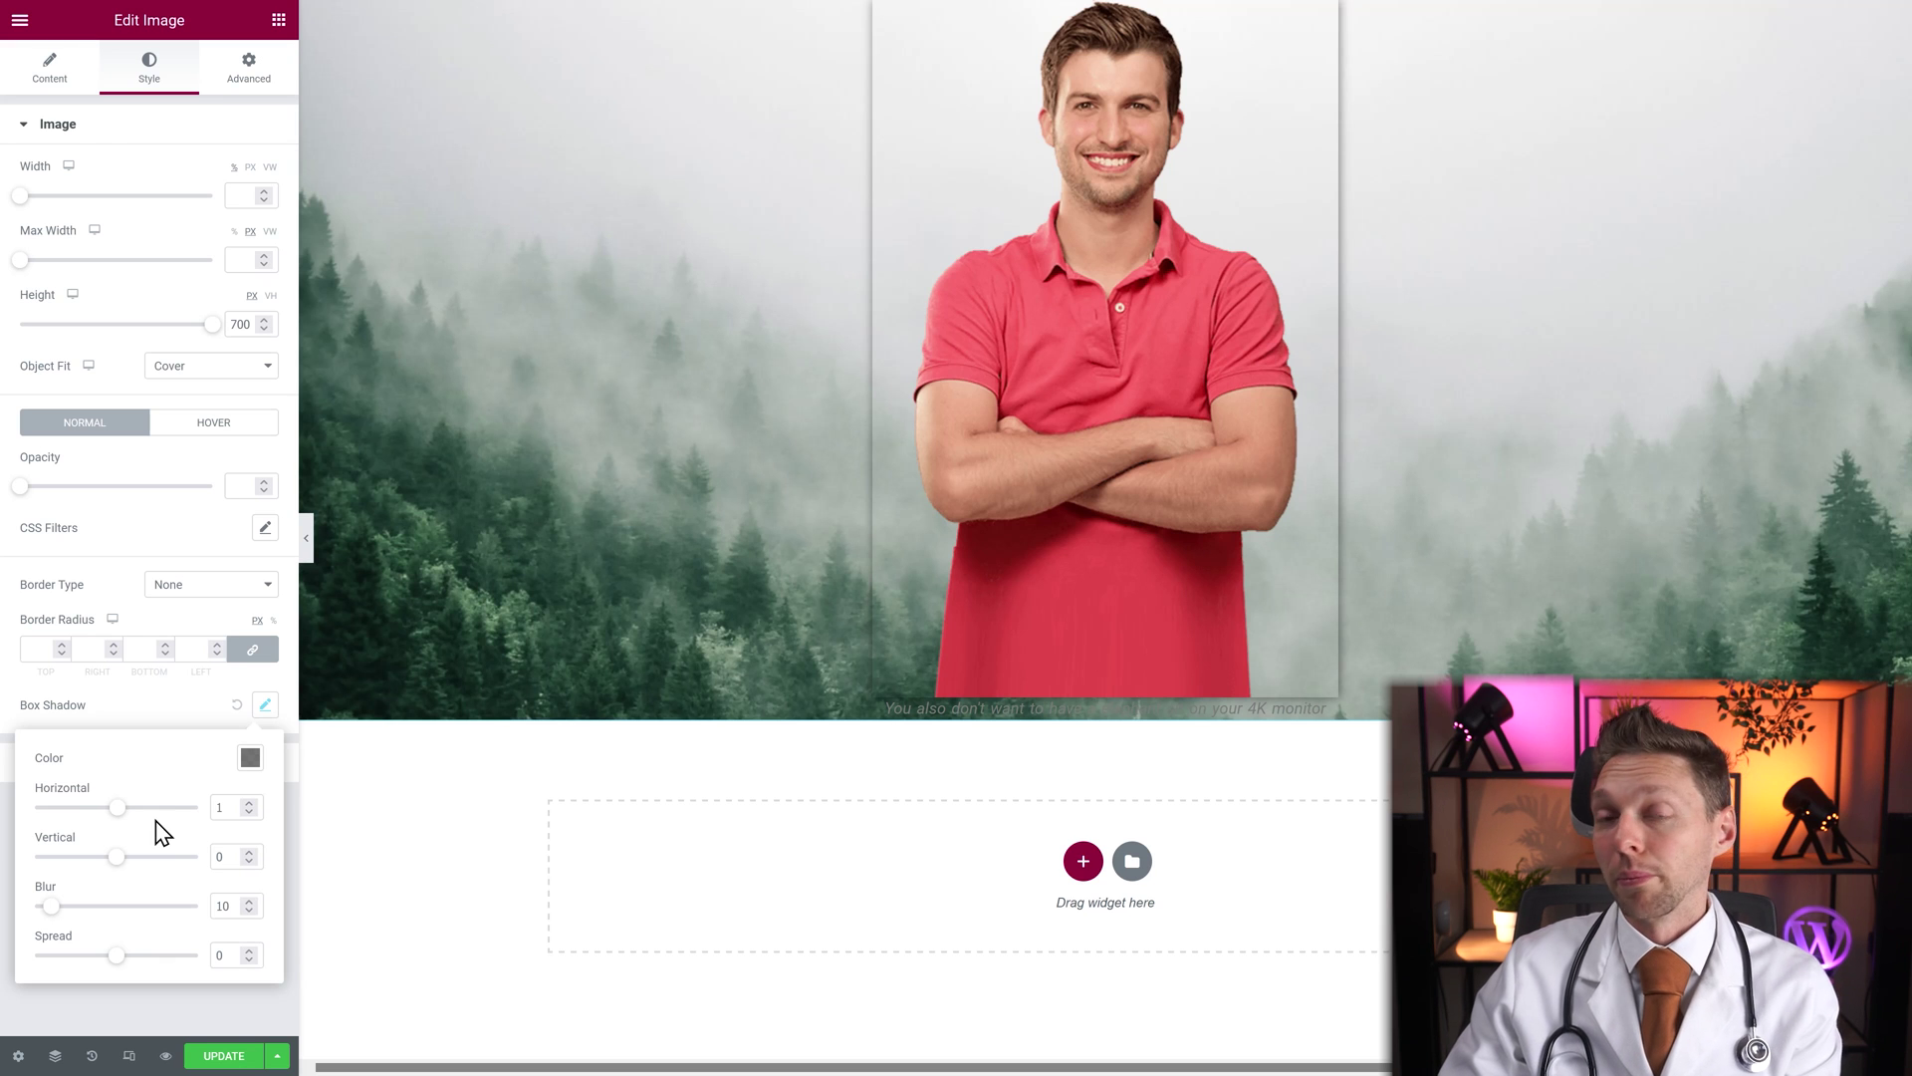
left_click_drag(52, 907, 97, 911)
mouse_move(117, 808)
left_mouse_down()
mouse_move(131, 818)
mouse_move(80, 818)
mouse_move(136, 810)
left_mouse_up()
left_click_drag(116, 858, 125, 956)
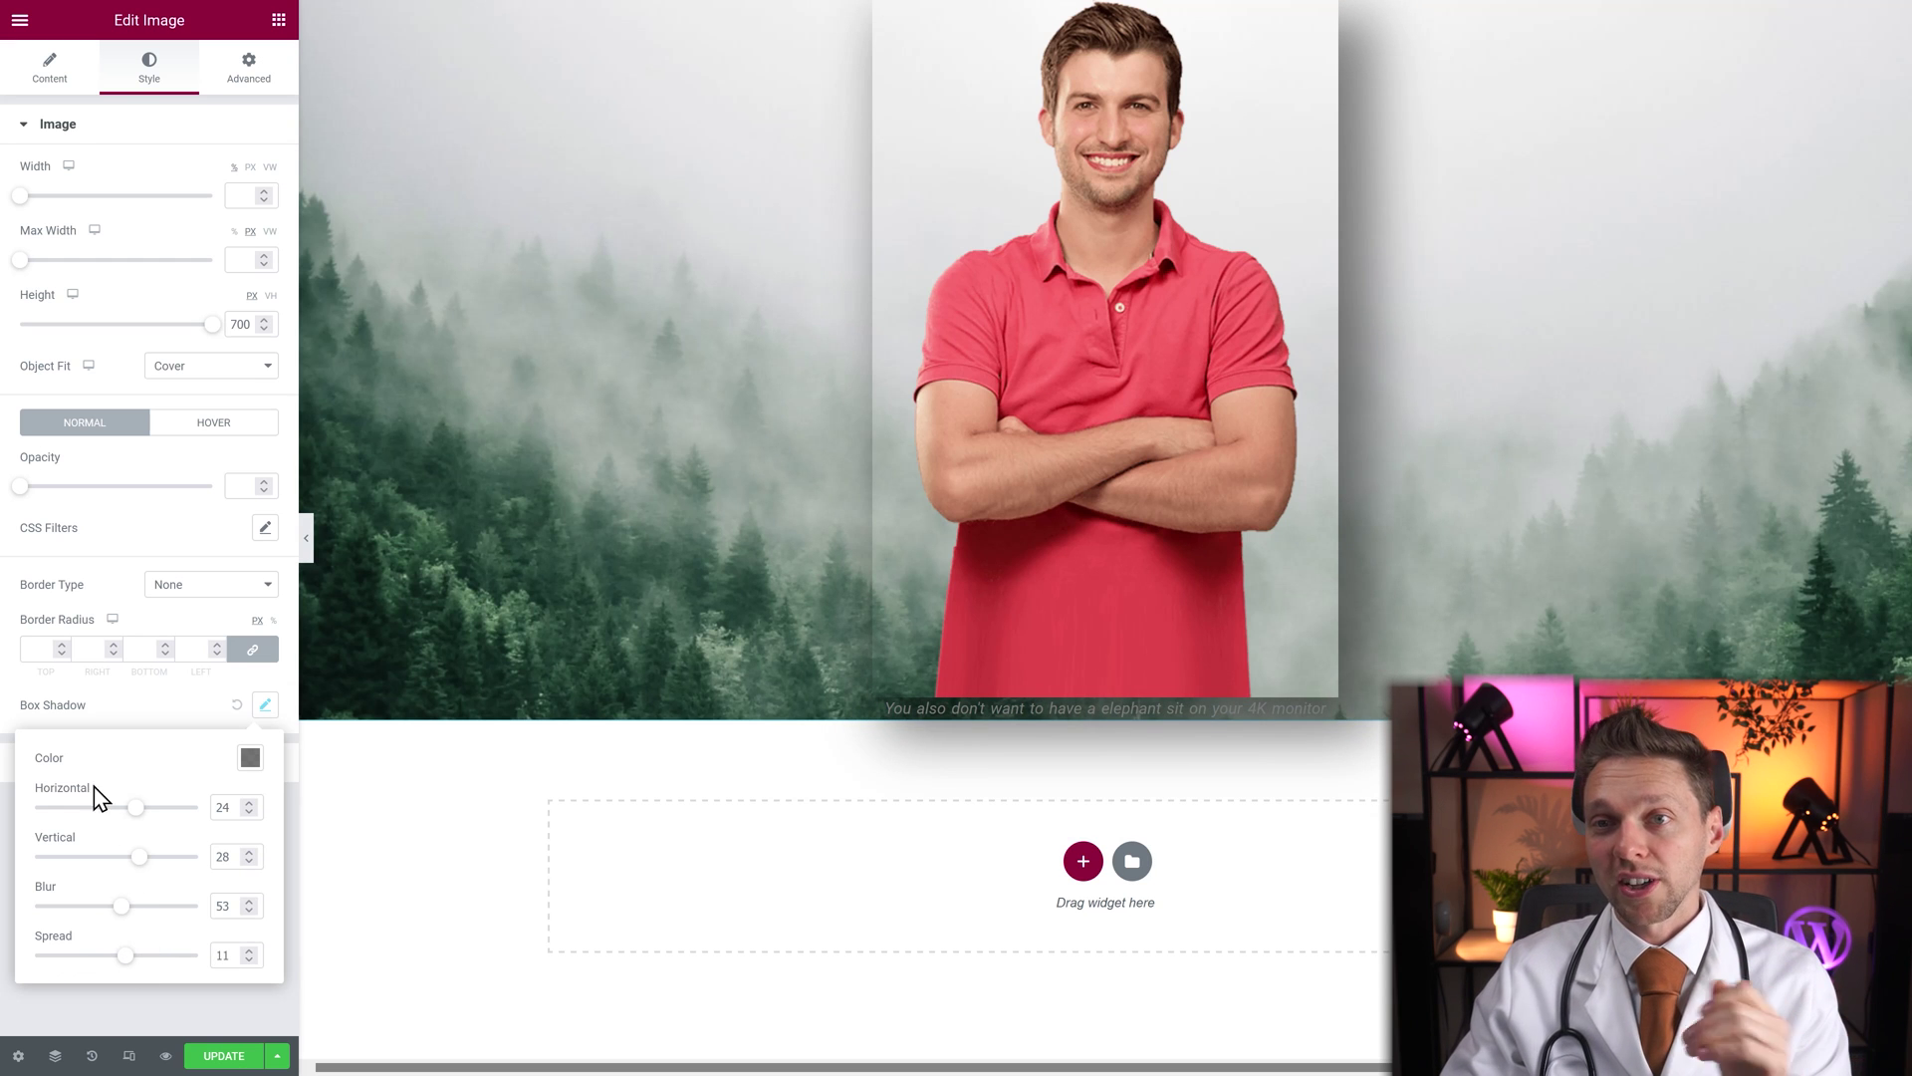
left_click(238, 708)
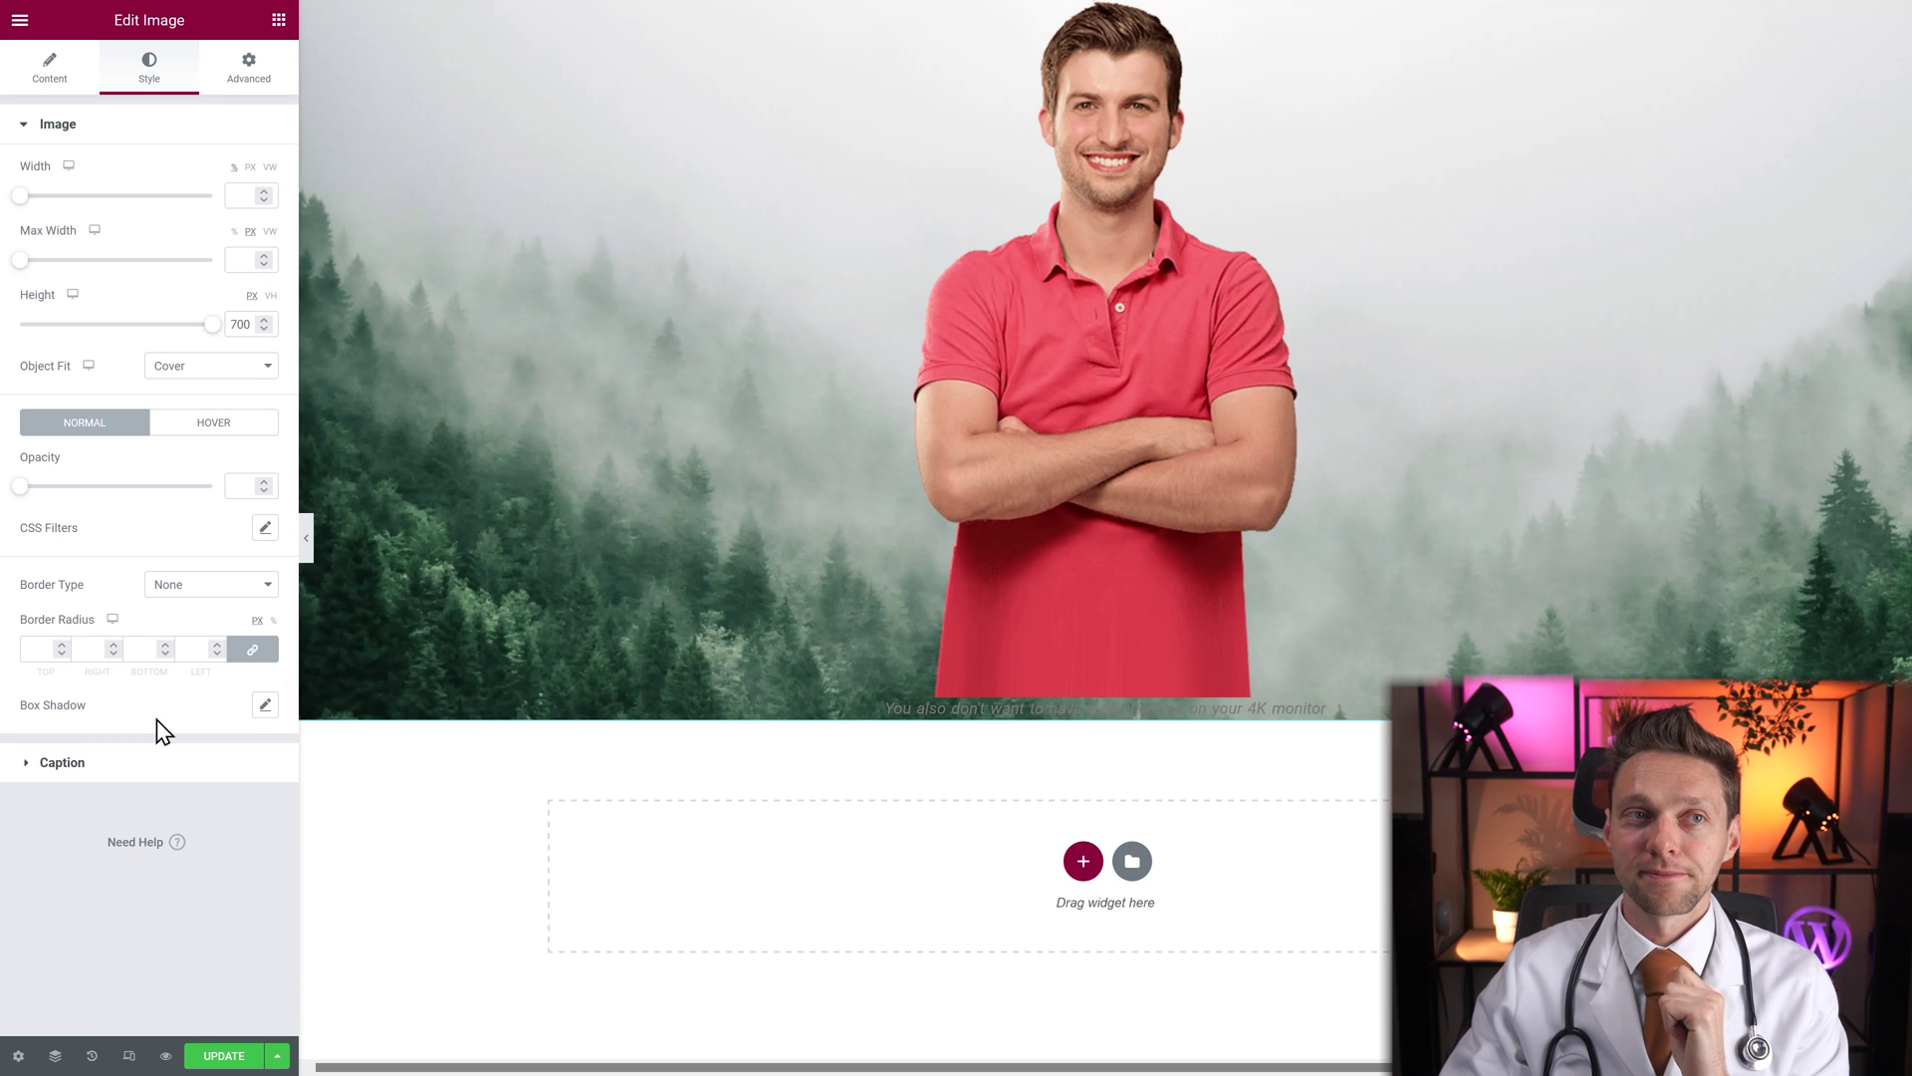
Change the caption text colour and, after trying each alignment, centre the caption
left_click(65, 771)
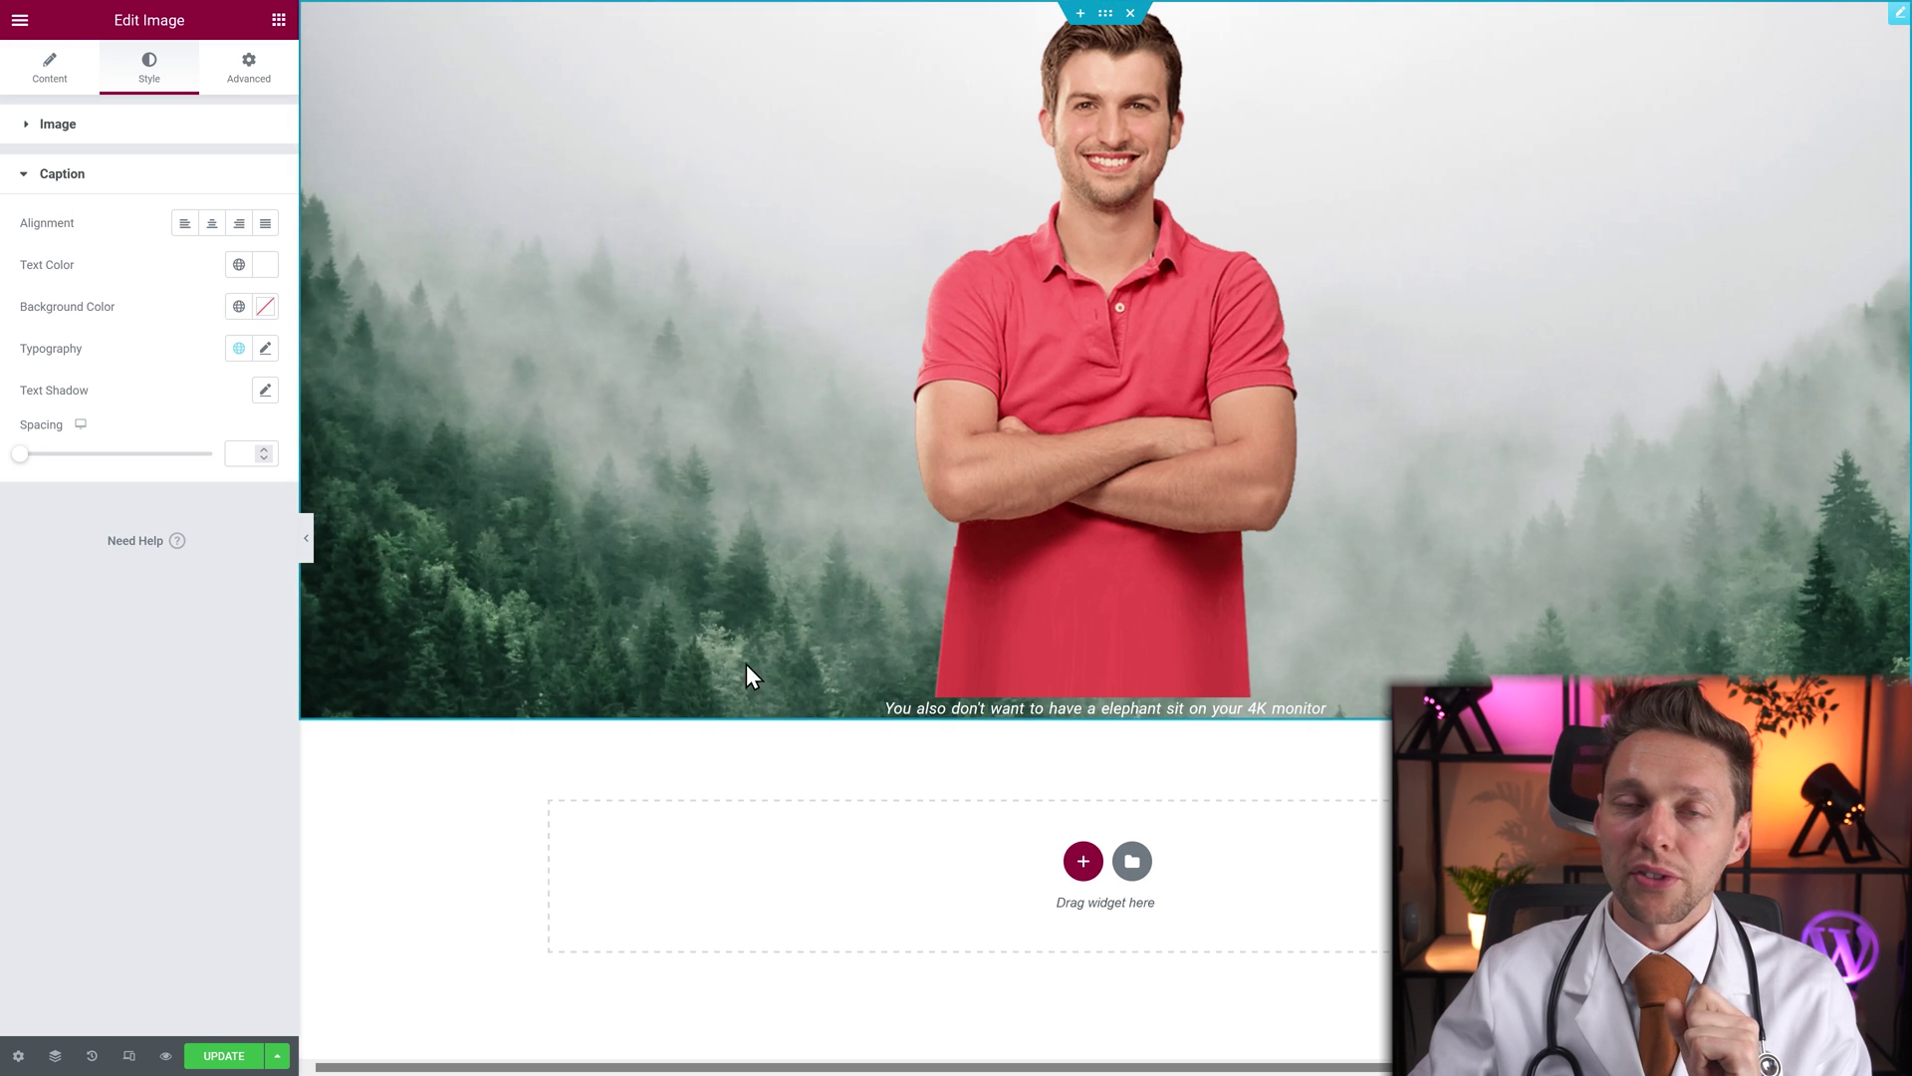
left_click(265, 267)
left_click_drag(259, 343, 12, 333)
left_click(183, 224)
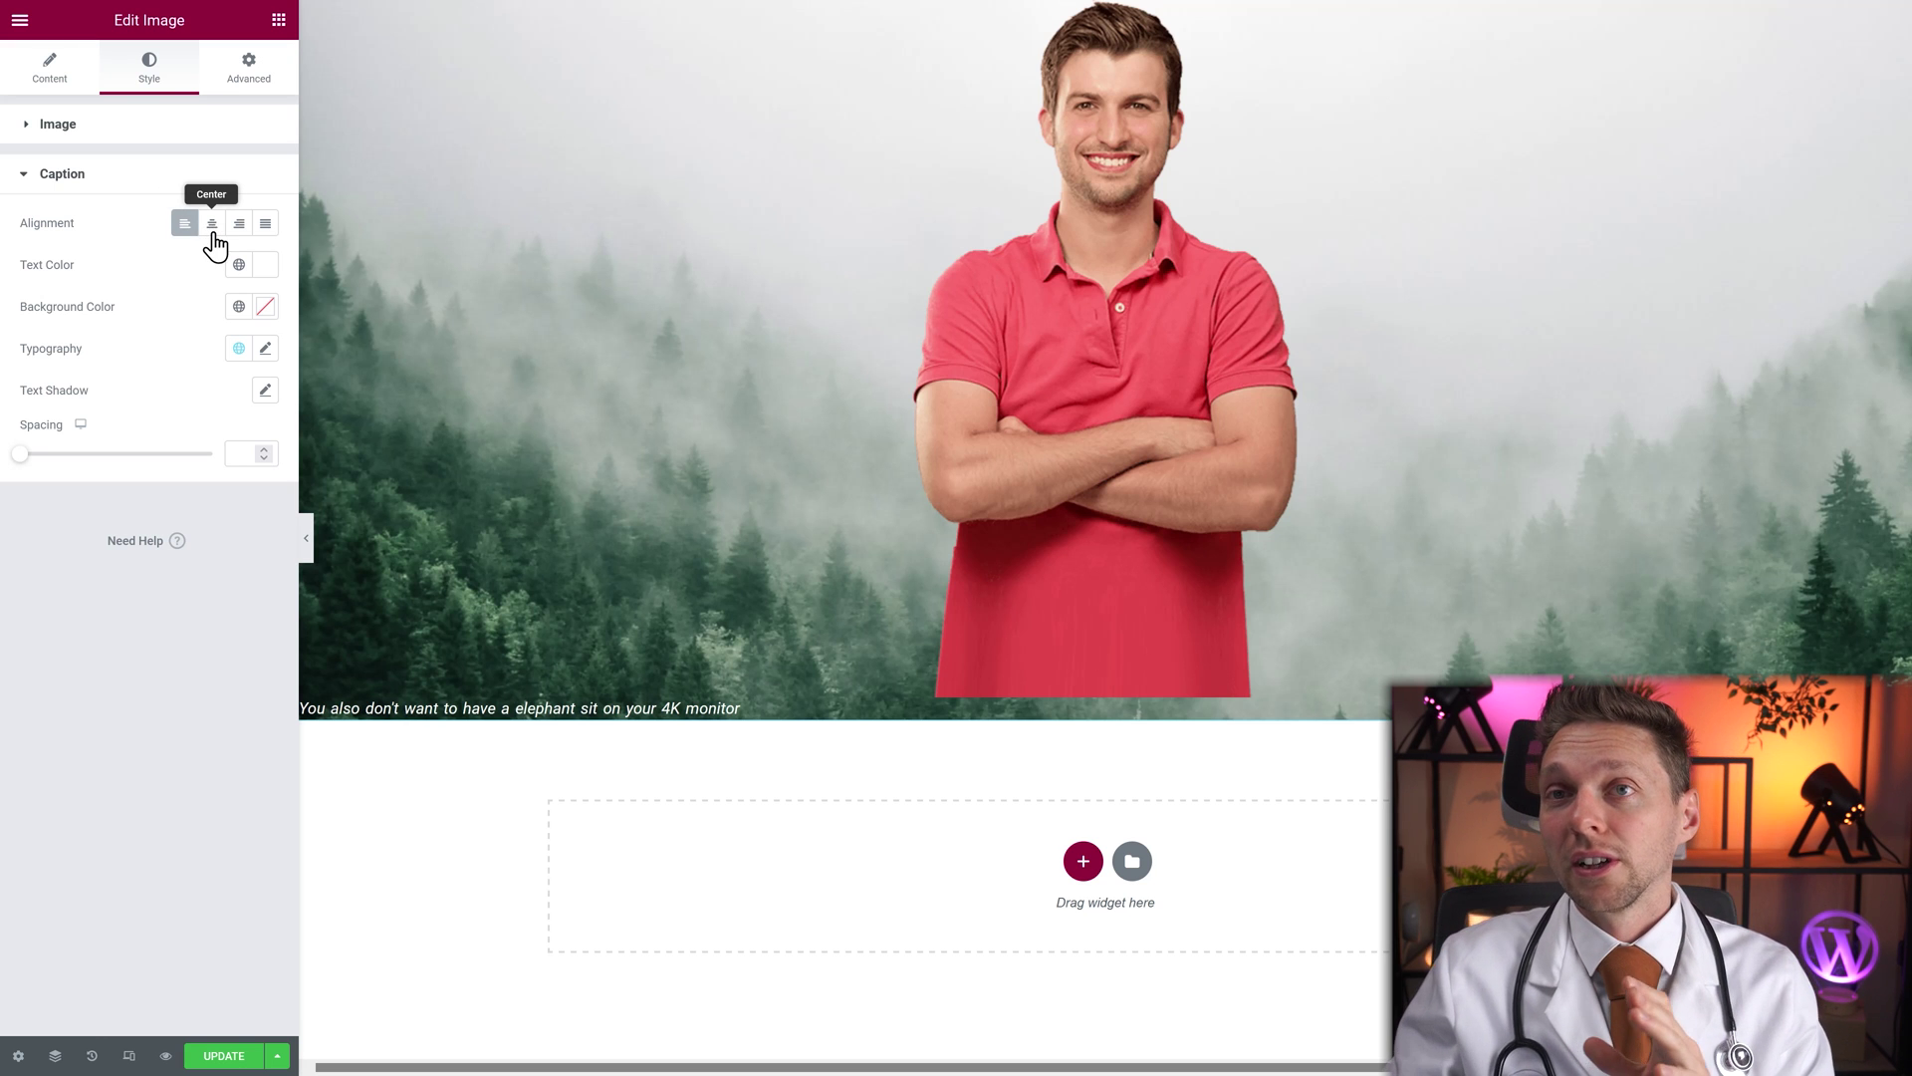
left_click(212, 225)
left_click(239, 225)
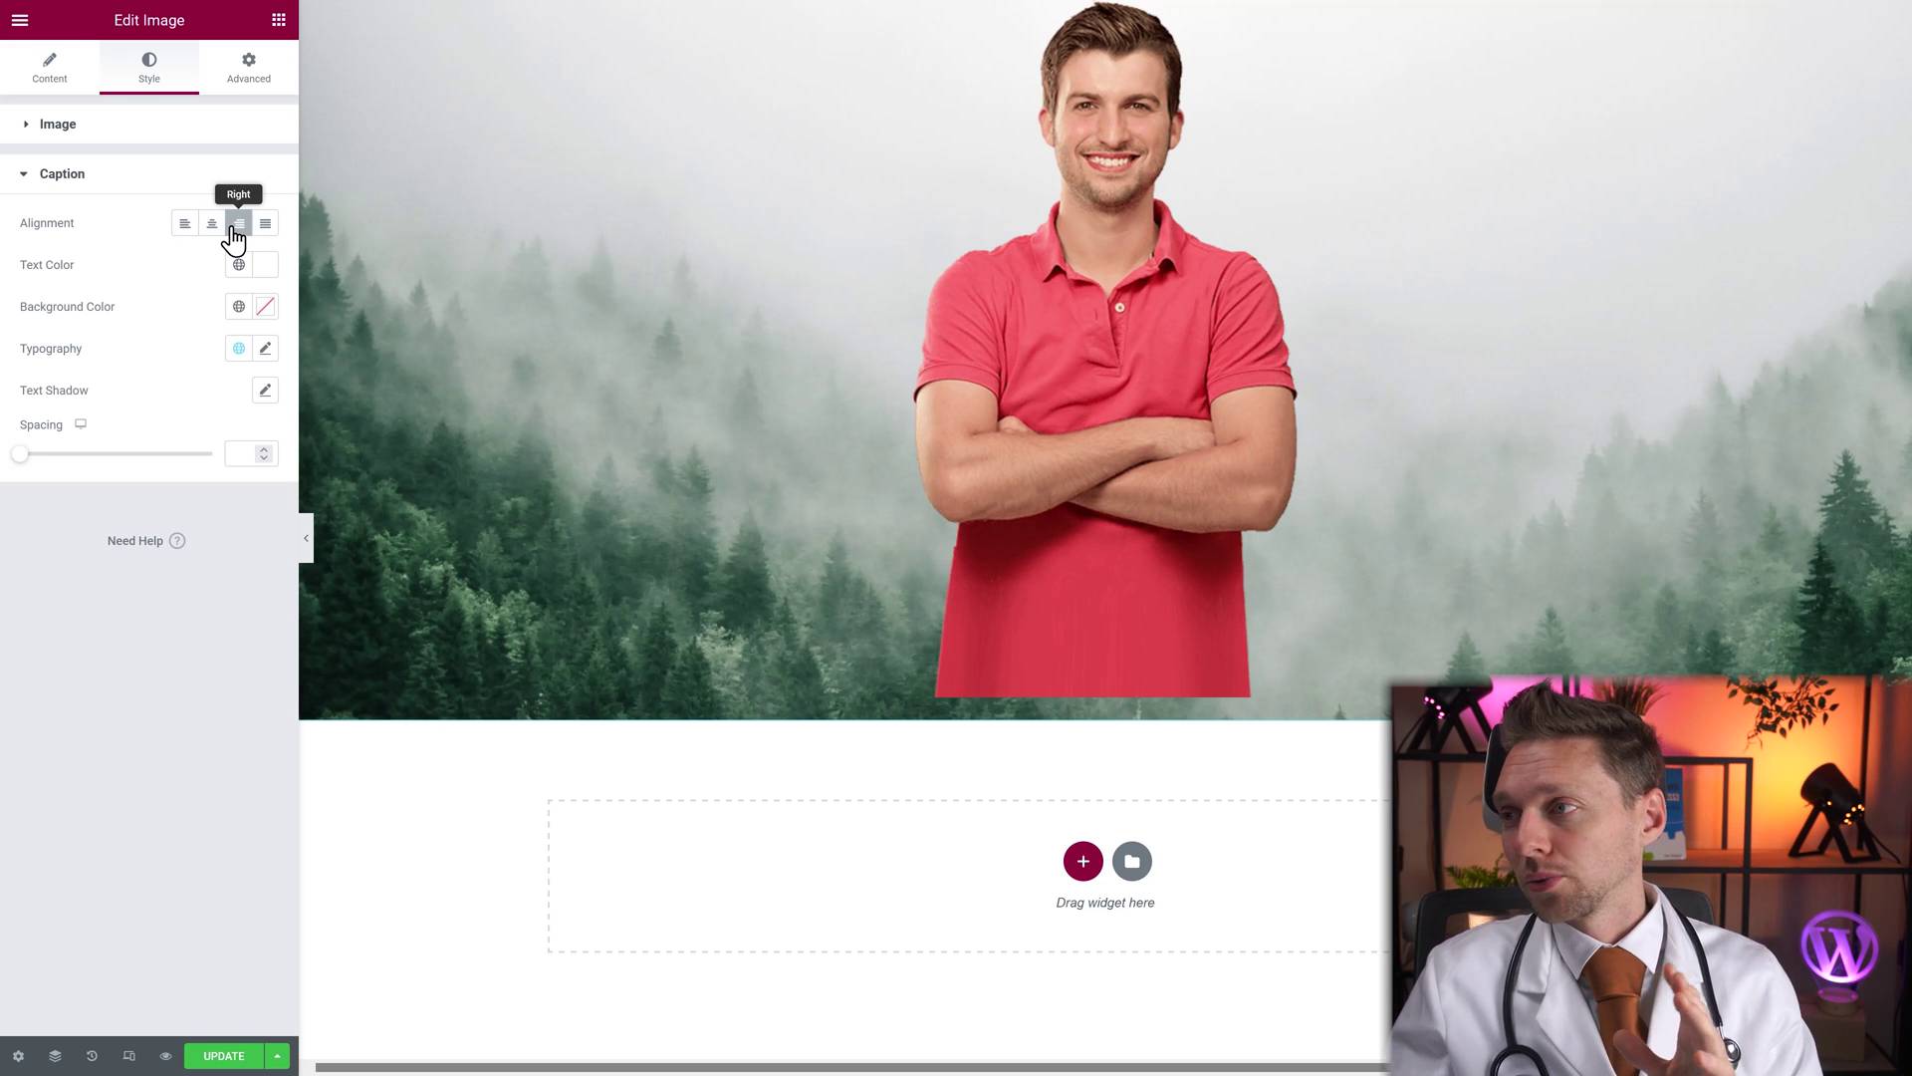
left_click(212, 228)
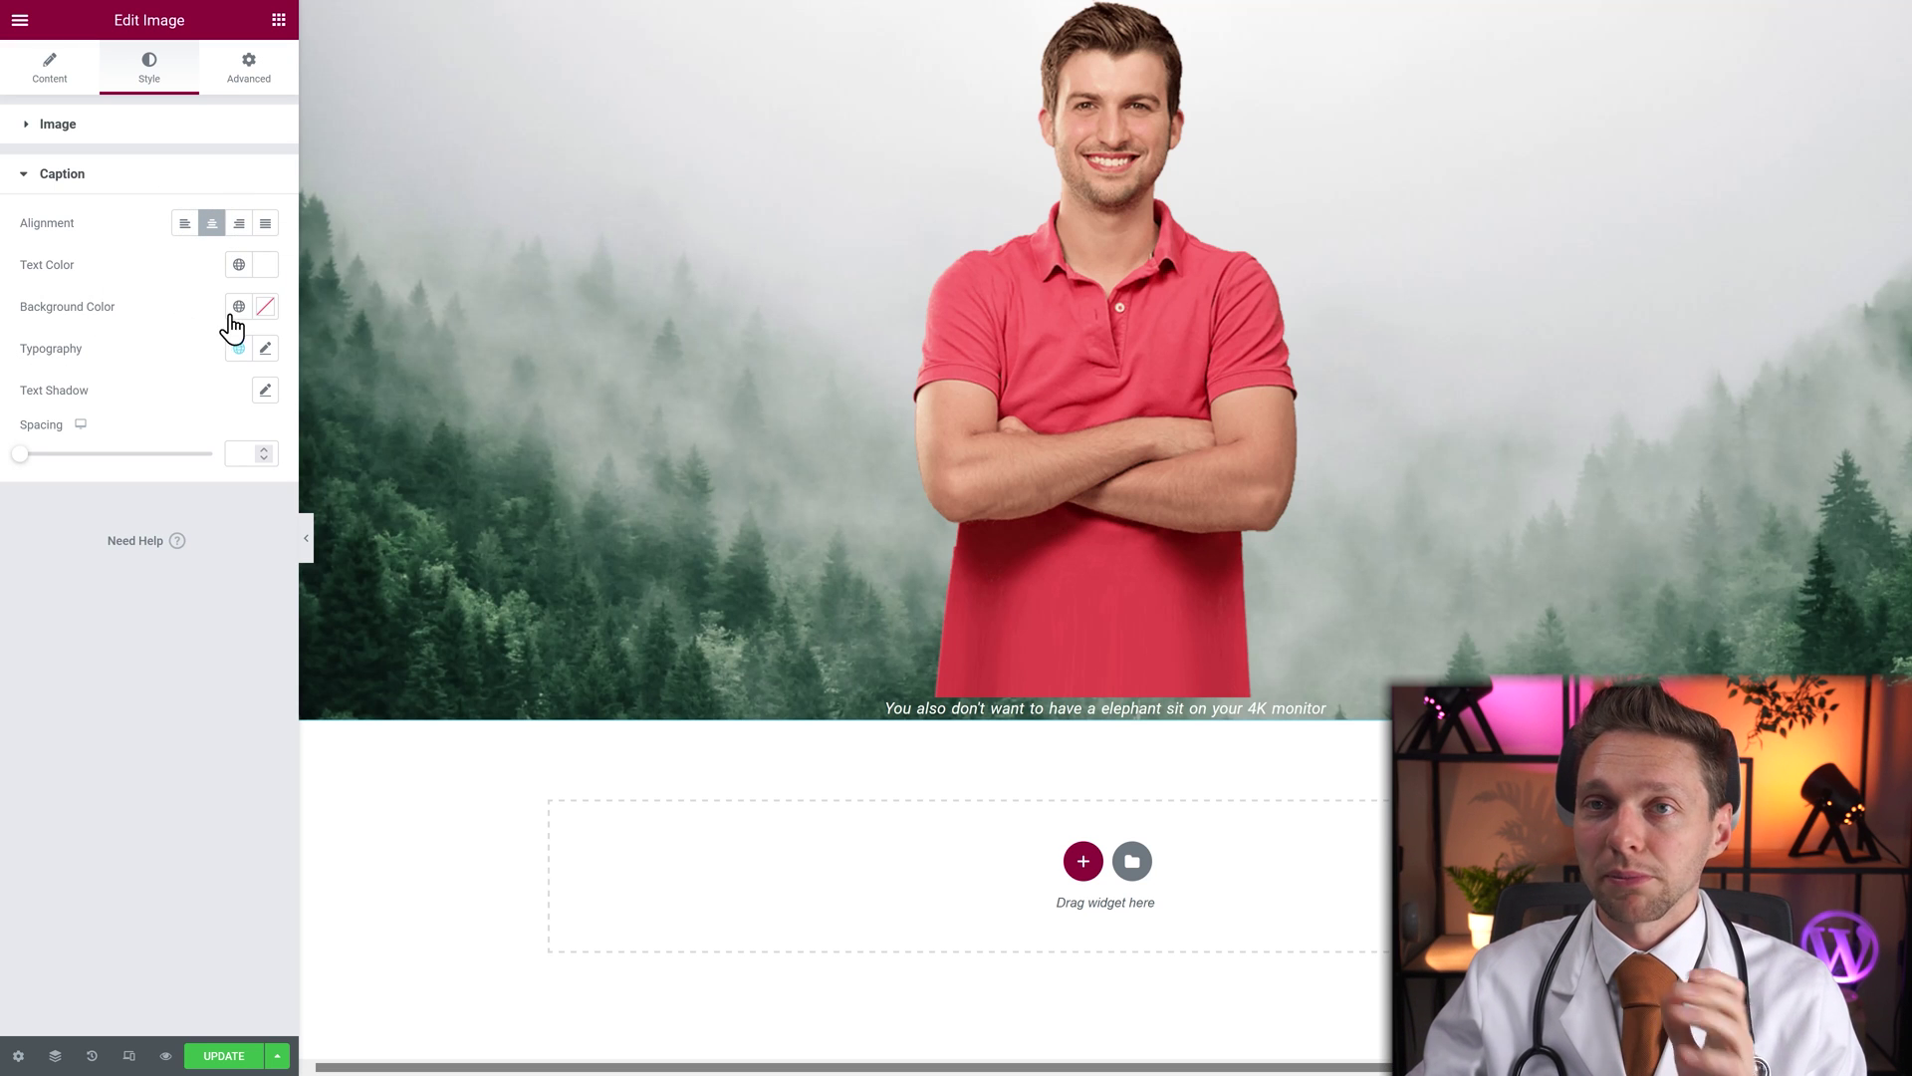
Give the caption a dark #252525 background colour
left_click(265, 306)
left_click_drag(185, 404, 43, 515)
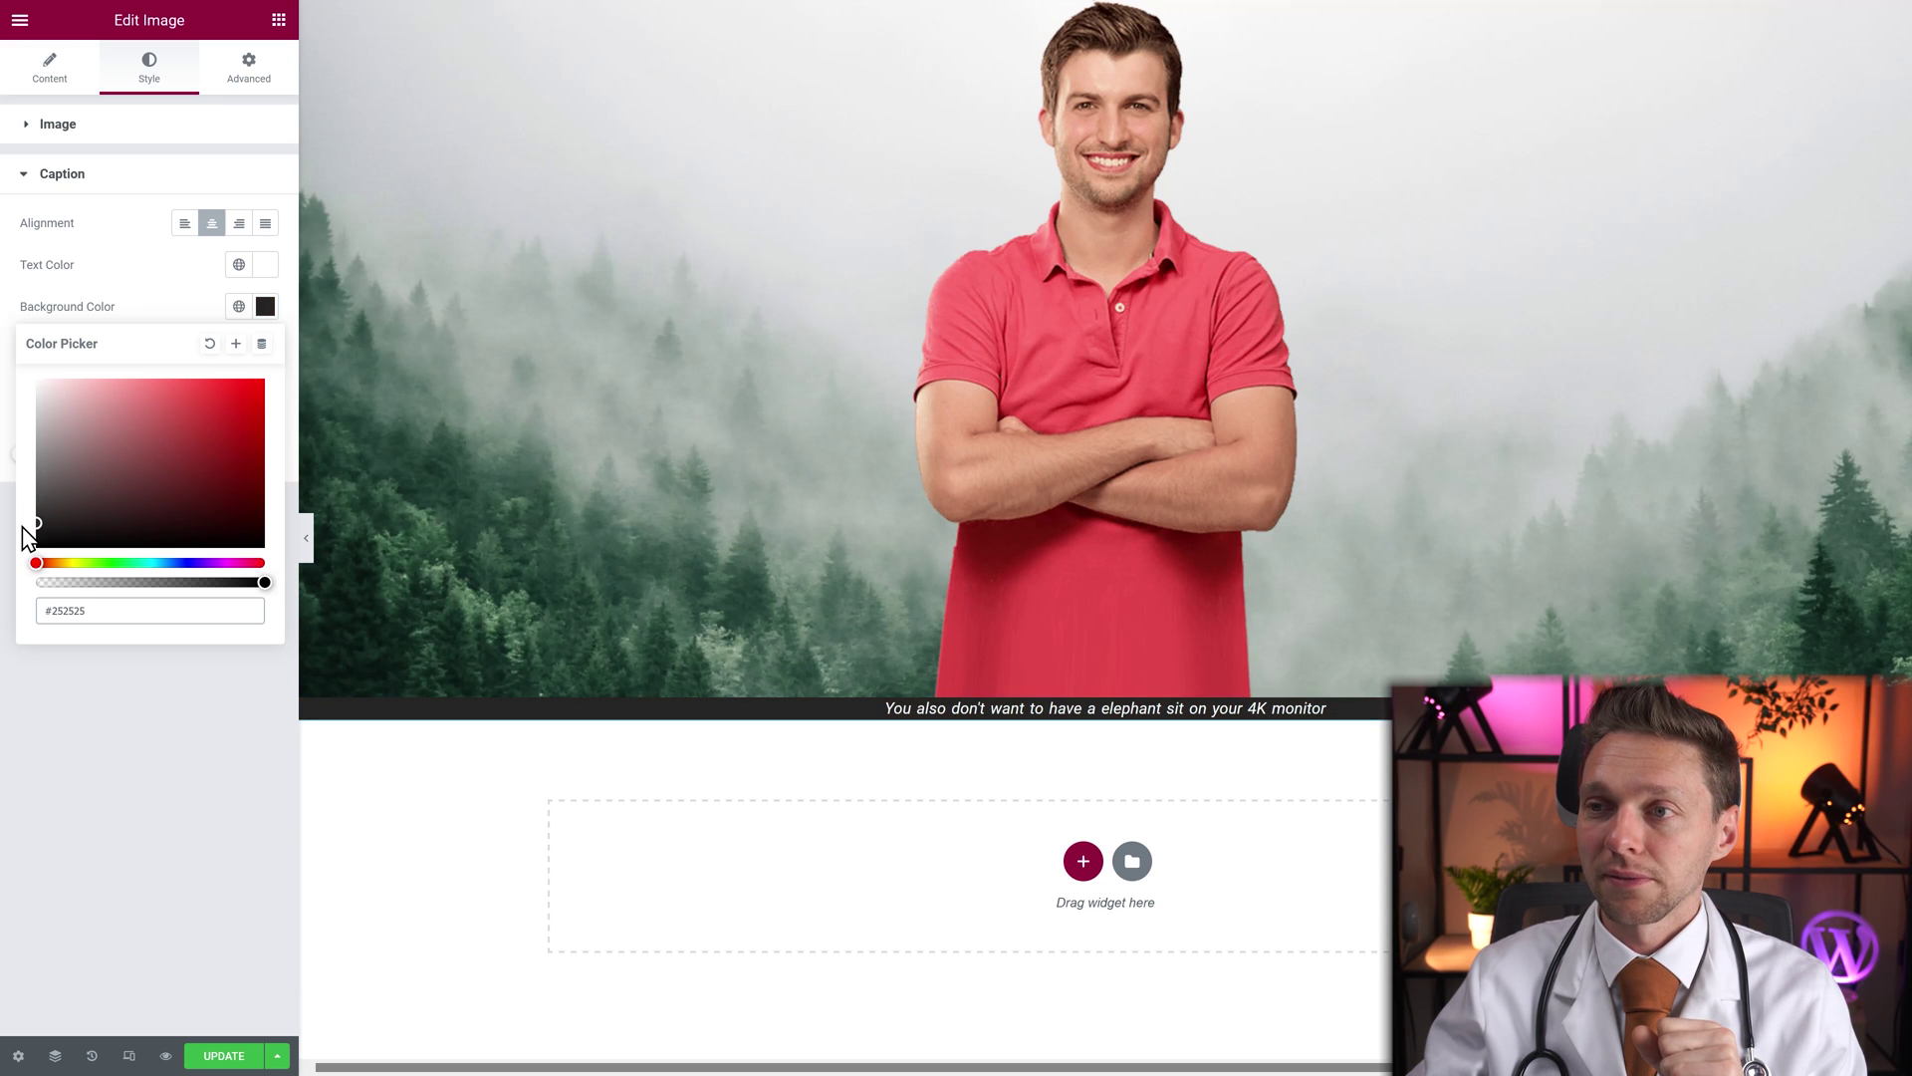
left_click(270, 298)
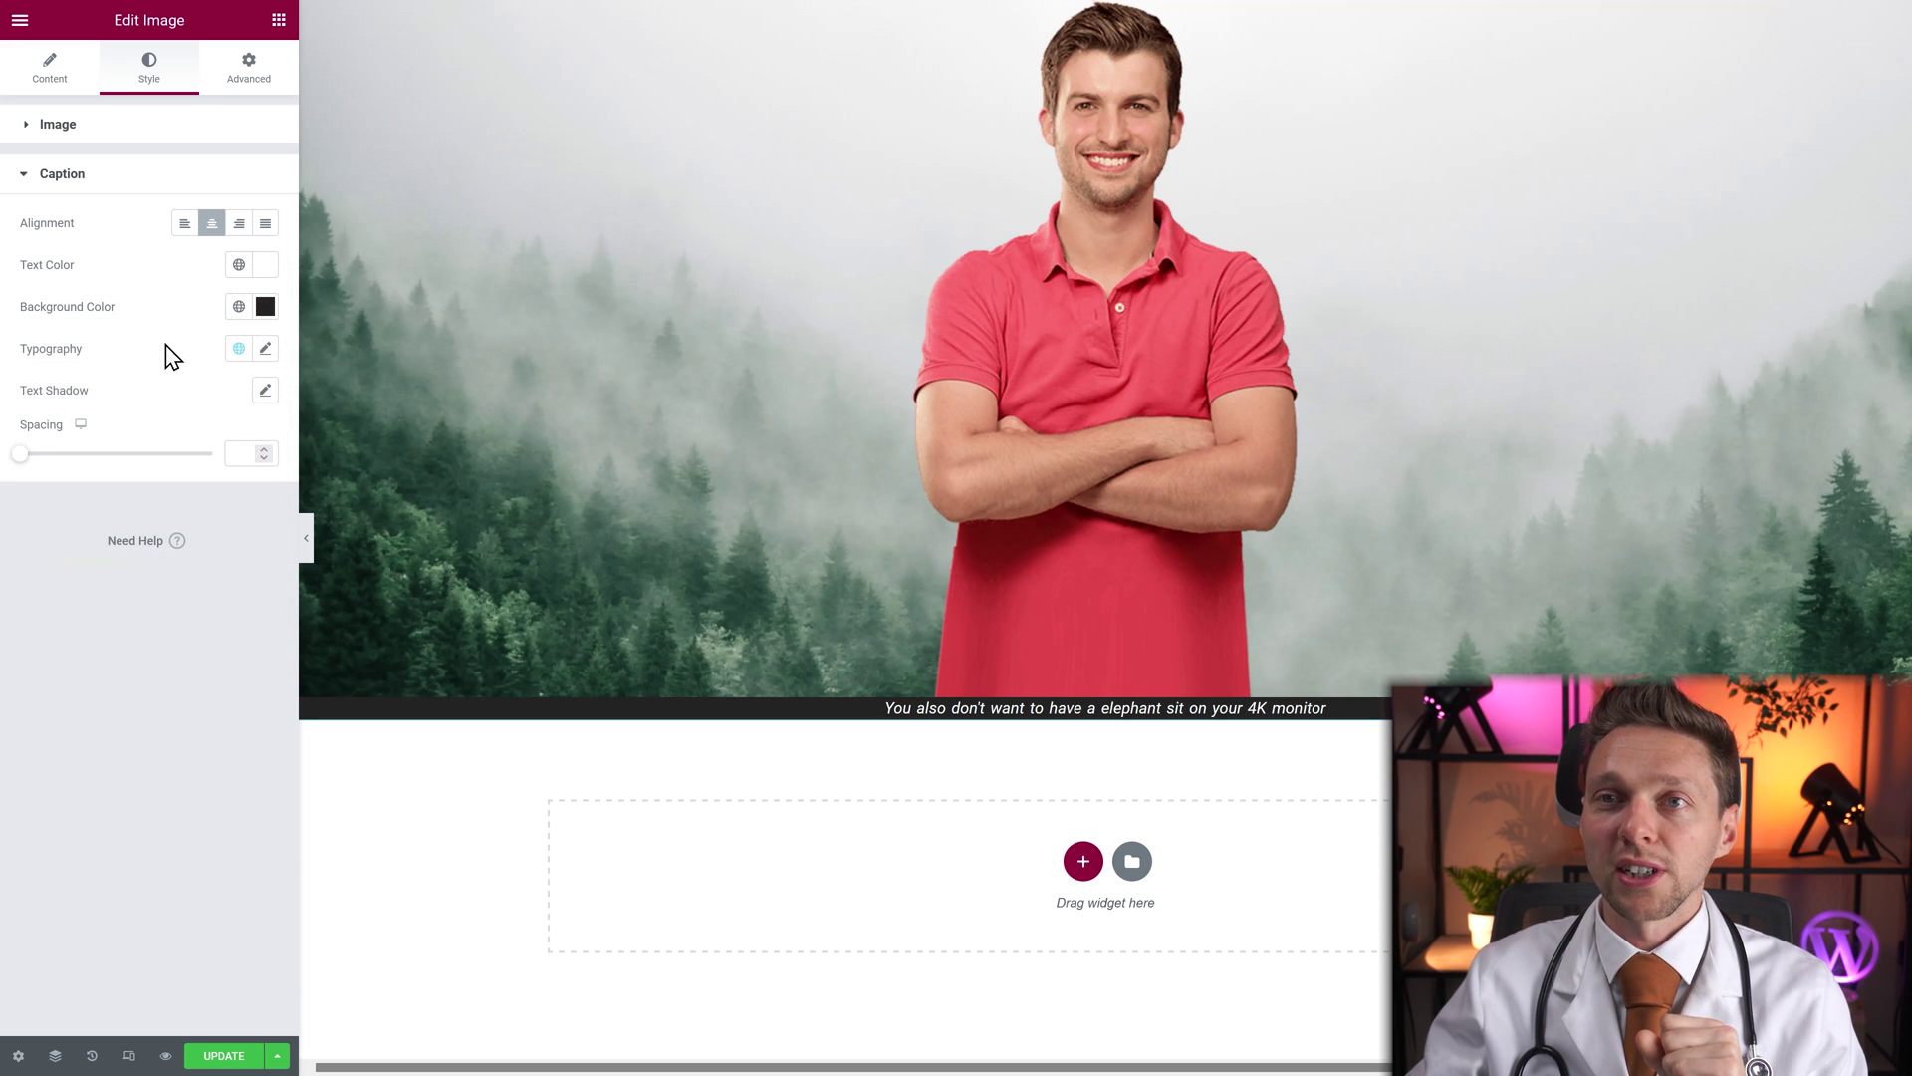
left_click(261, 350)
left_click(184, 441)
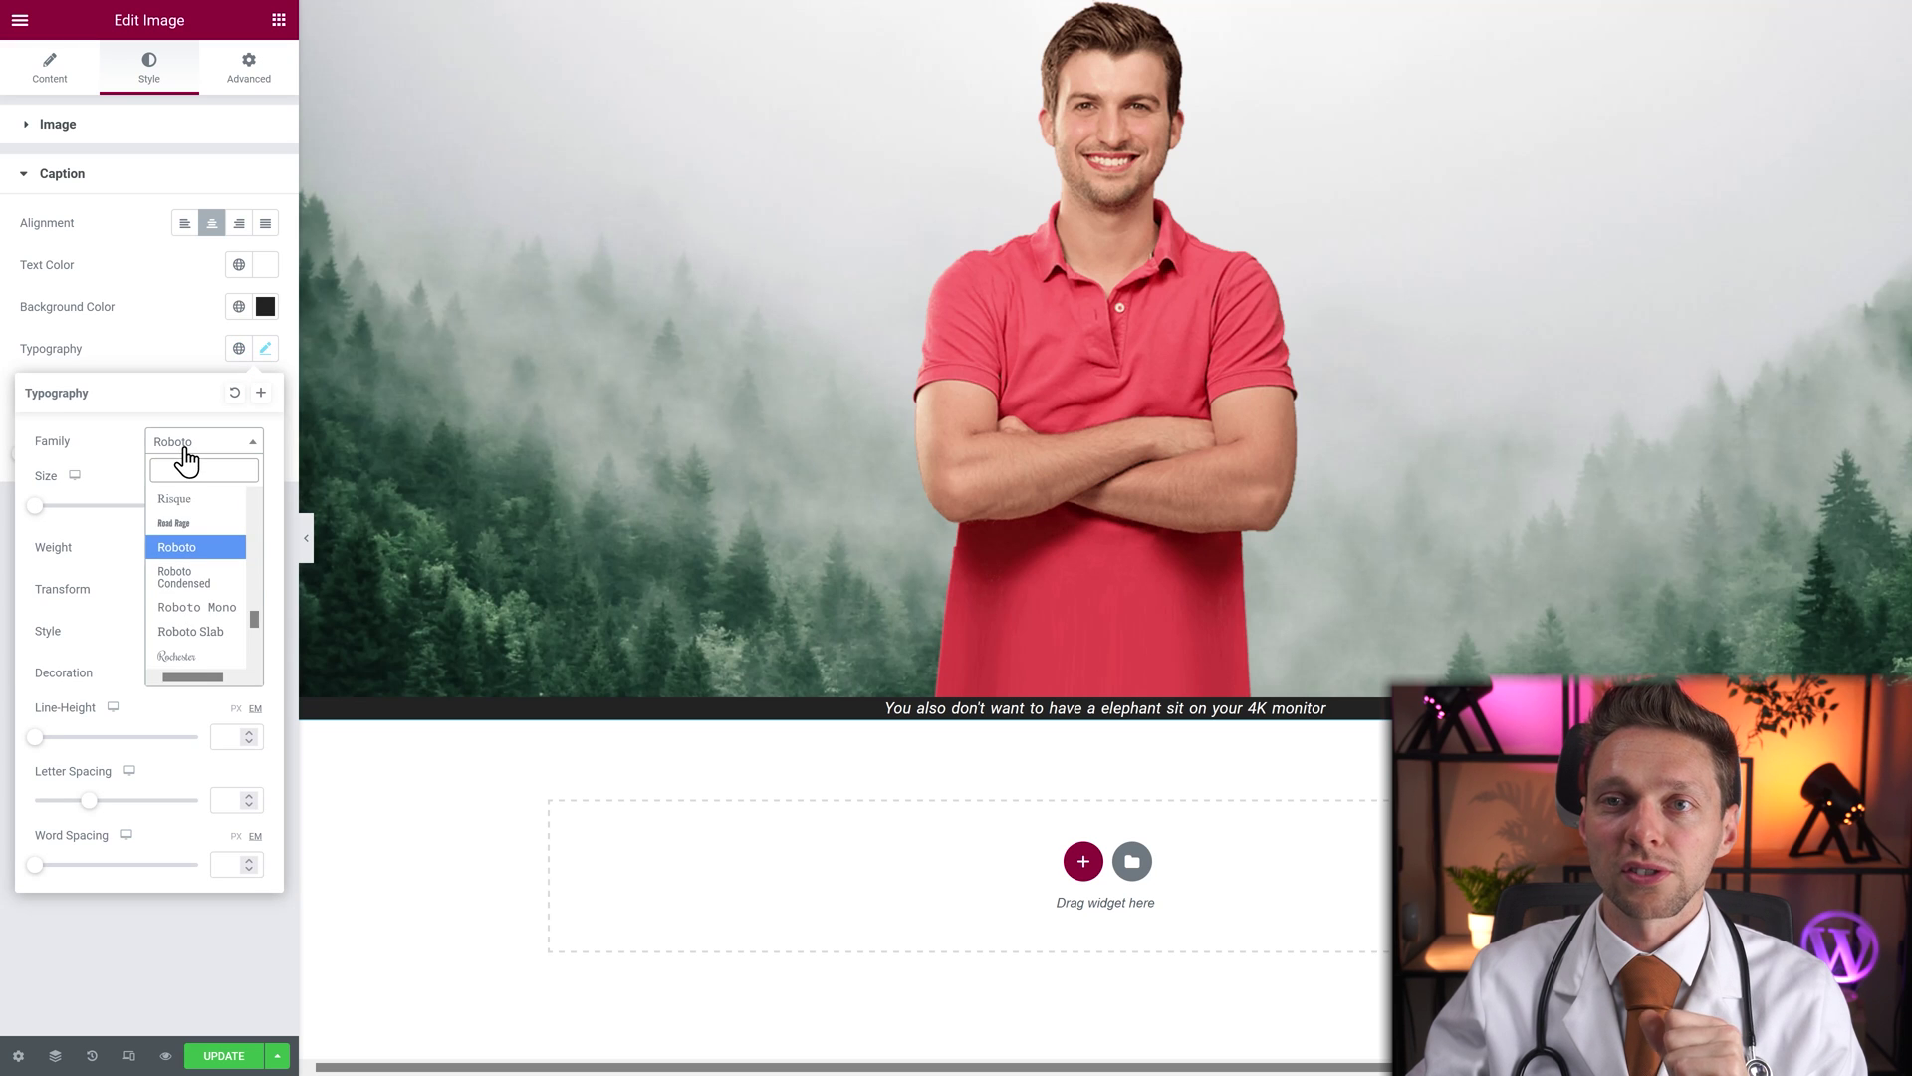
type("popp")
left_click(204, 521)
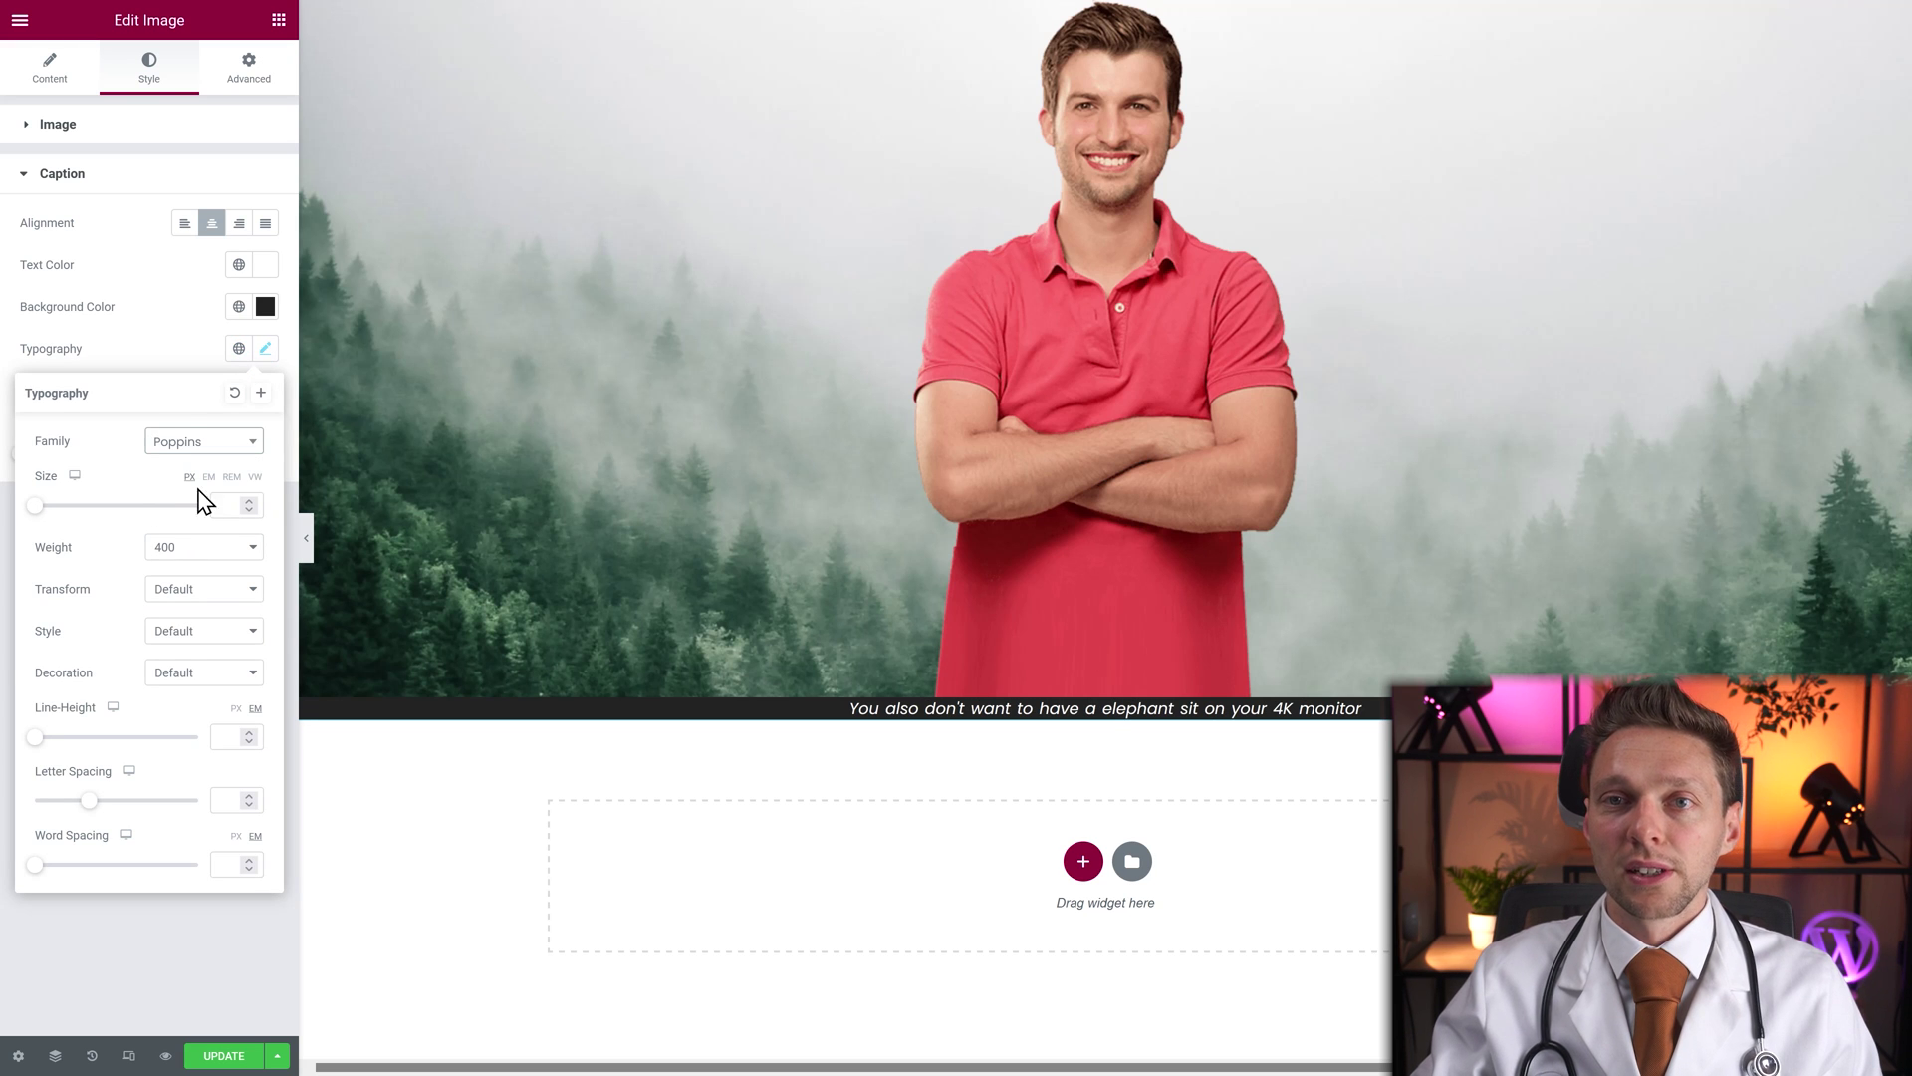
left_click_drag(37, 508, 86, 521)
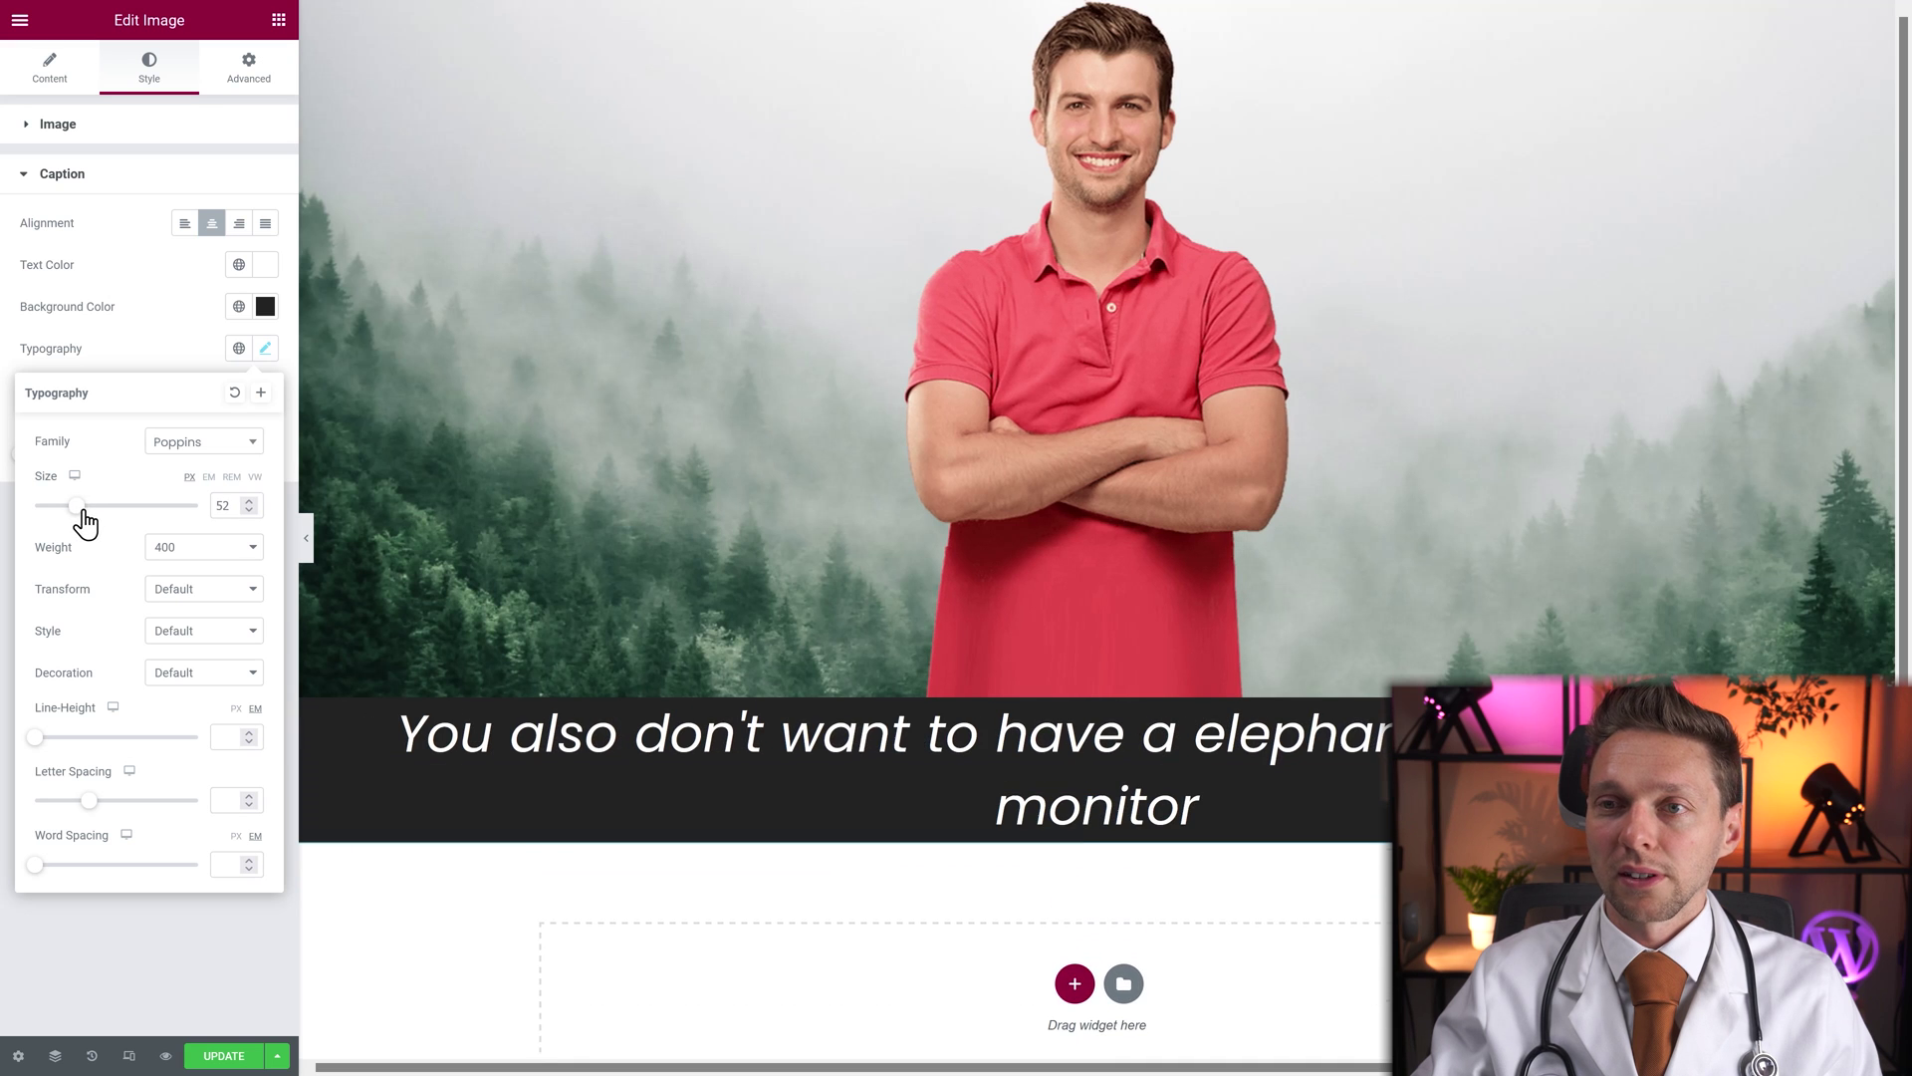
left_click(174, 559)
left_click(161, 725)
left_click(177, 595)
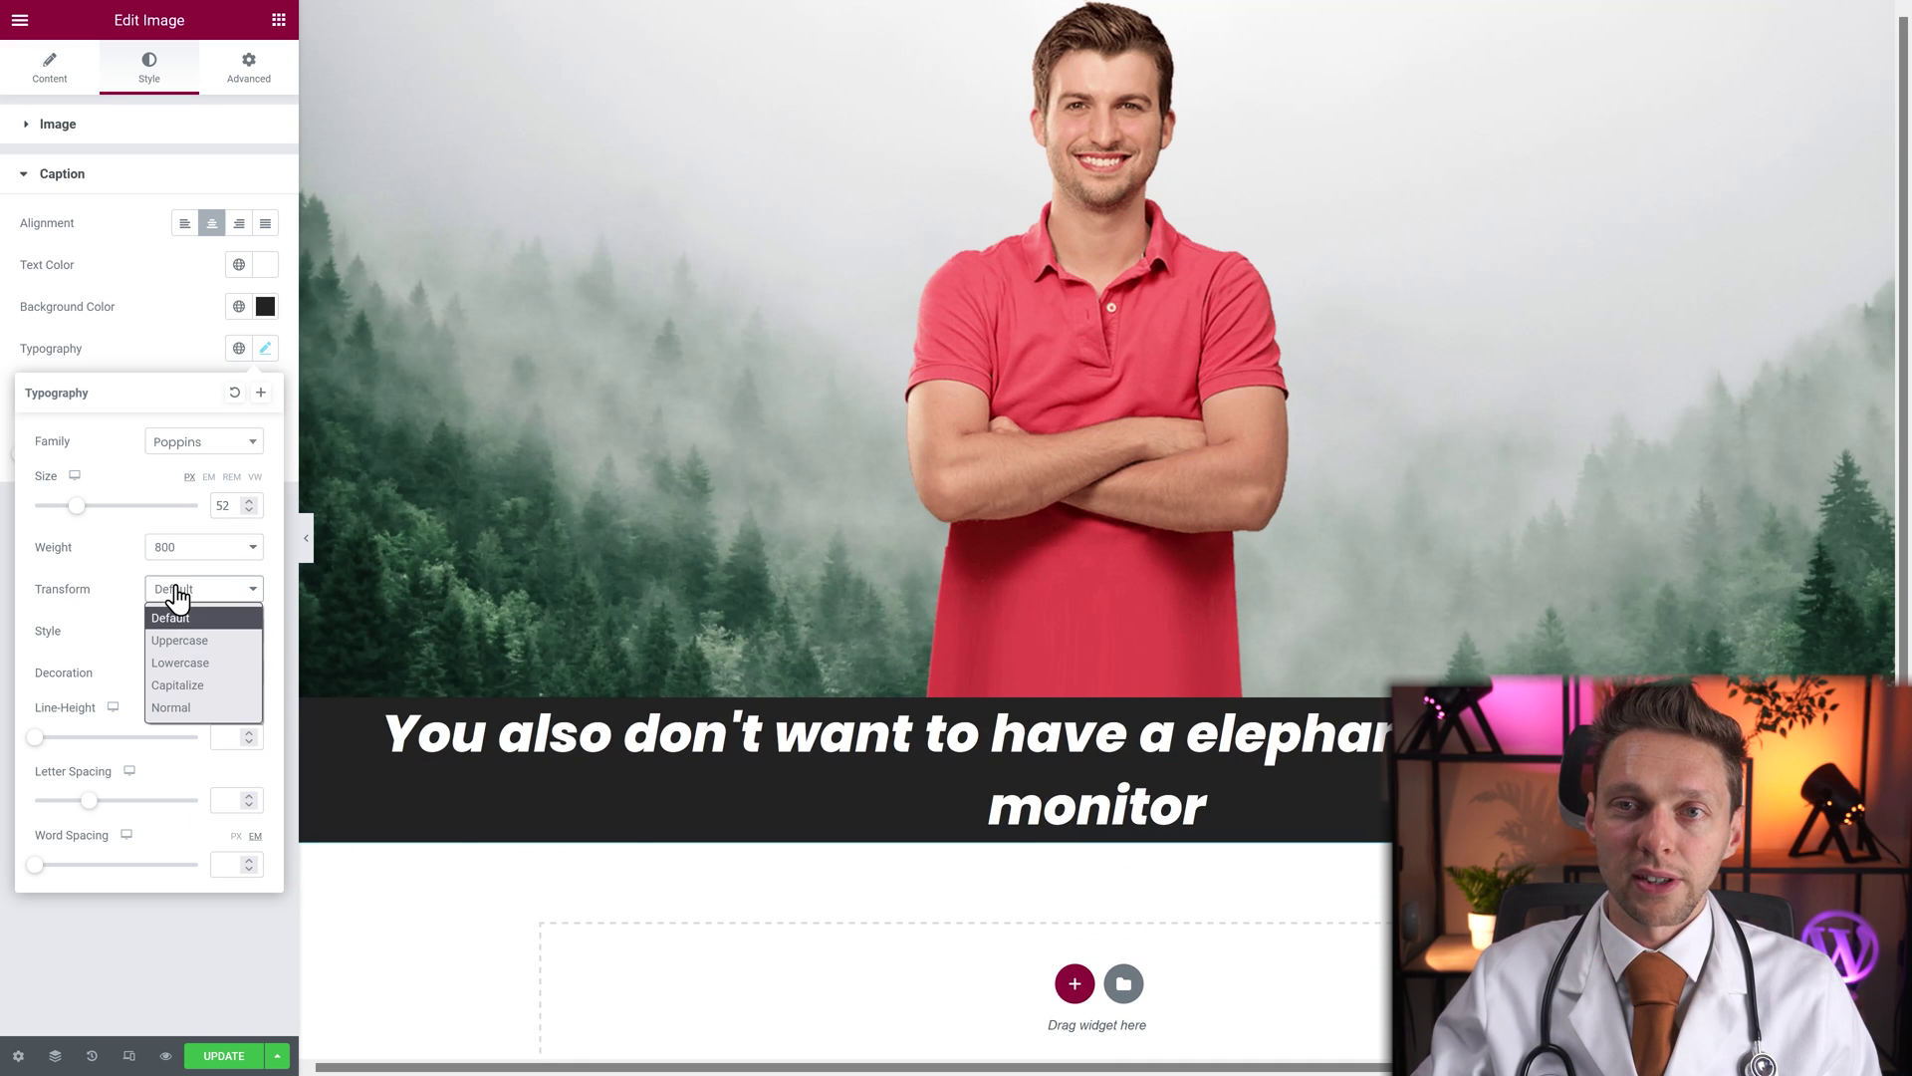
left_click(189, 642)
left_click(190, 635)
left_click(192, 711)
left_click(189, 673)
left_click(187, 739)
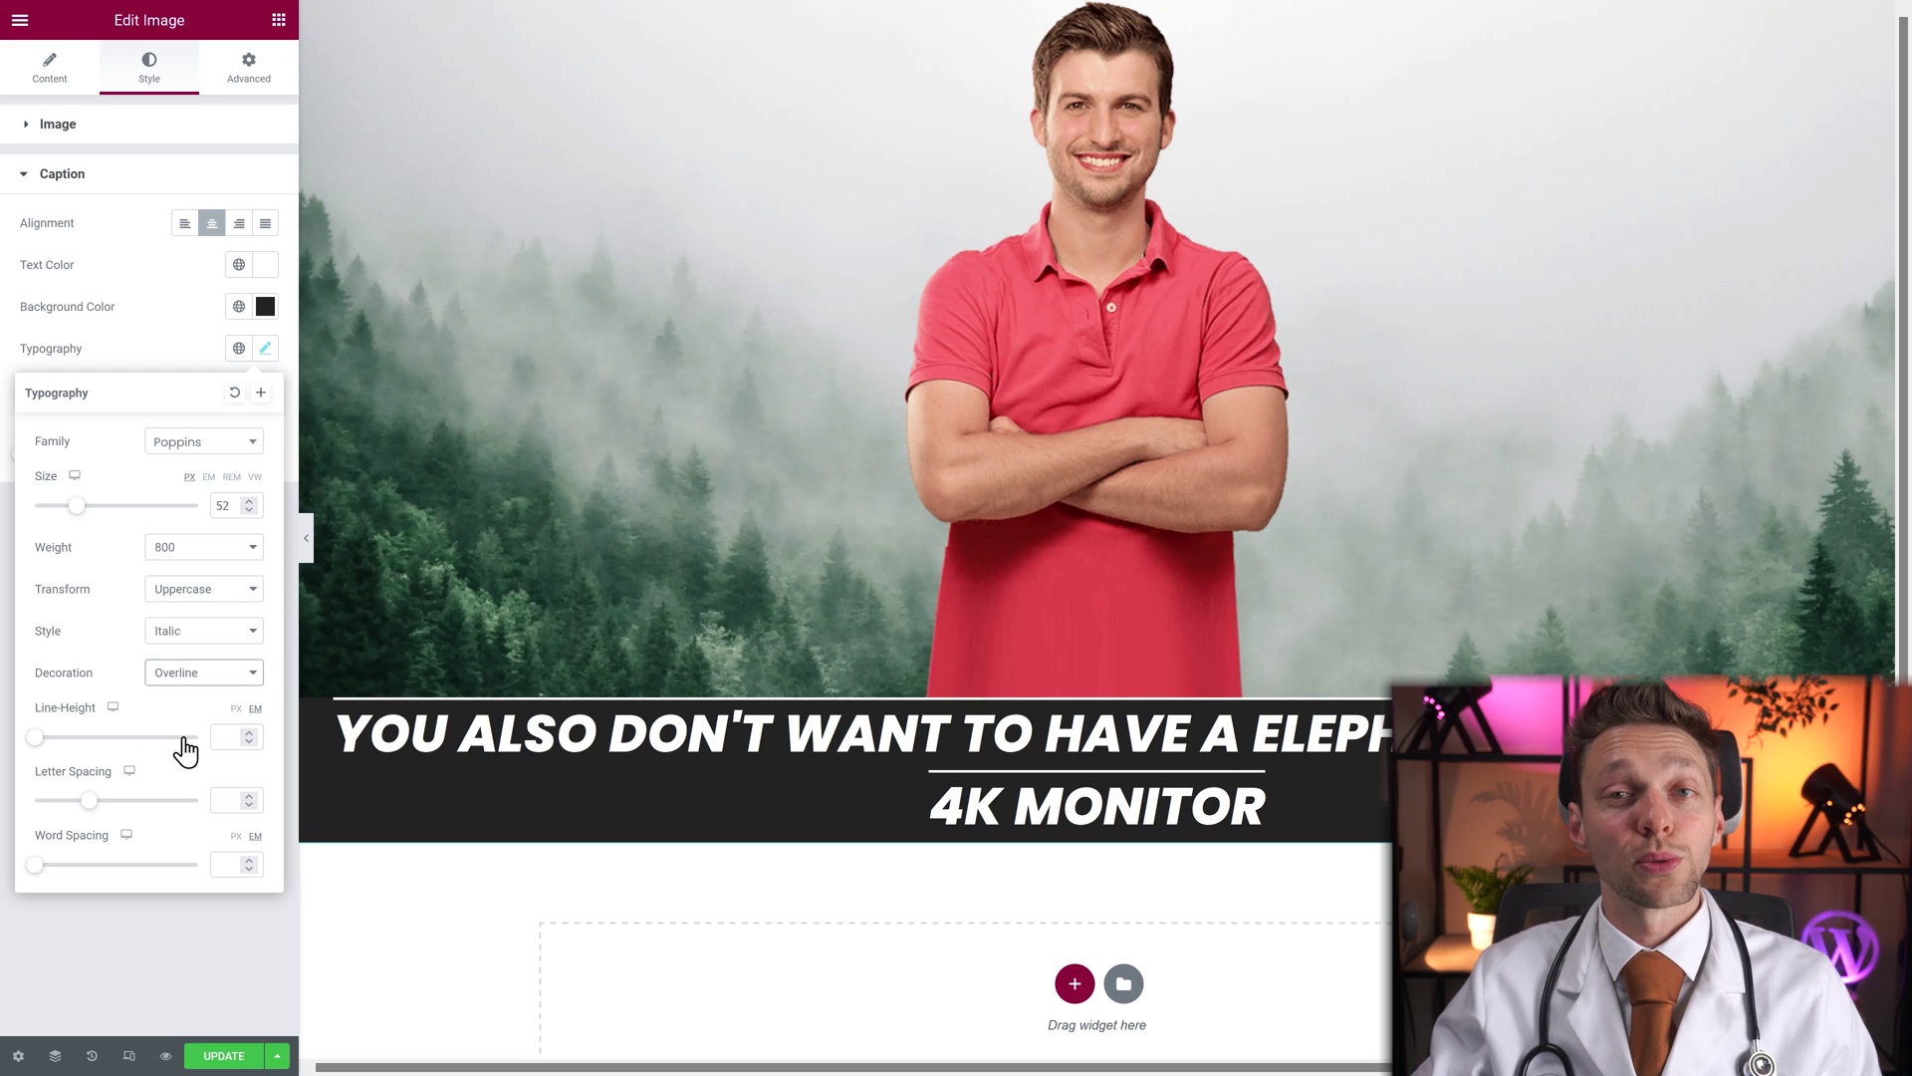
left_click(103, 801)
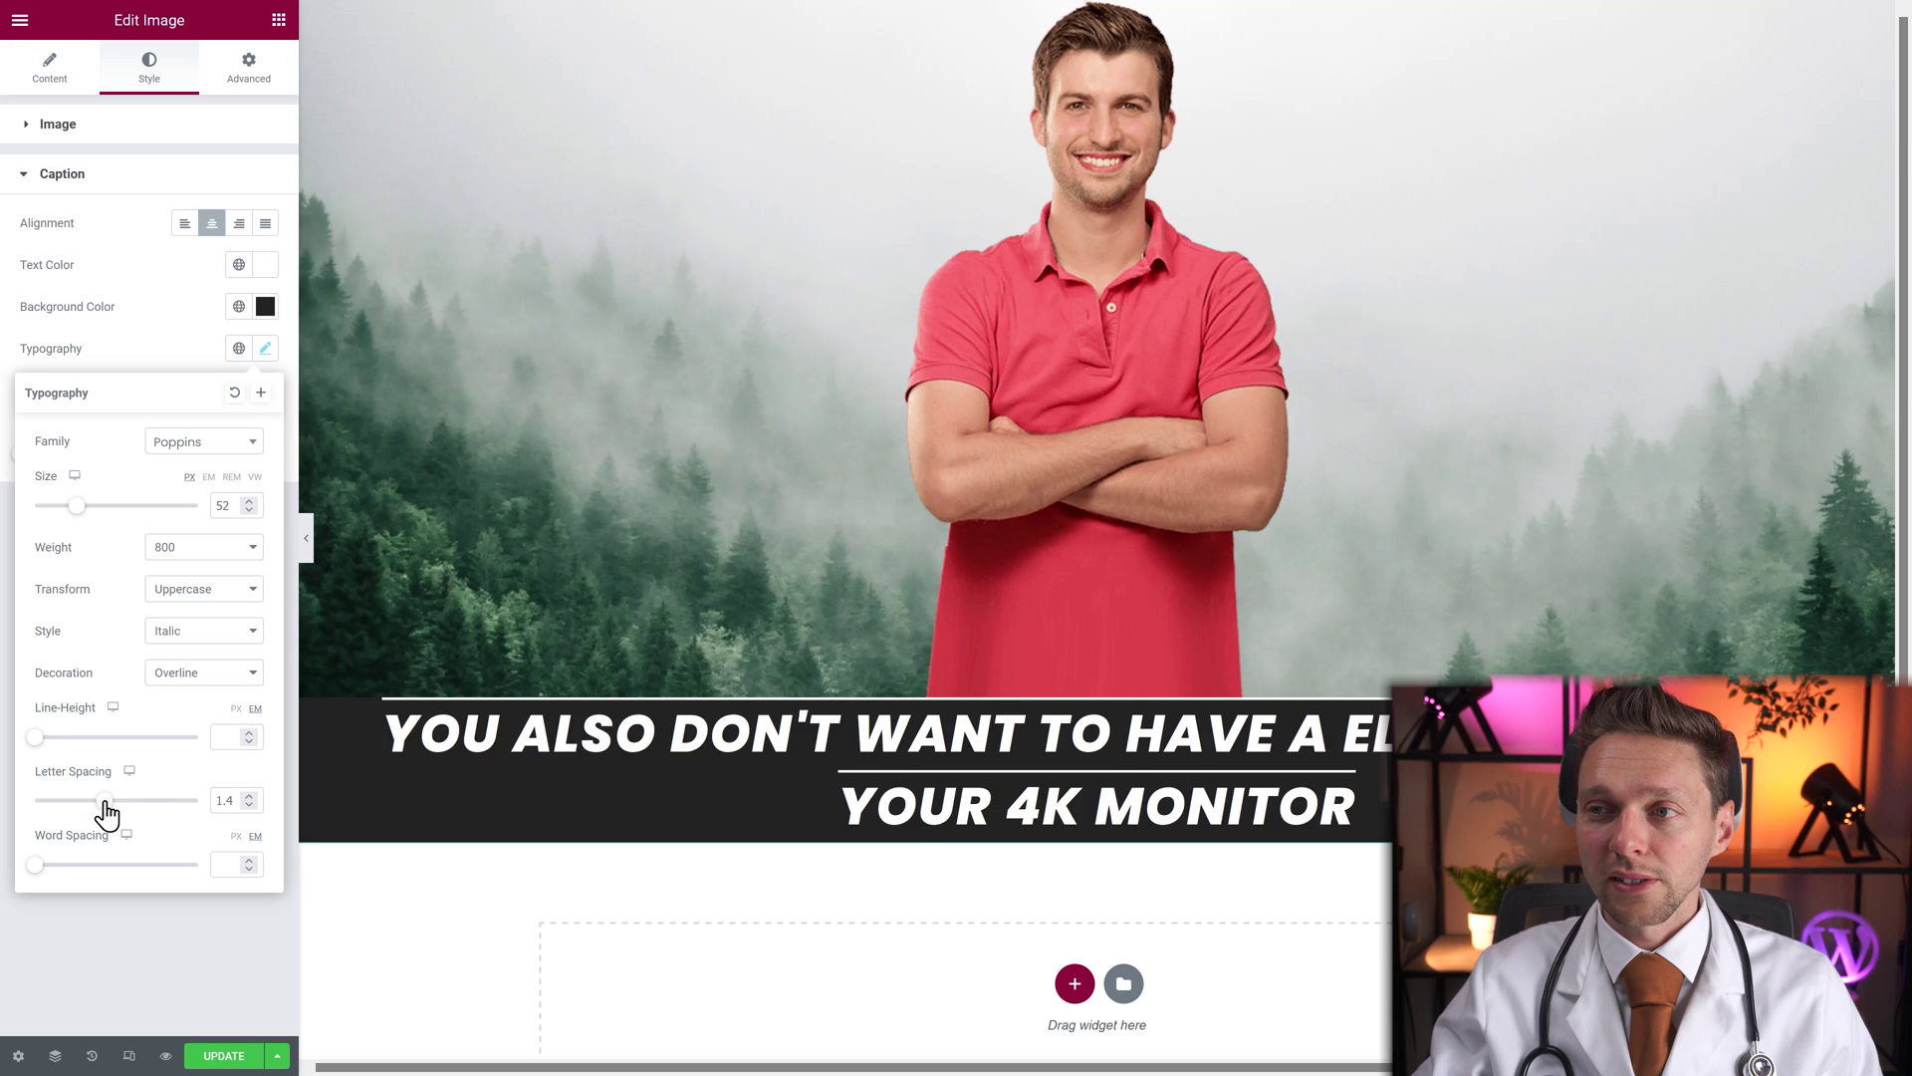
left_click_drag(140, 804, 106, 869)
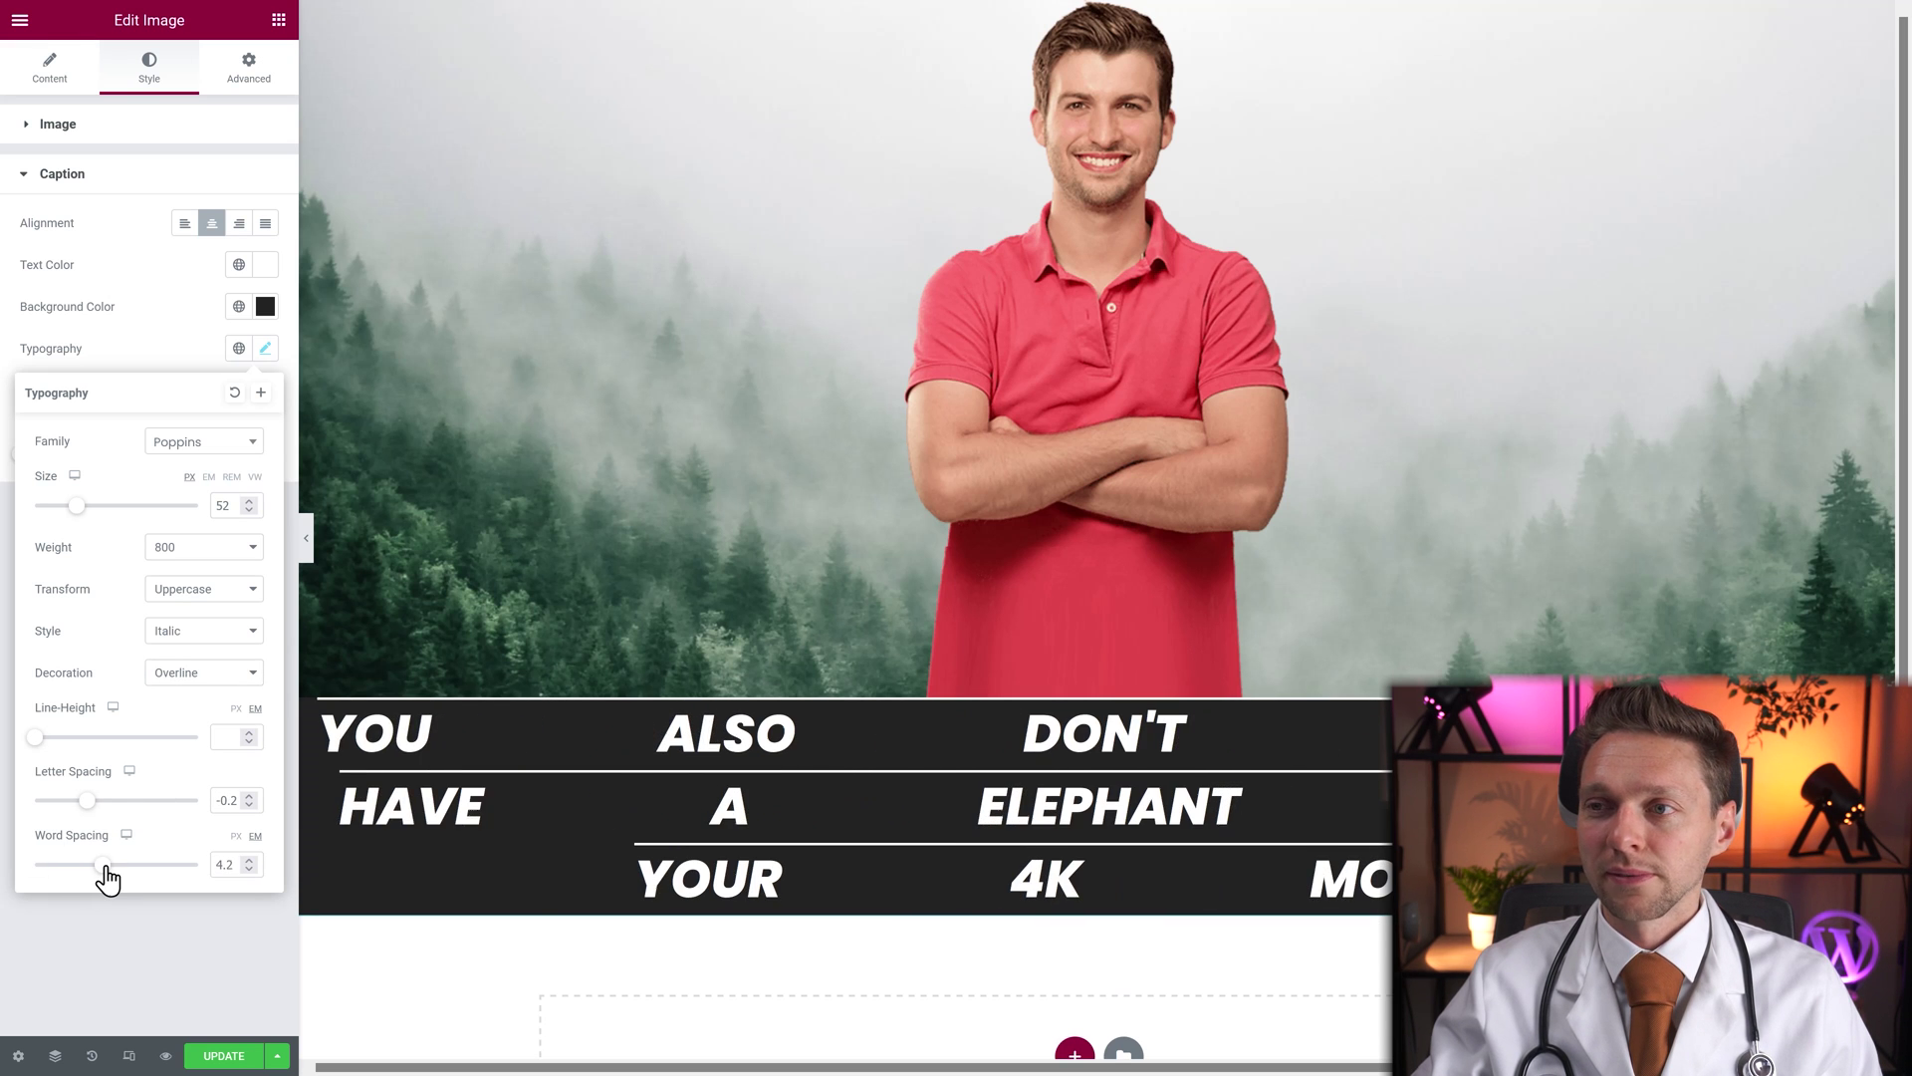
left_click(261, 352)
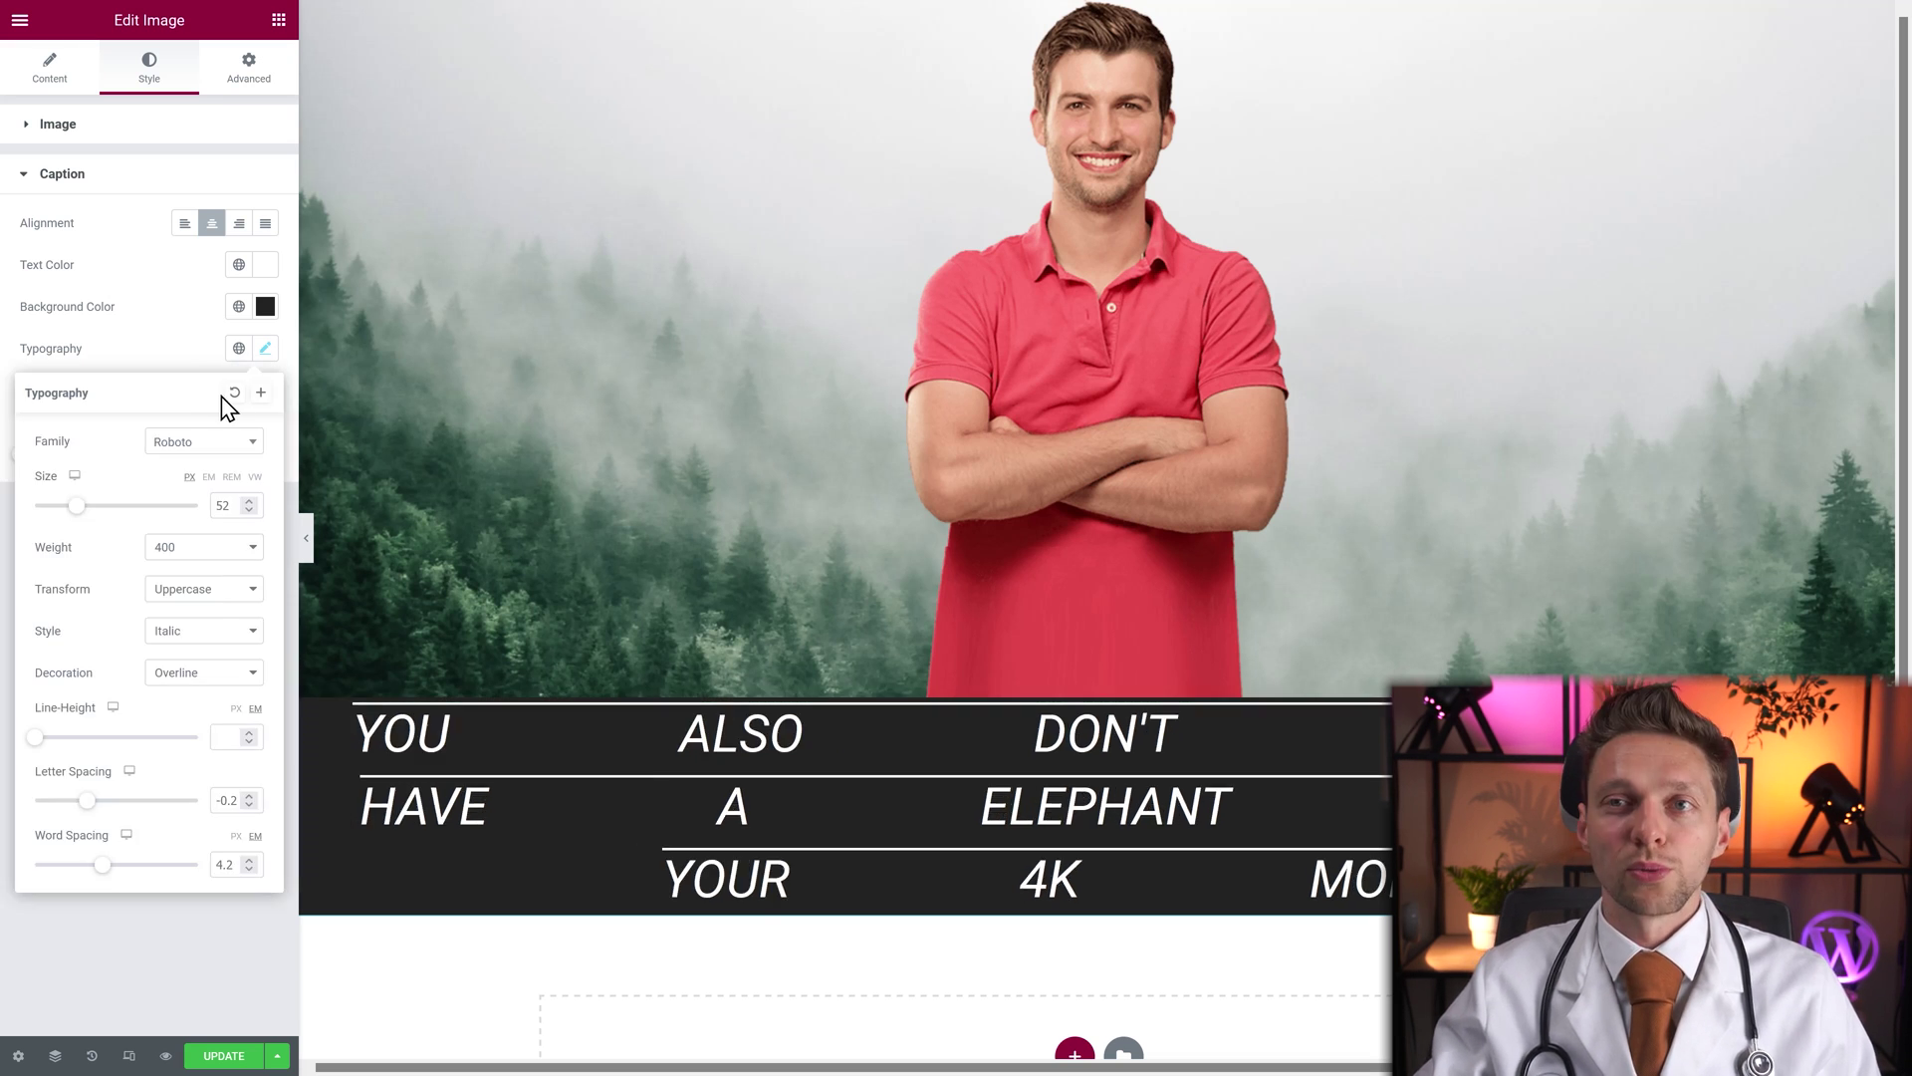
left_click(236, 401)
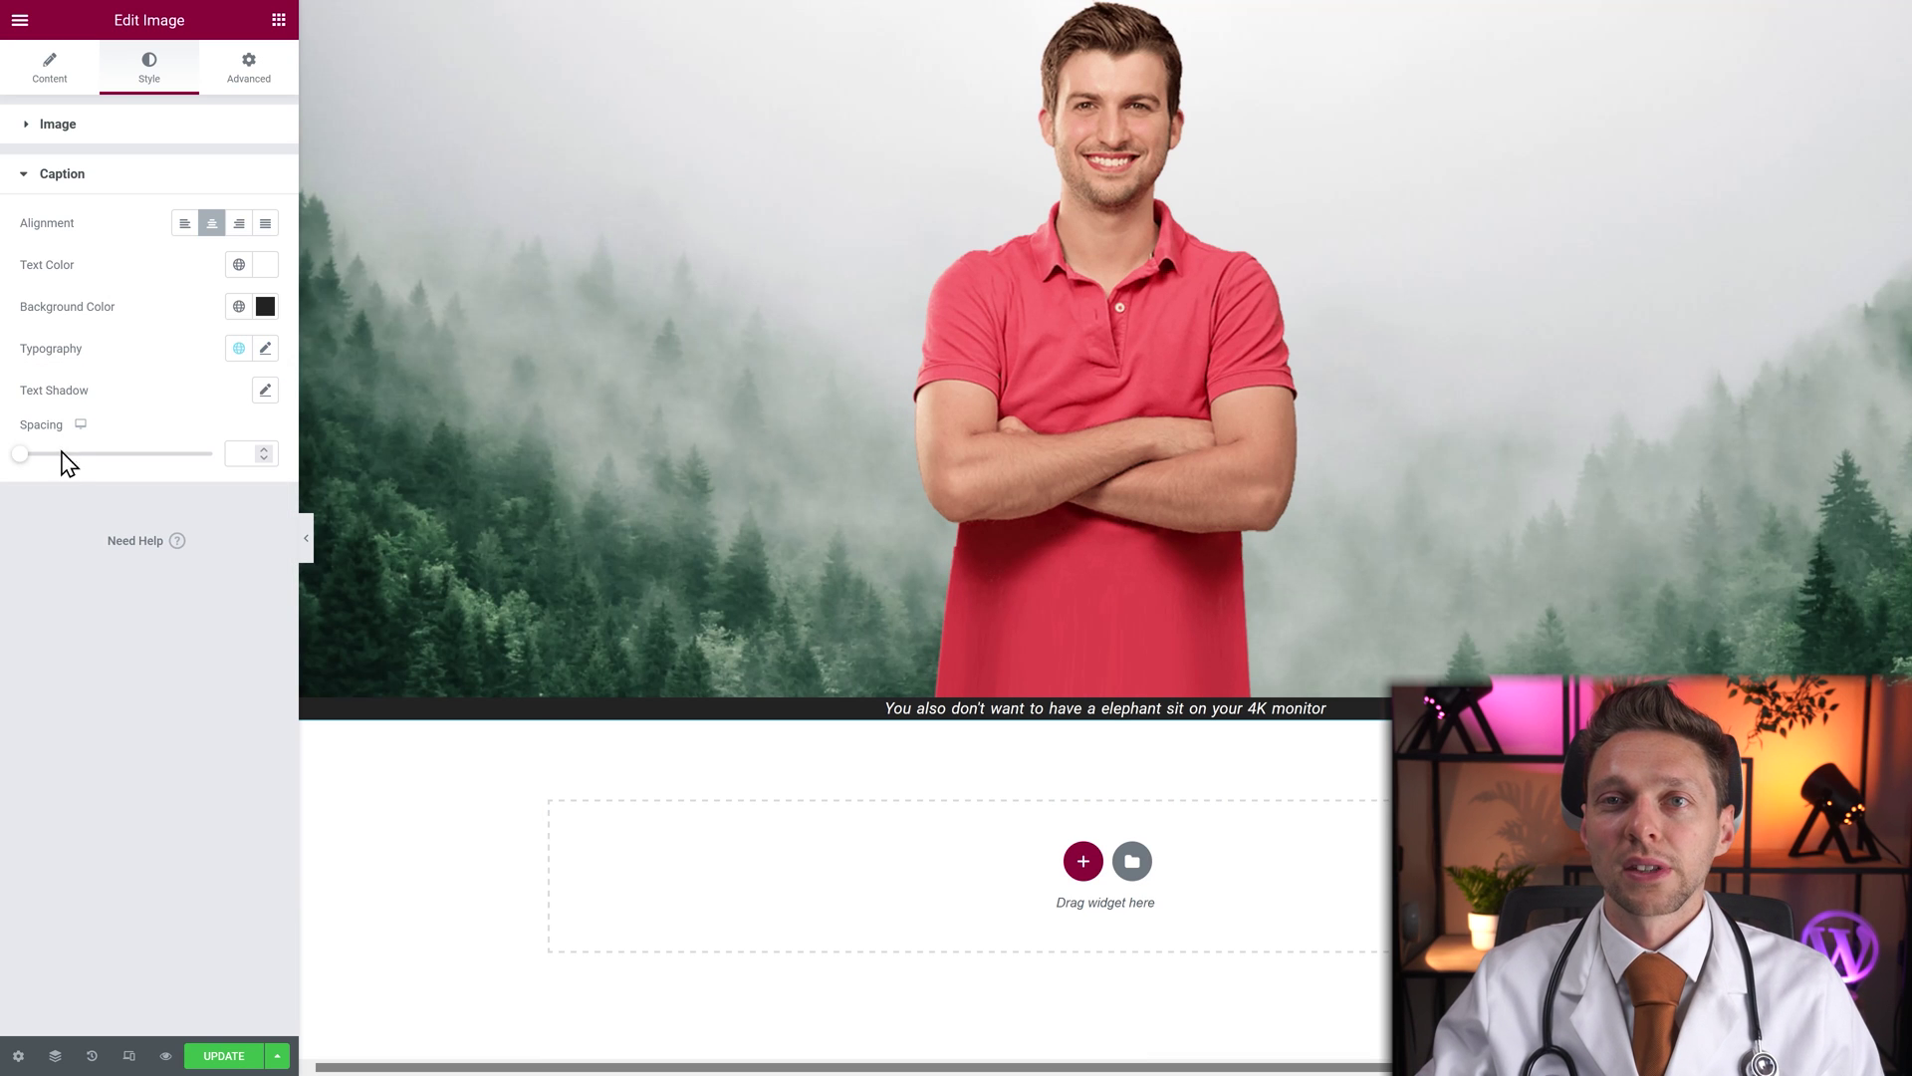
mouse_move(30, 458)
left_mouse_down()
mouse_move(149, 456)
mouse_move(20, 455)
left_mouse_up()
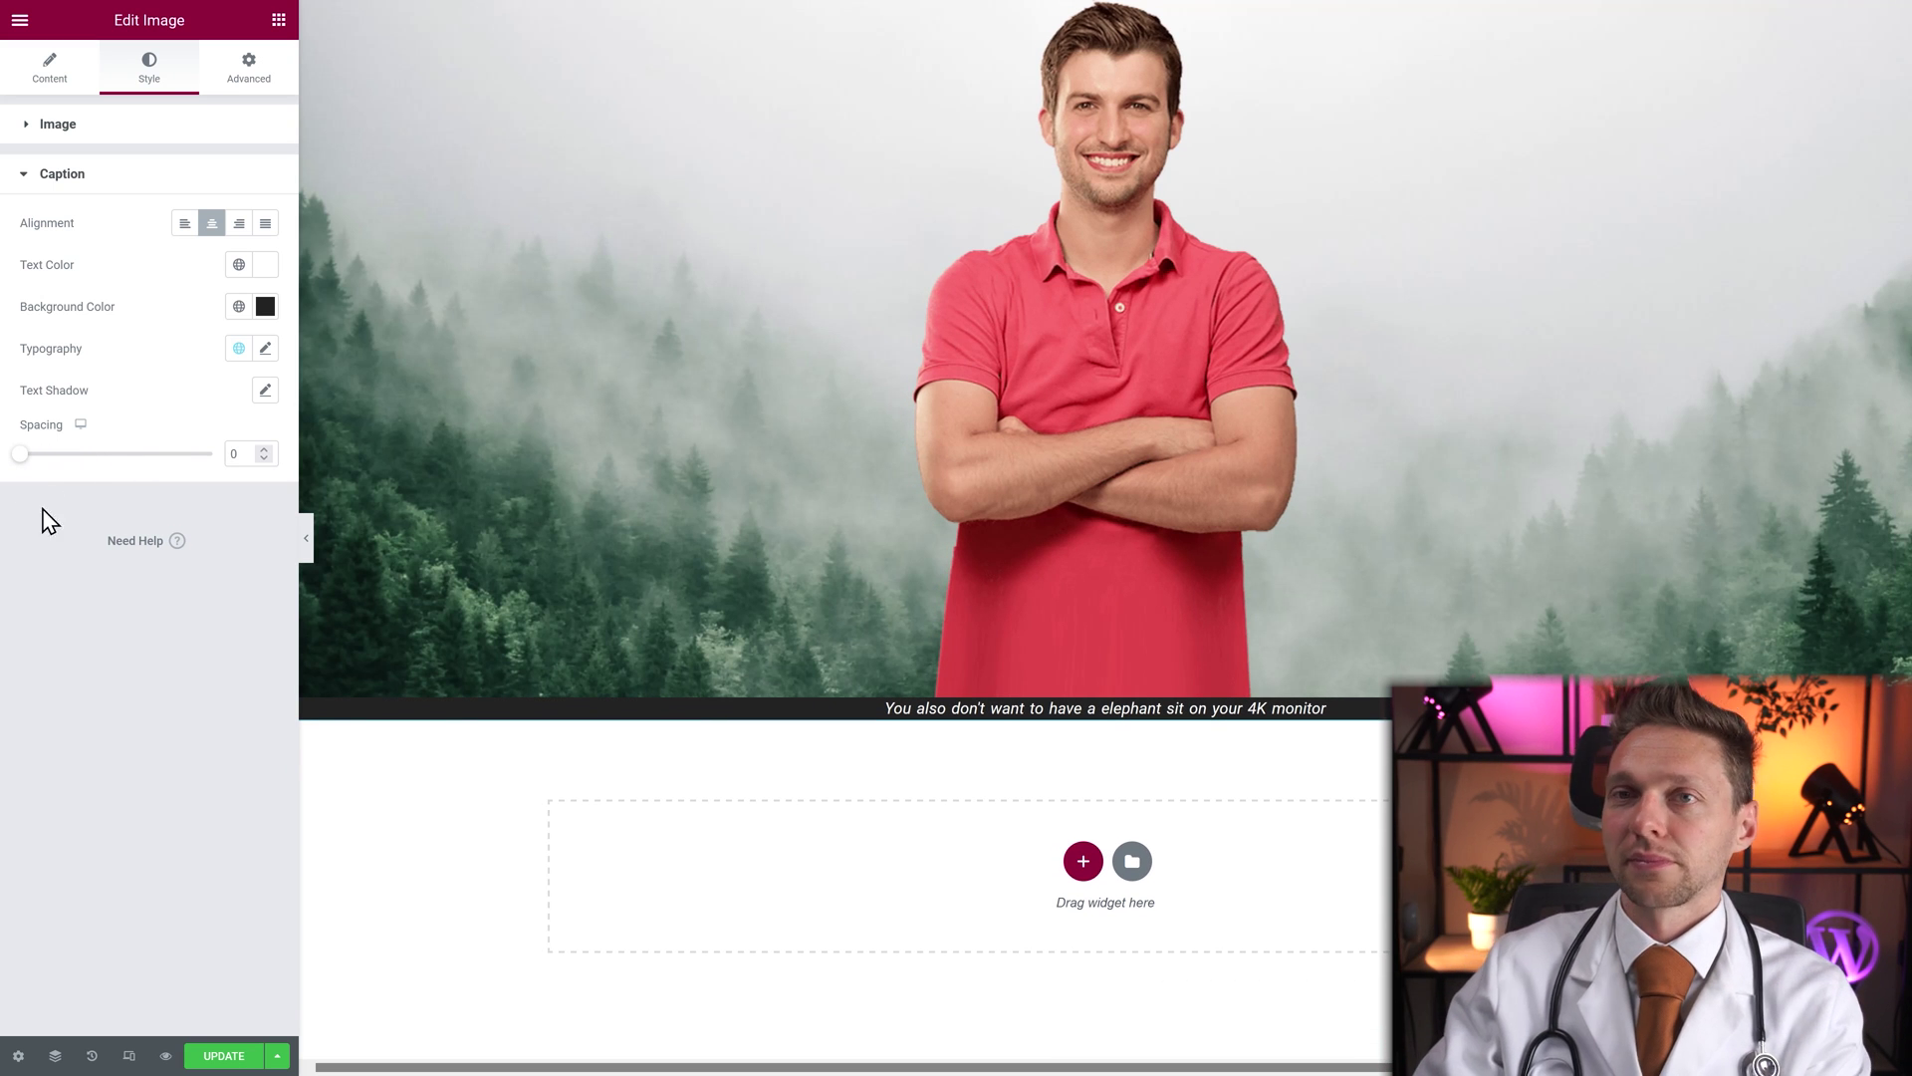
Switch on the image mask under Advanced > Mask and set the shape to Flower, then Sketch
left_click(248, 80)
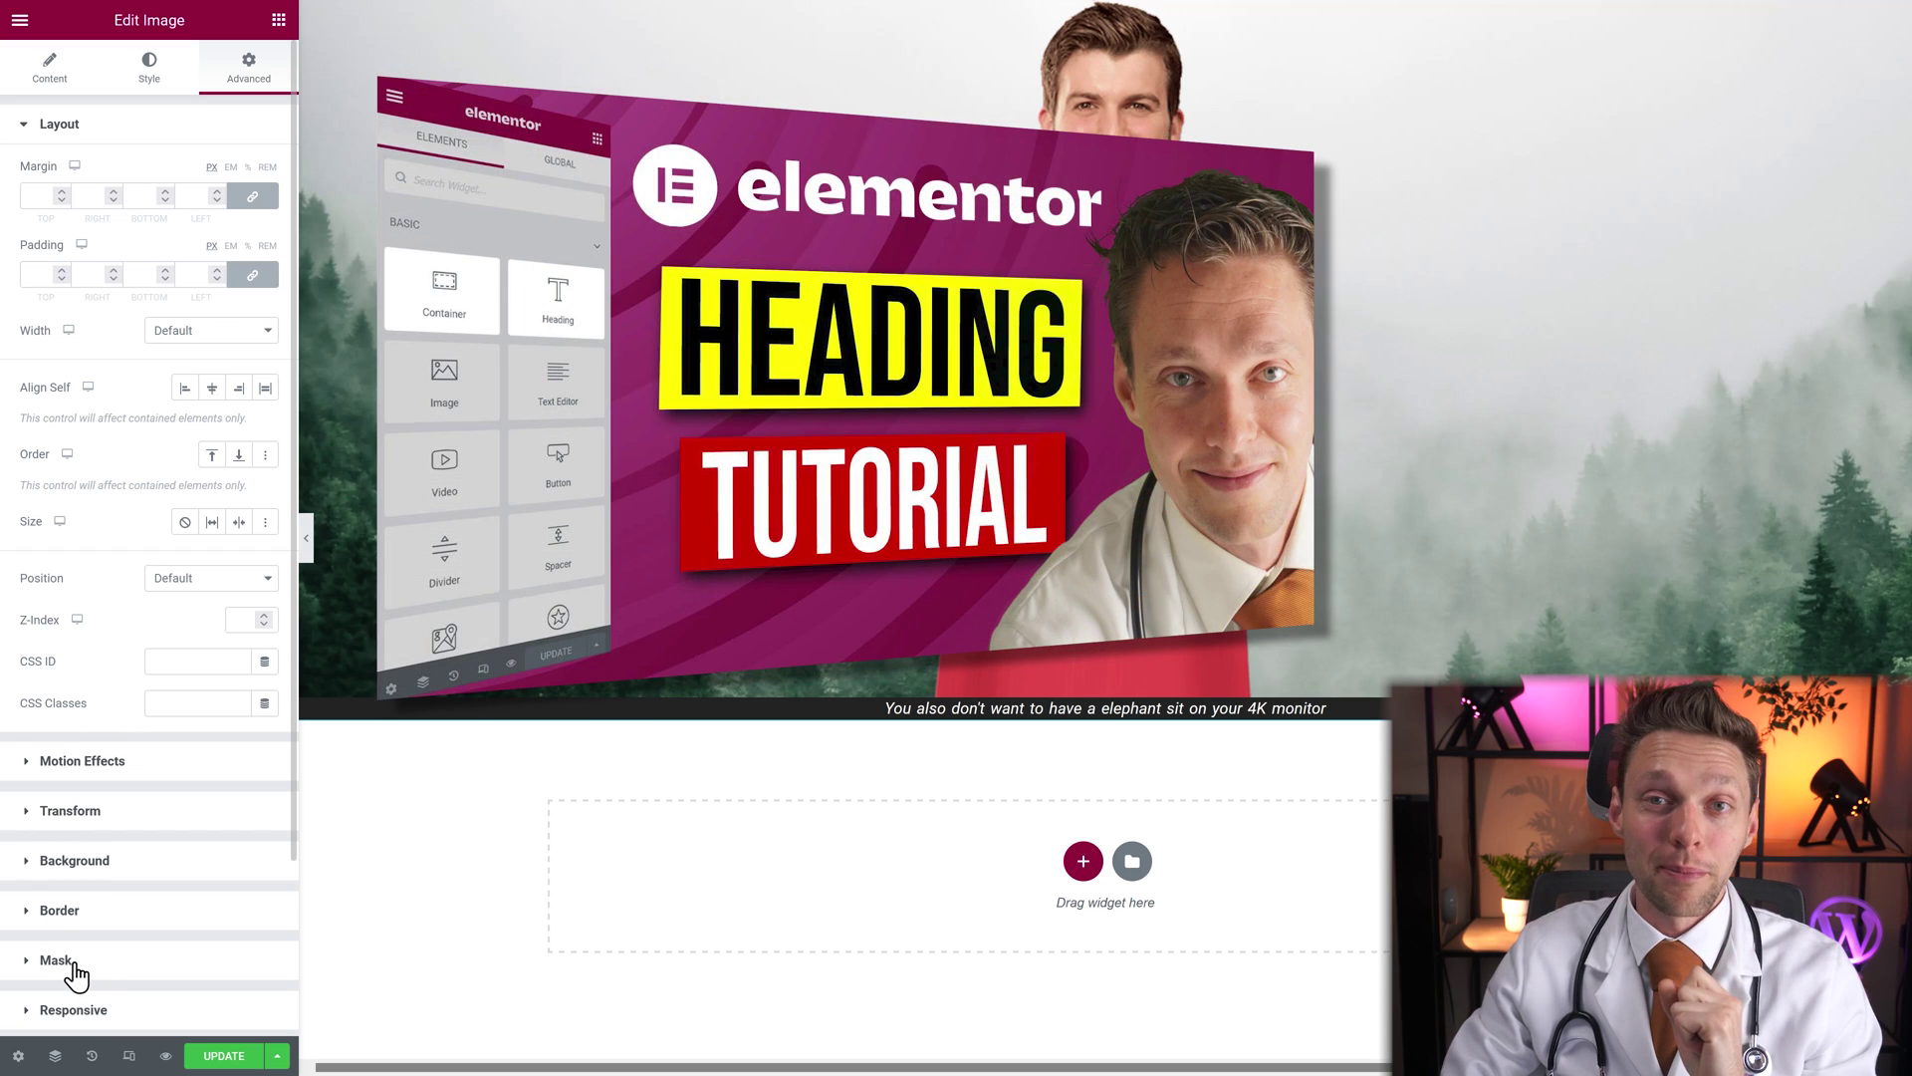
left_click(75, 963)
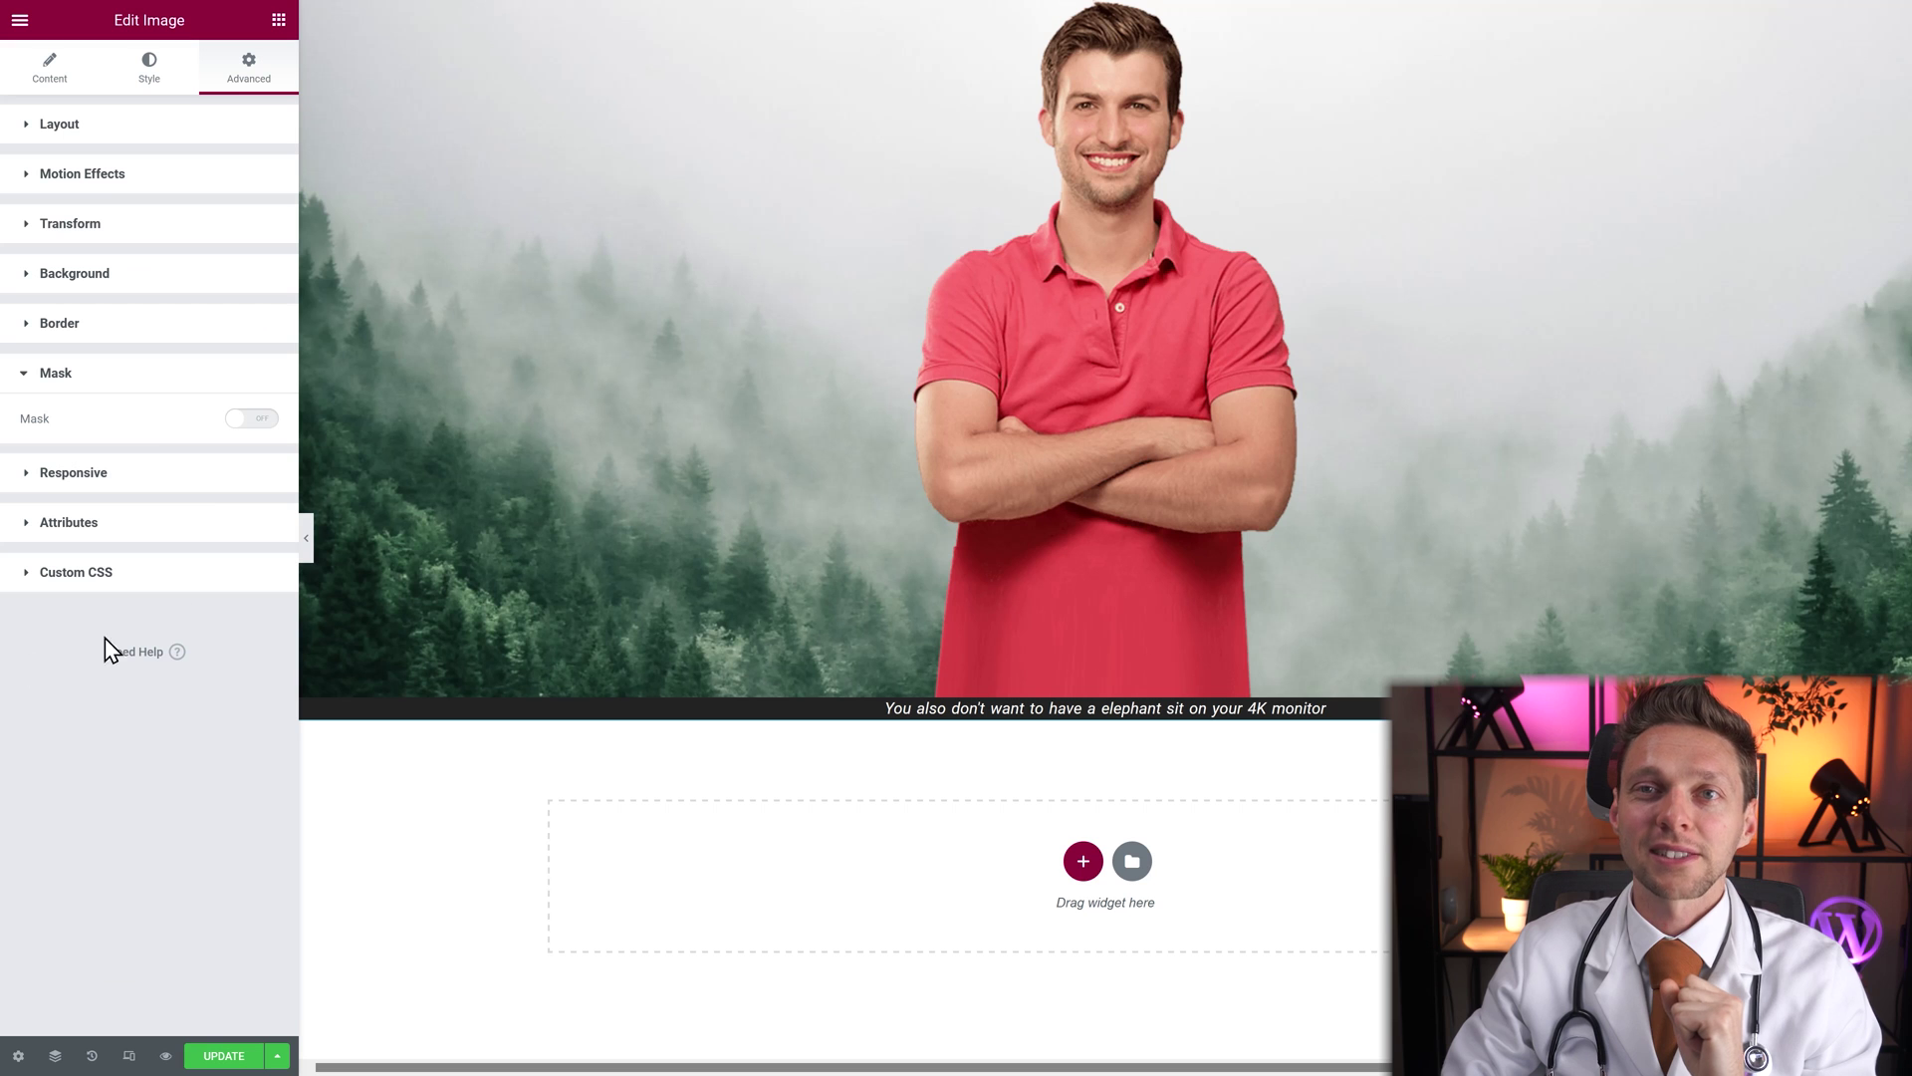
left_click(248, 420)
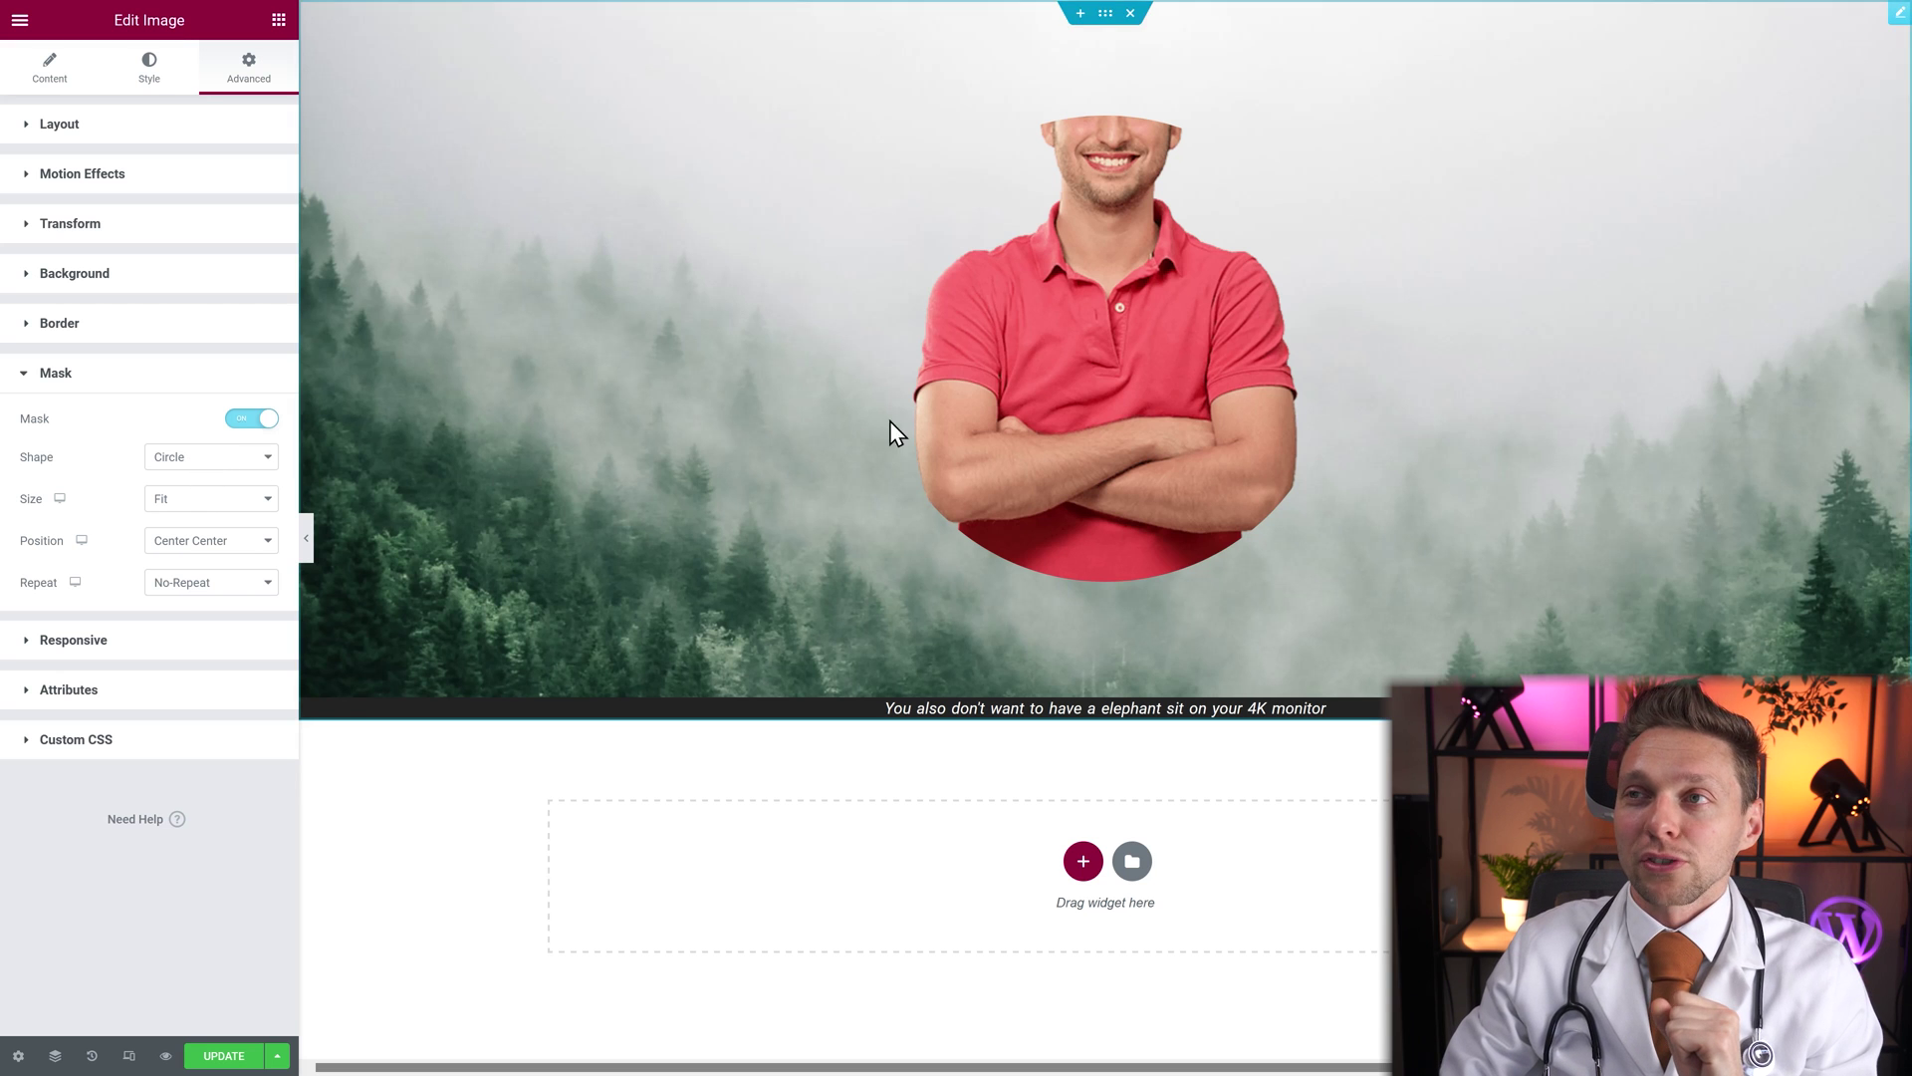
left_click(182, 469)
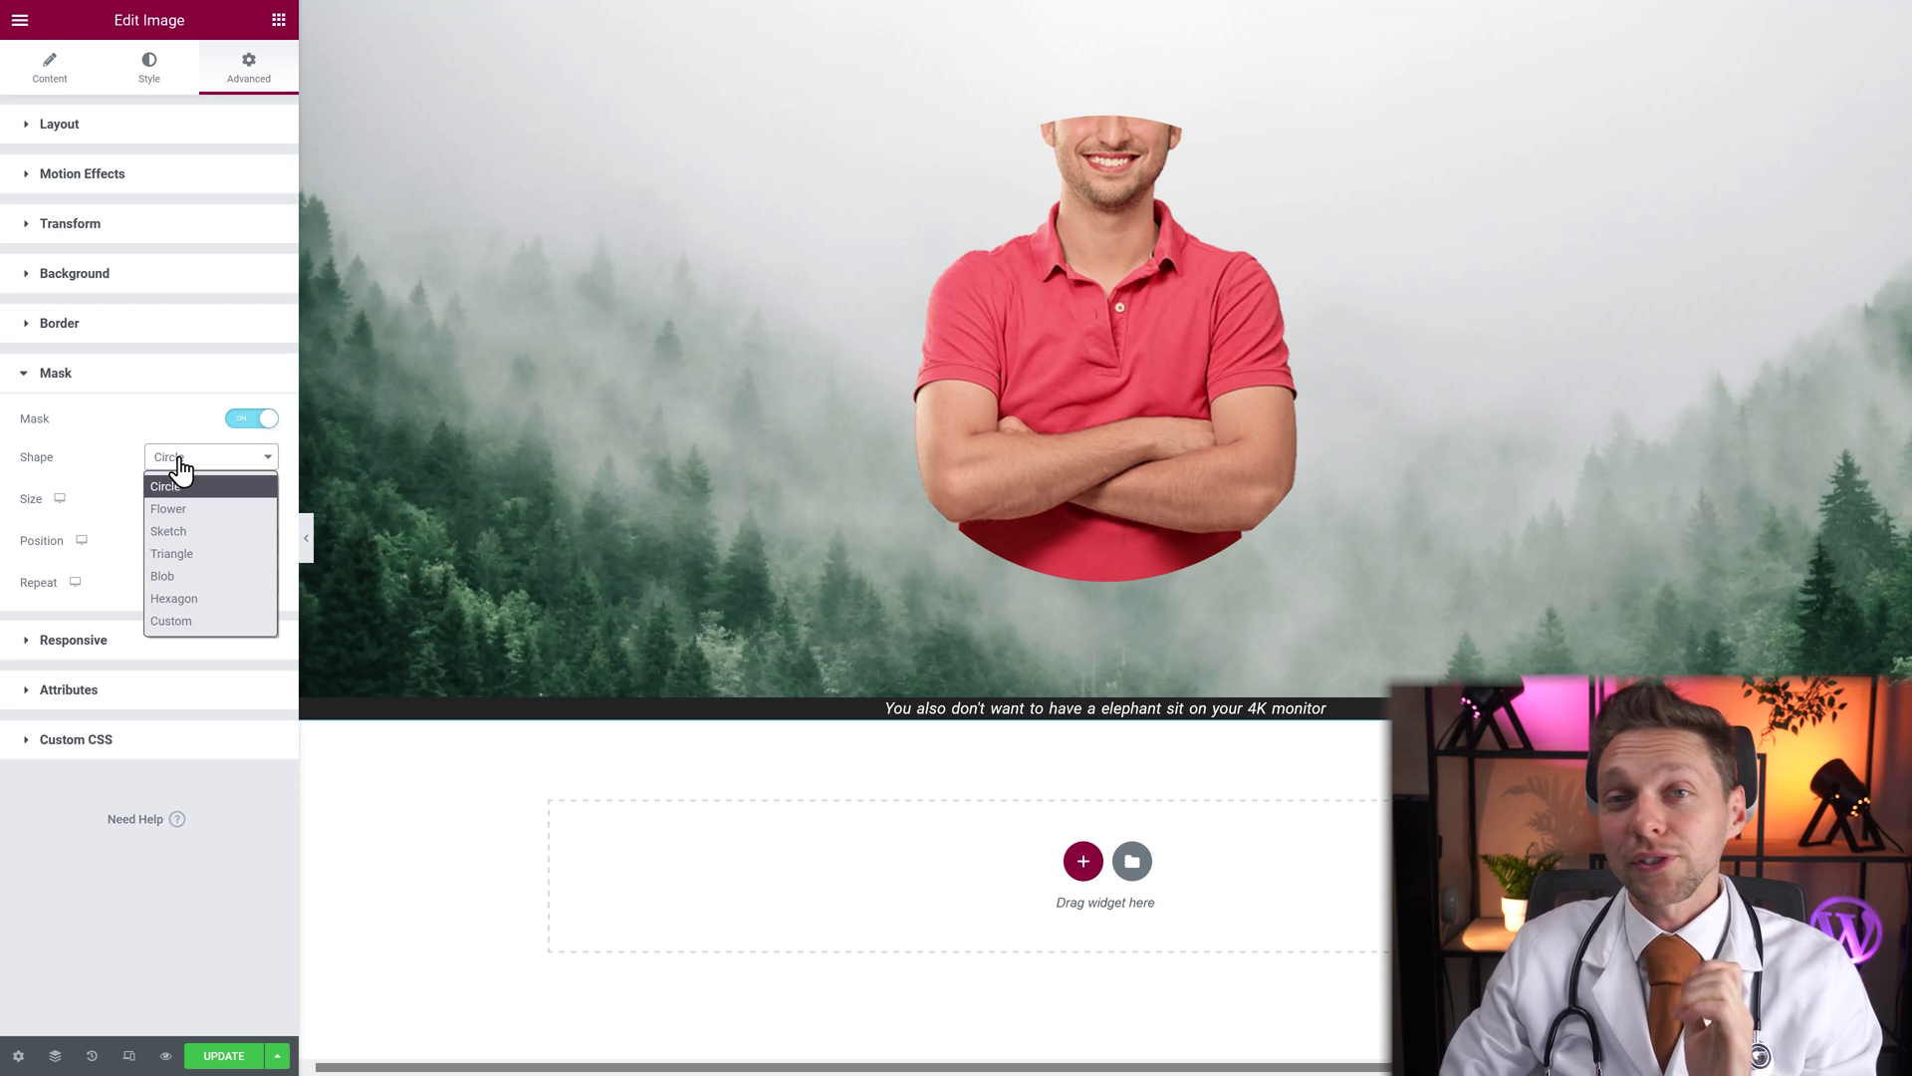
left_click(189, 509)
left_click(190, 466)
left_click(169, 531)
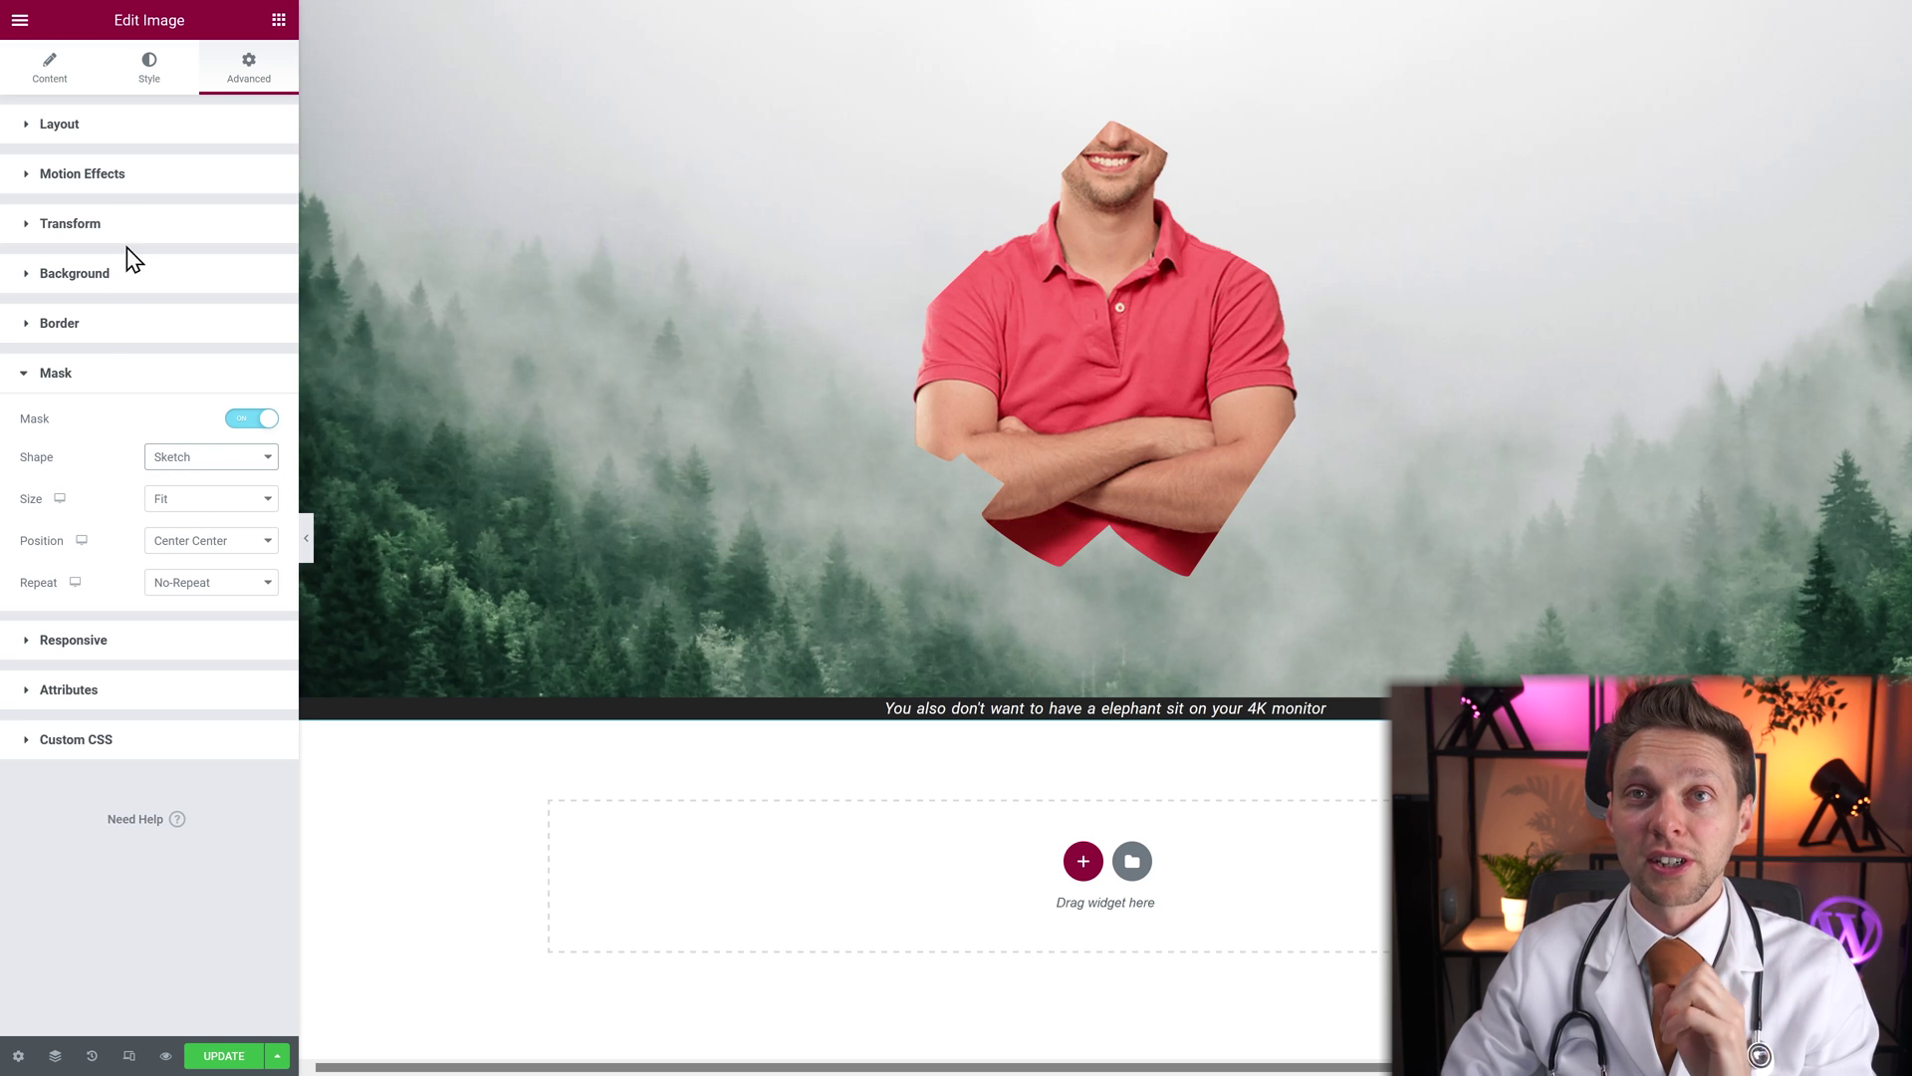
Swap the man picture back to the Elephant image from the Media Library
left_click(55, 80)
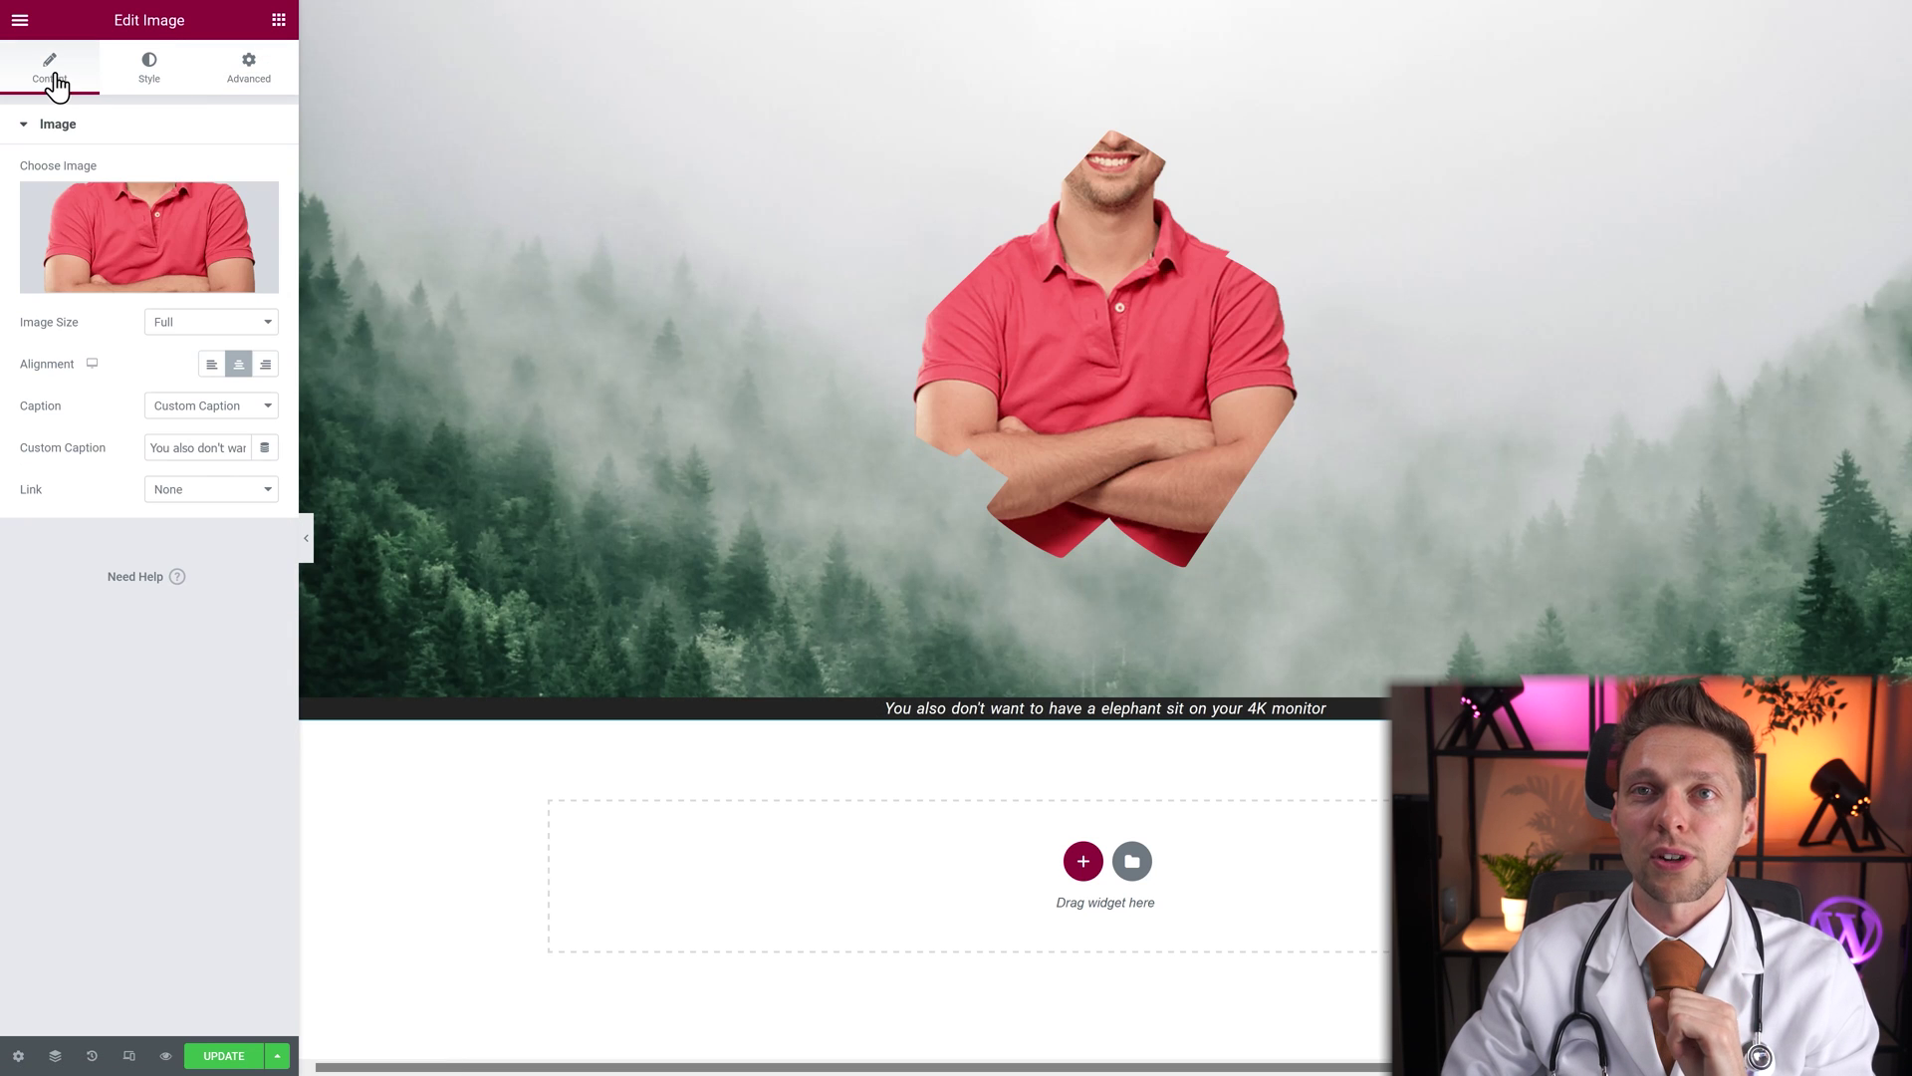
left_click(140, 246)
left_click(456, 299)
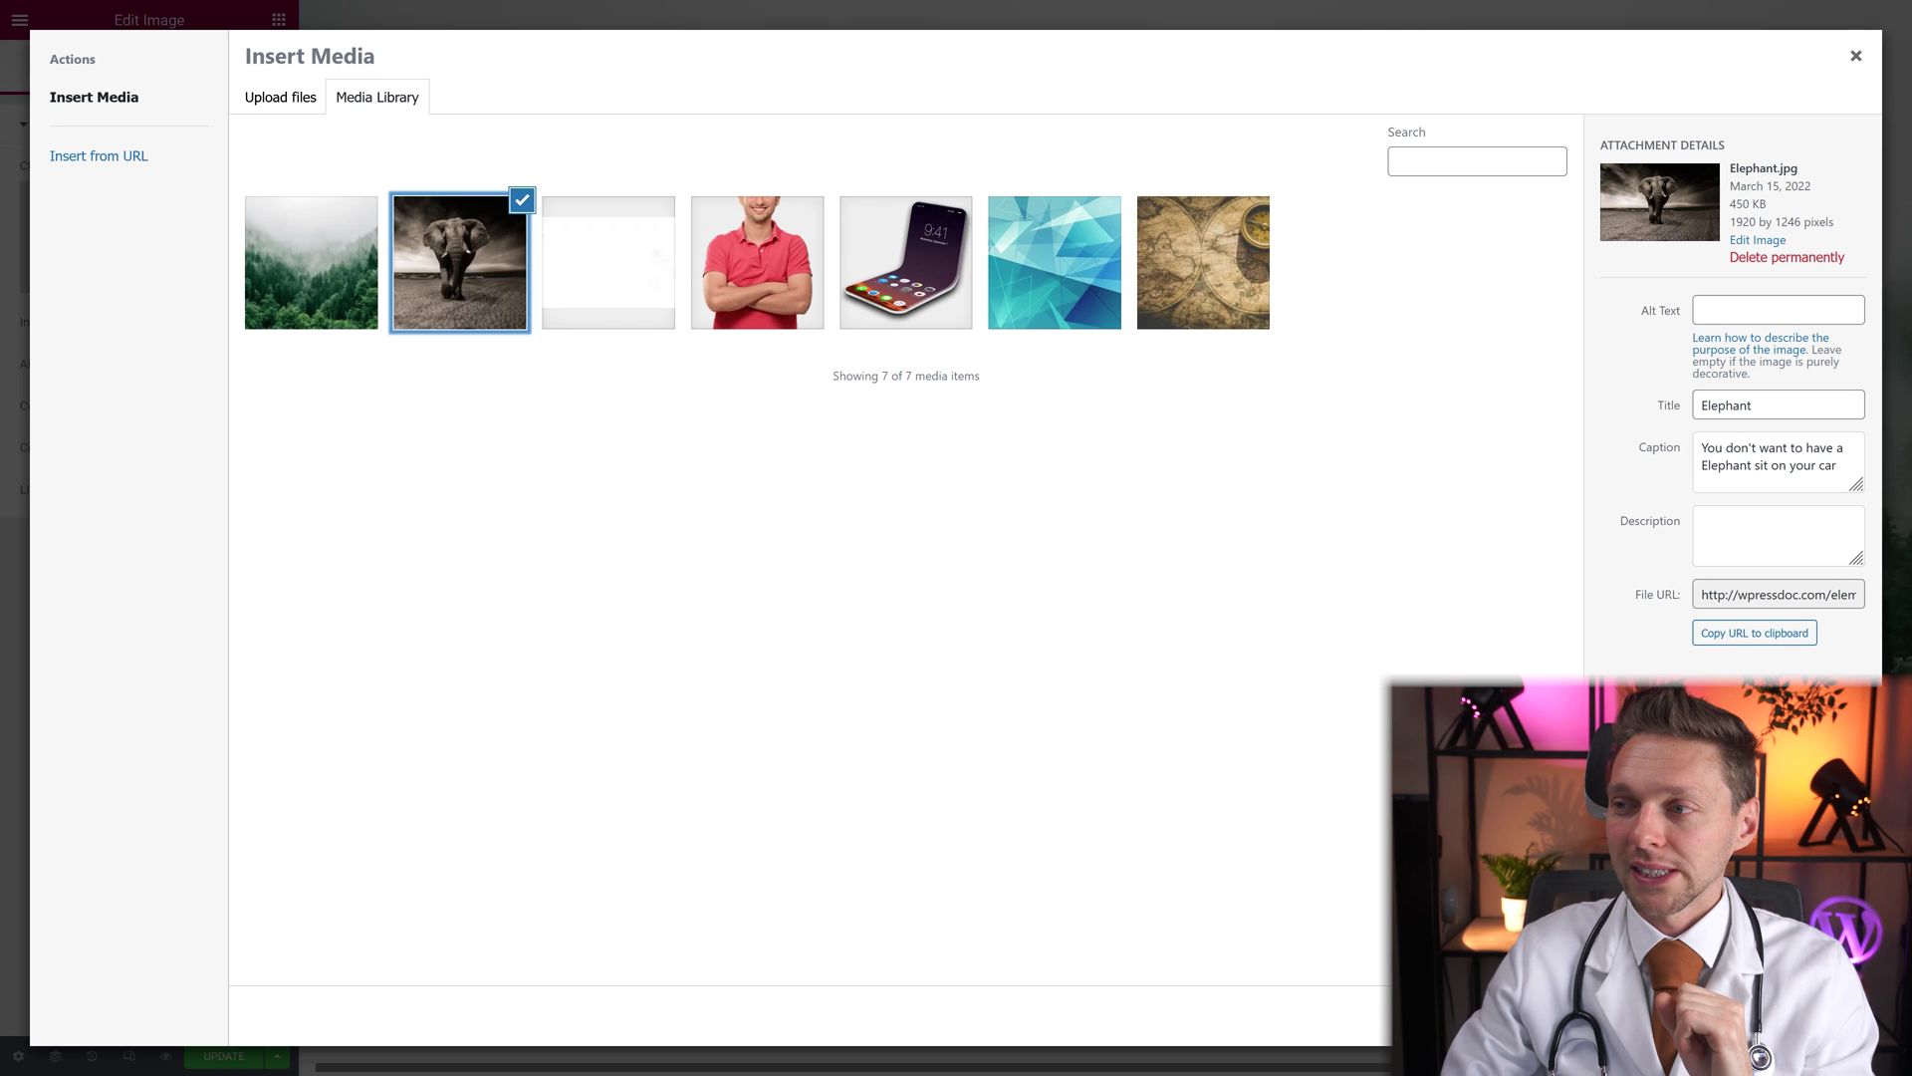
left_click(1810, 1016)
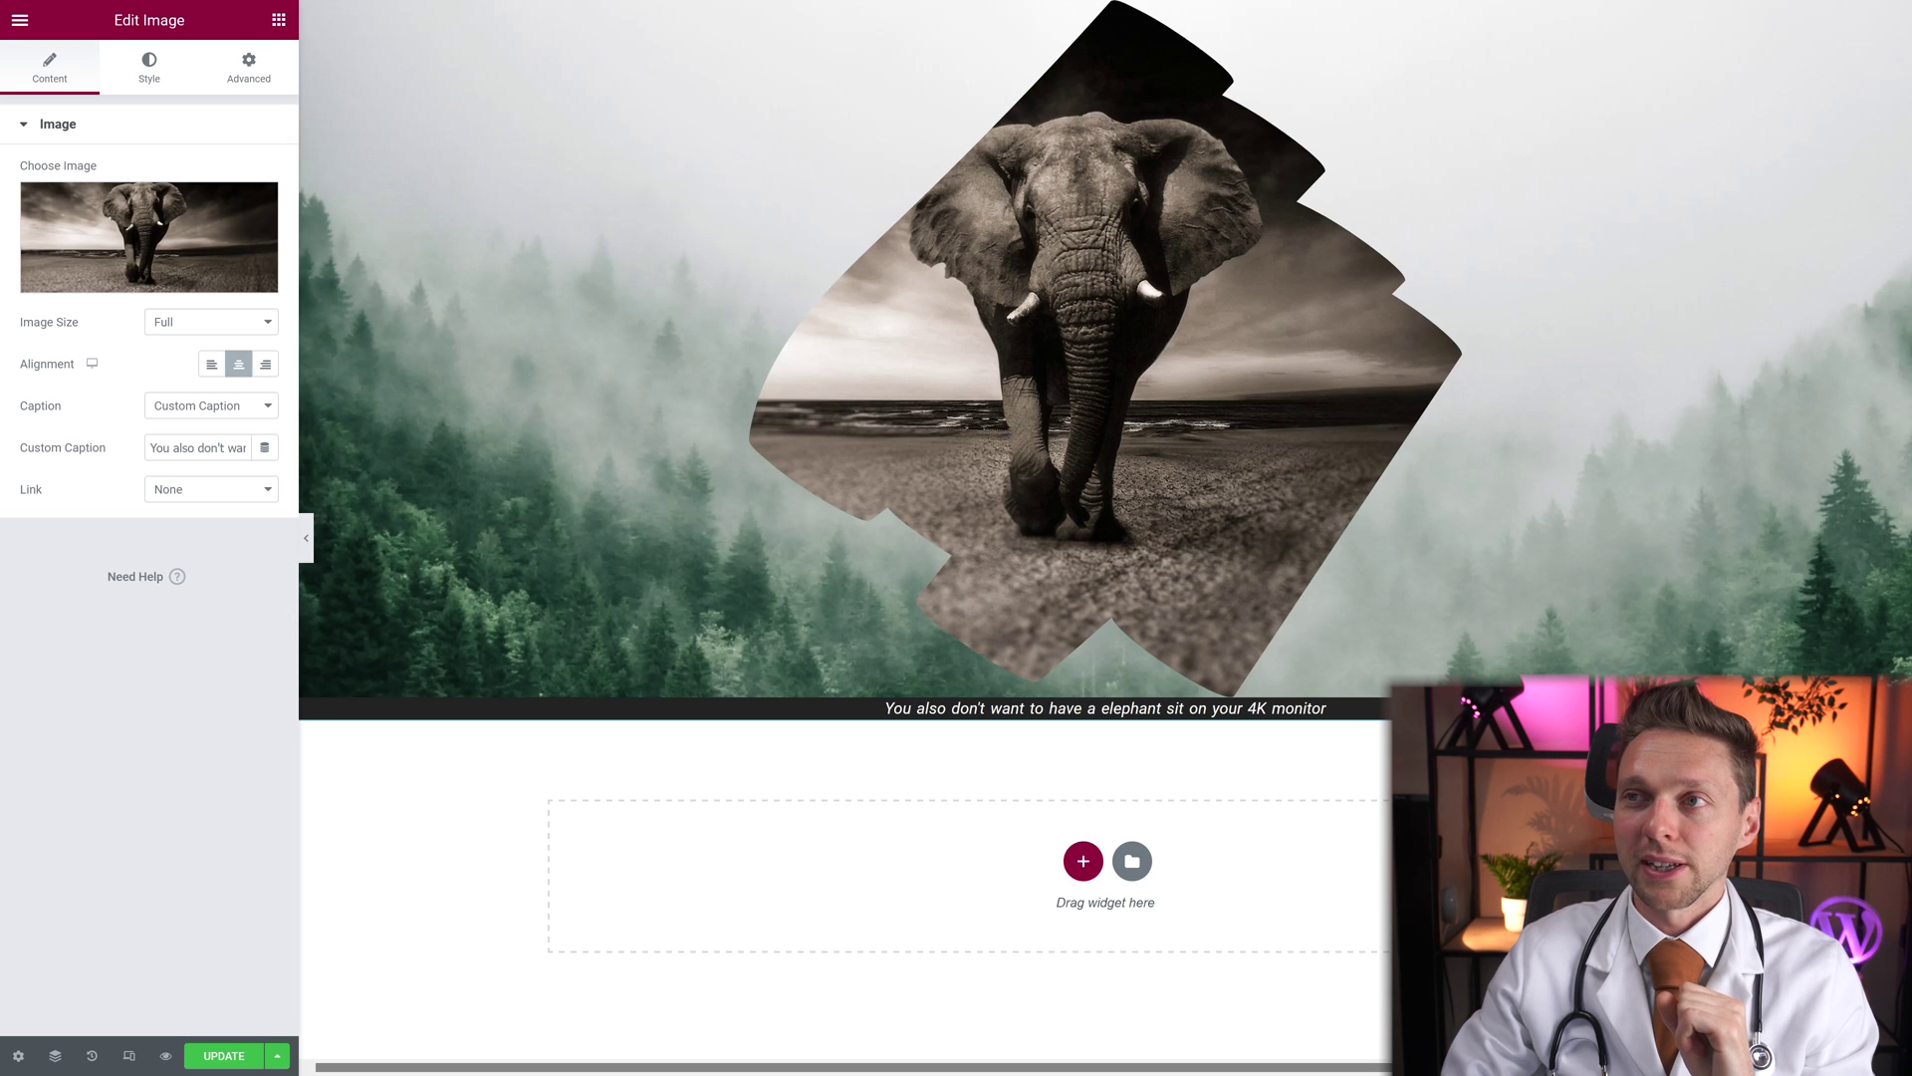
left_click(250, 72)
Try Circle, Flower and Sketch mask shapes on the elephant photo
left_click(56, 960)
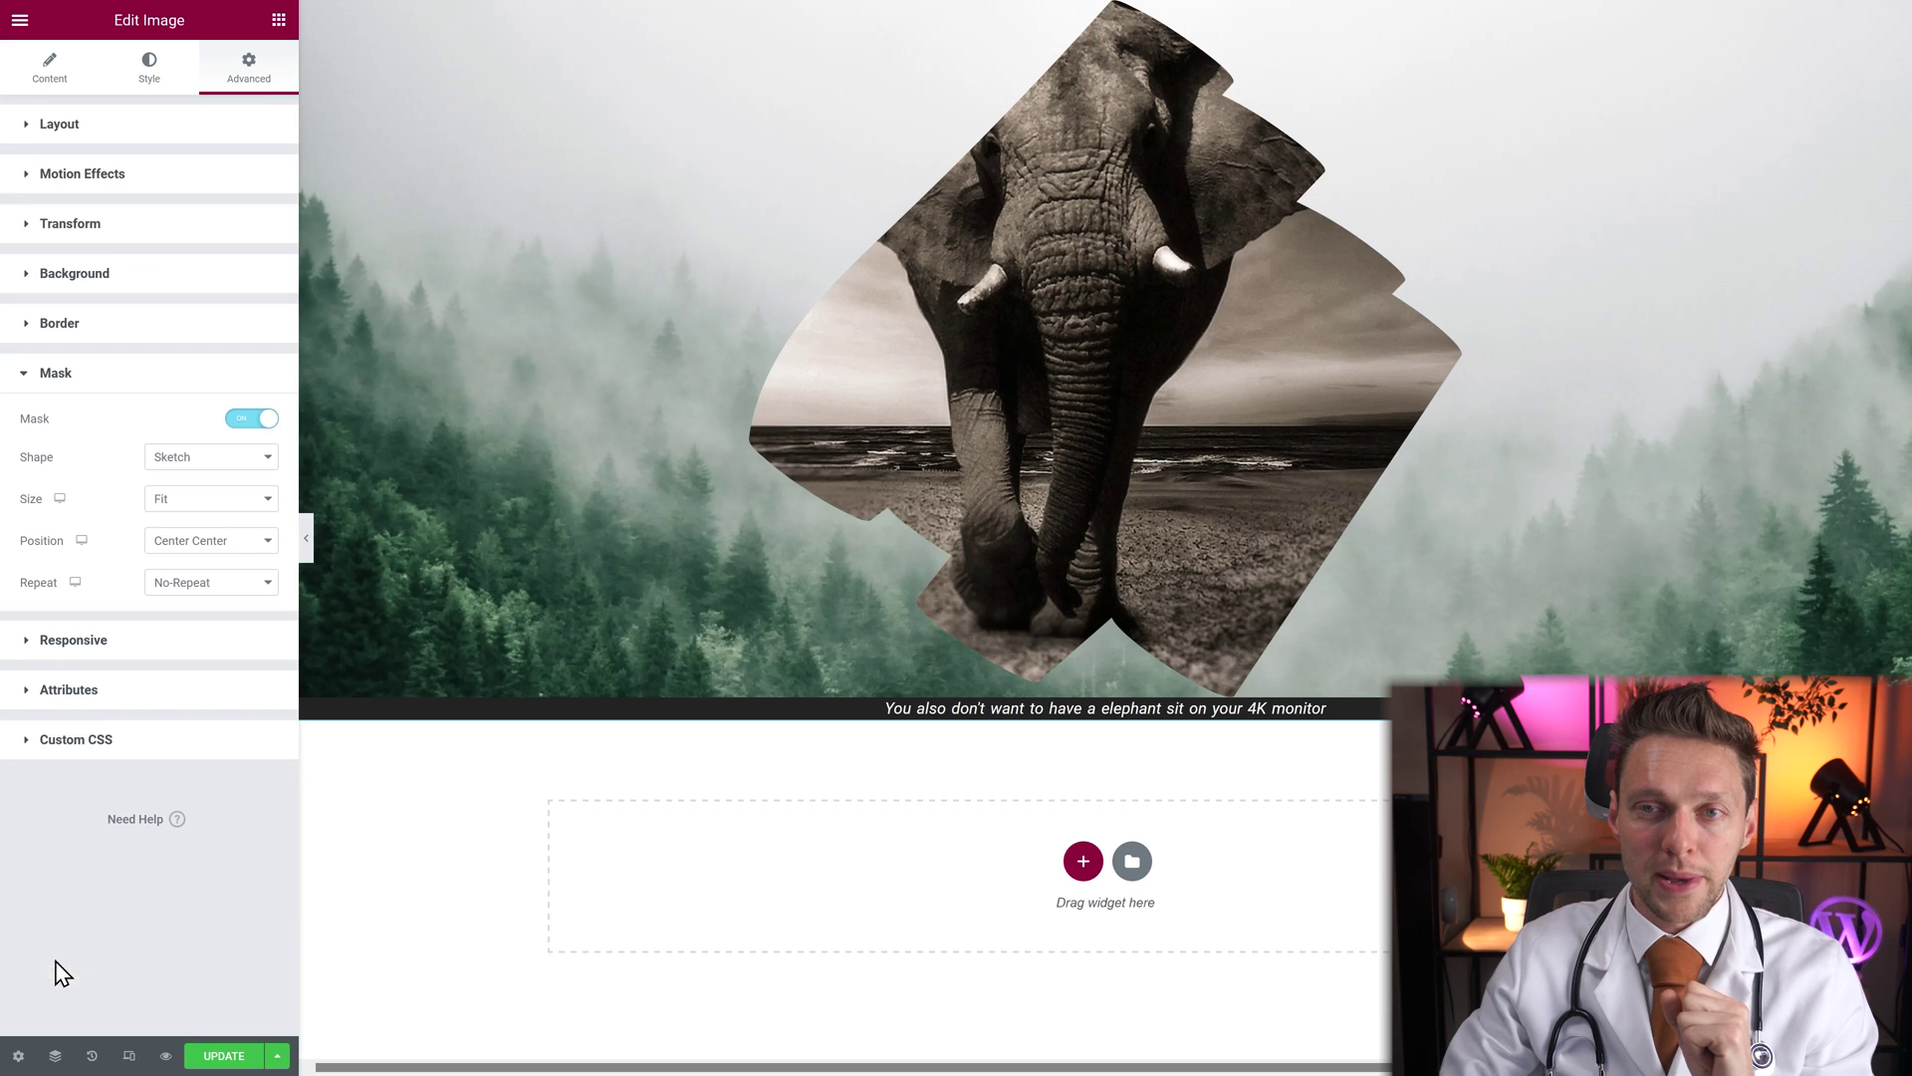
left_click(219, 460)
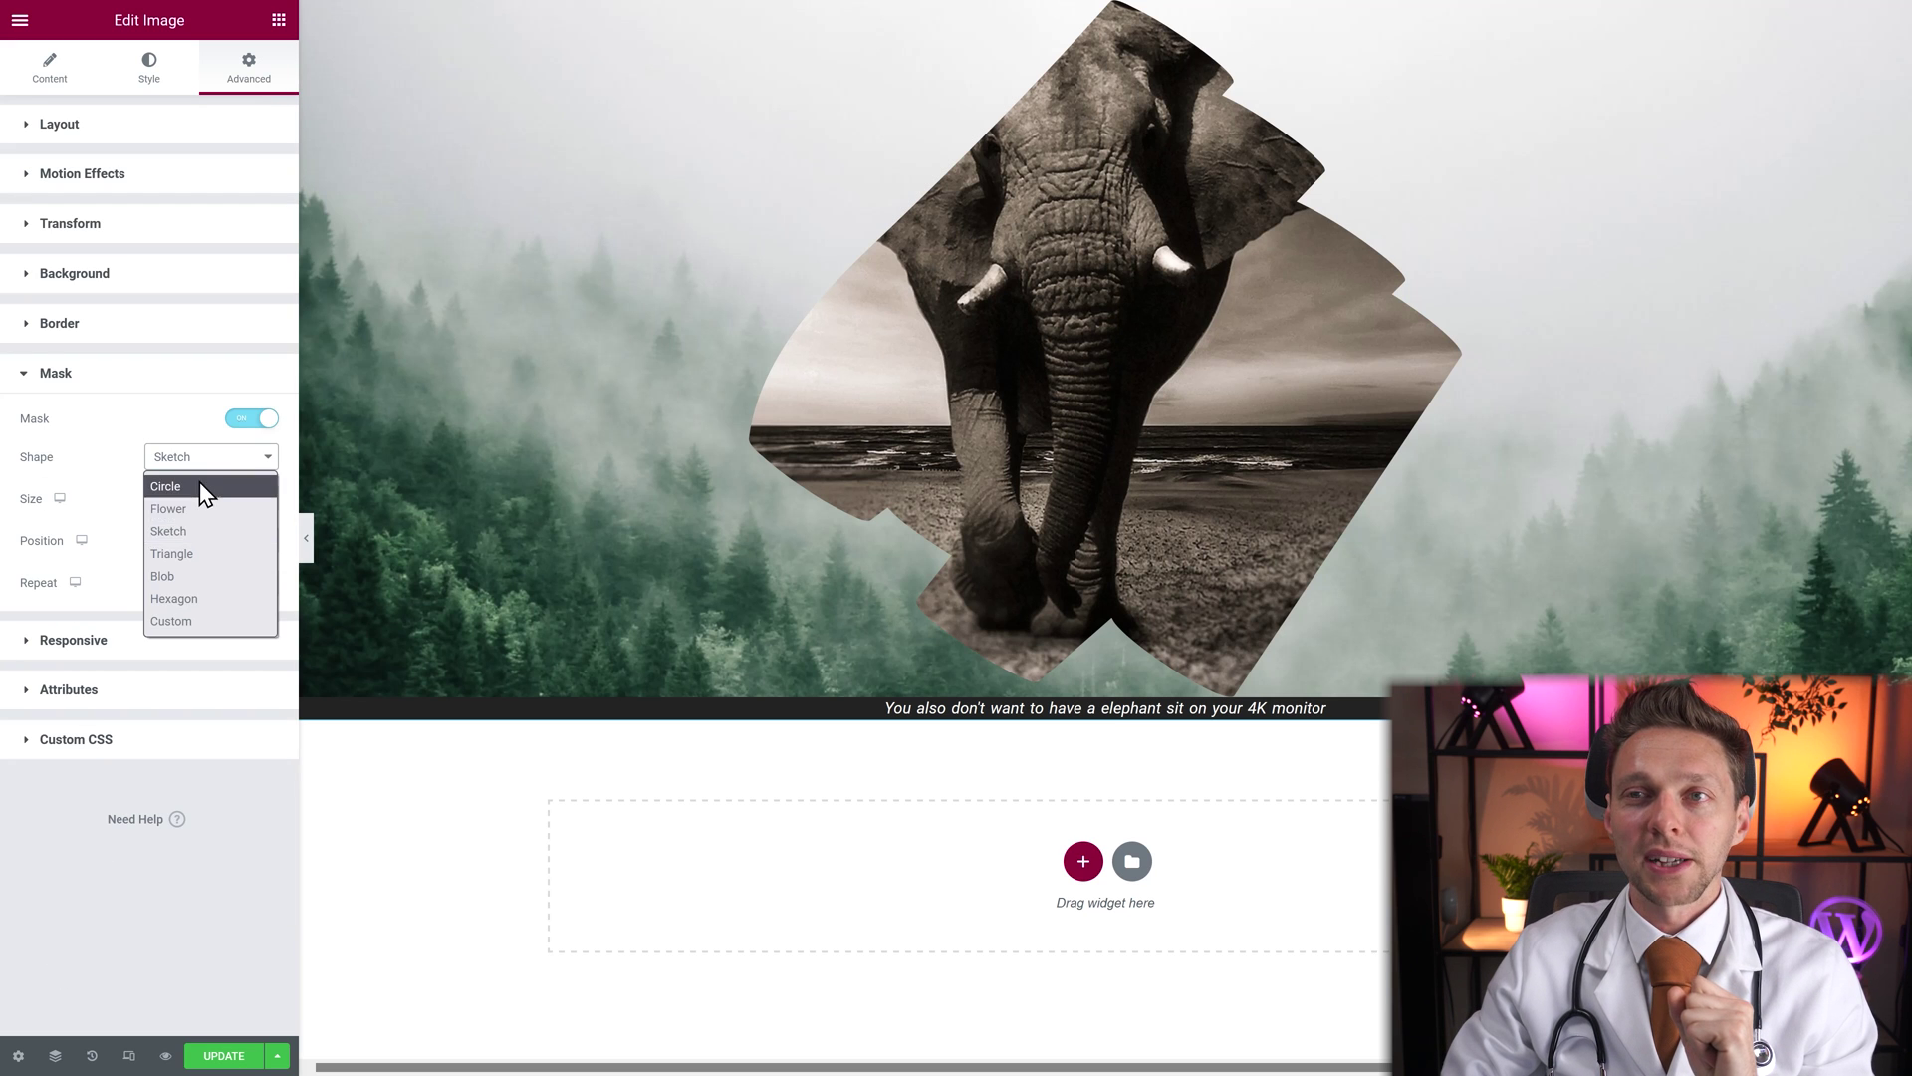
left_click(202, 492)
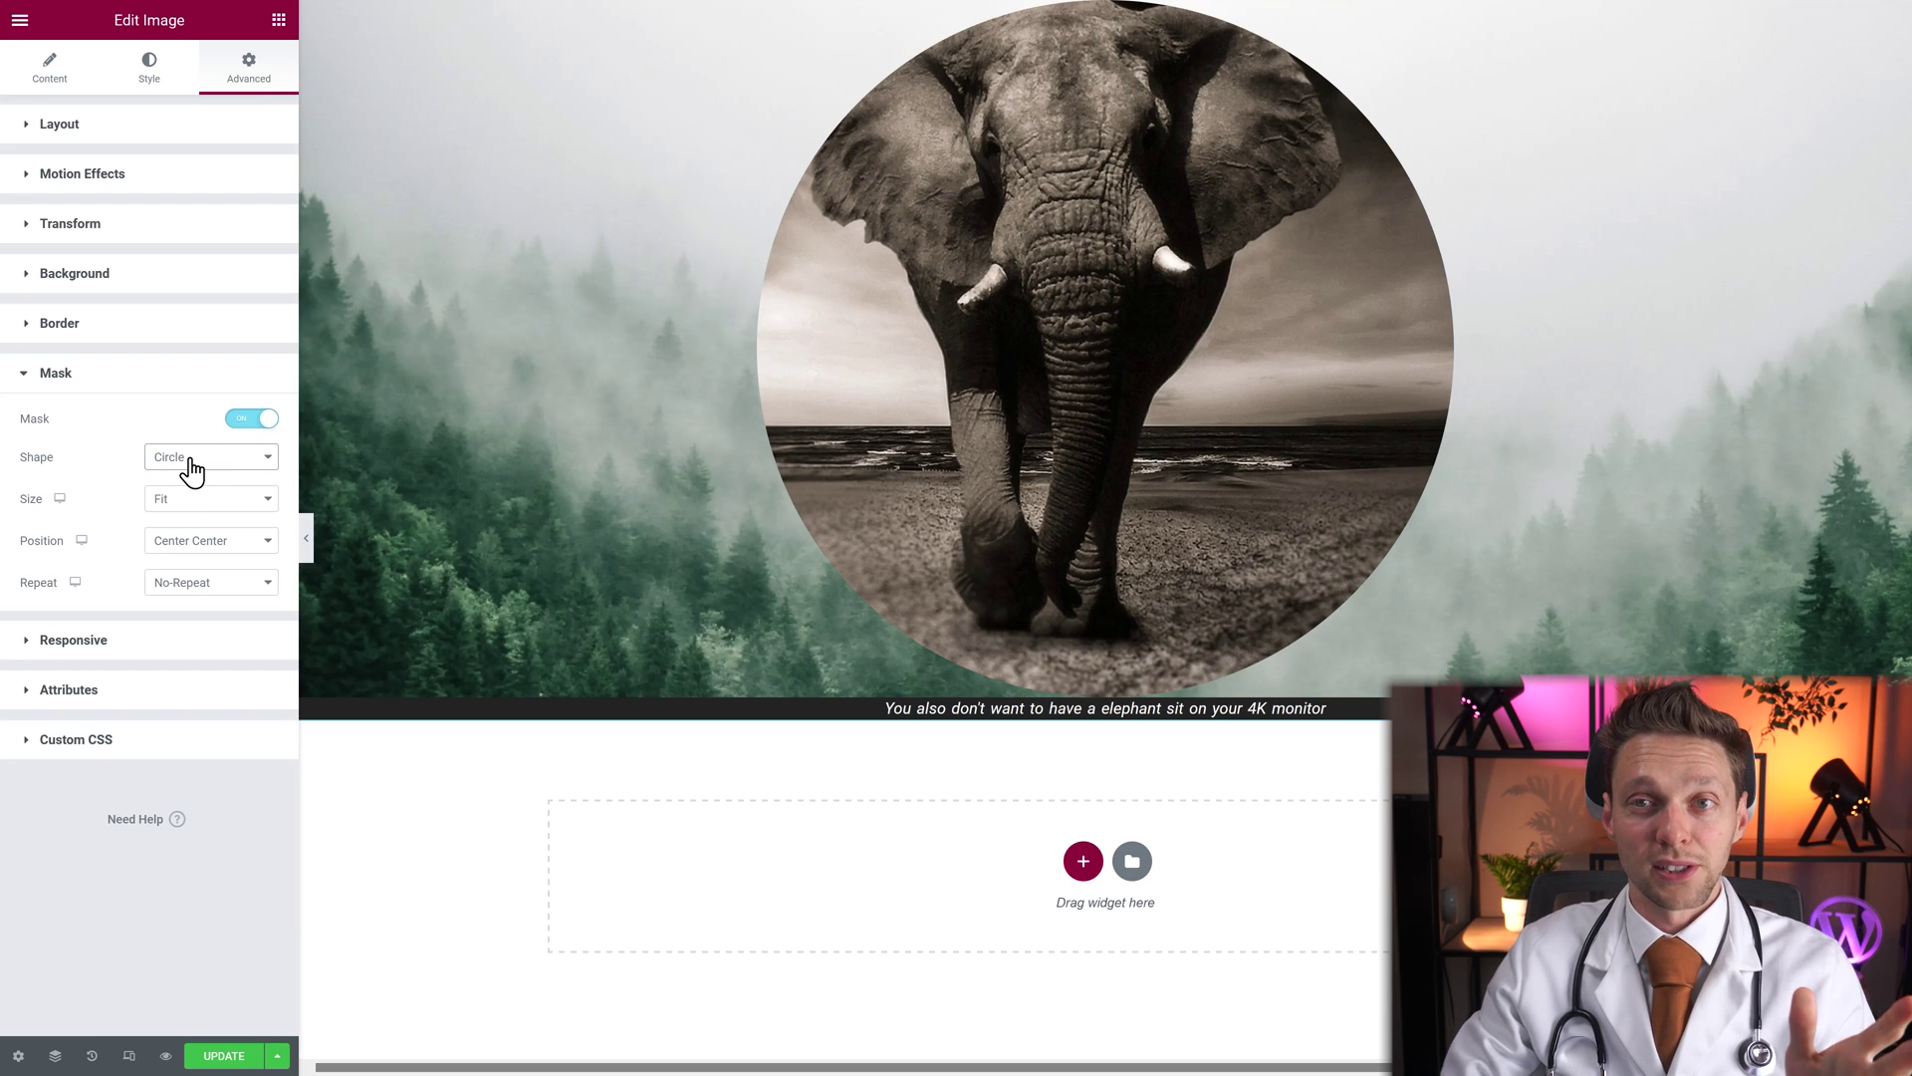
left_click(192, 464)
left_click(184, 508)
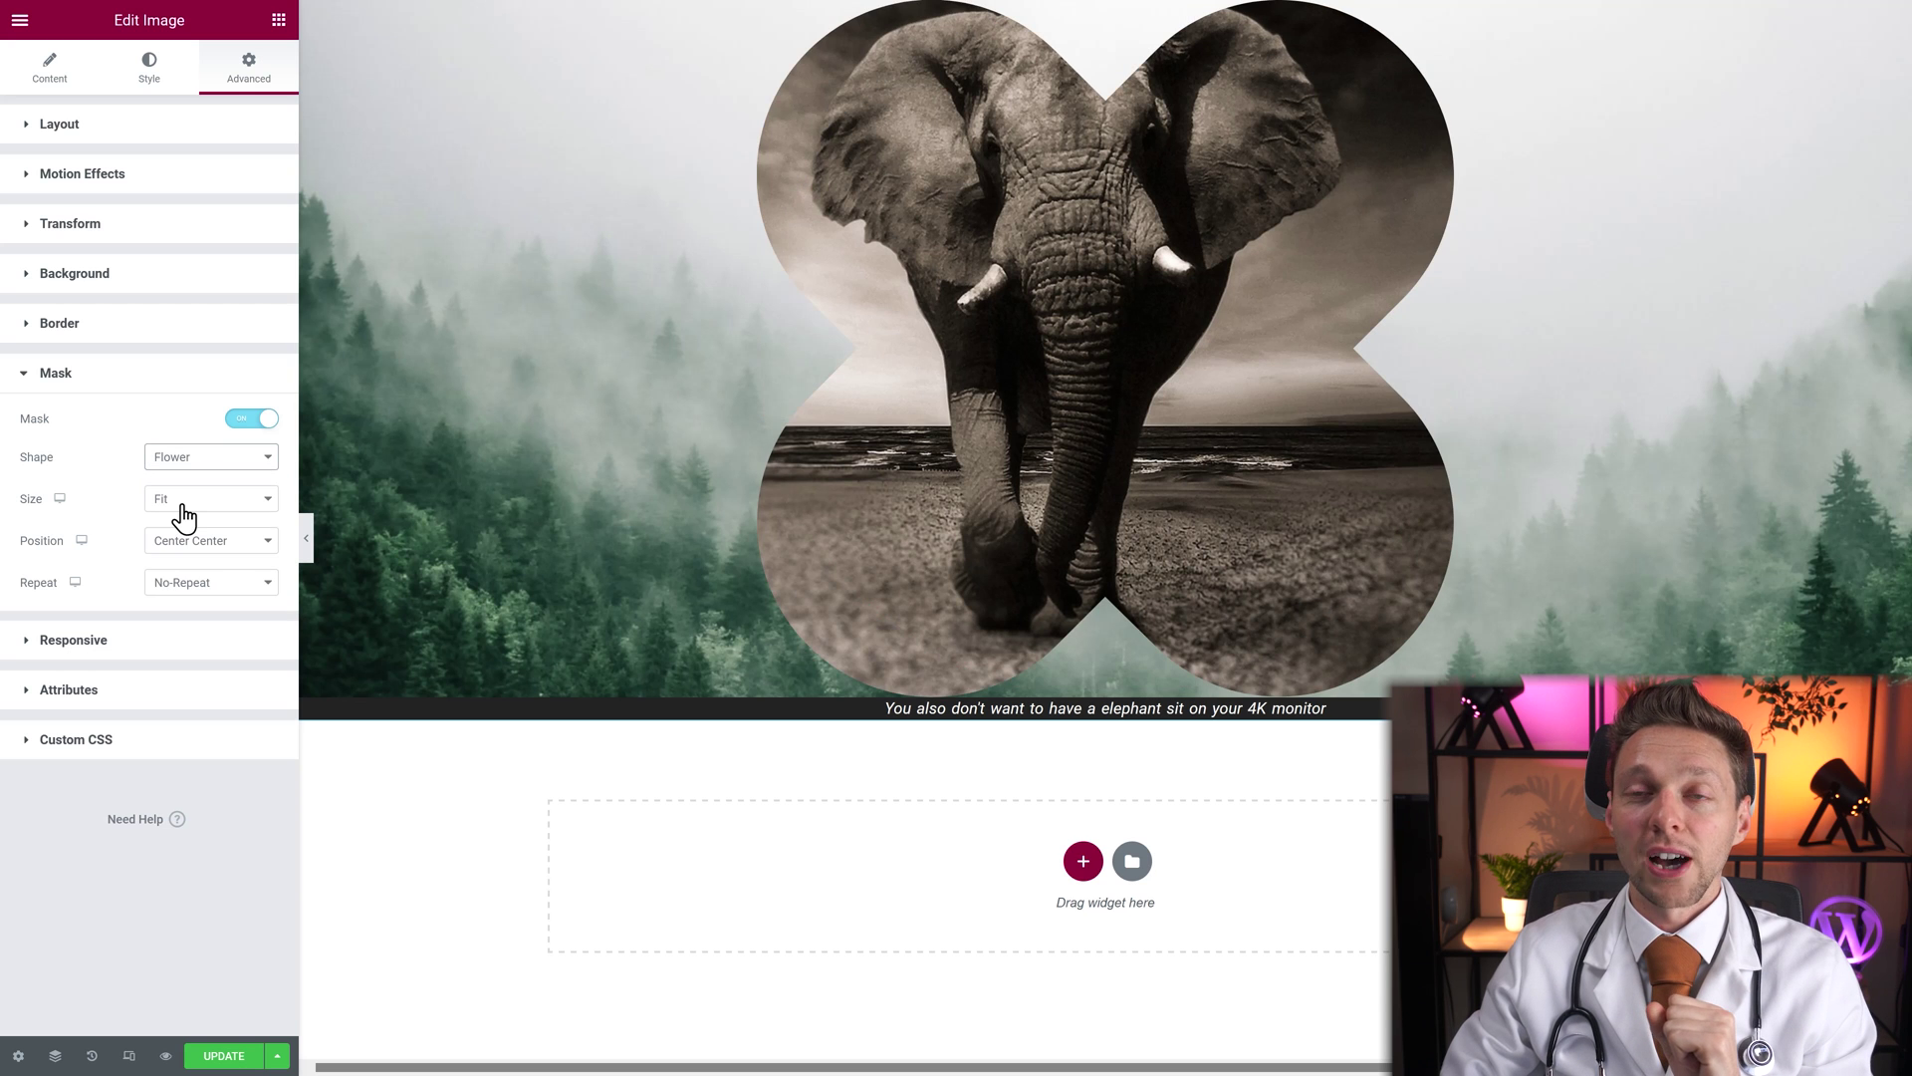
left_click(188, 463)
left_click(189, 533)
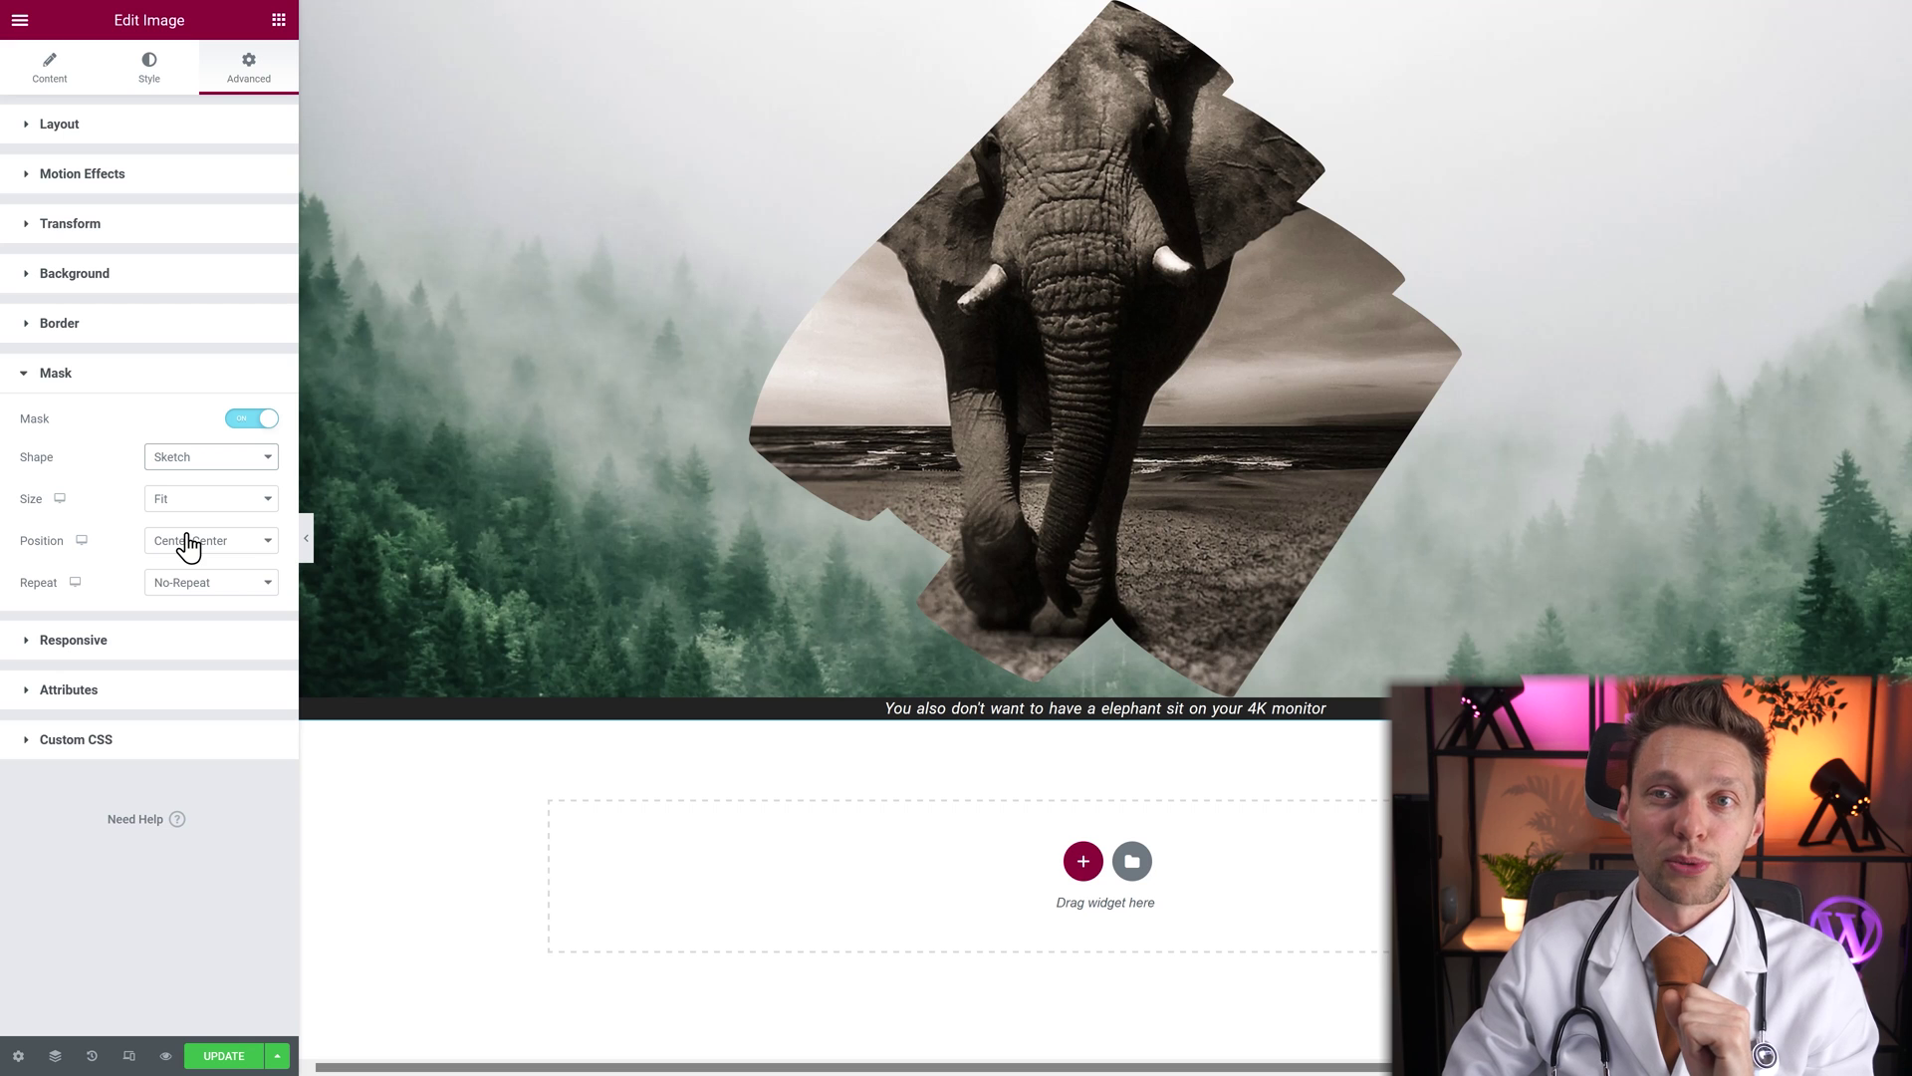
Try Triangle, Blob and Hexagon mask shapes, then set the shape to Custom
left_click(176, 499)
left_click(183, 463)
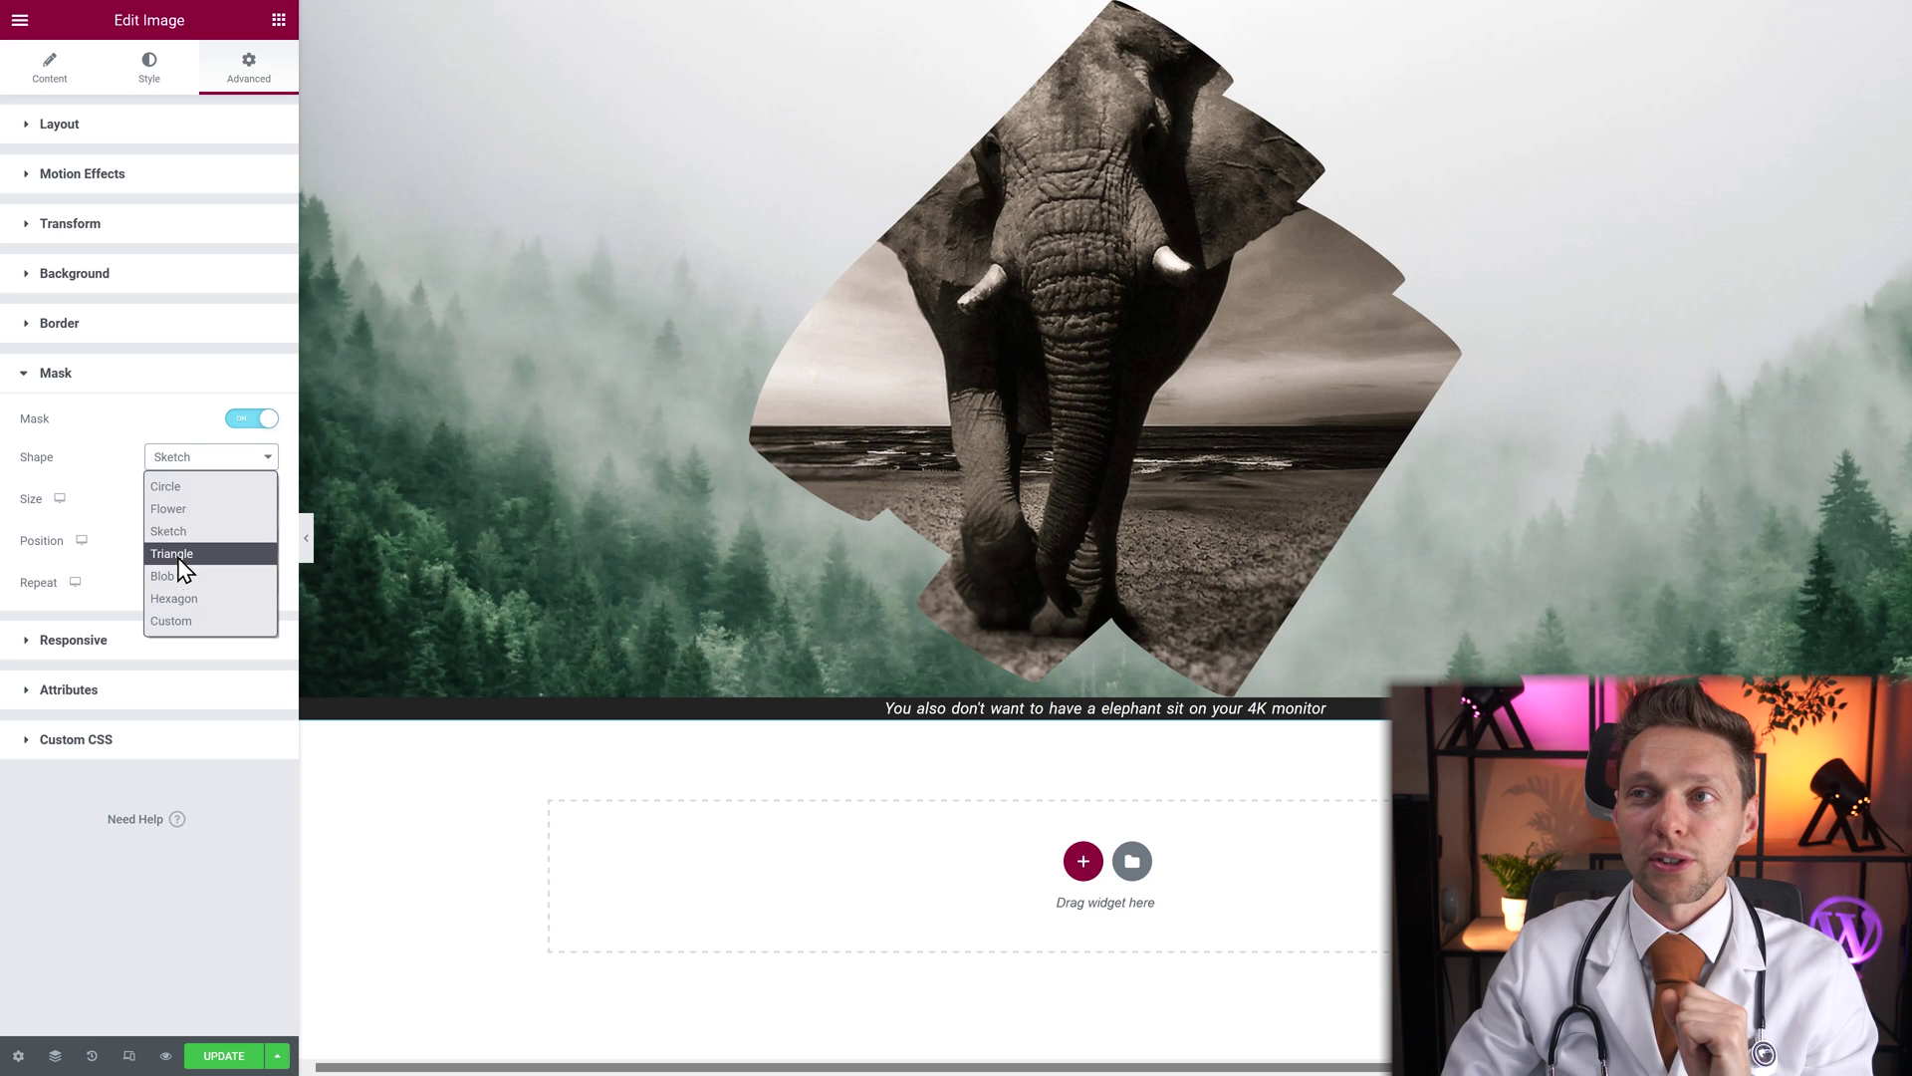
left_click(180, 557)
left_click(189, 461)
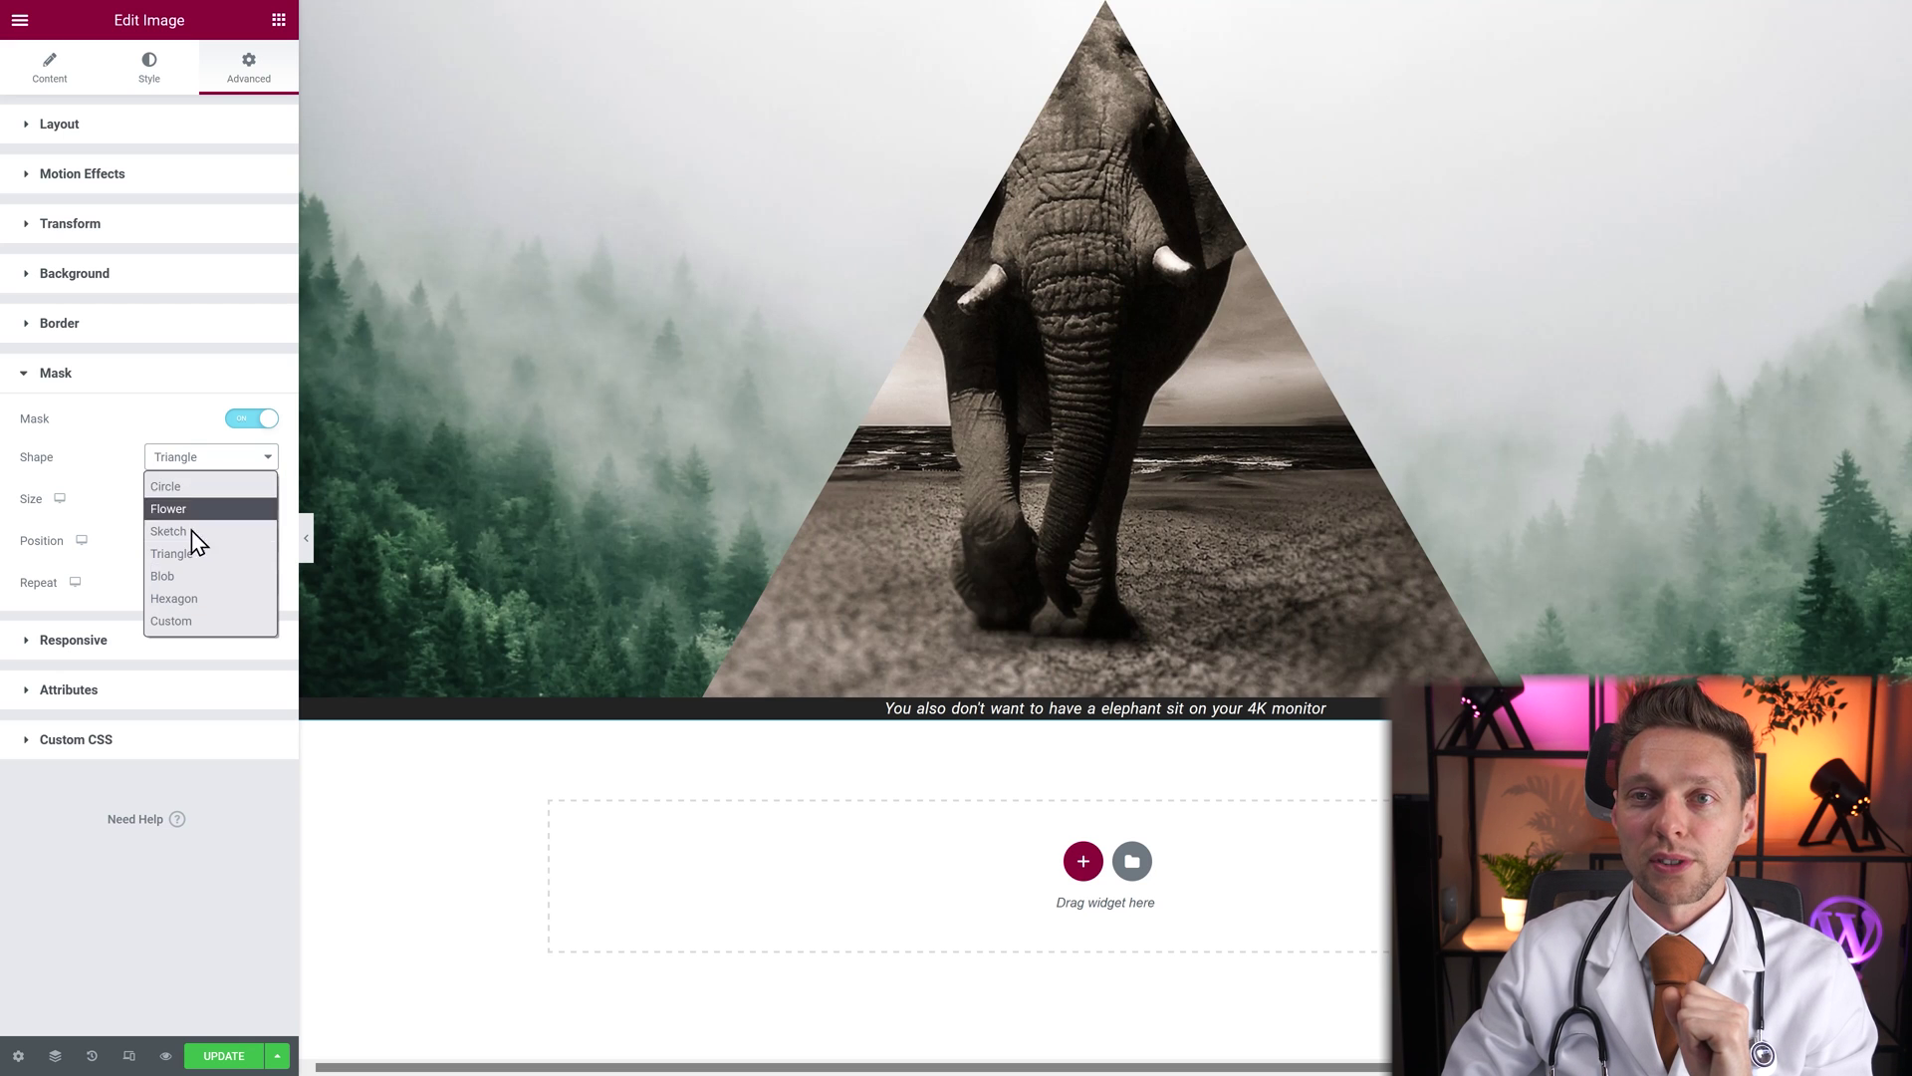
left_click(193, 578)
left_click(188, 468)
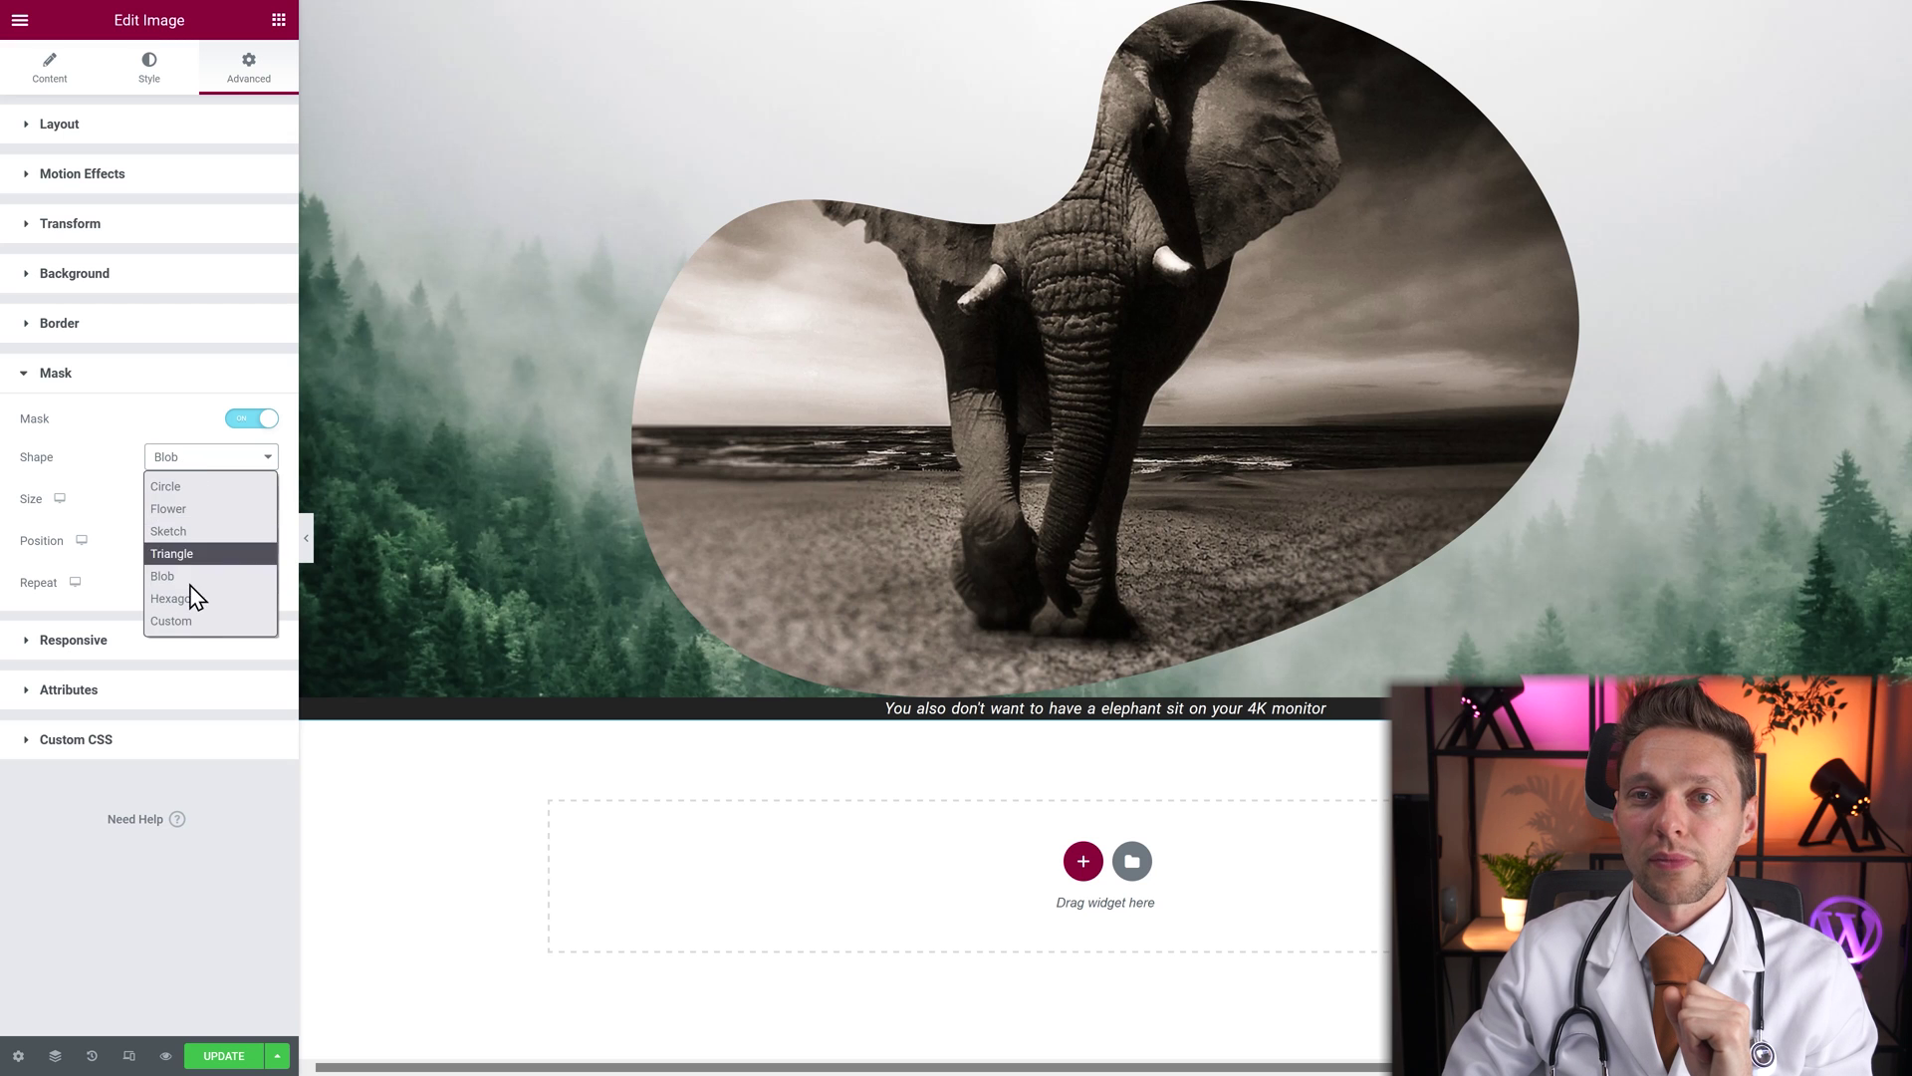
left_click(192, 598)
left_click(195, 468)
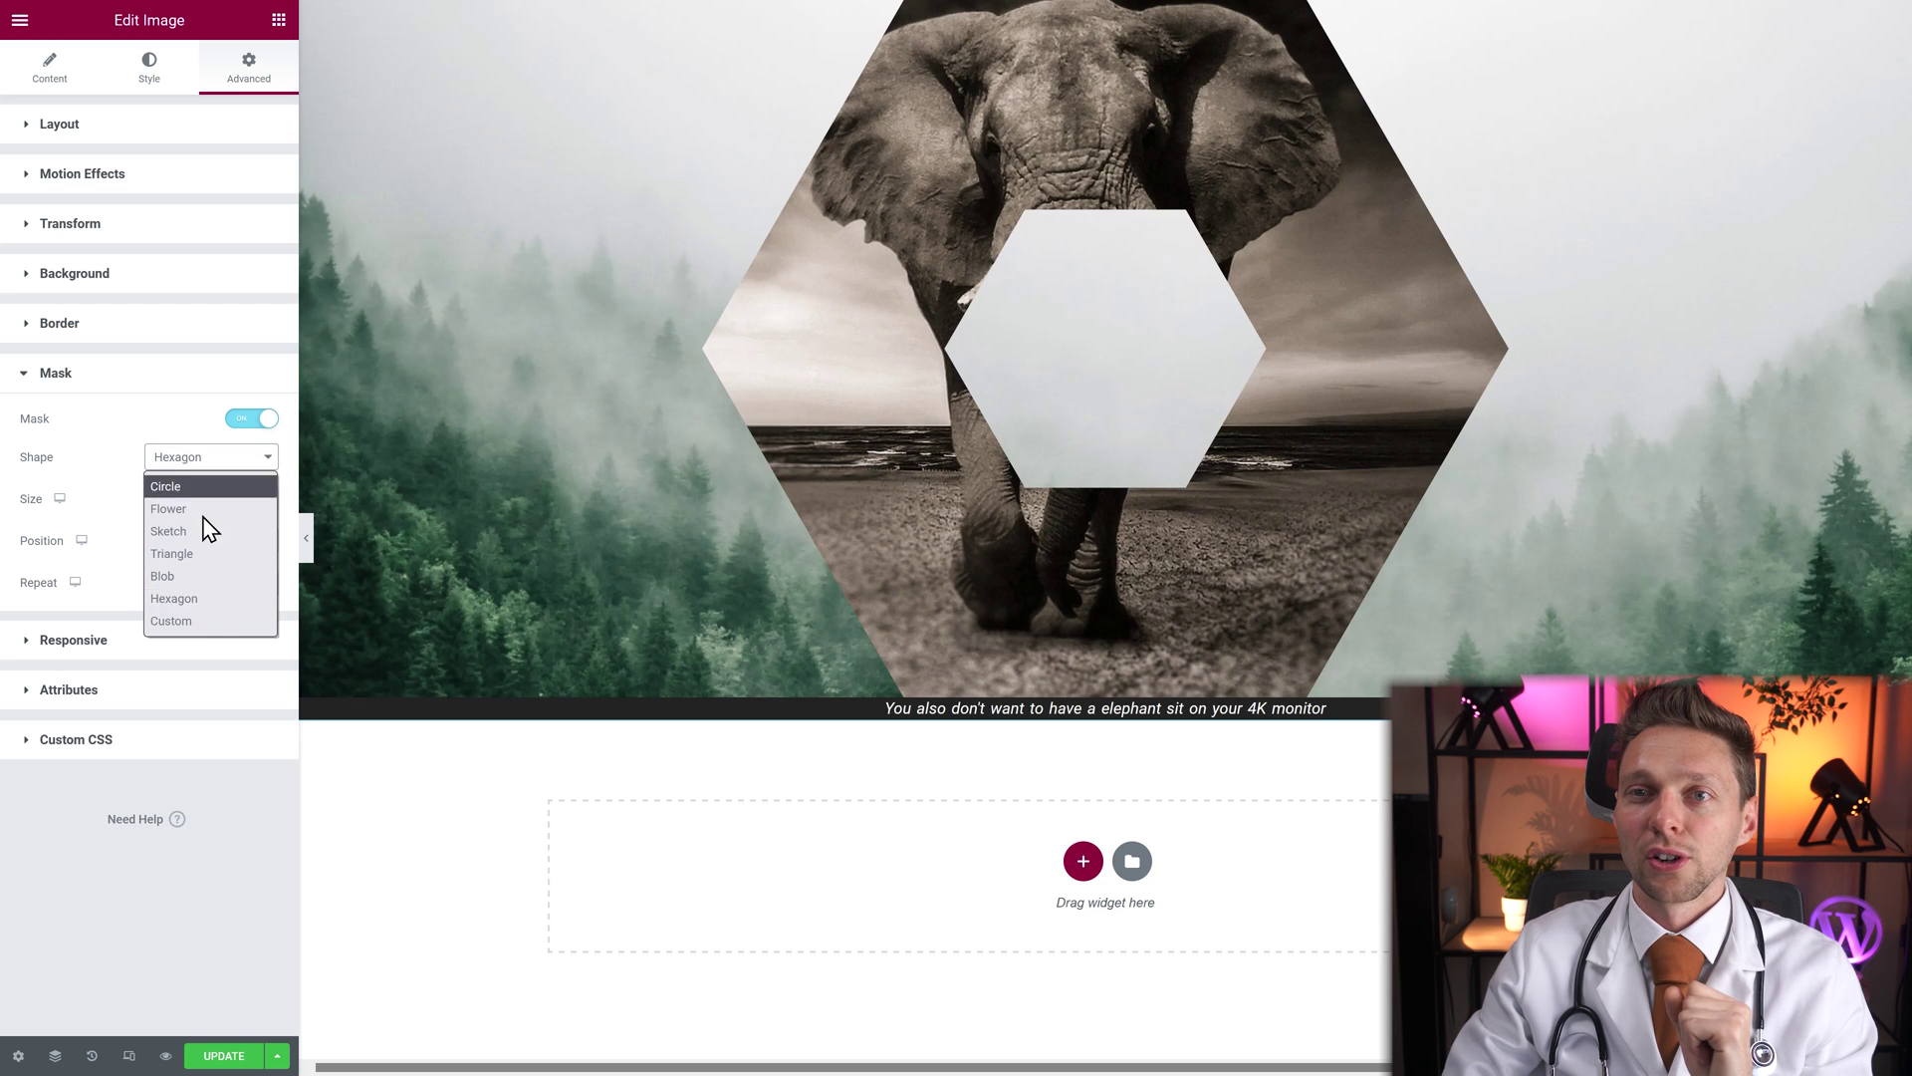
left_click(194, 621)
mouse_move(207, 609)
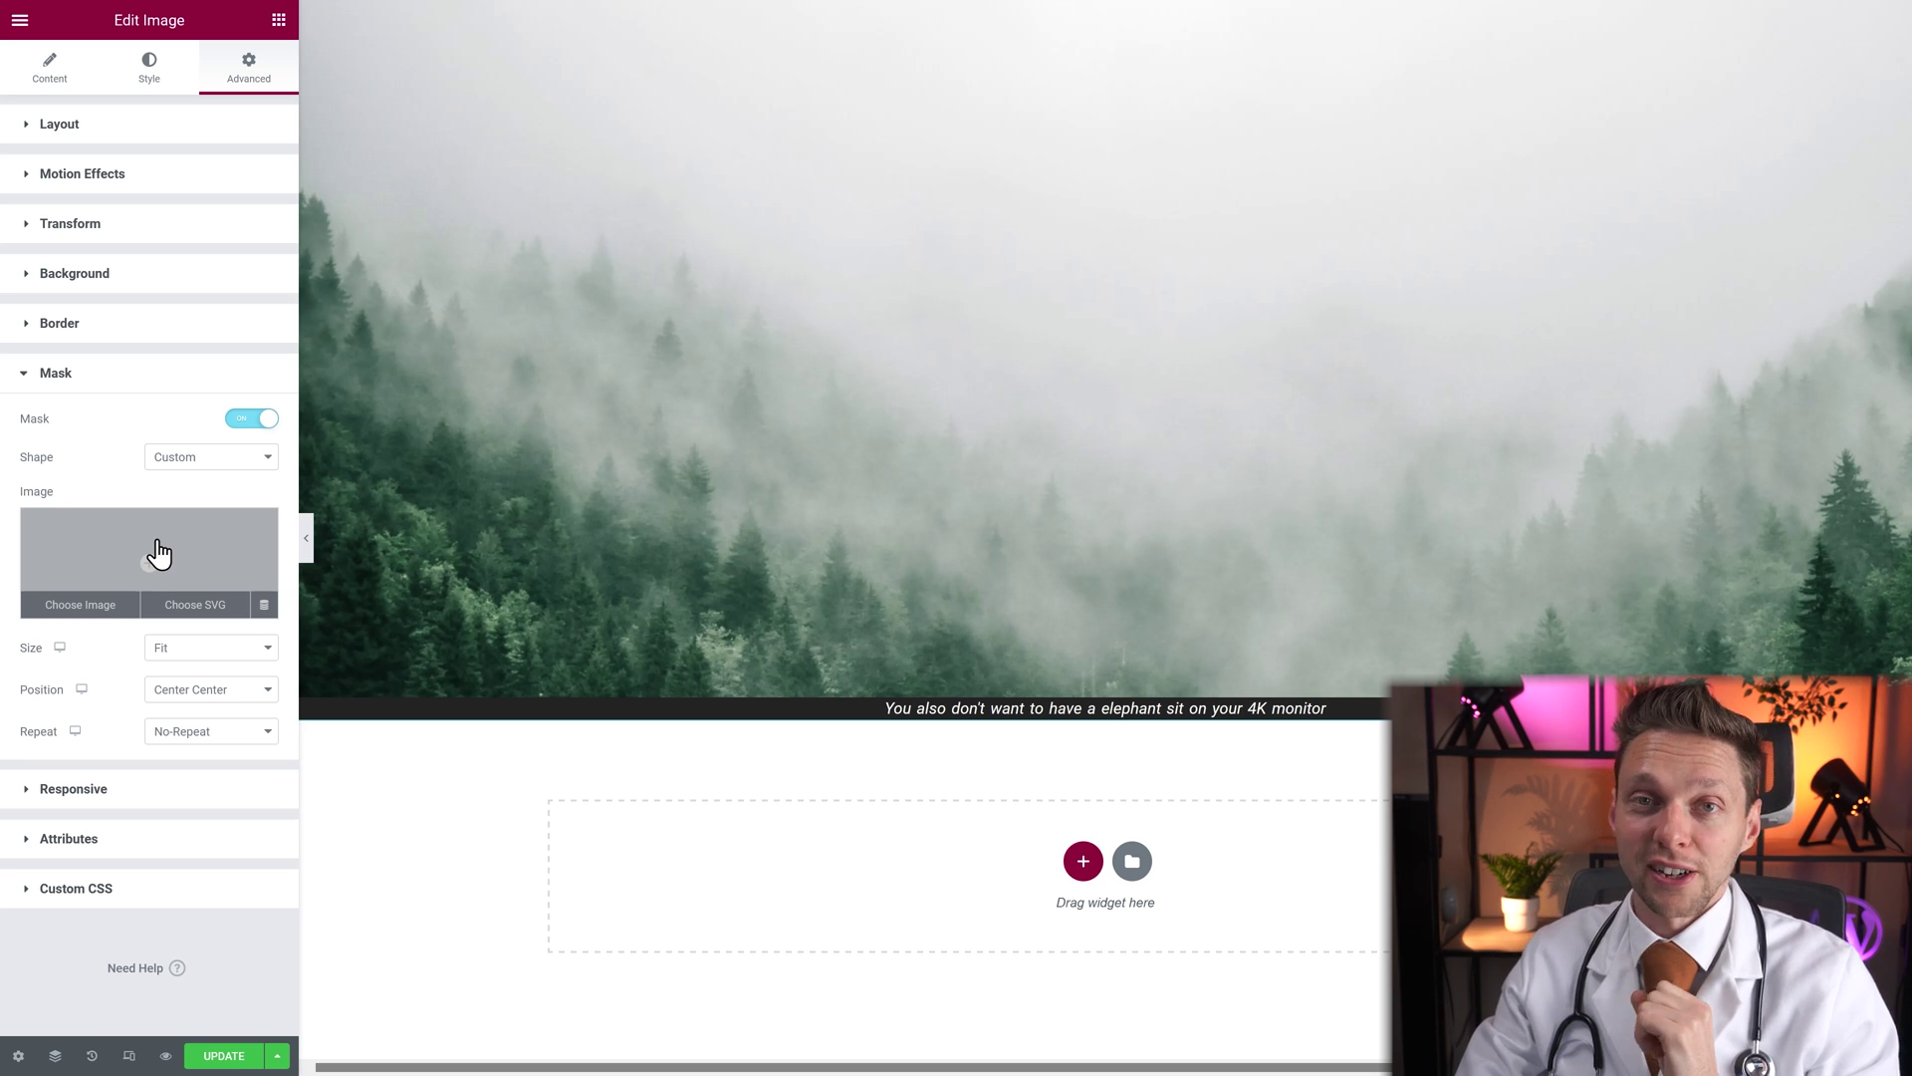
Mask the elephant with Flower, try Fill and custom Scale sizes, then settle on Fit
left_click(192, 460)
left_click(182, 510)
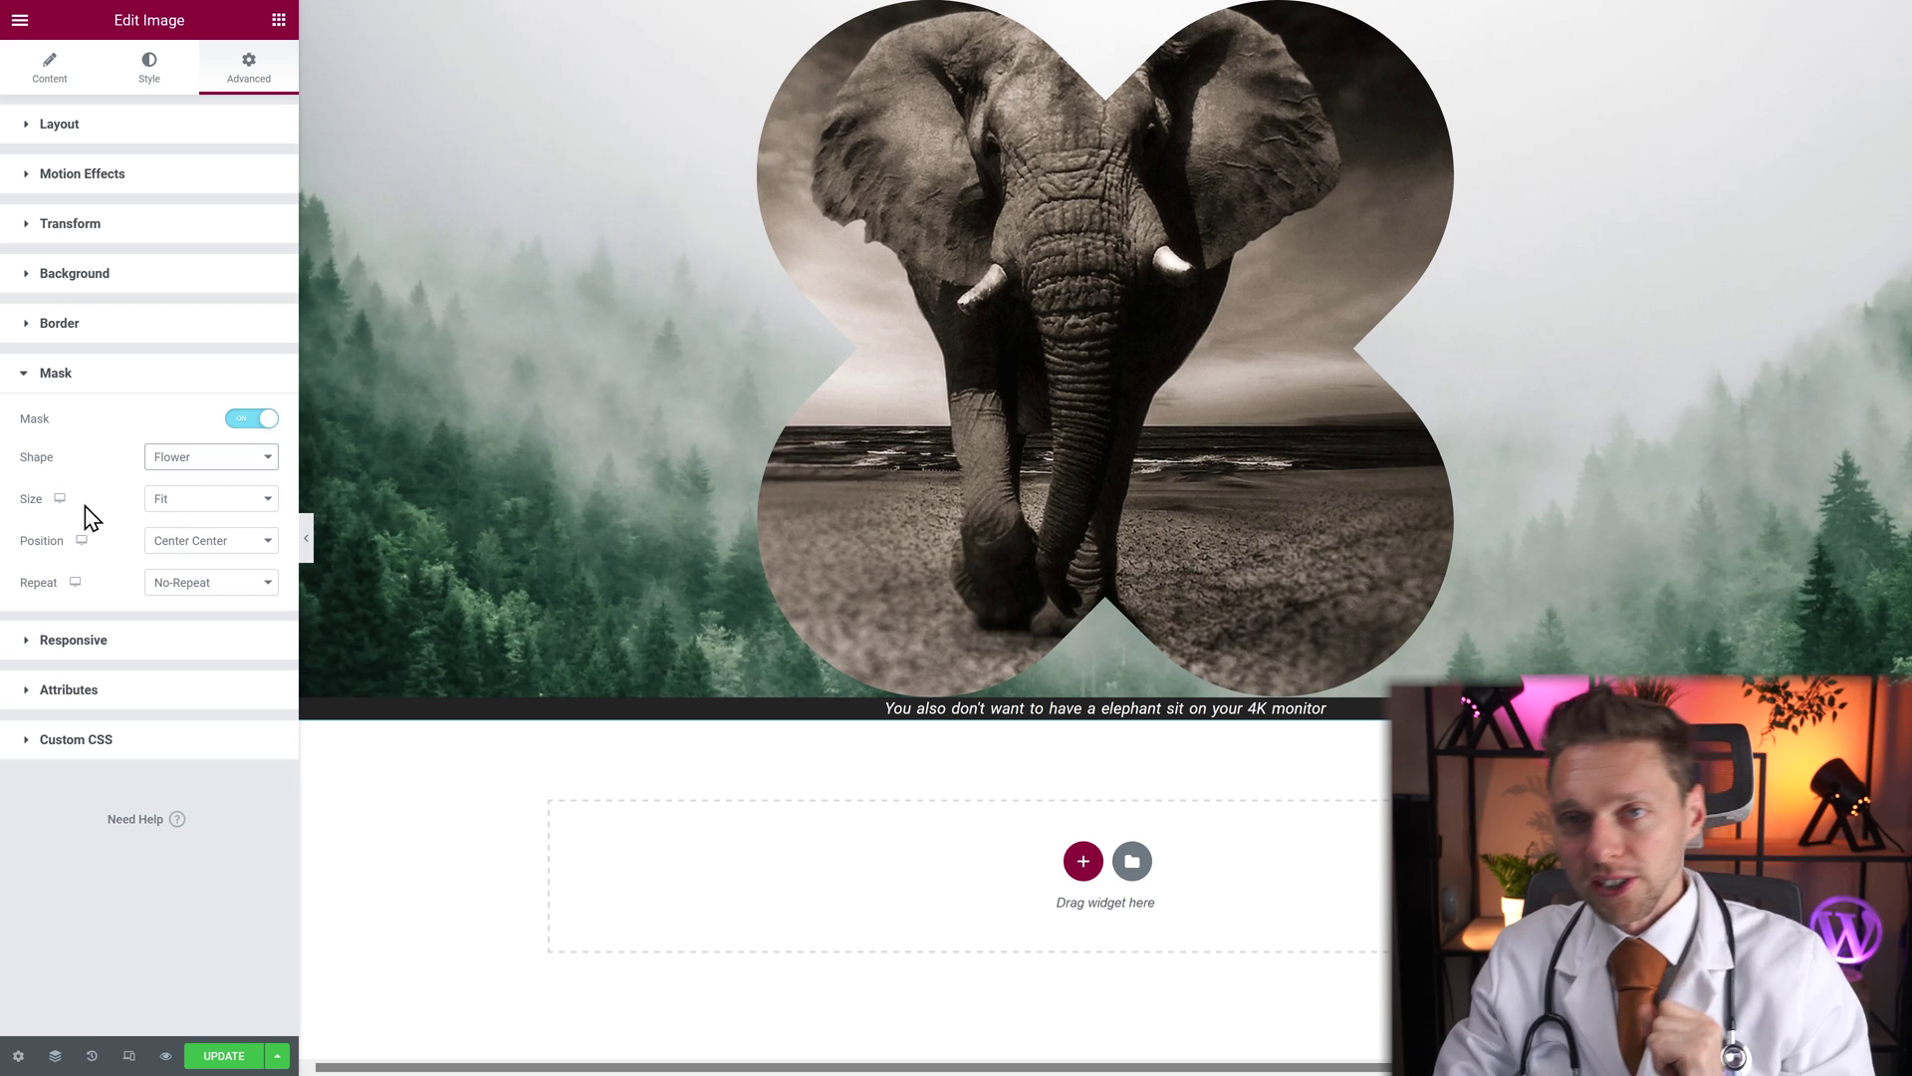
left_click(189, 501)
left_click(171, 547)
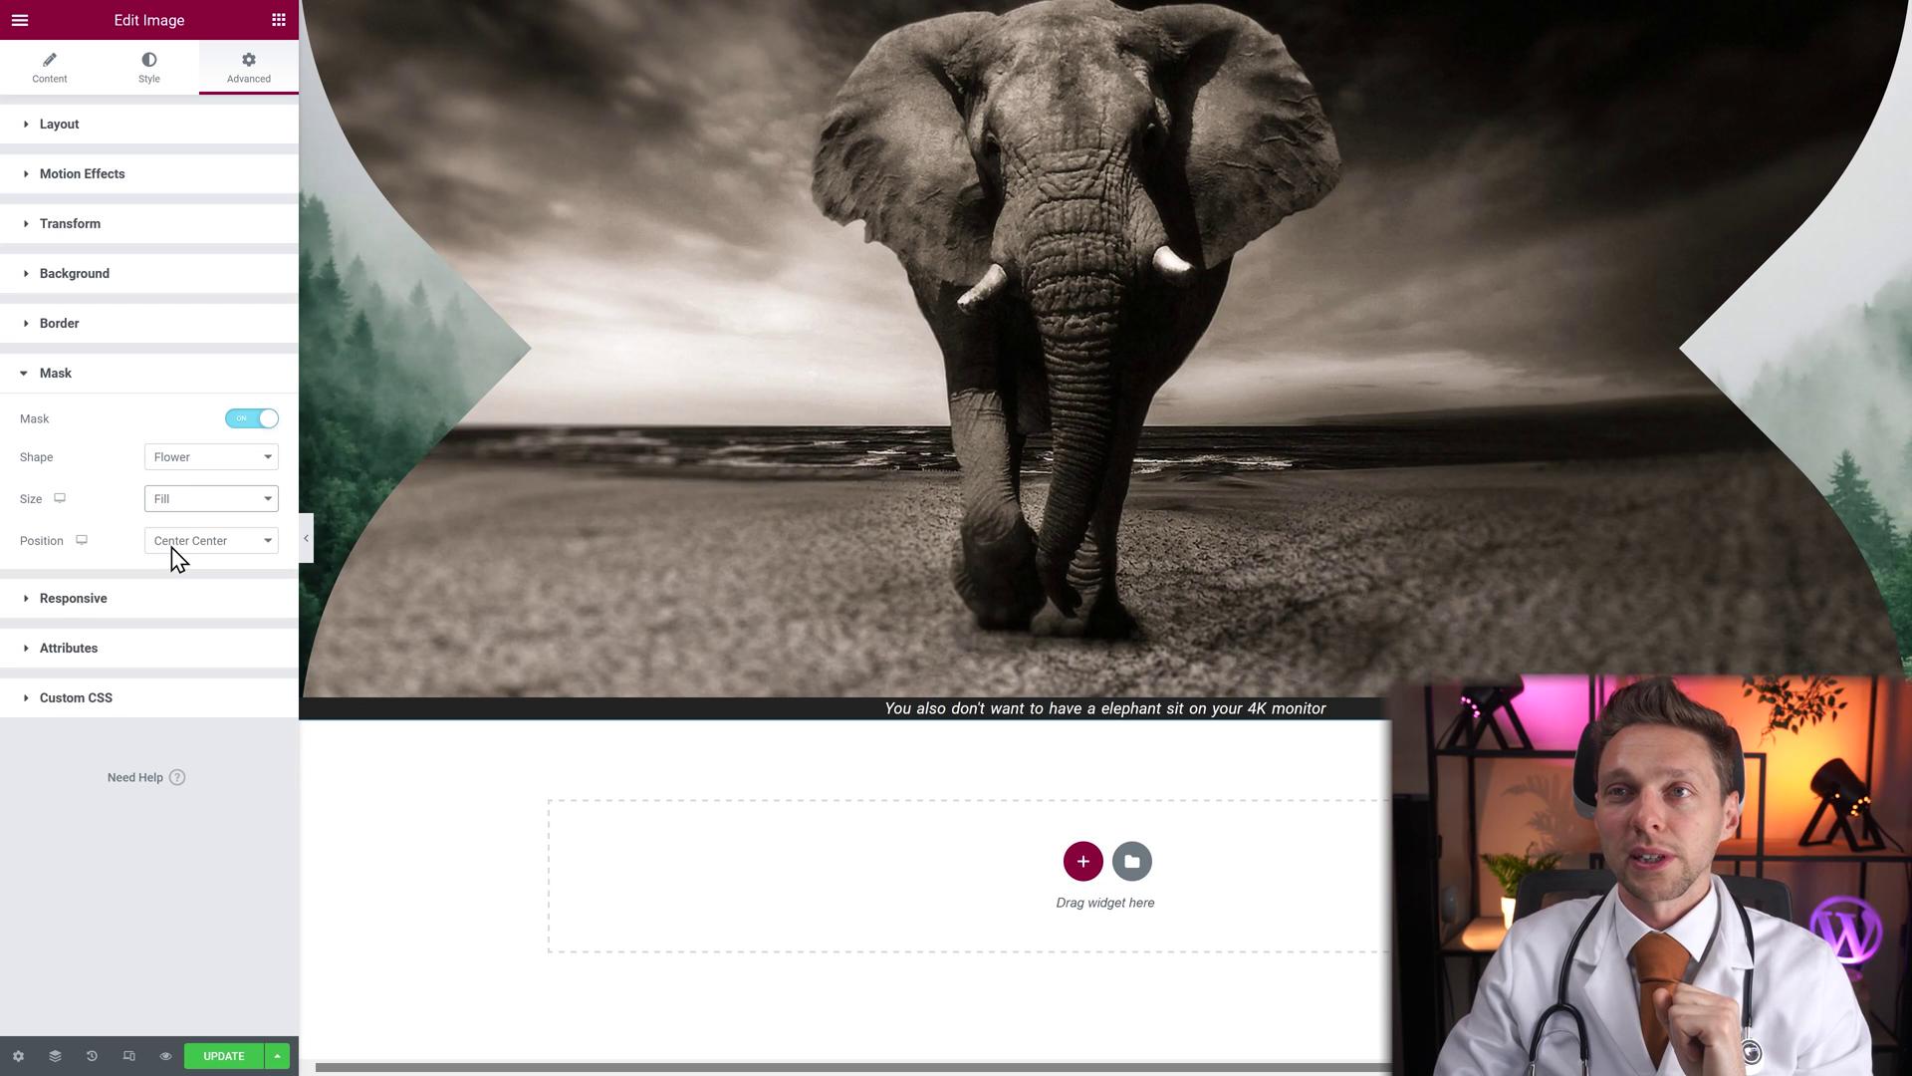
left_click(182, 506)
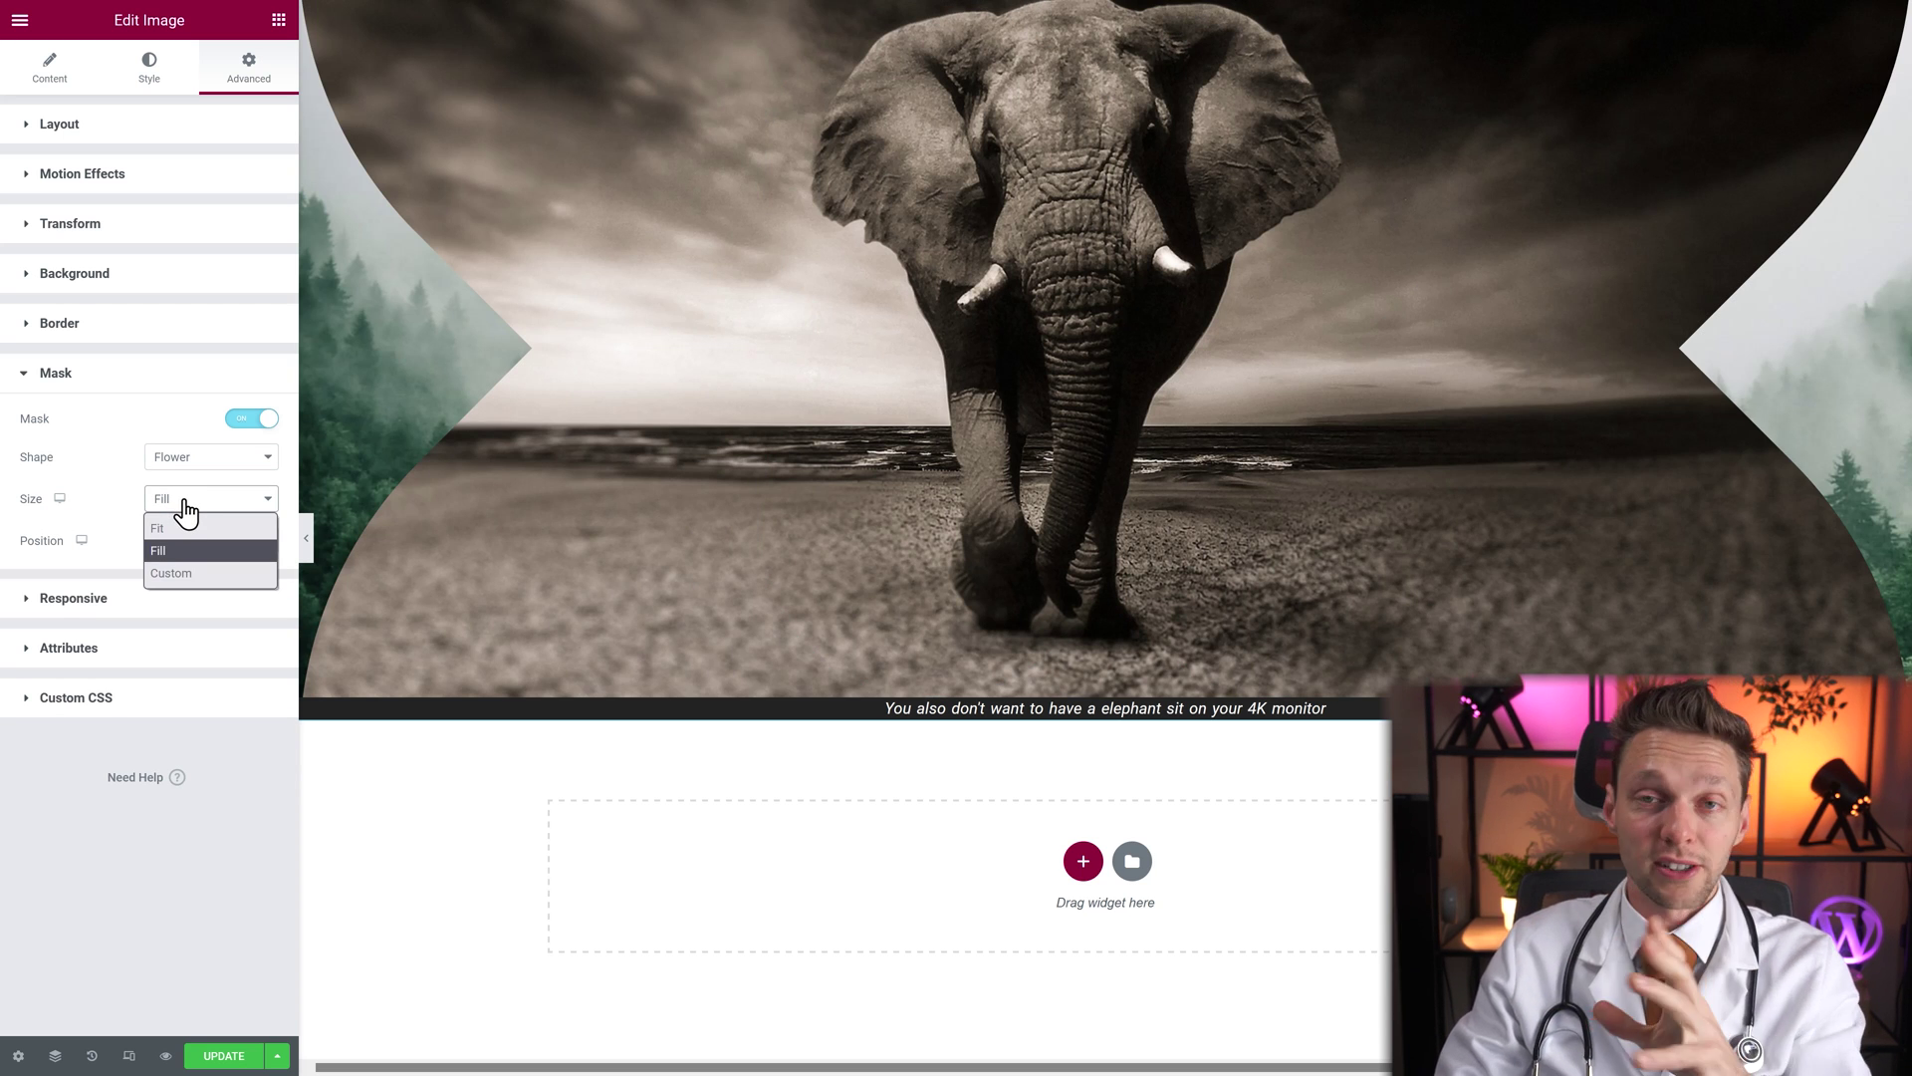
left_click(175, 573)
left_click_drag(121, 575, 61, 581)
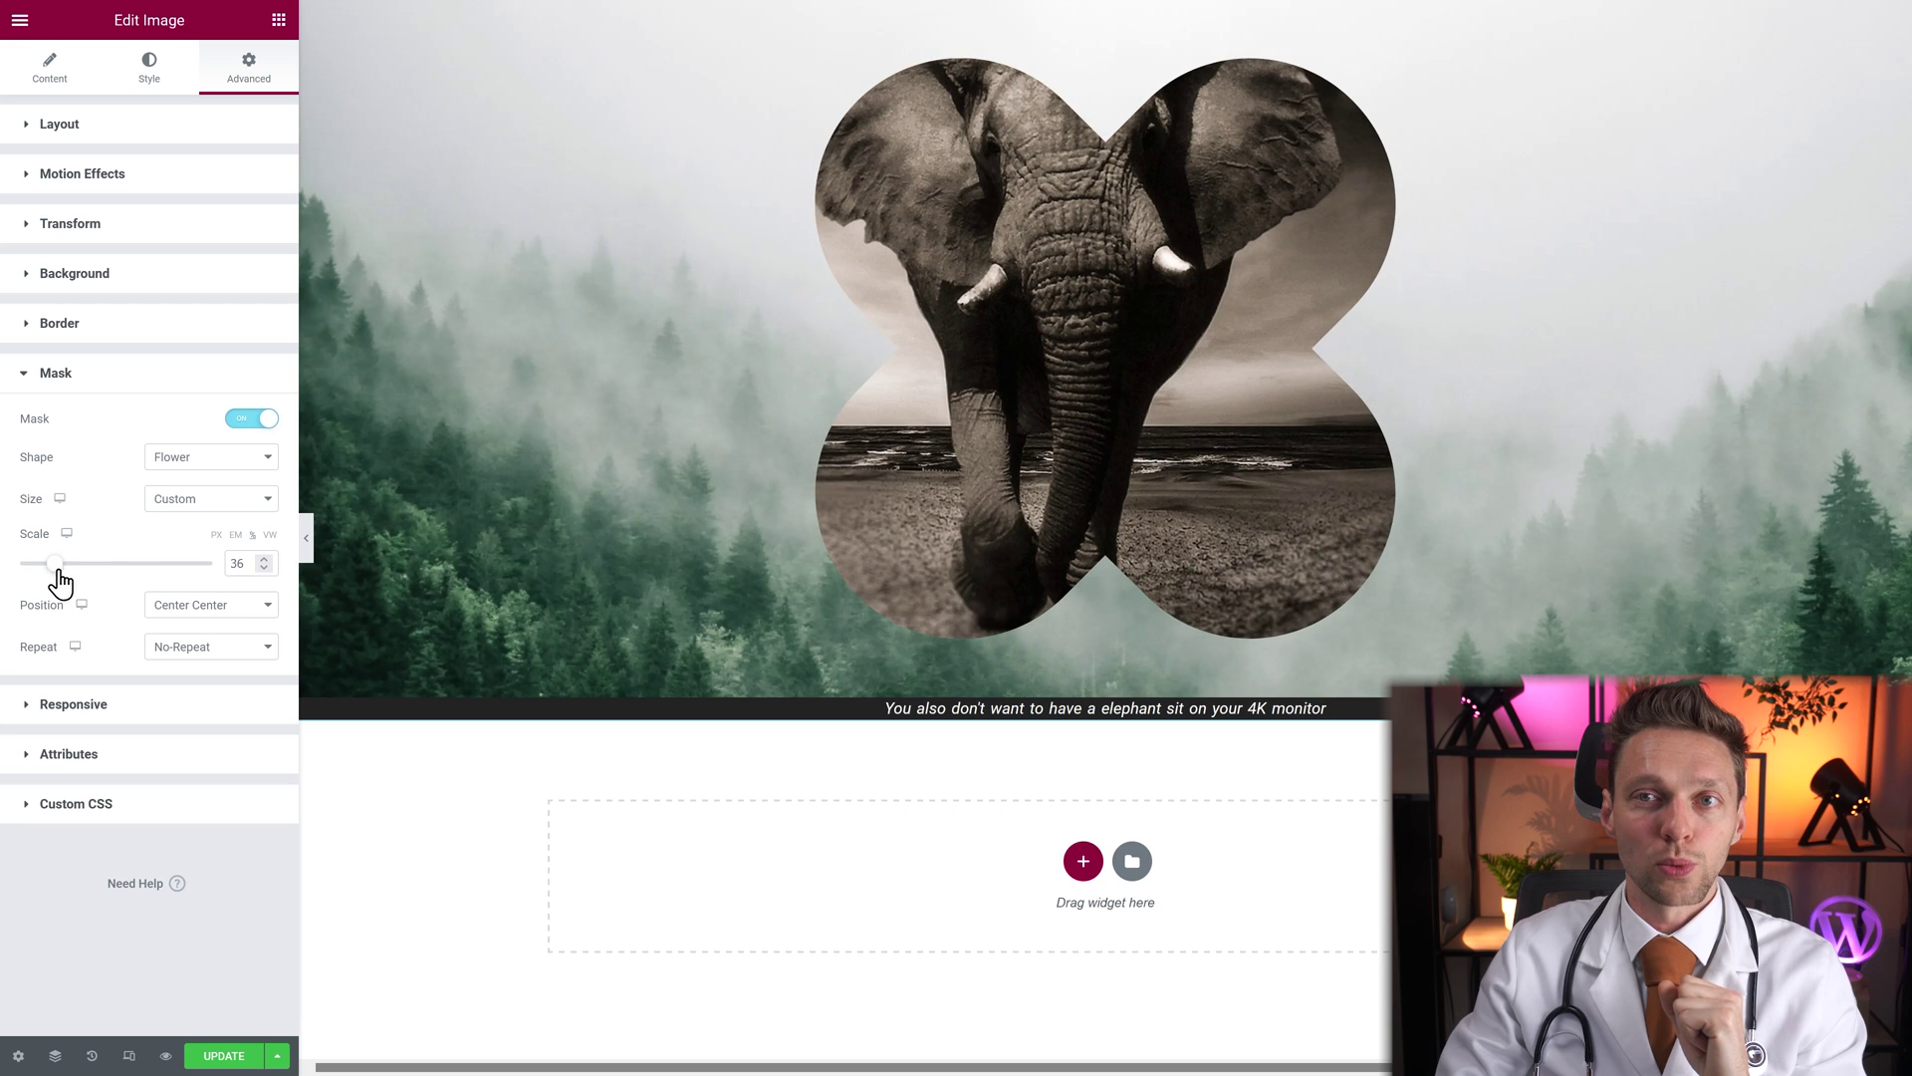
left_click(200, 501)
left_click(179, 530)
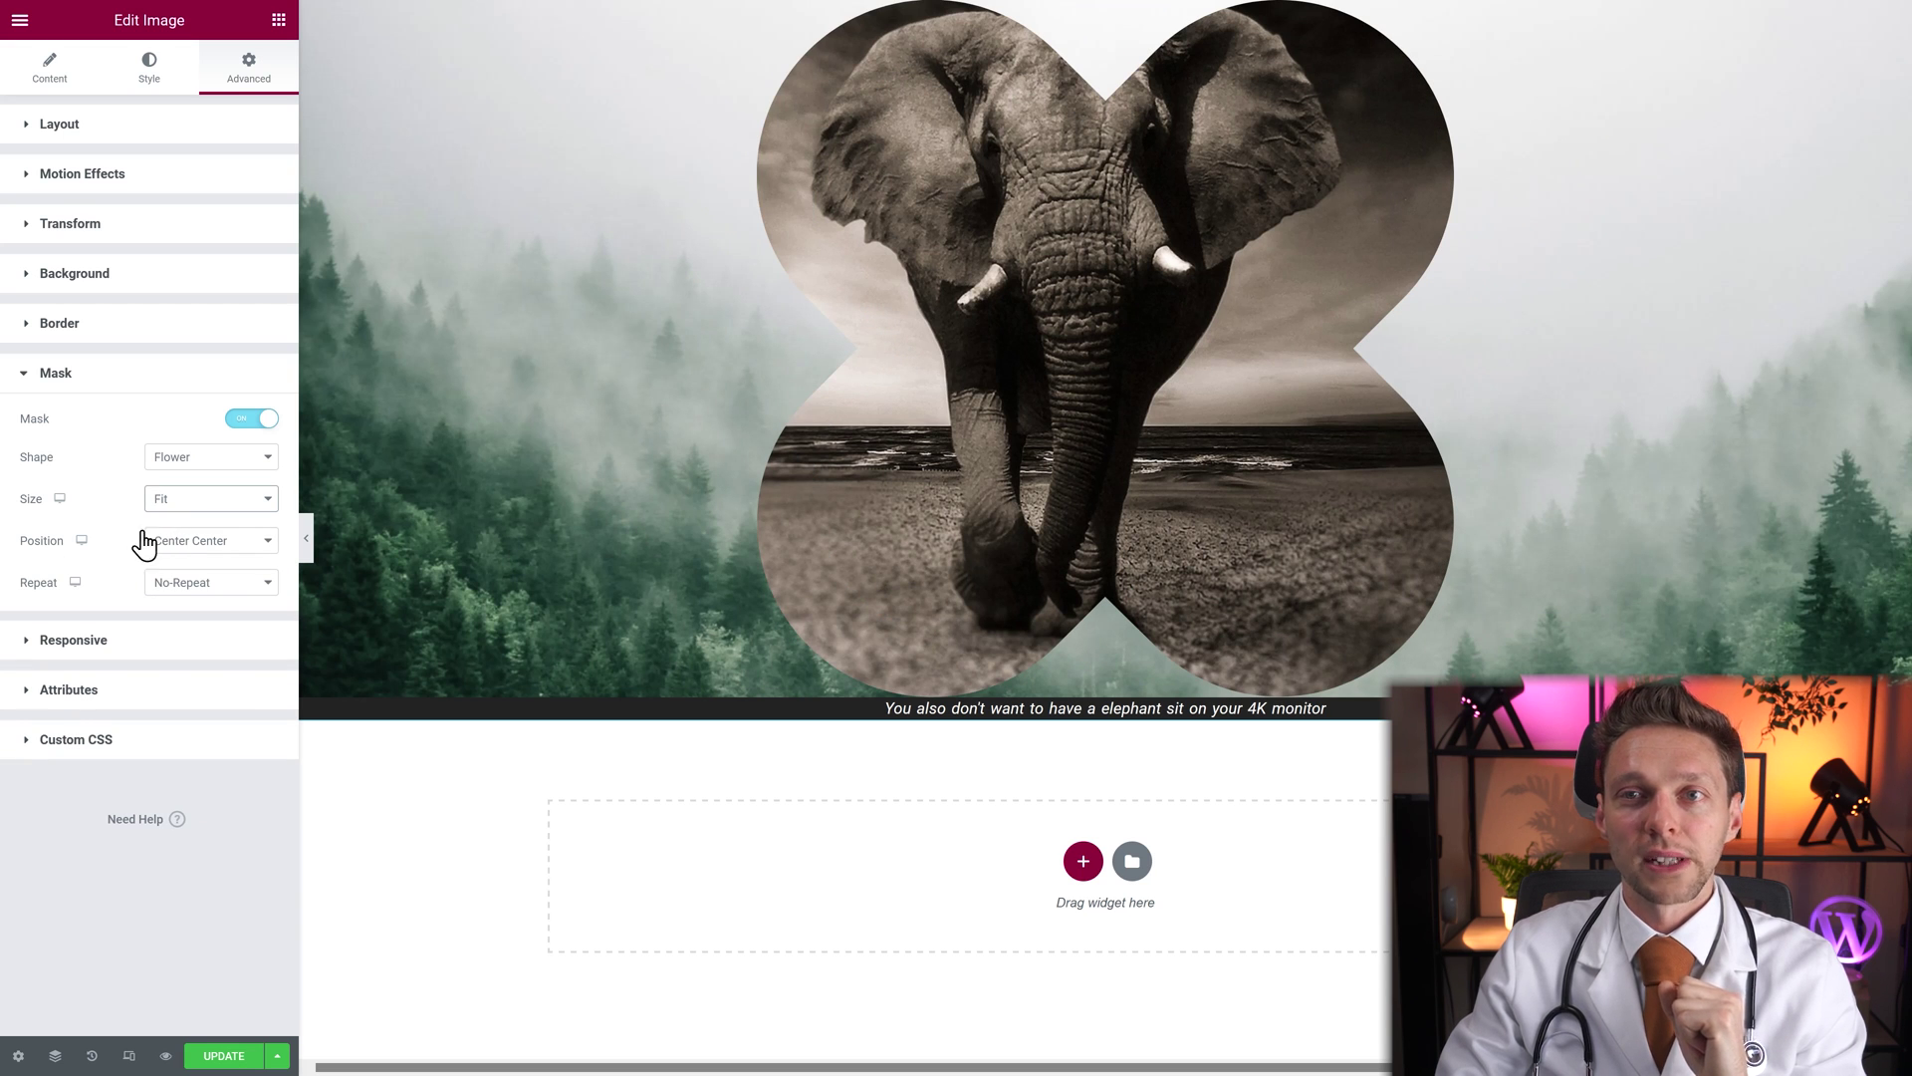
Try the flower mask at the center-left, center-right and bottom-center position presets
left_click(199, 546)
left_click(194, 568)
left_click(198, 546)
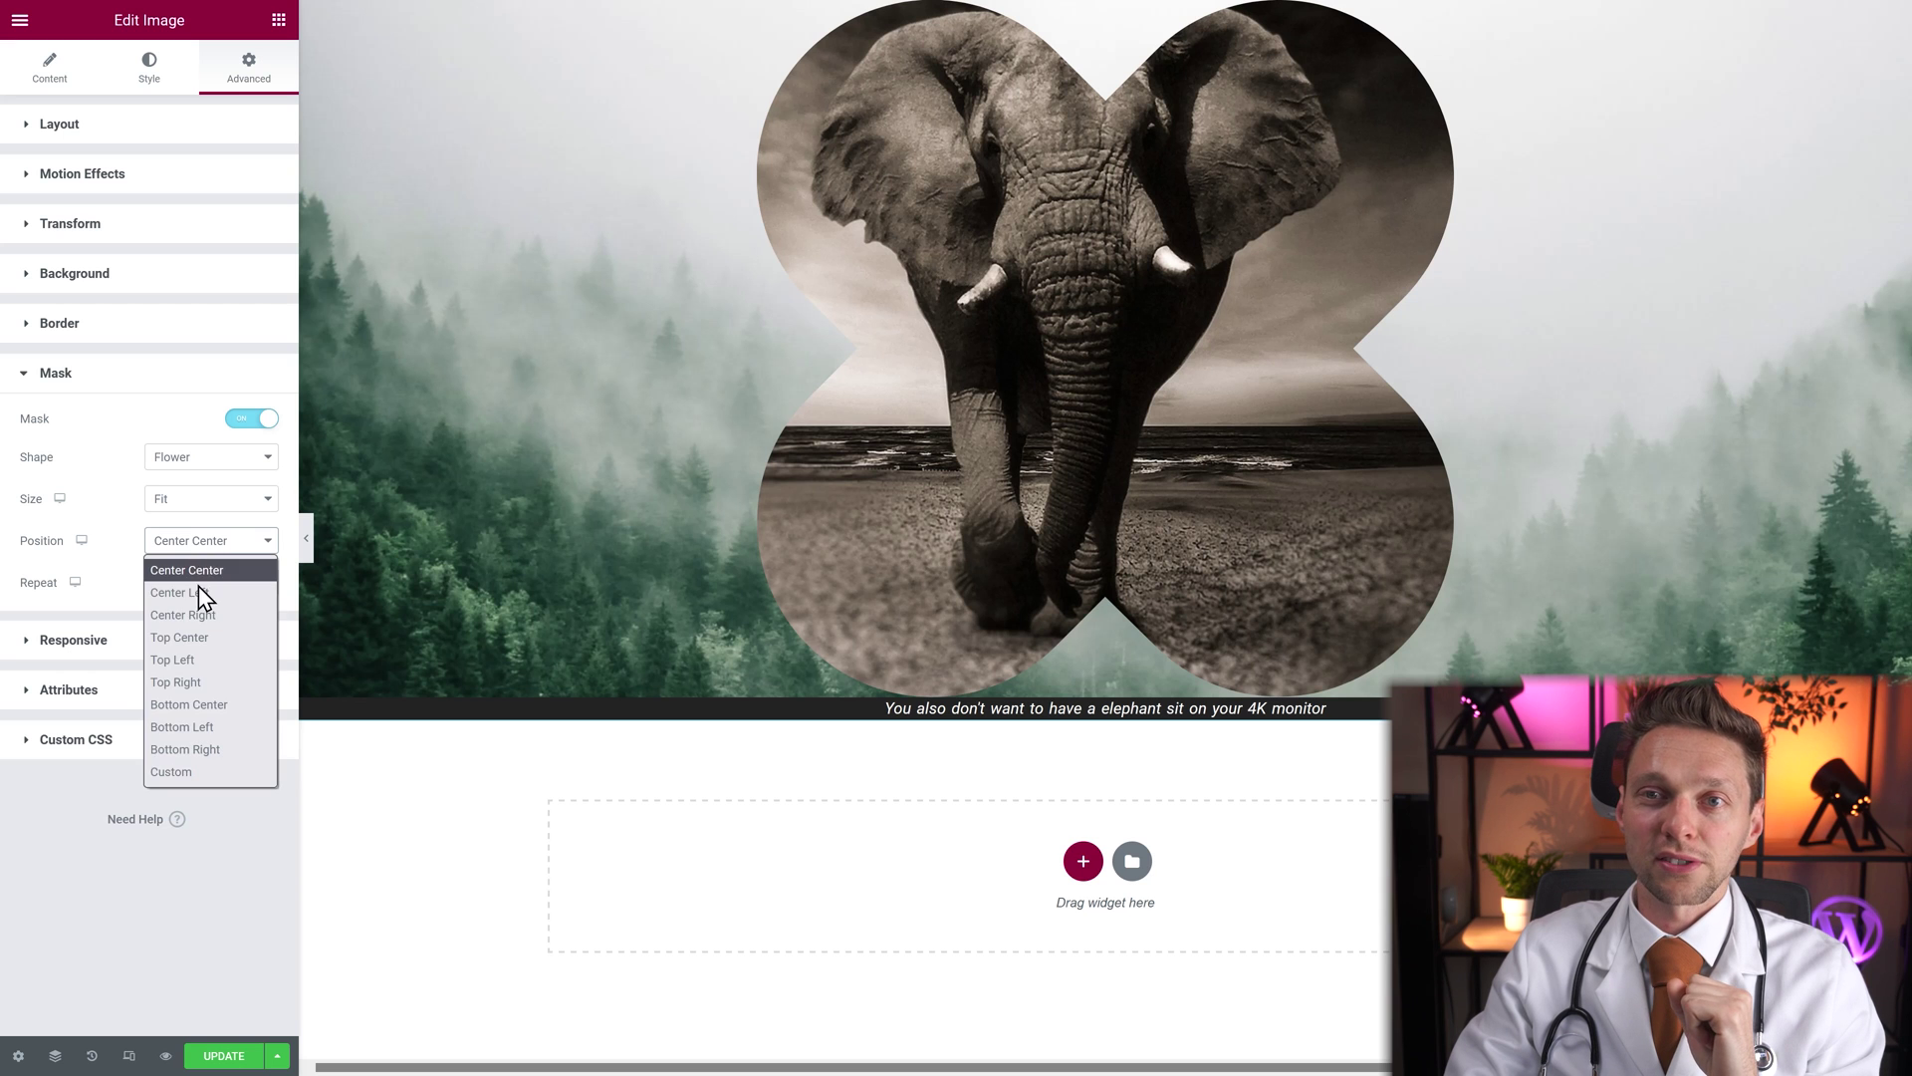
left_click(199, 590)
left_click(202, 543)
left_click(205, 615)
left_click(200, 545)
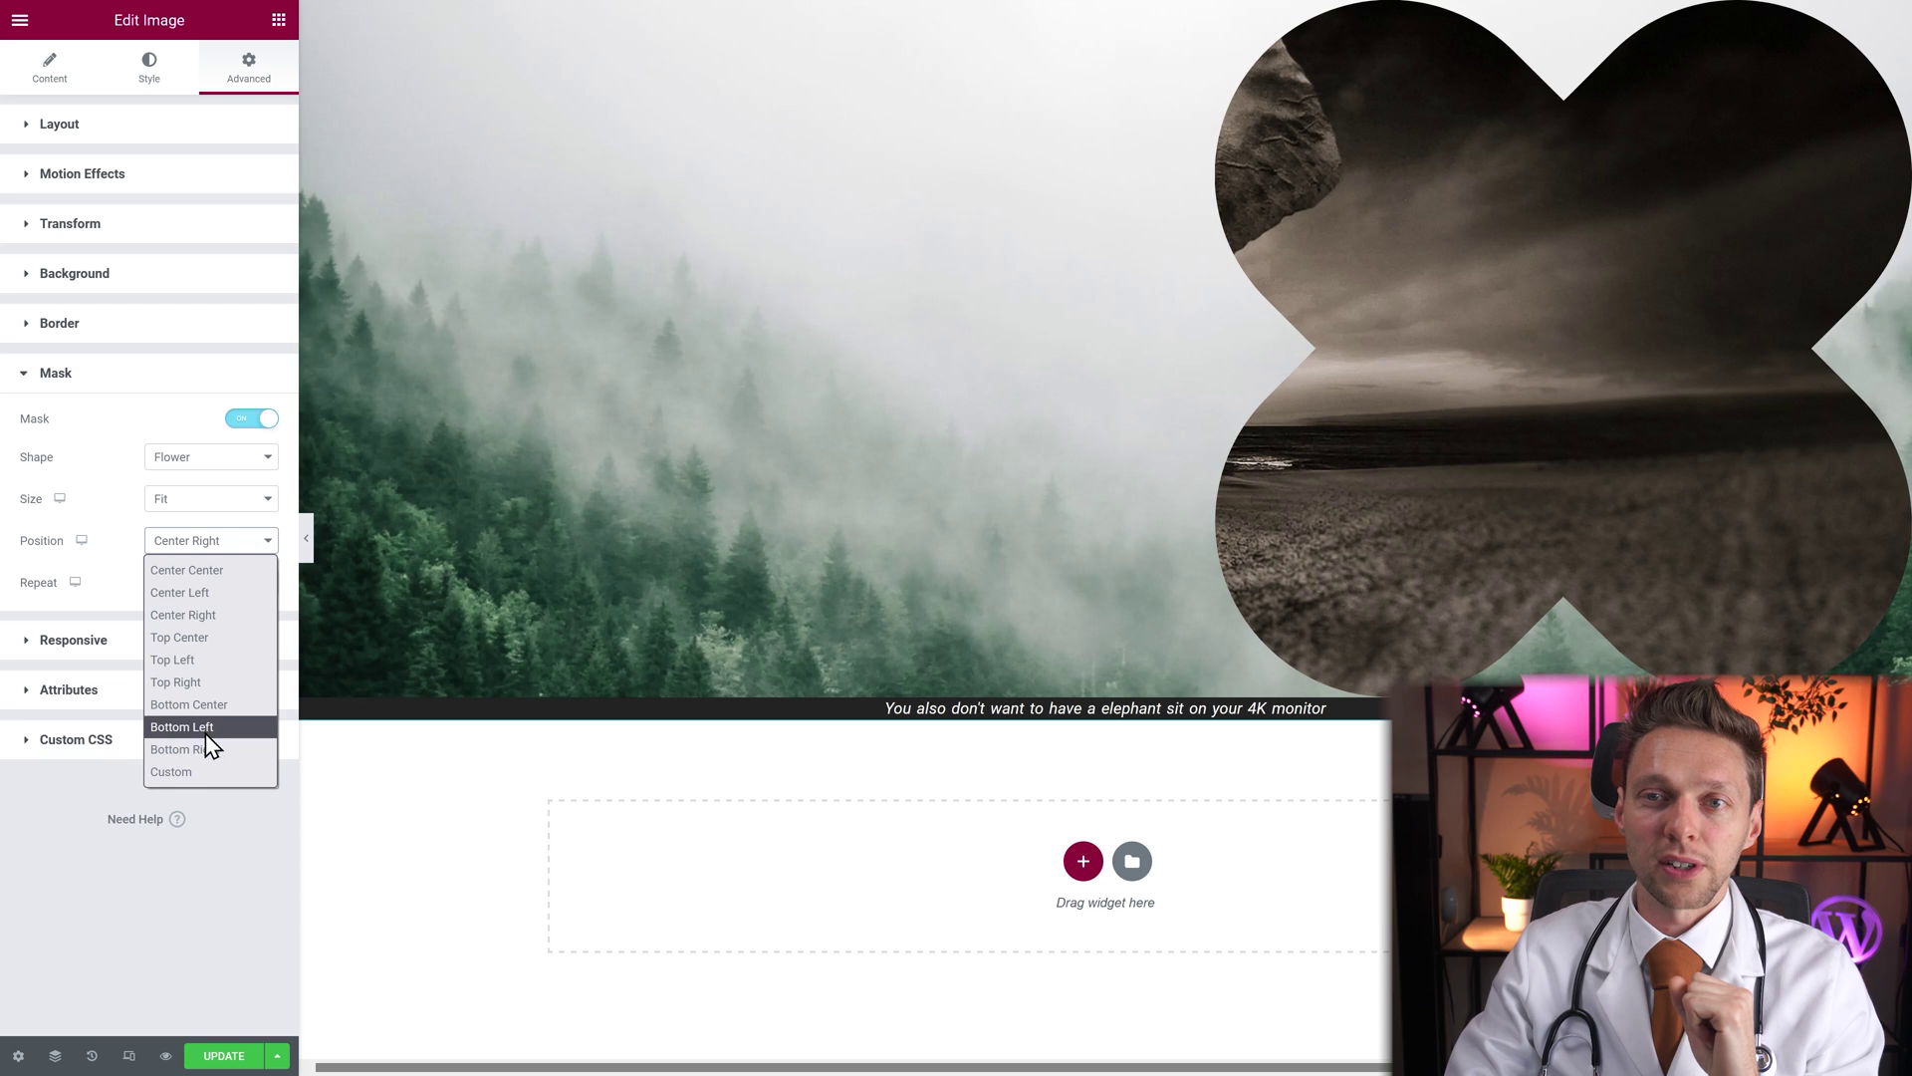
left_click(208, 706)
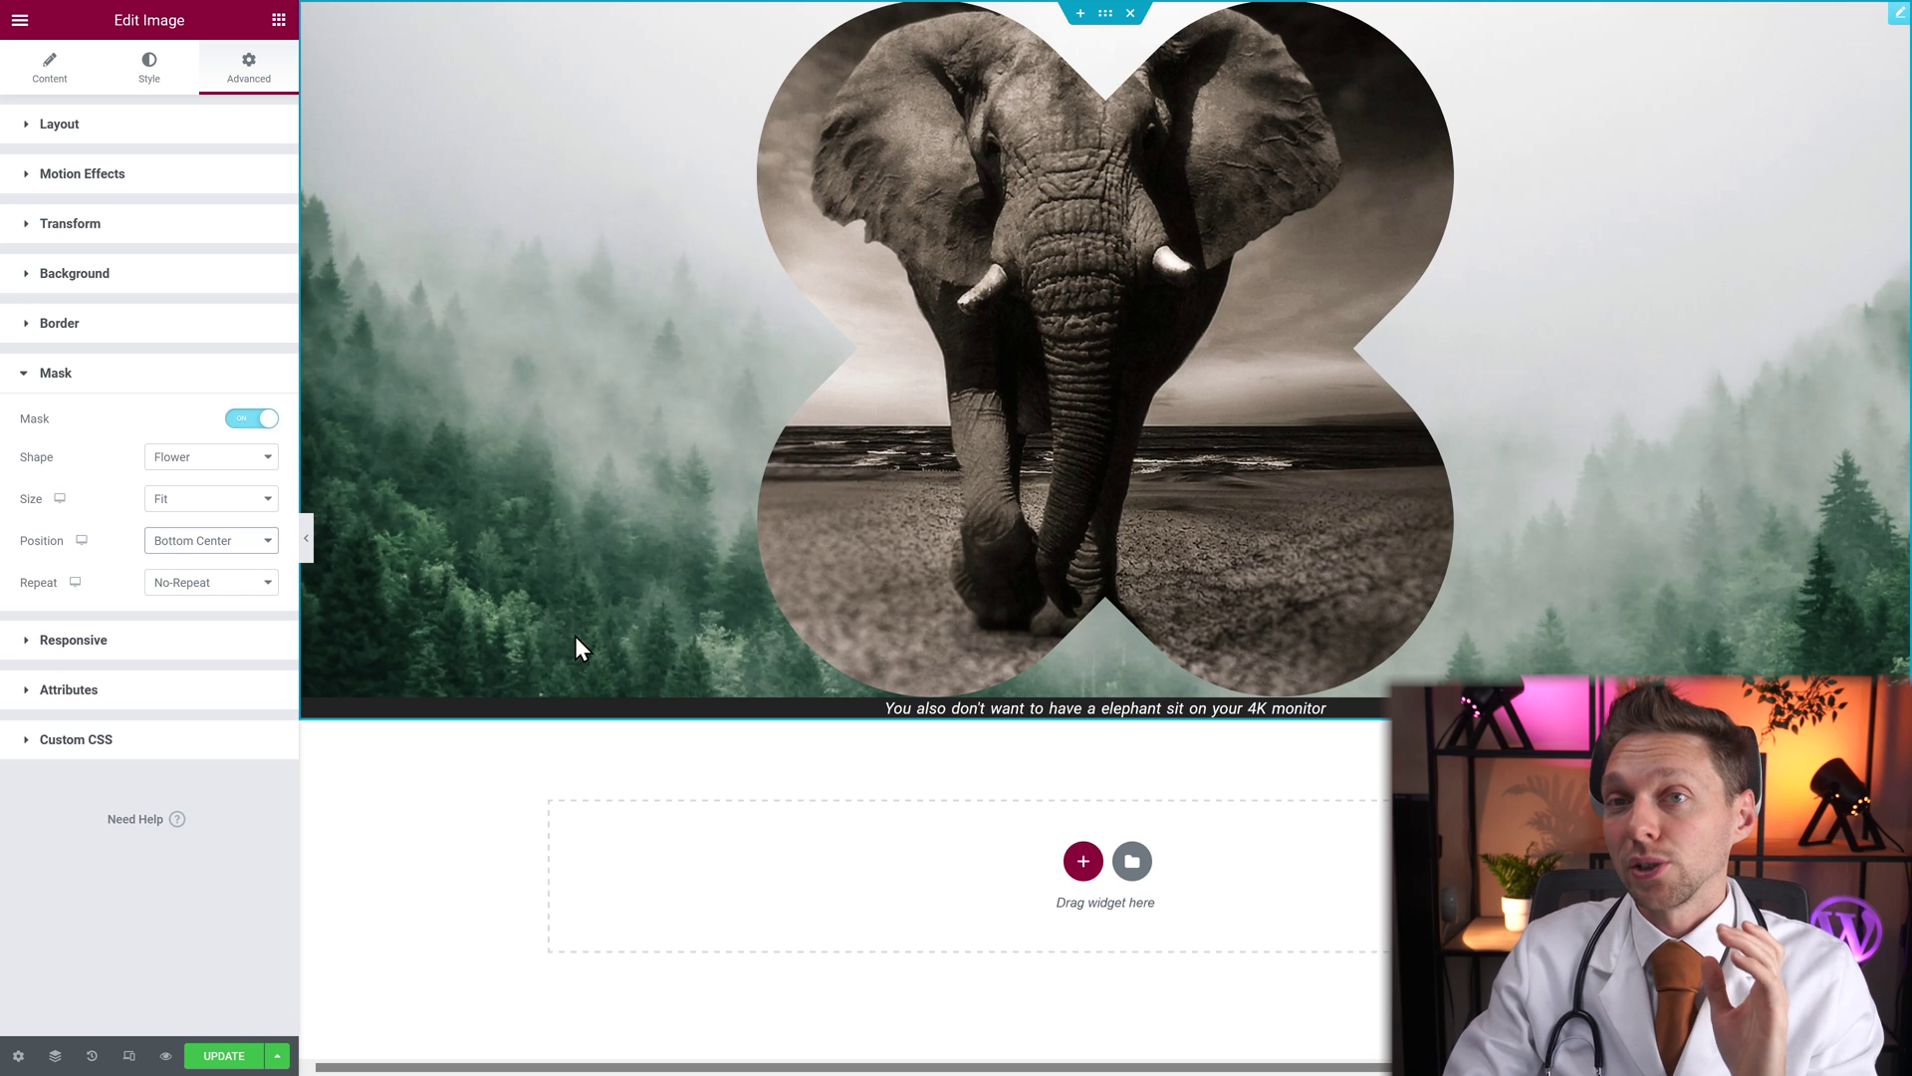
Switch the mask position to Custom and offset it to X 47, Y -14
left_click(249, 540)
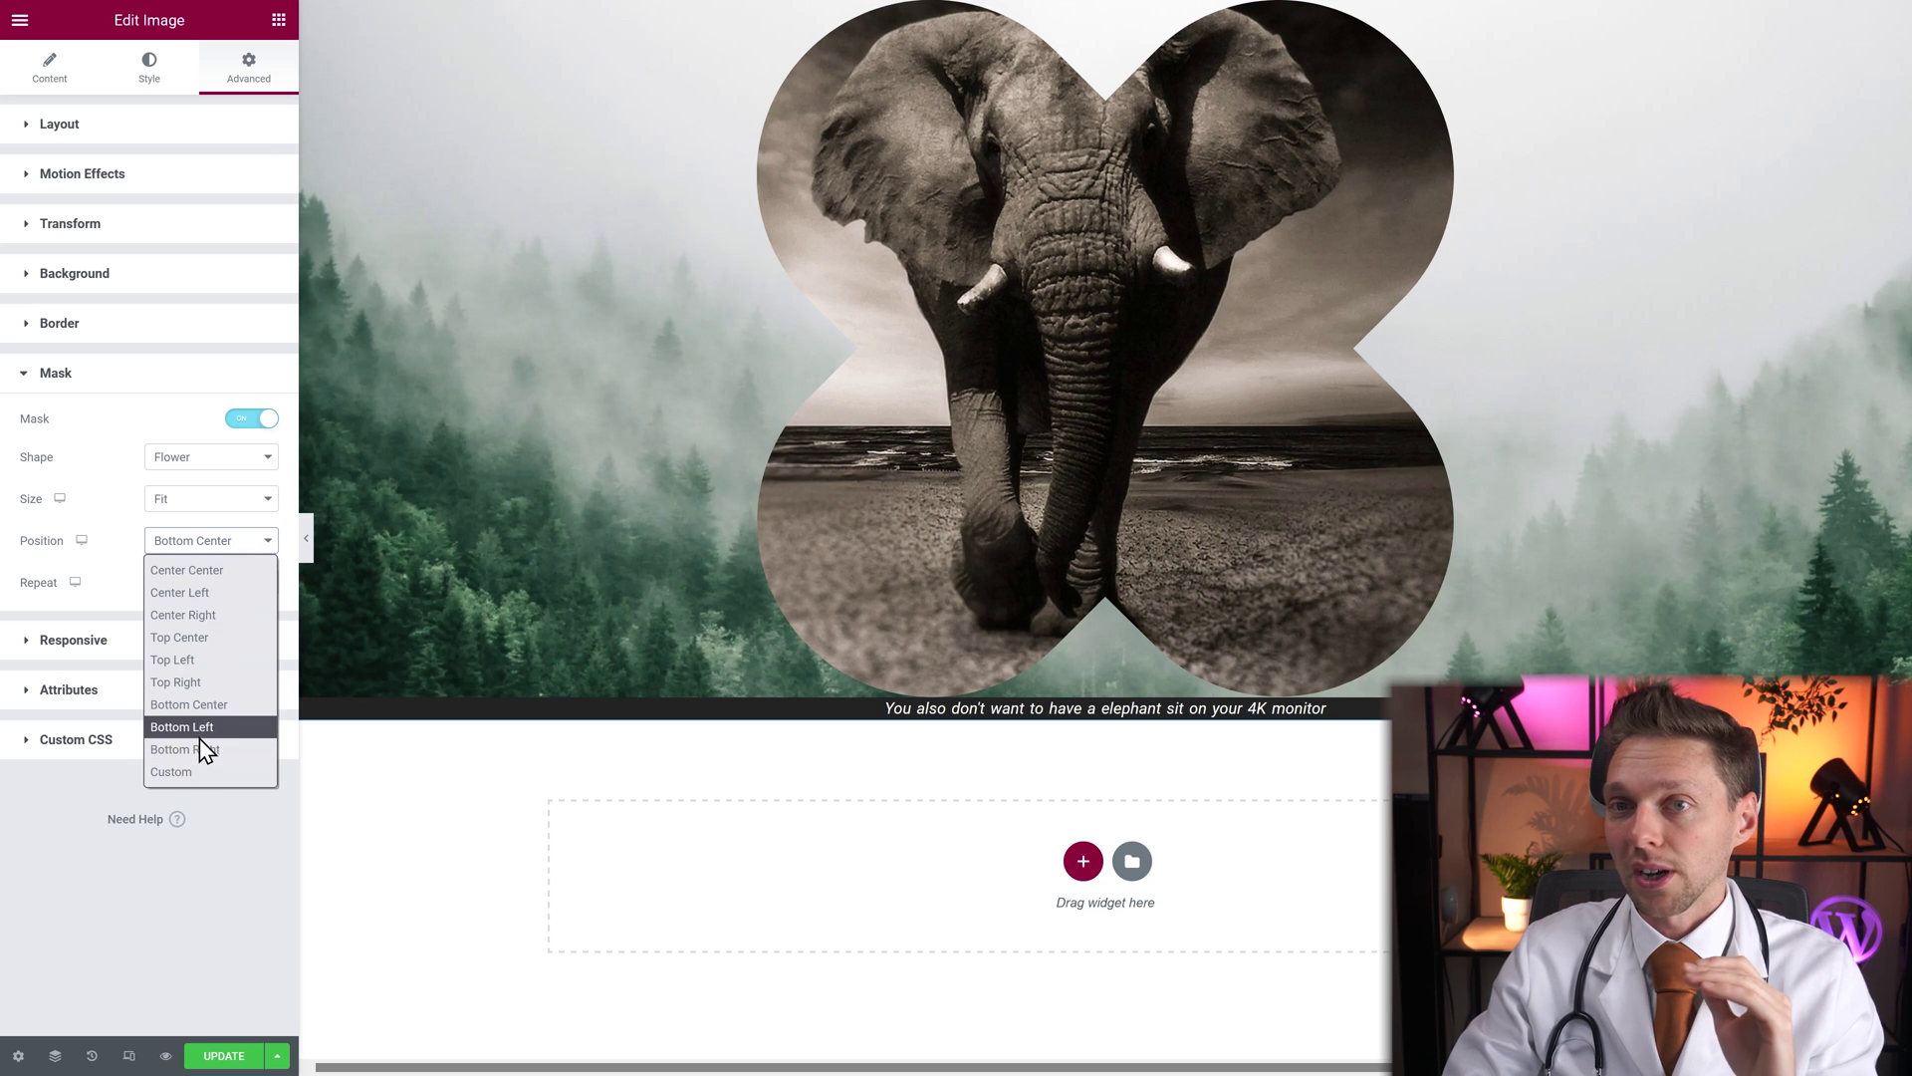
left_click(199, 773)
left_click_drag(116, 606, 163, 628)
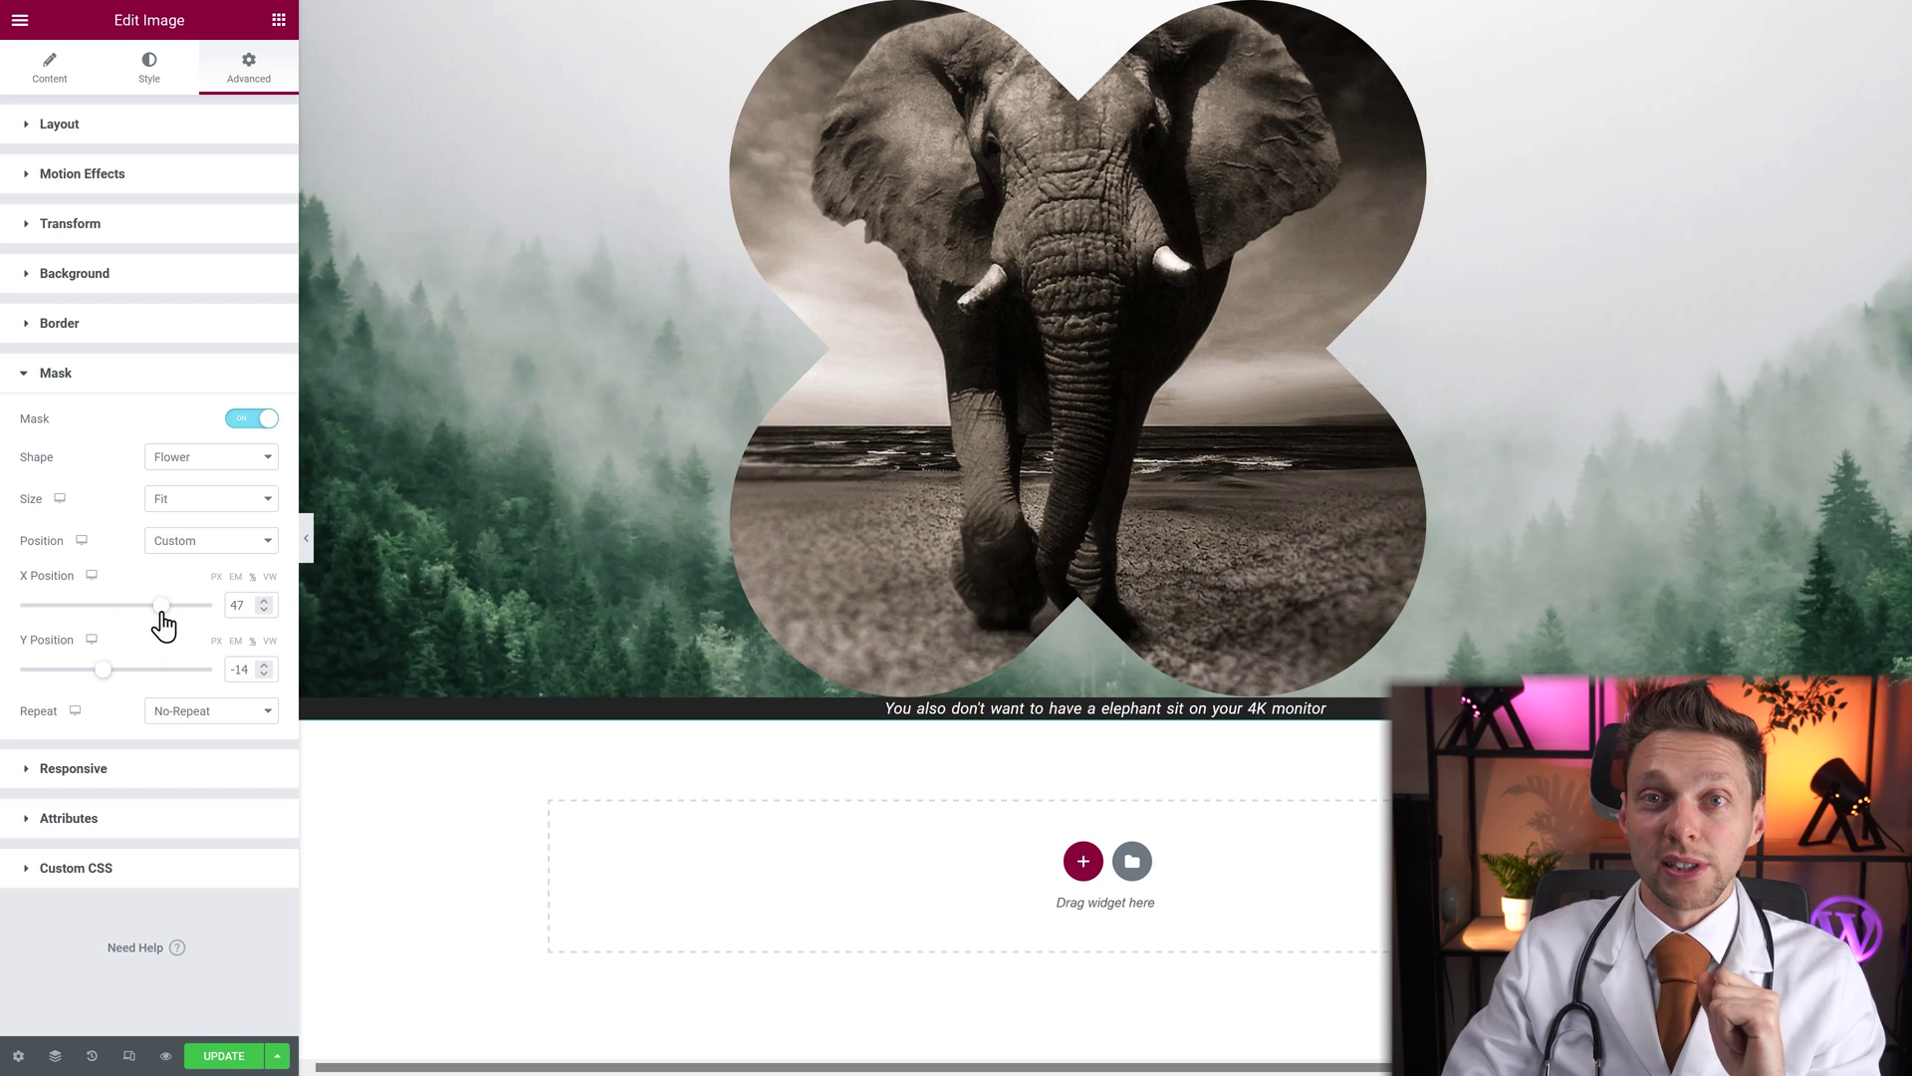
Try Repeat and Round for the flower mask repeat, keep Space, then choose a custom Size
left_click(203, 728)
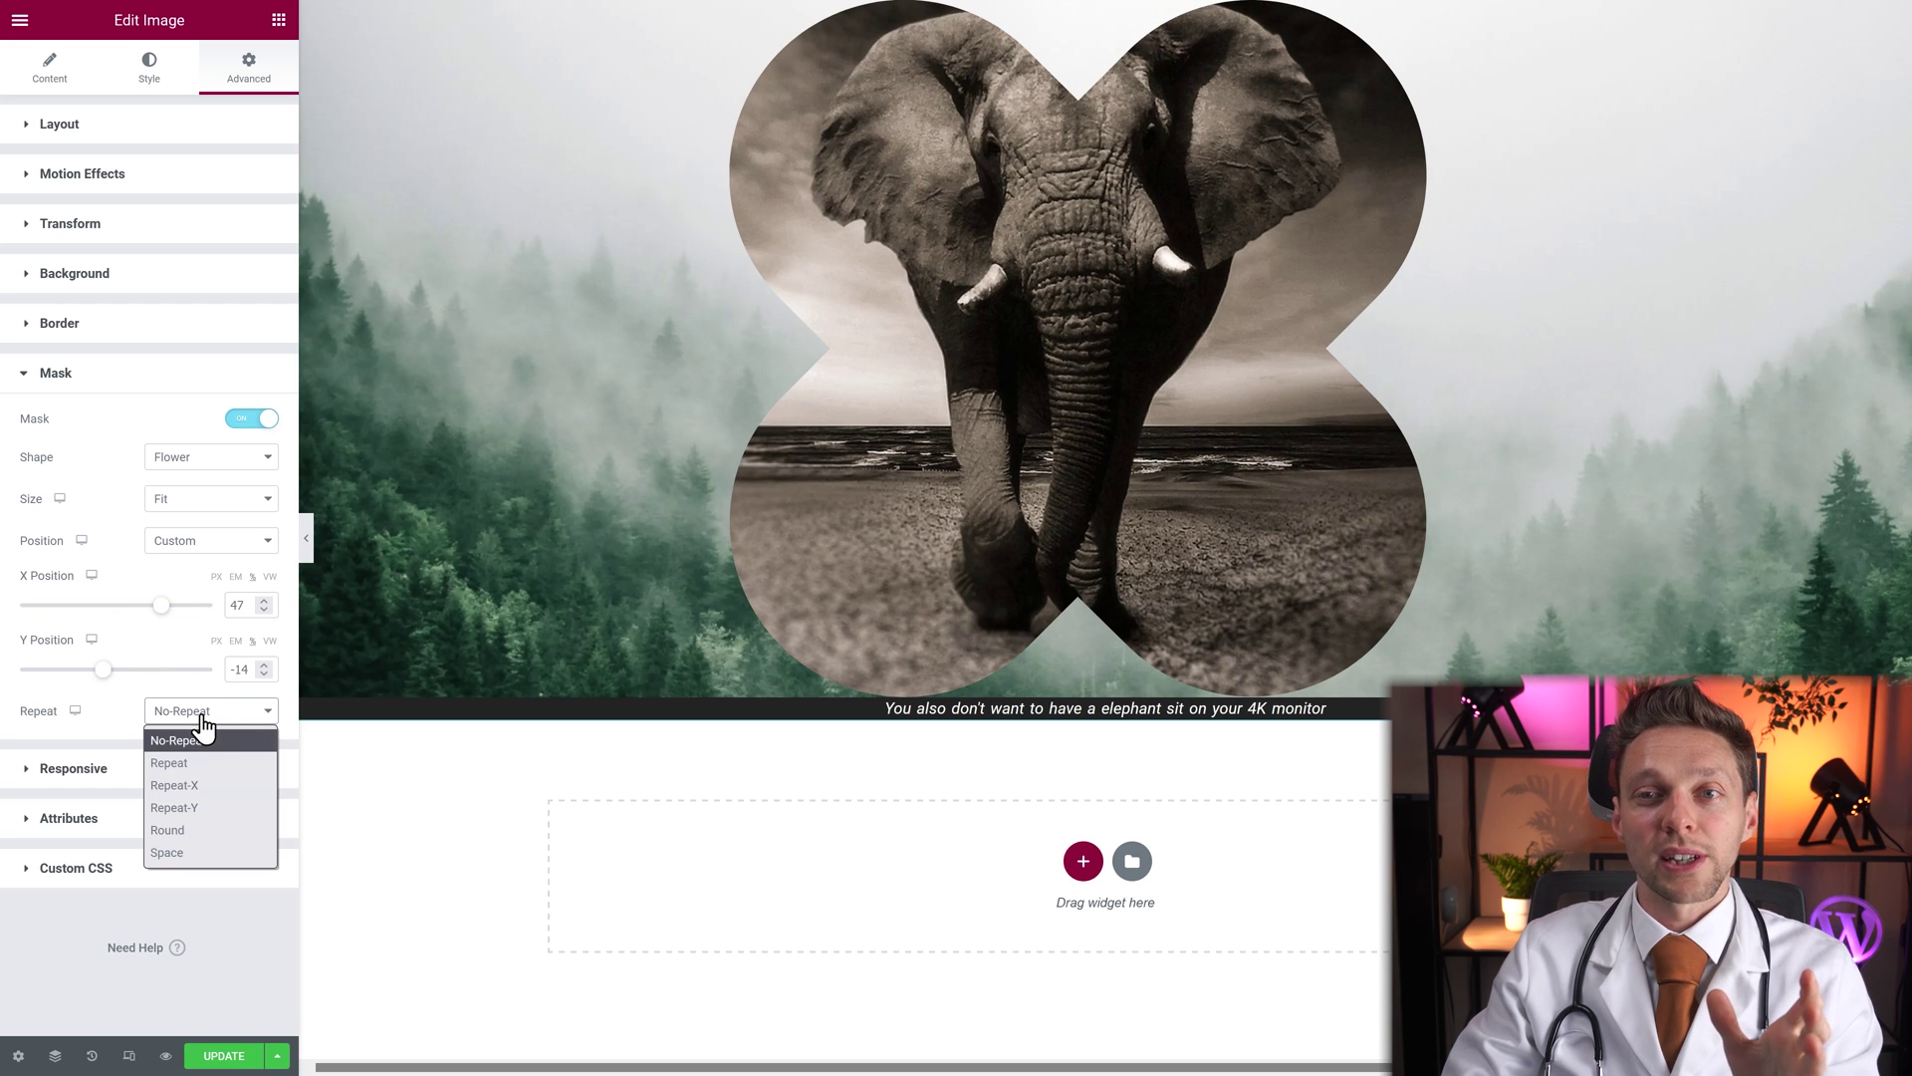
left_click(195, 763)
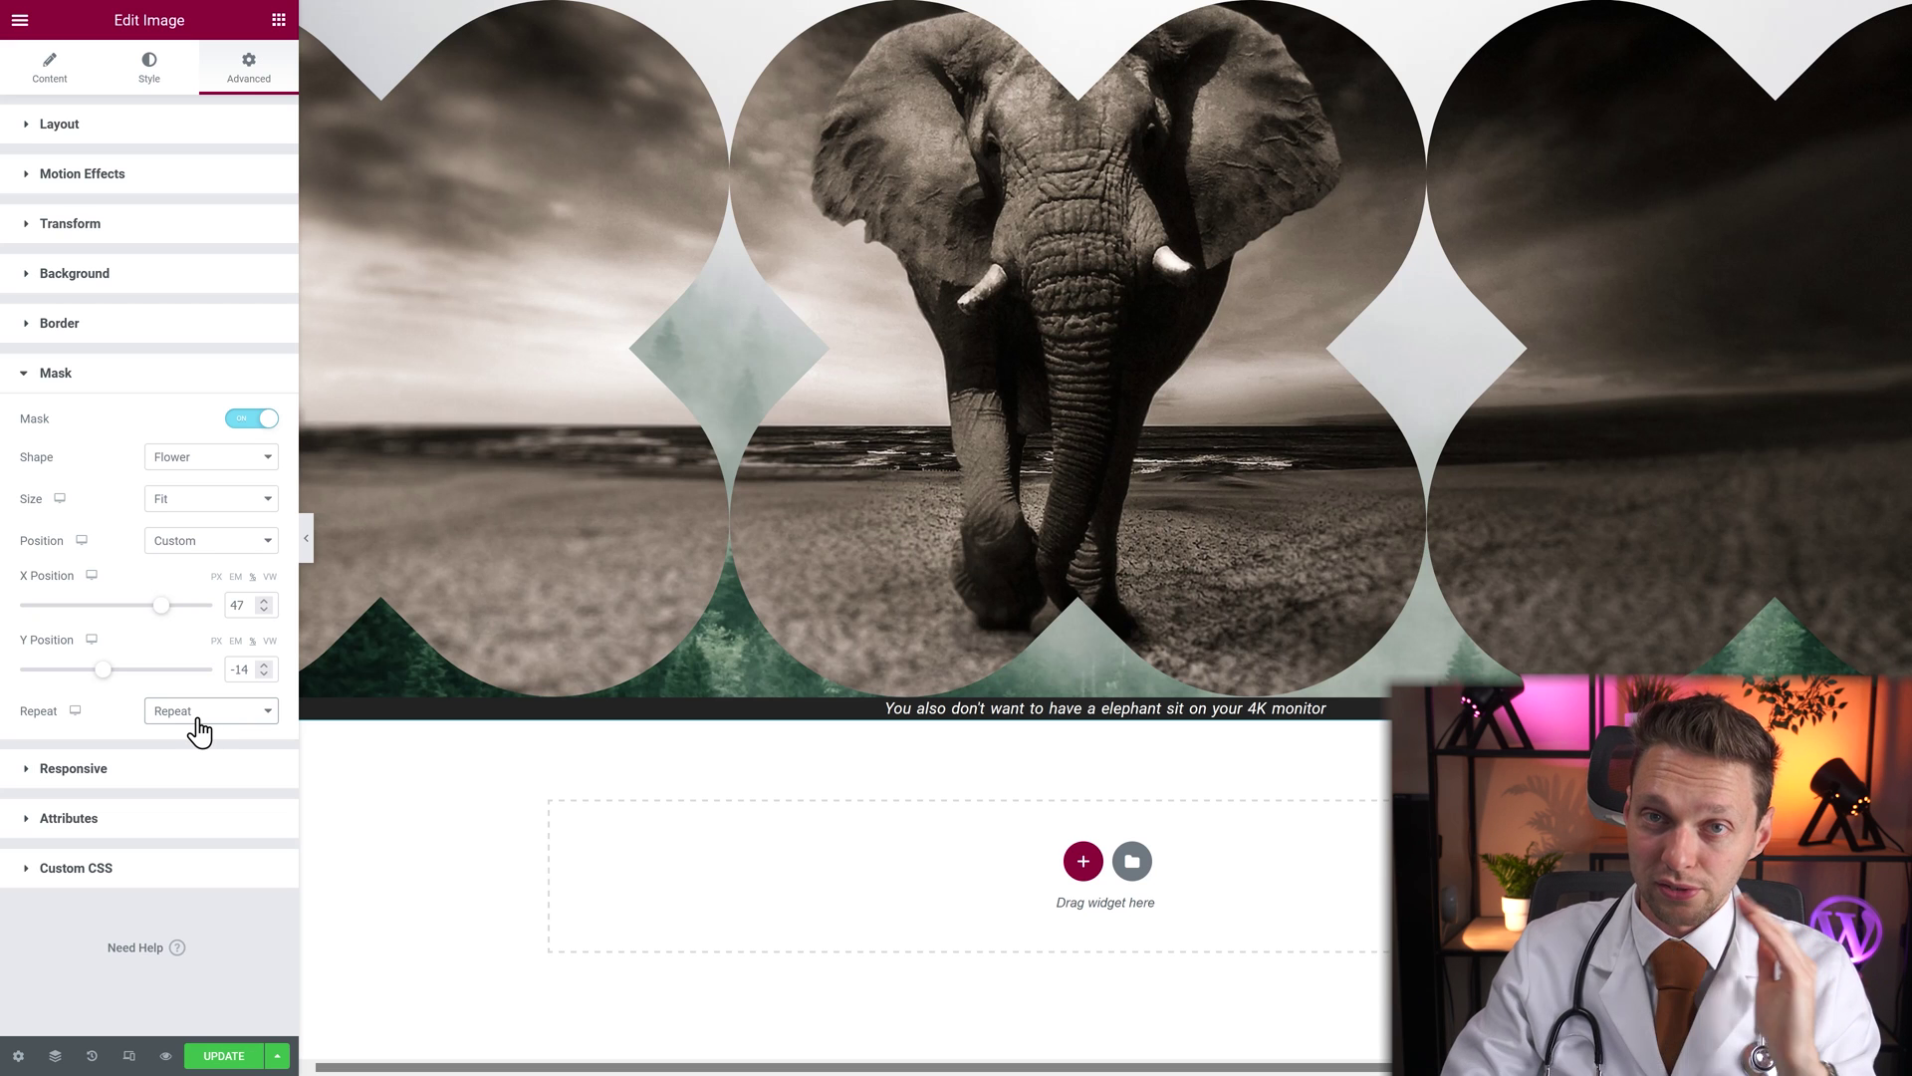
left_click(200, 732)
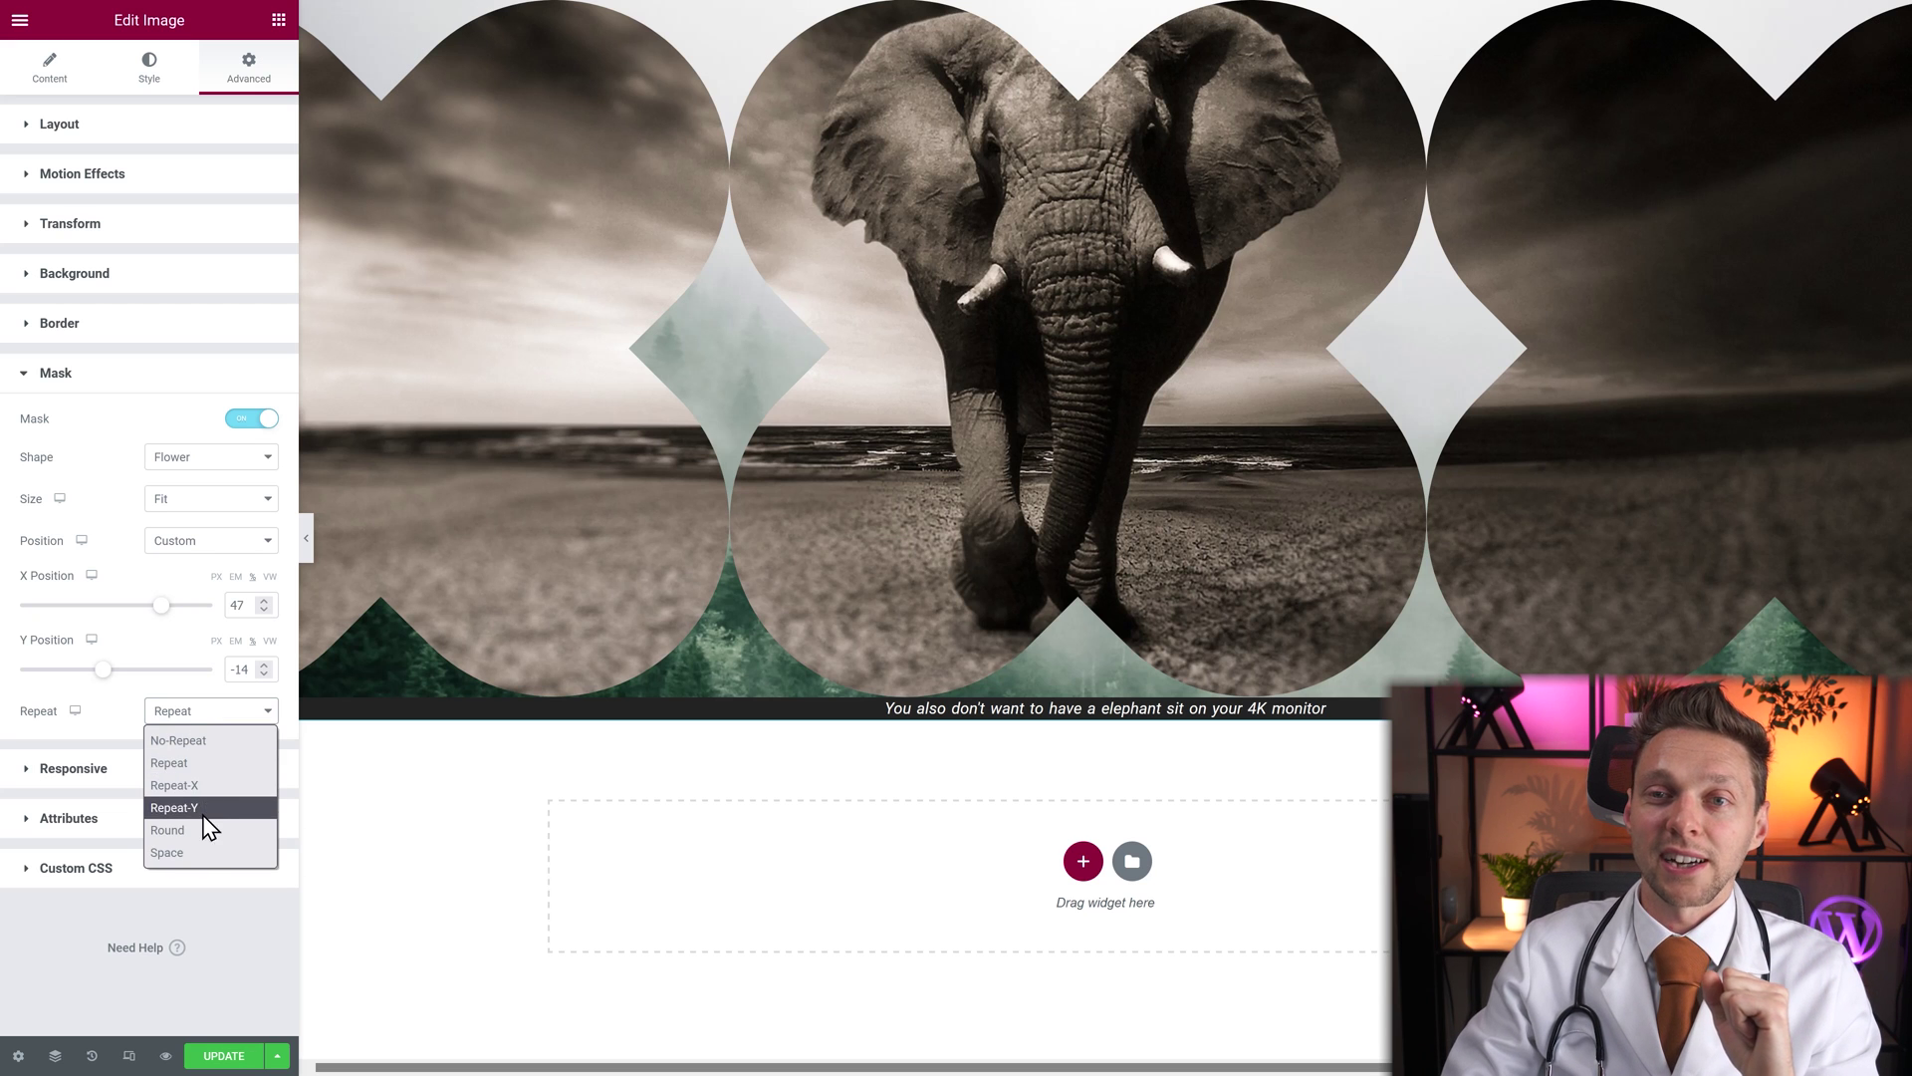
left_click(168, 829)
left_click(192, 719)
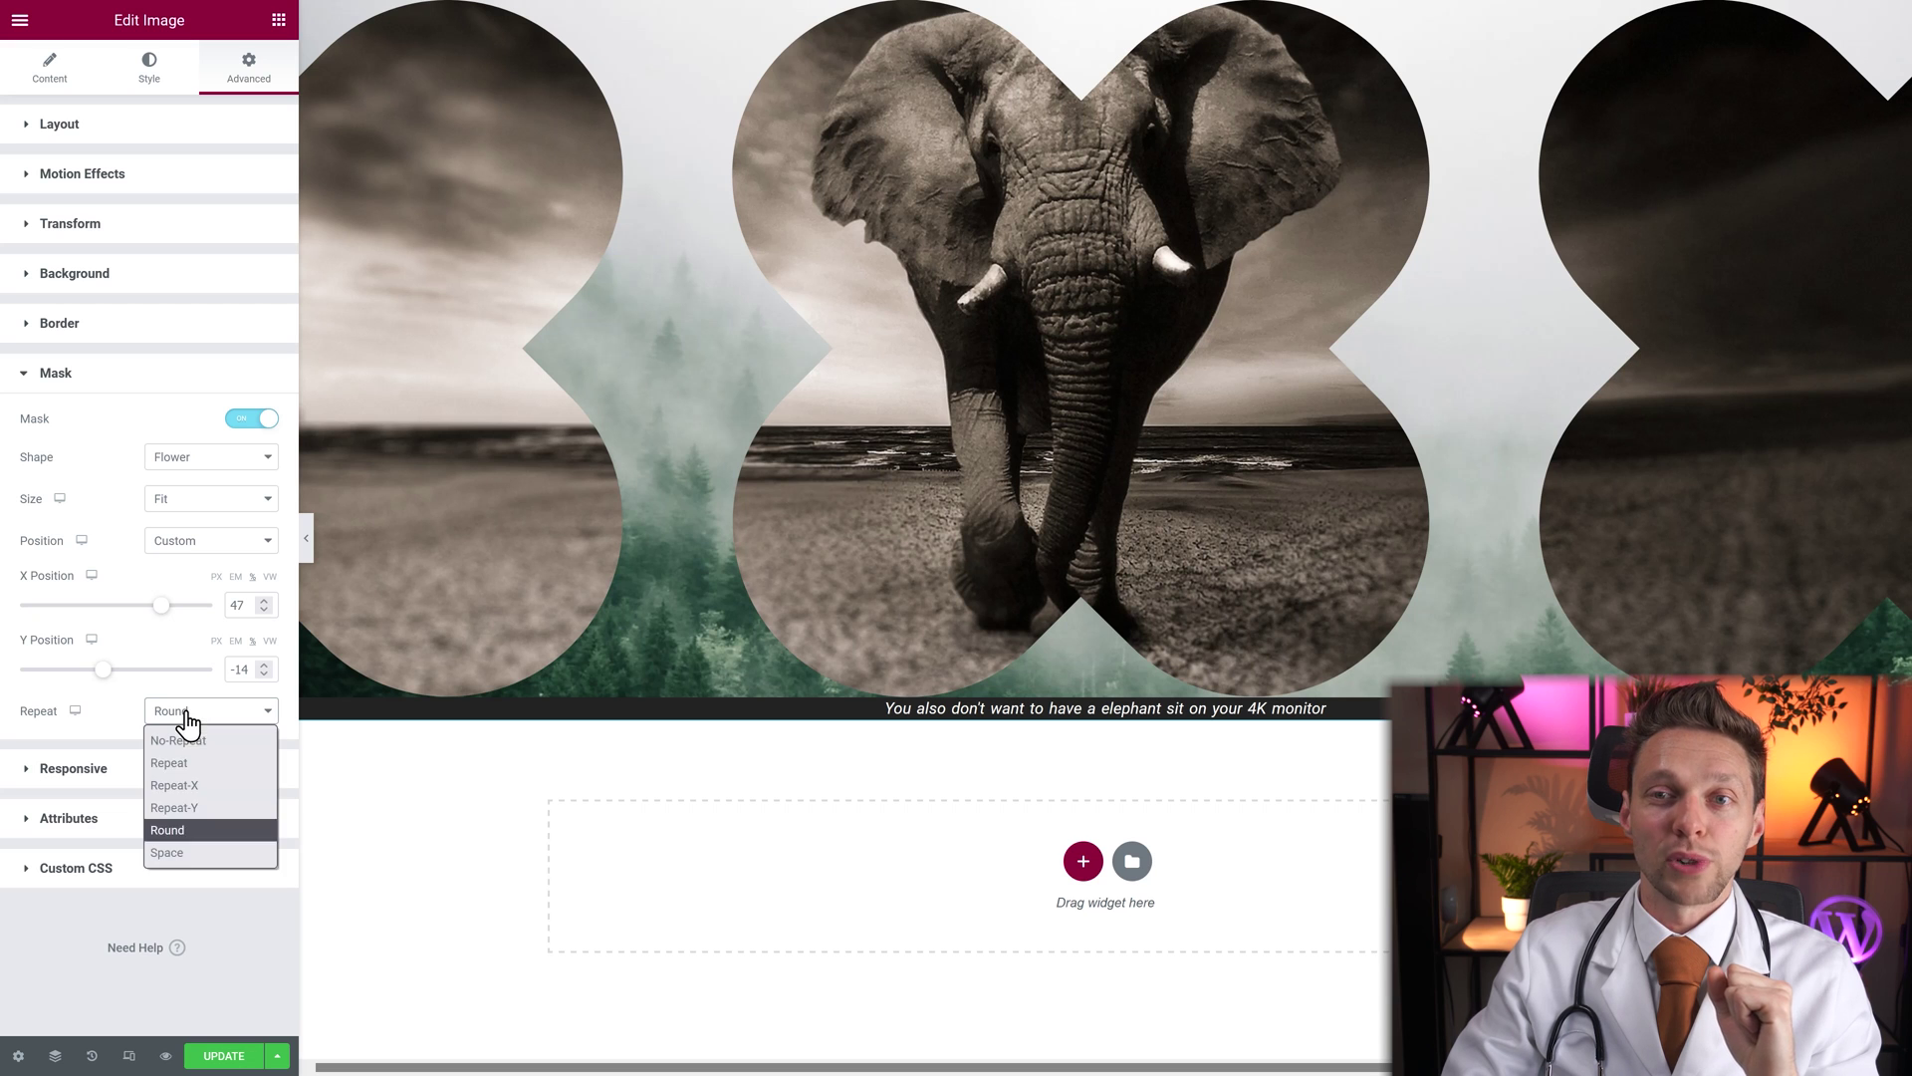
left_click(179, 852)
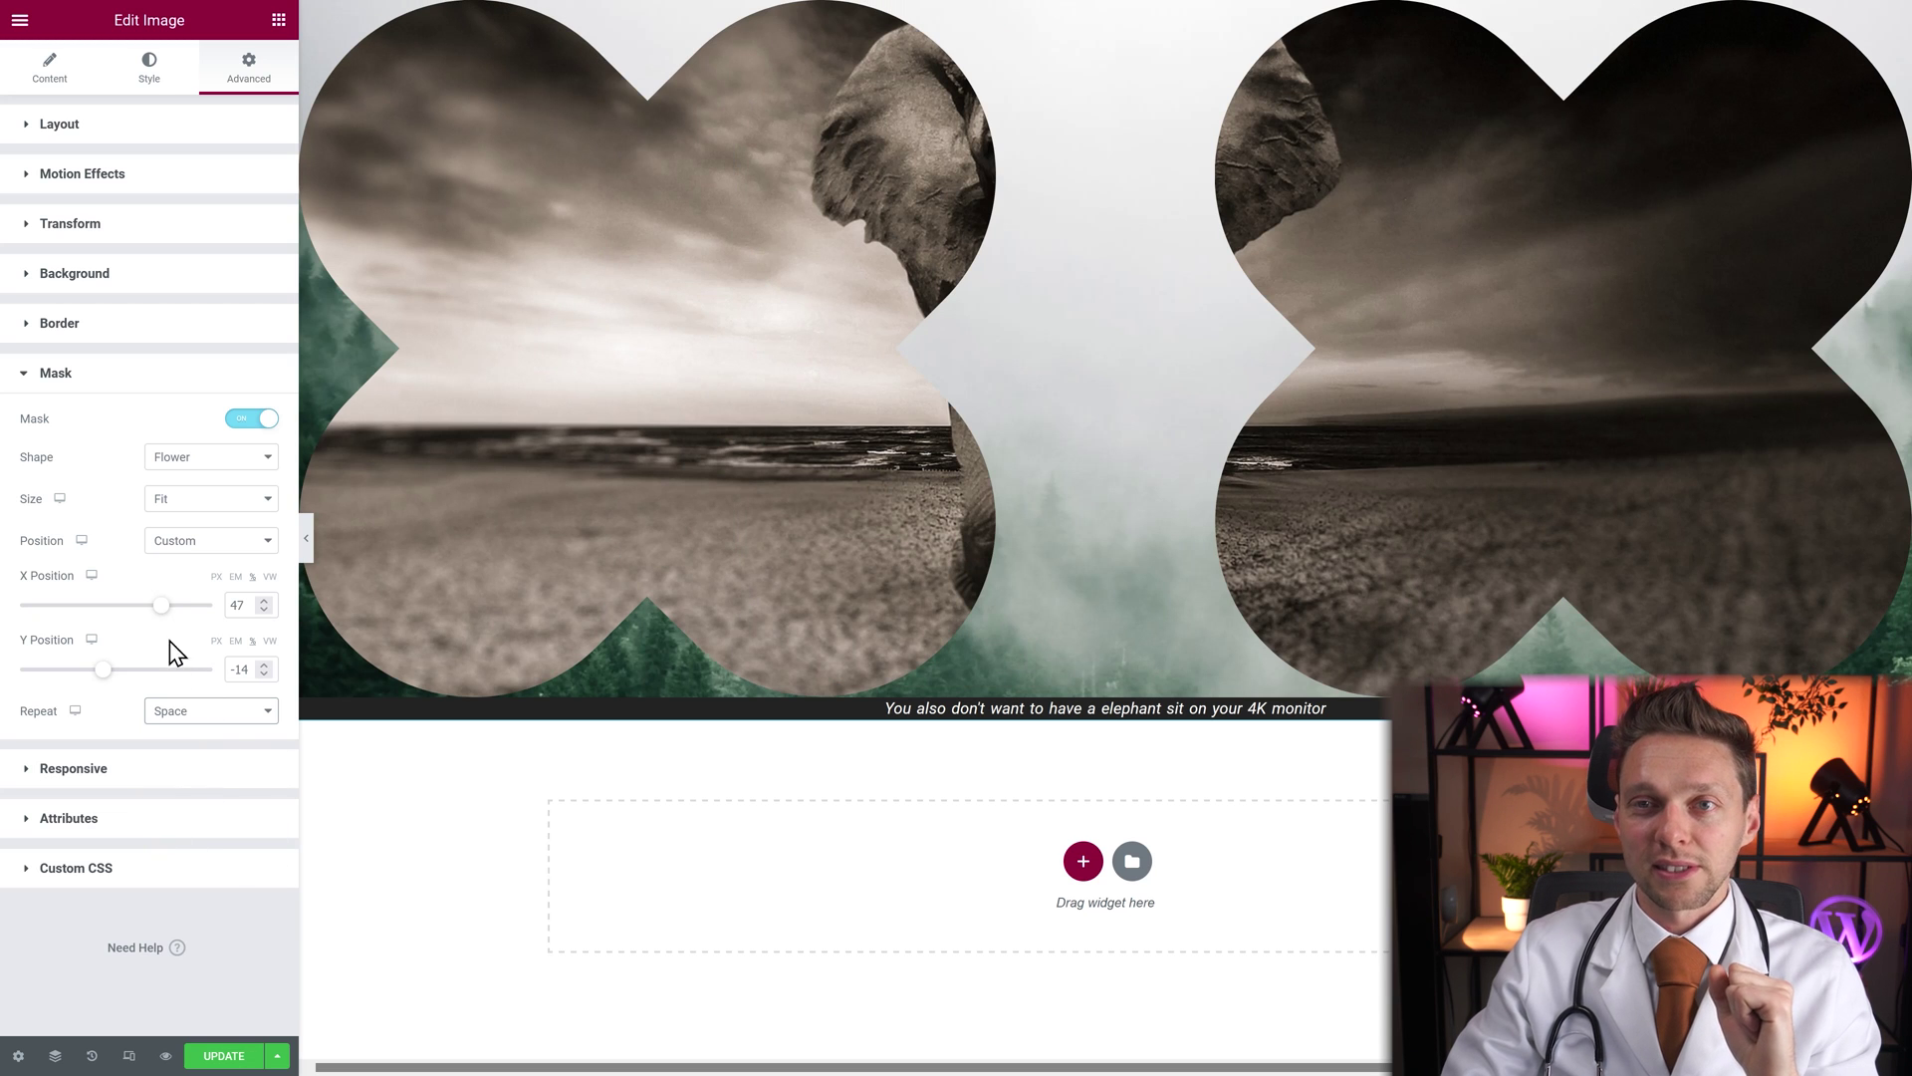
left_click(168, 497)
Give the mask a custom scale and shrink it from 13 down to 8
left_click(165, 580)
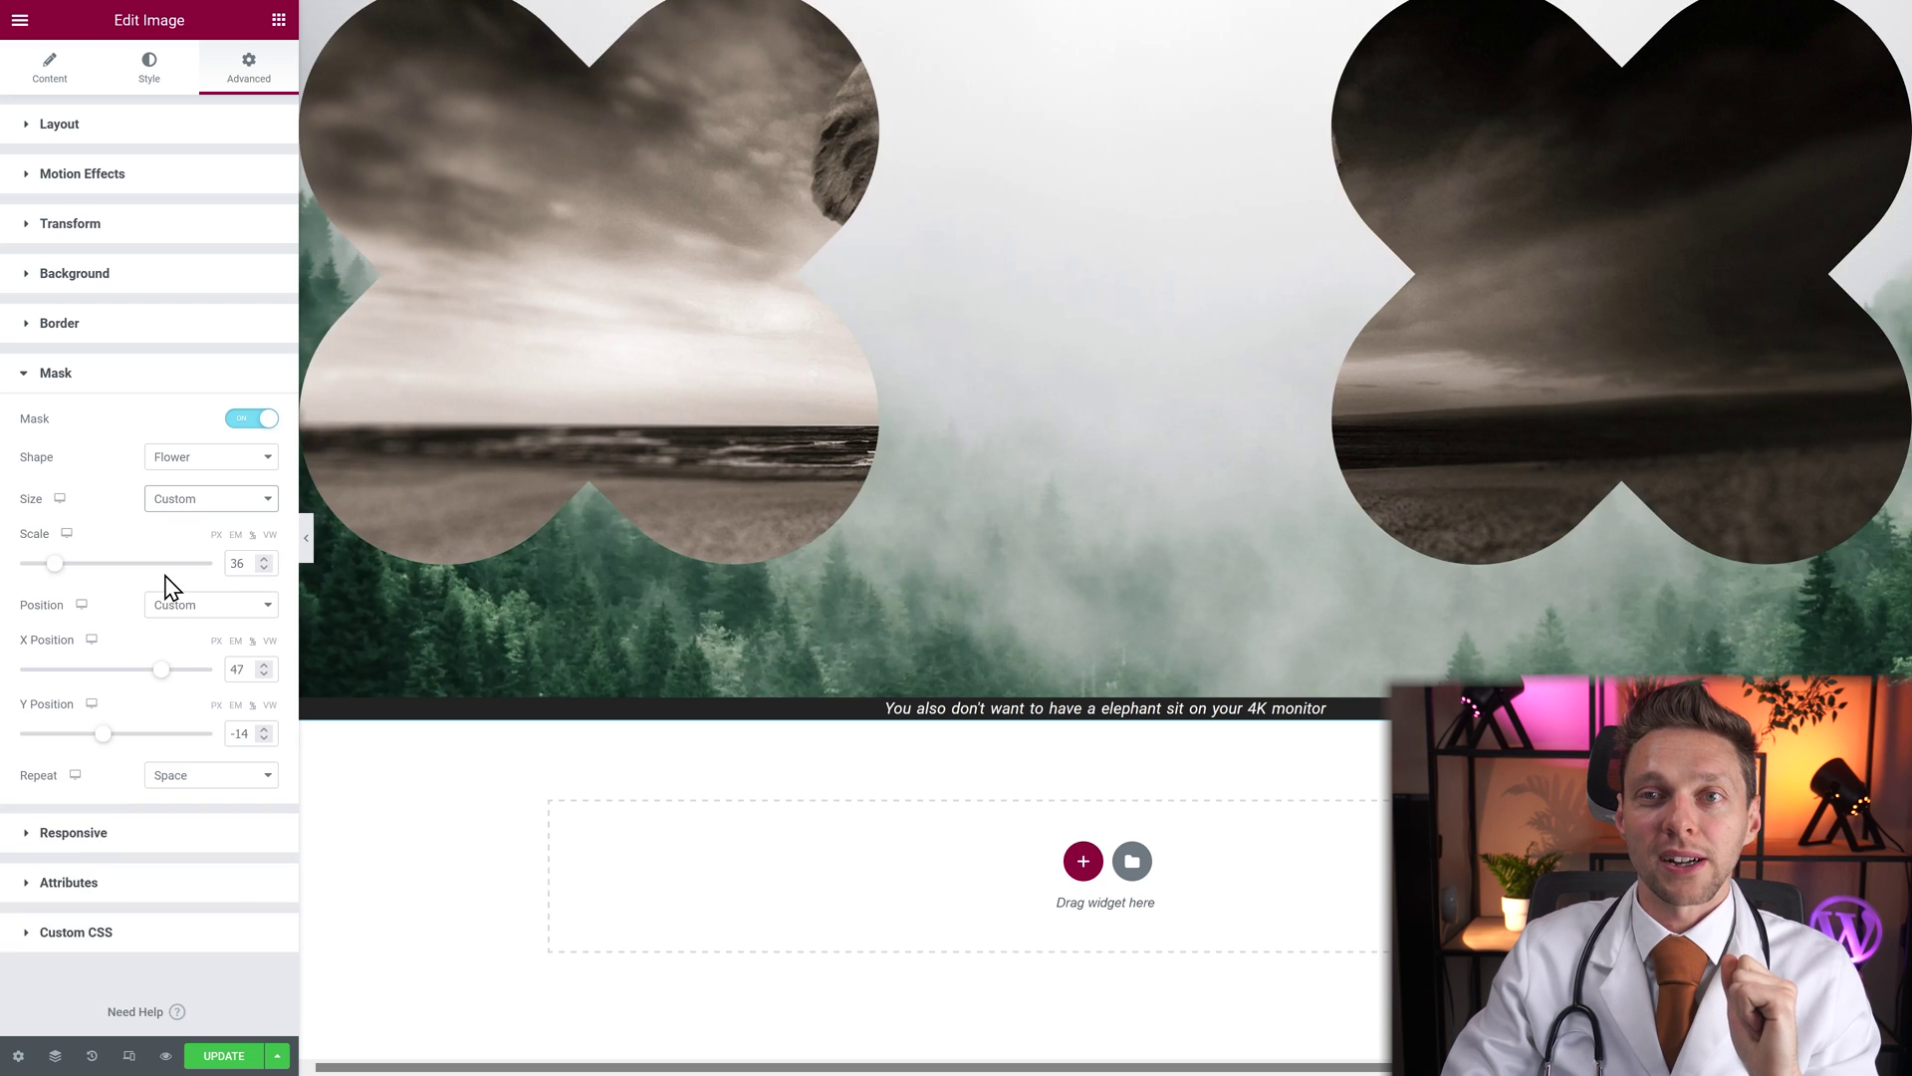
left_click_drag(54, 563, 33, 564)
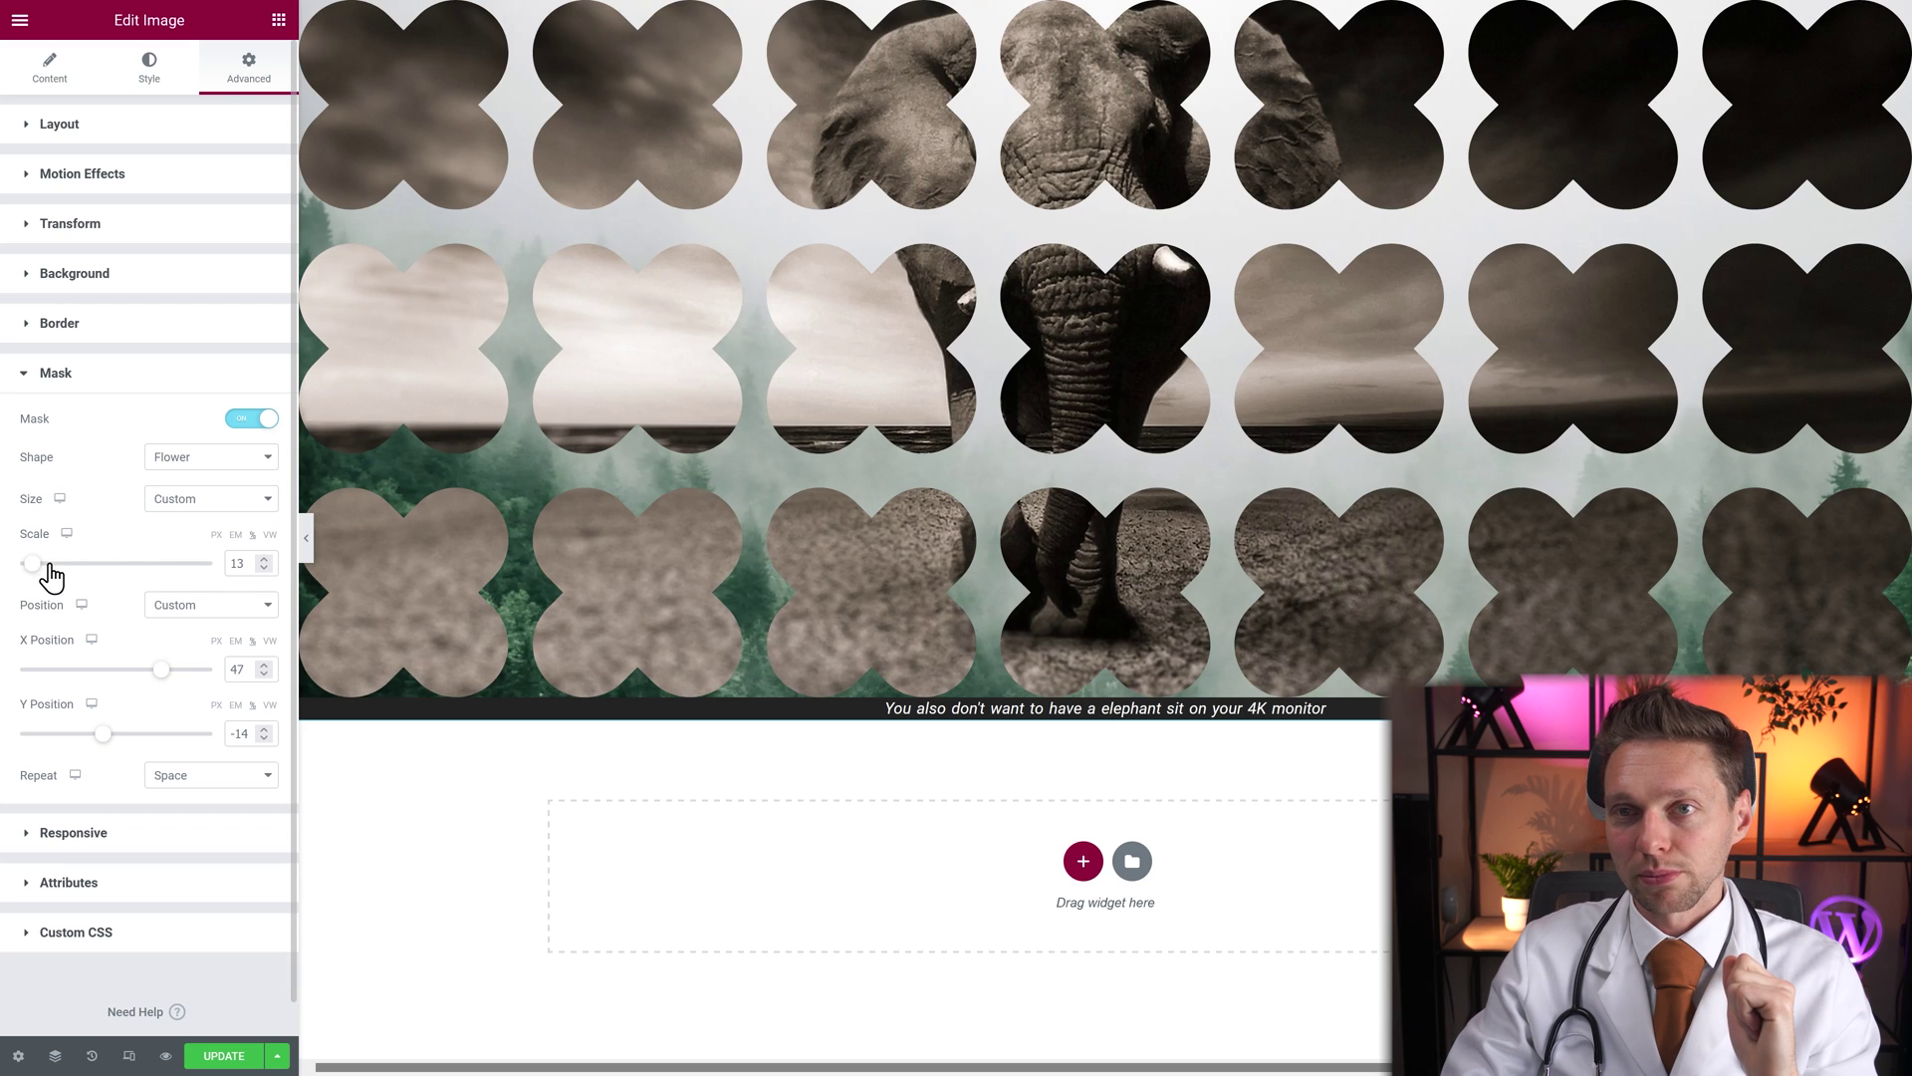
left_click(264, 567)
left_click(264, 568)
left_click(264, 567)
left_click(264, 568)
left_click(264, 568)
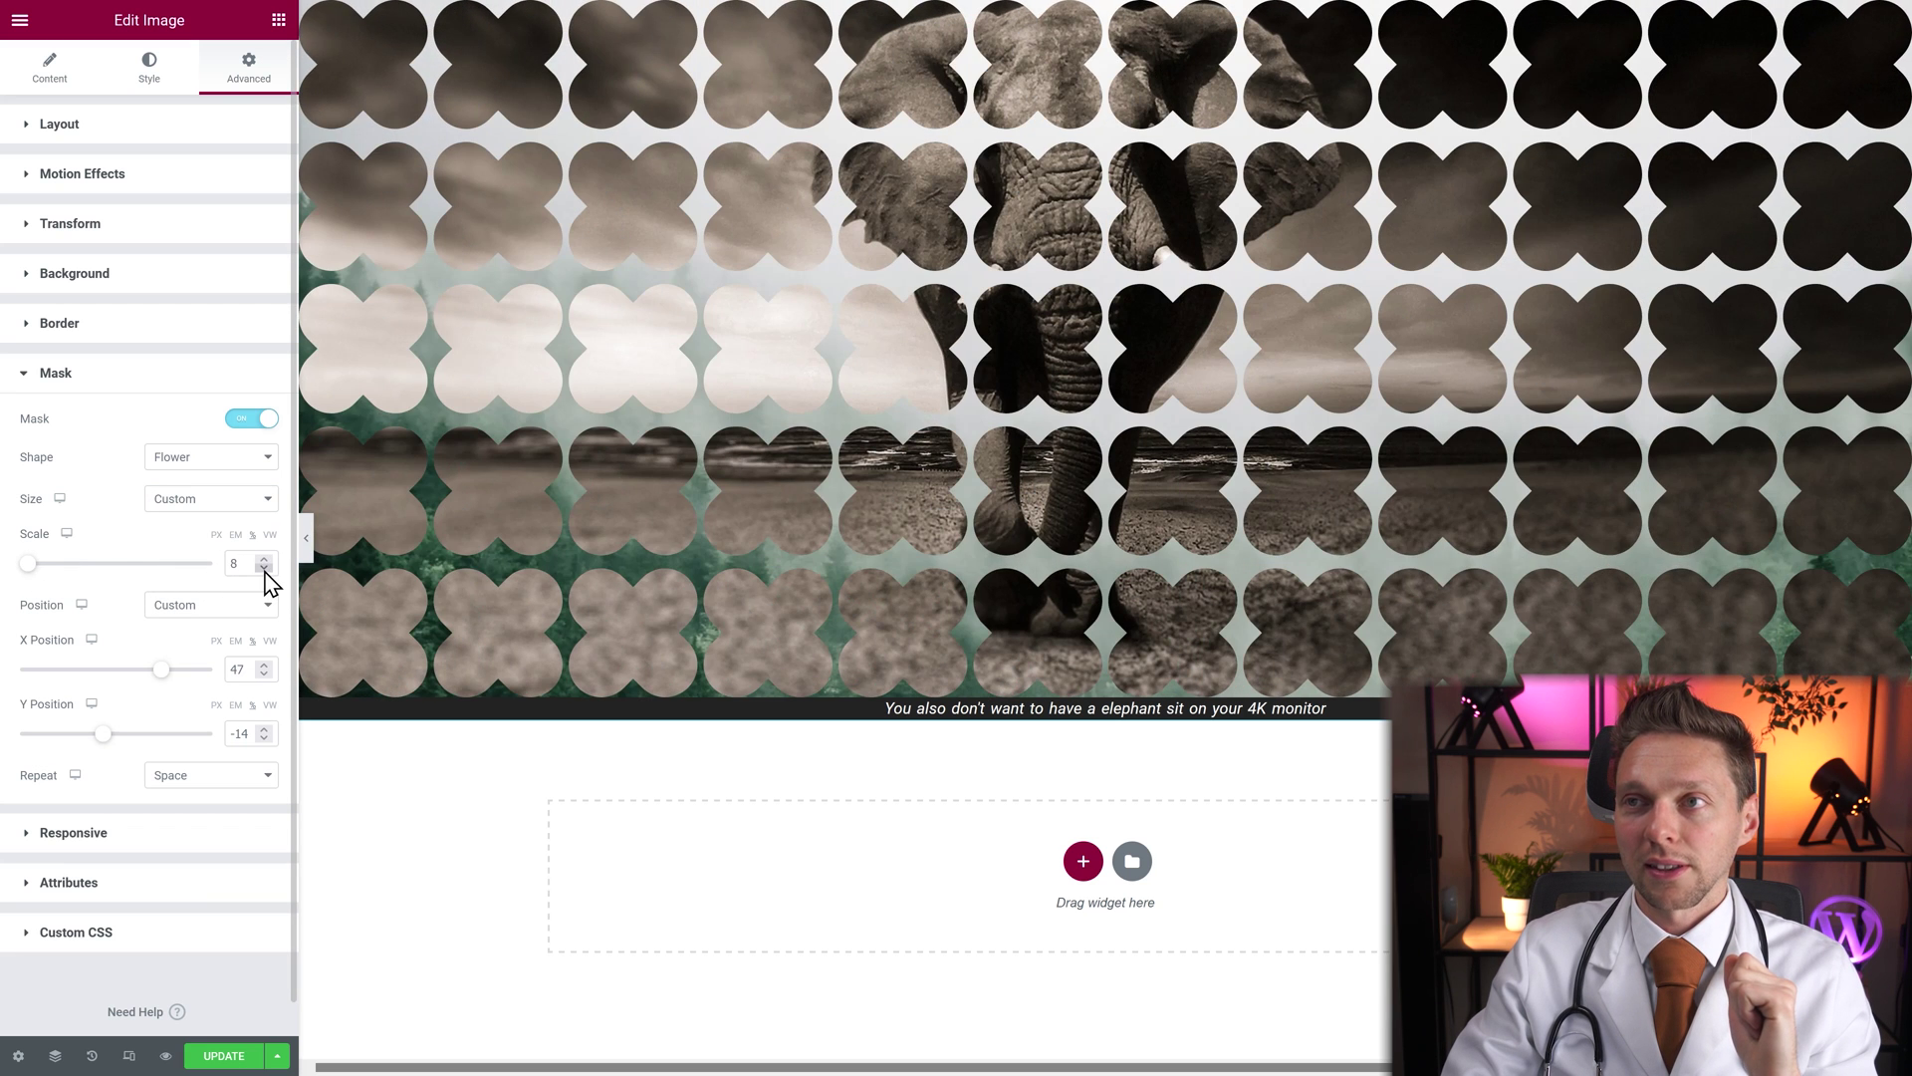
Test Round, Repeat and Repeat-X tiling, moving the horizontal flower strip down the photo
left_click(211, 775)
left_click(194, 886)
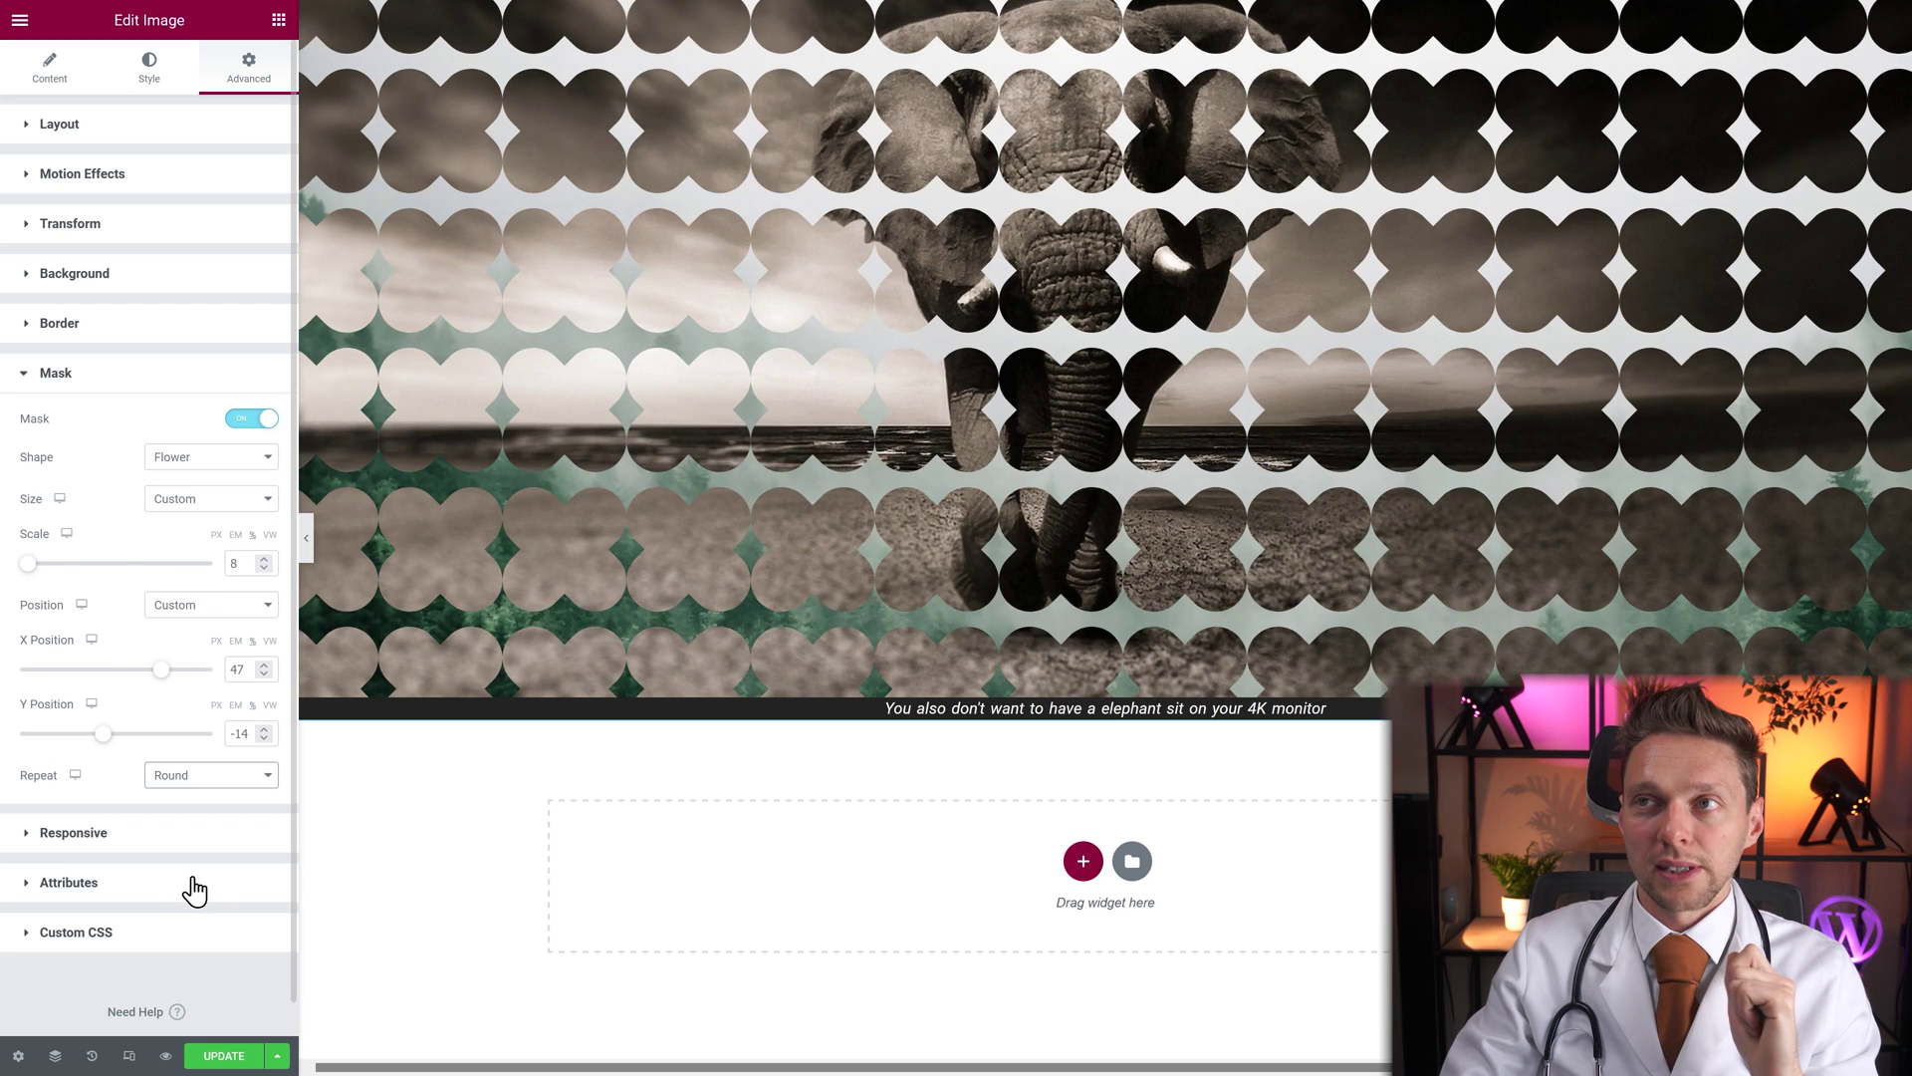
left_click(195, 783)
left_click(184, 826)
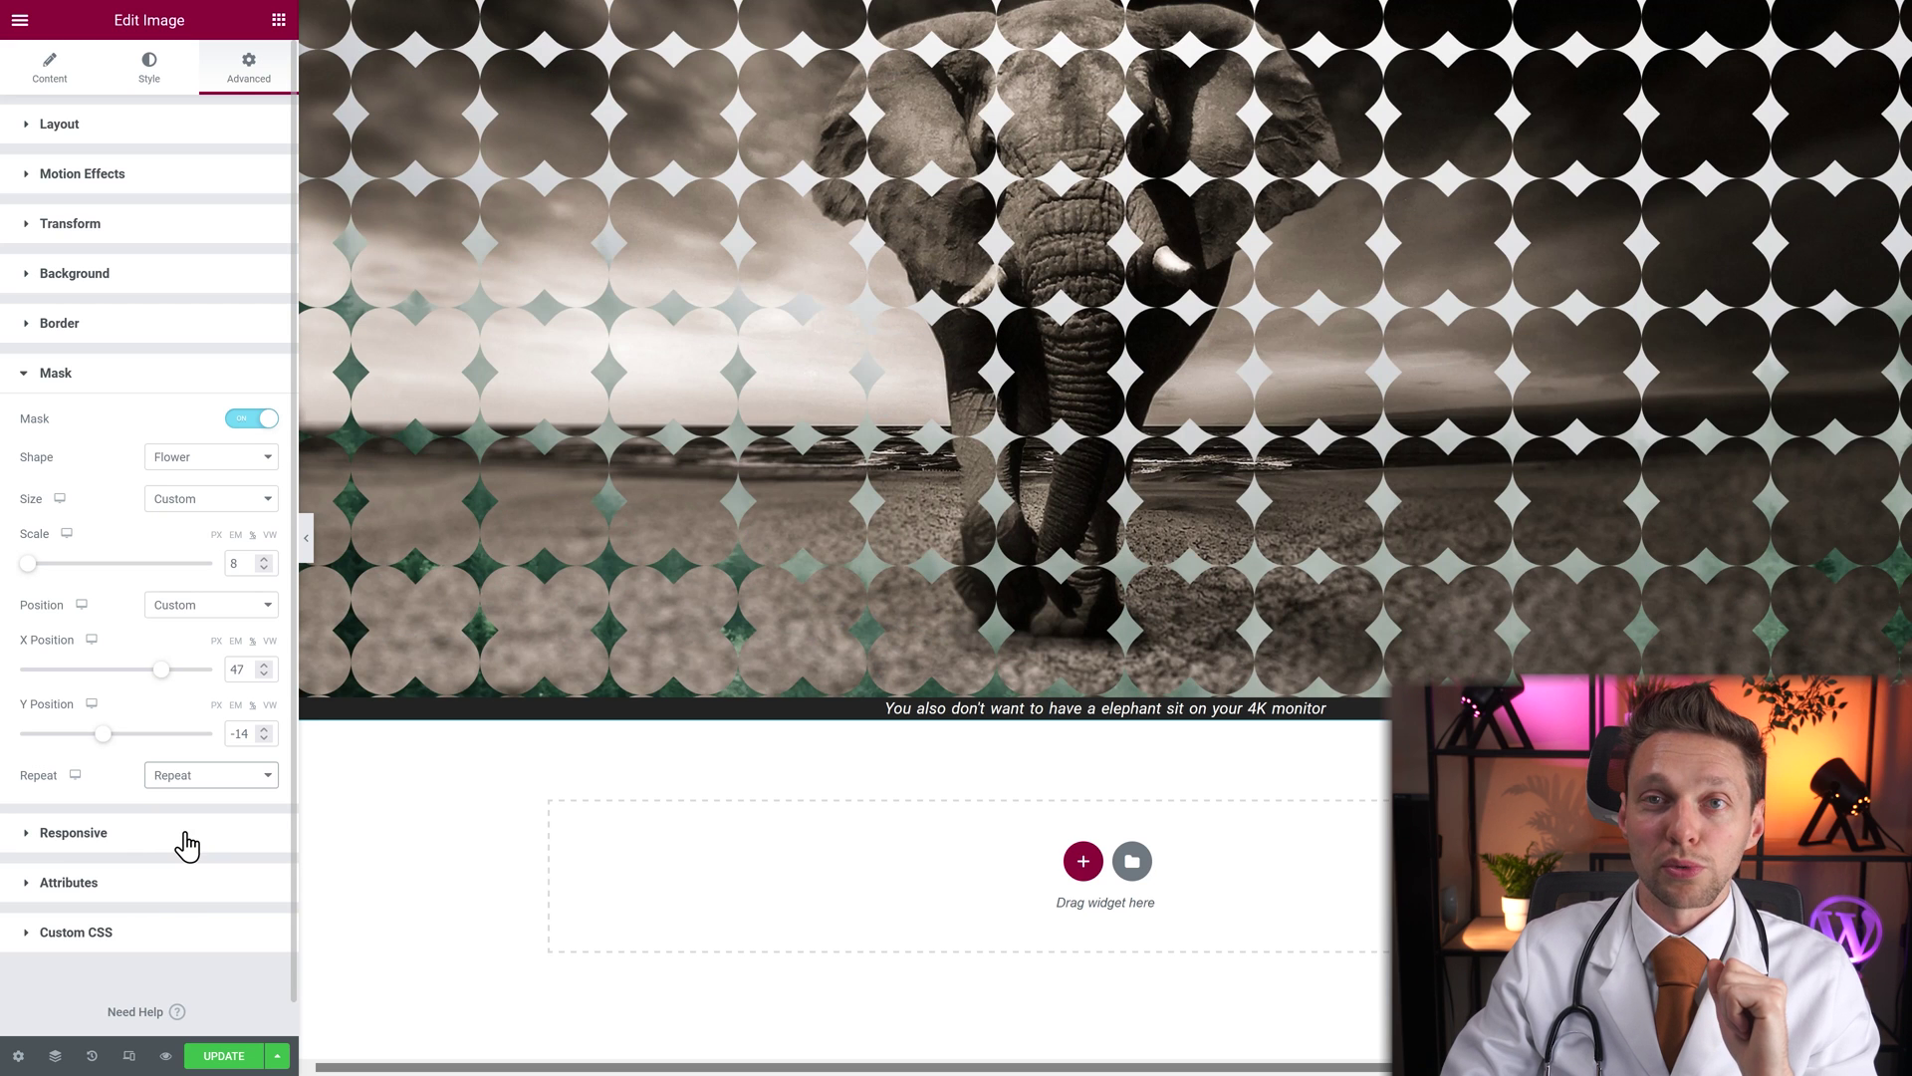
left_click(191, 776)
left_click(187, 849)
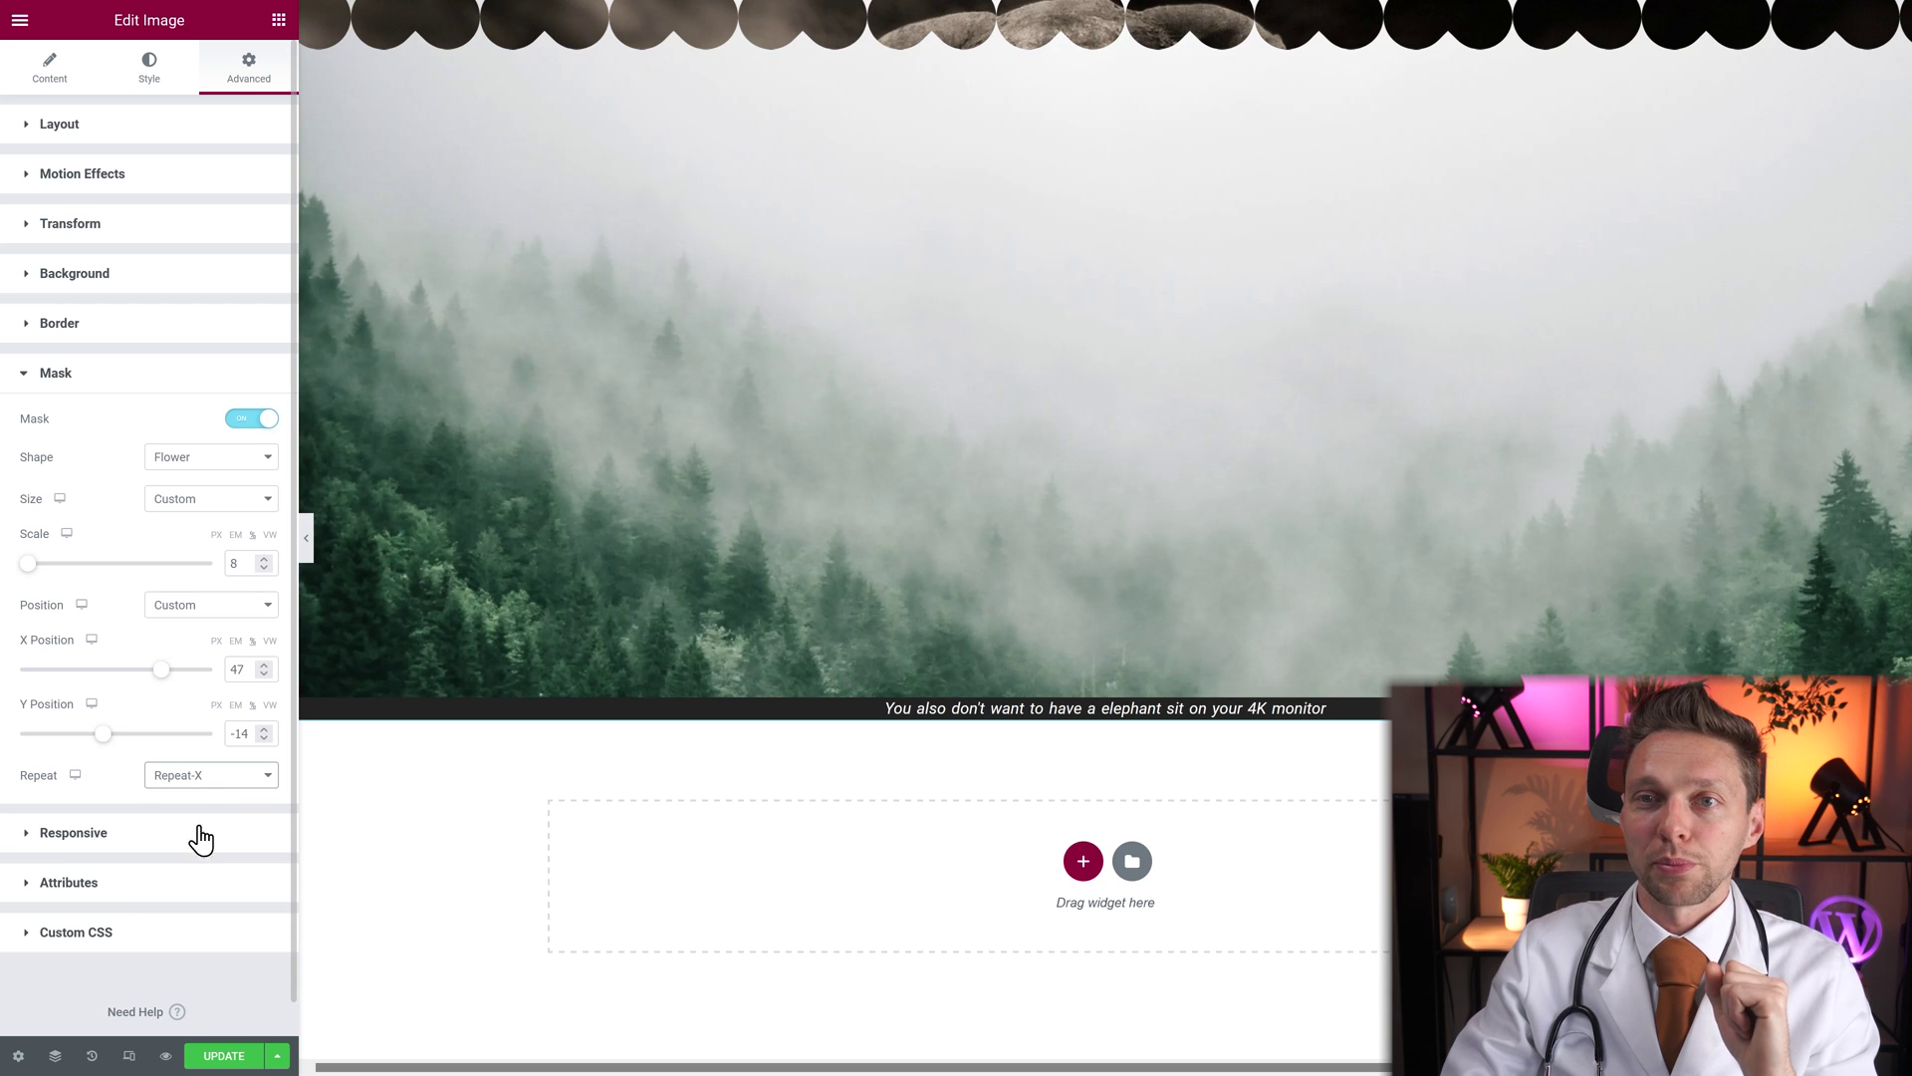
left_click_drag(166, 685, 157, 760)
Test Repeat-Y with an adjusted vertical offset, then space the tiles apart with Space
left_click(212, 776)
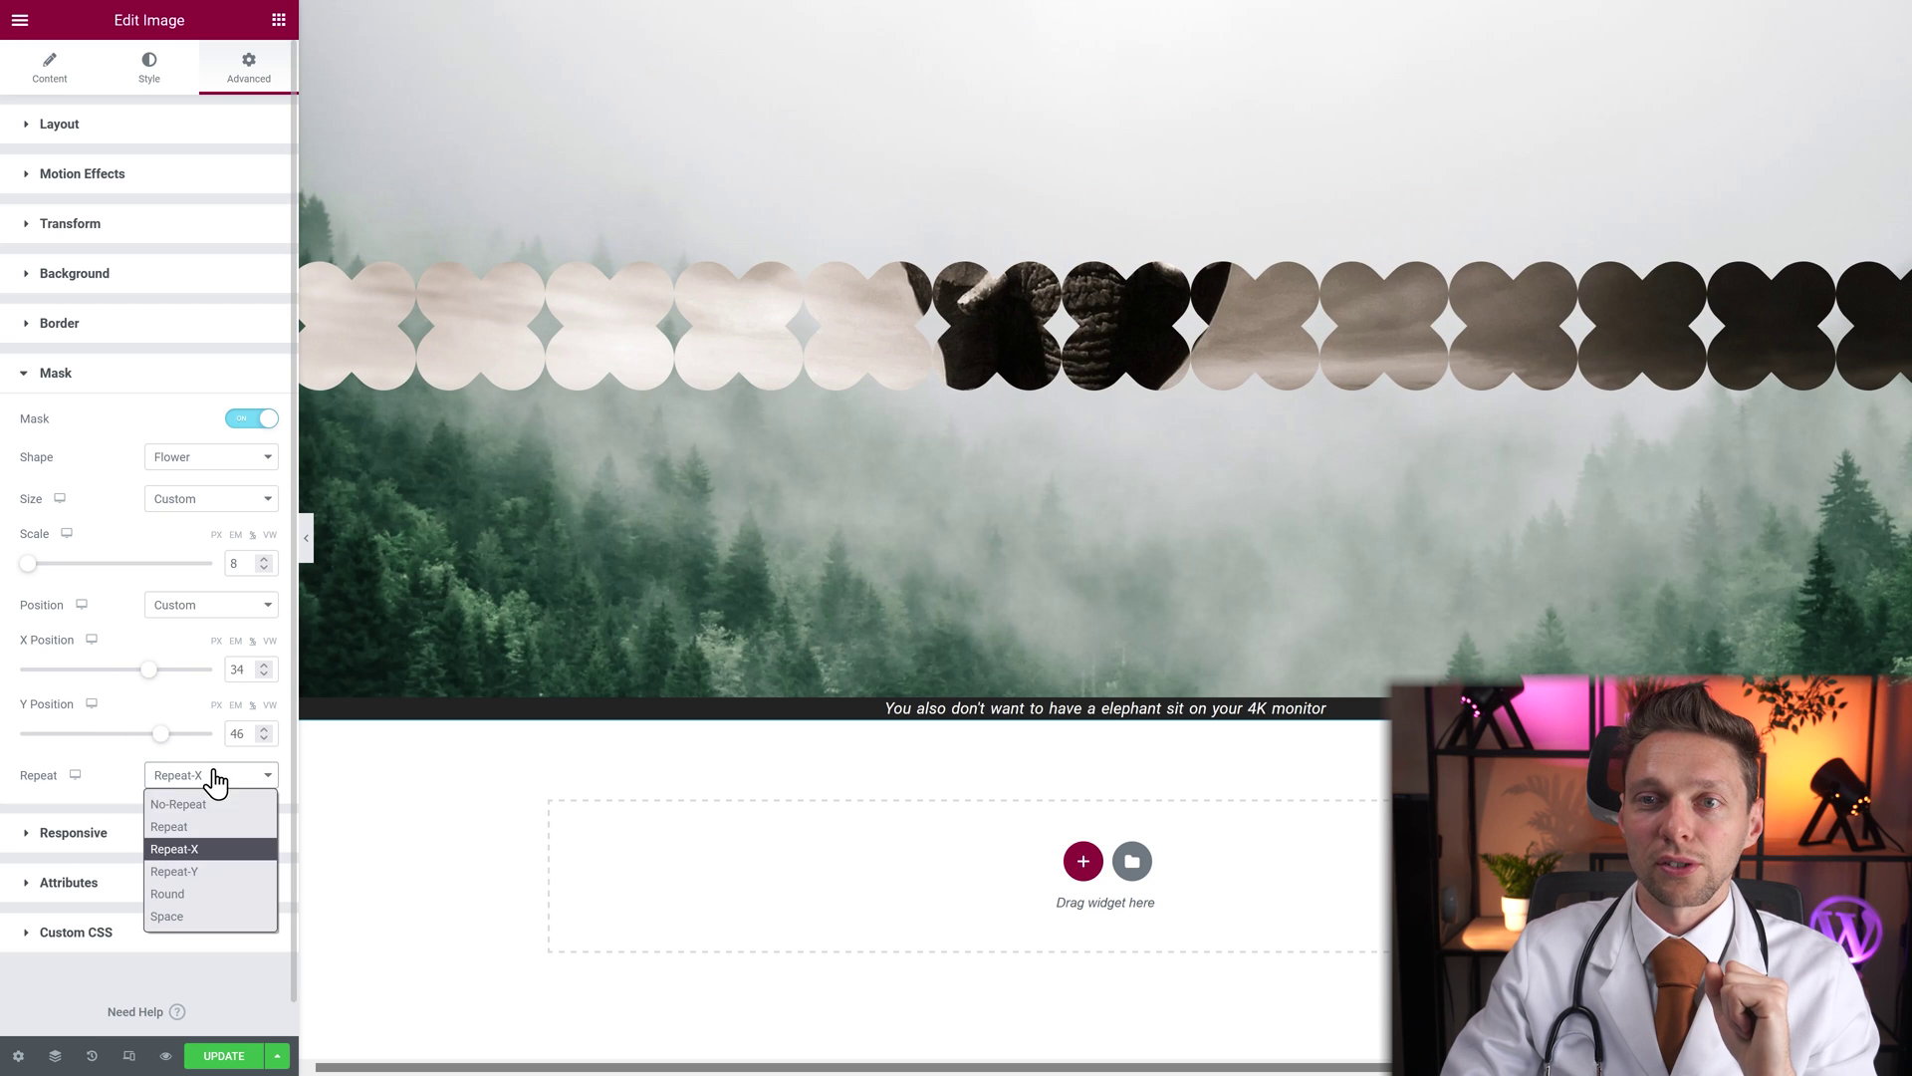
left_click(196, 871)
left_click_drag(165, 747, 156, 697)
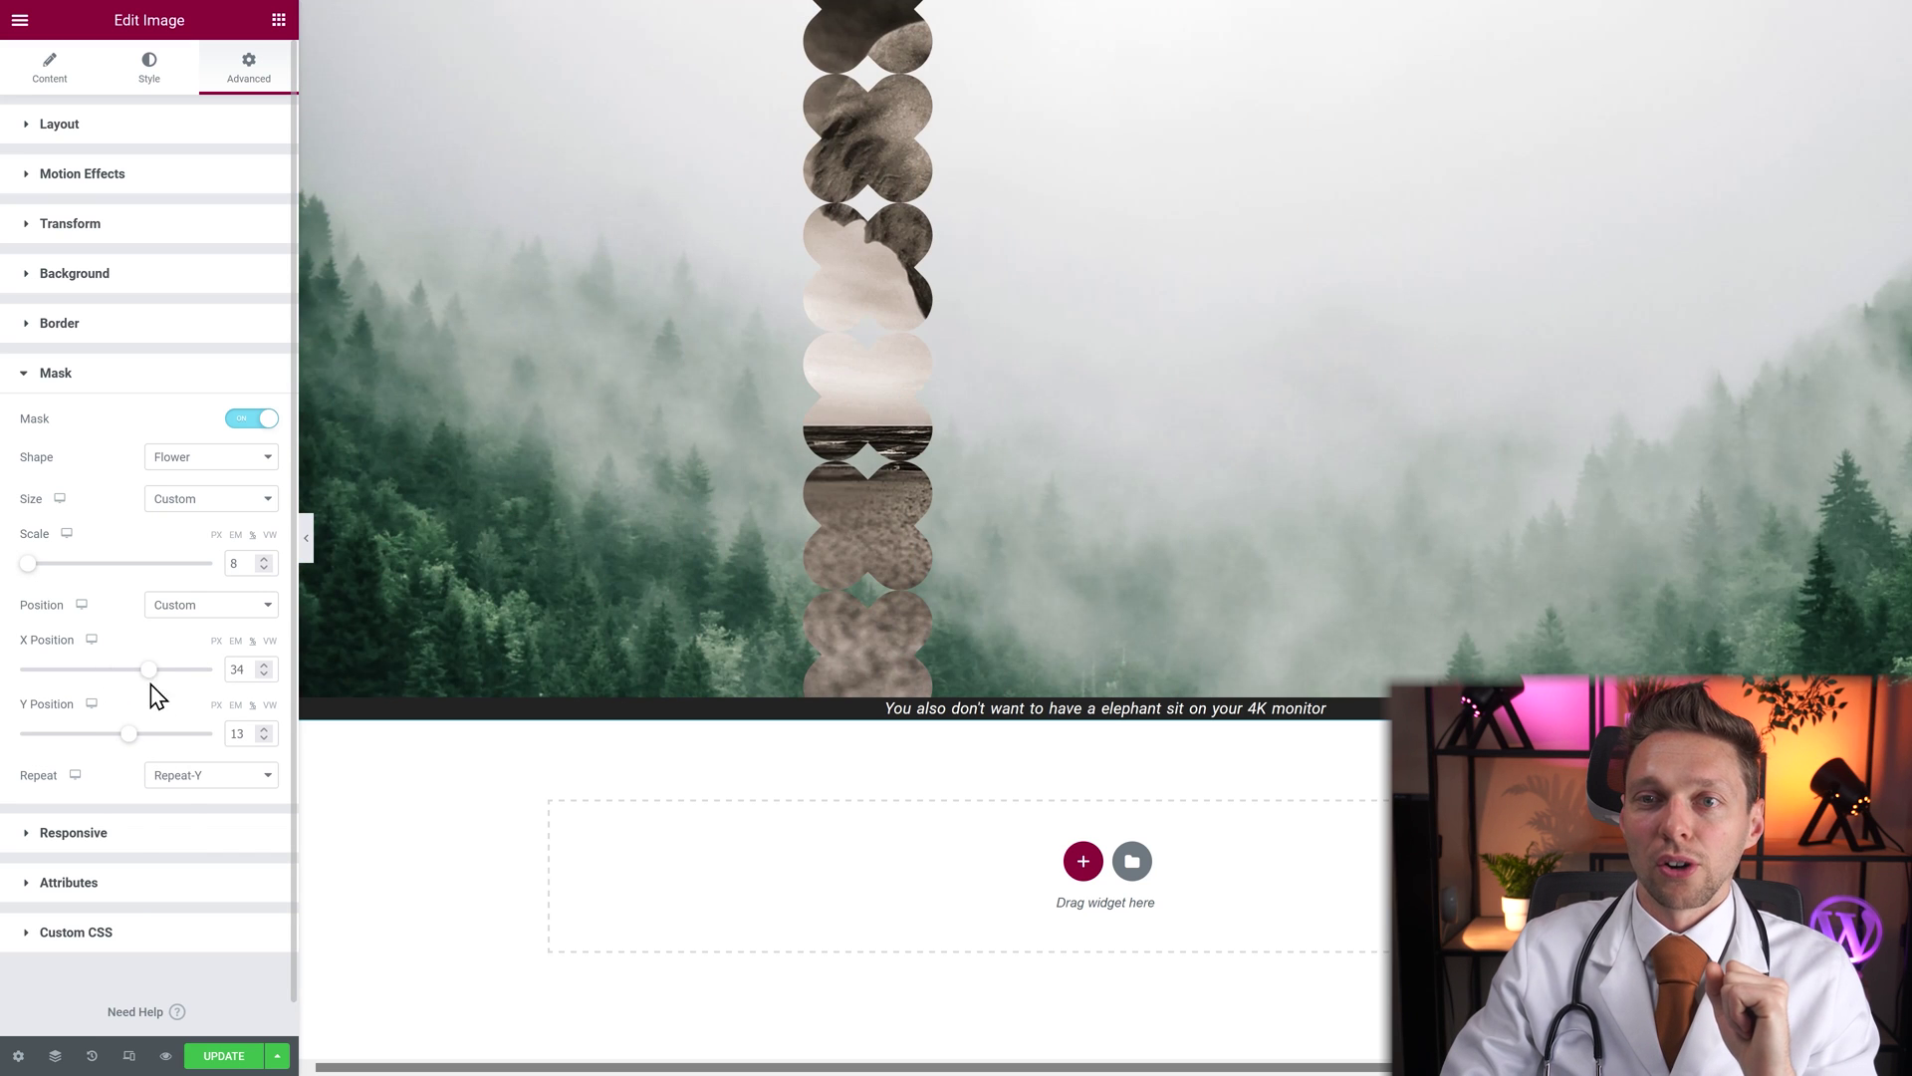
left_click(189, 776)
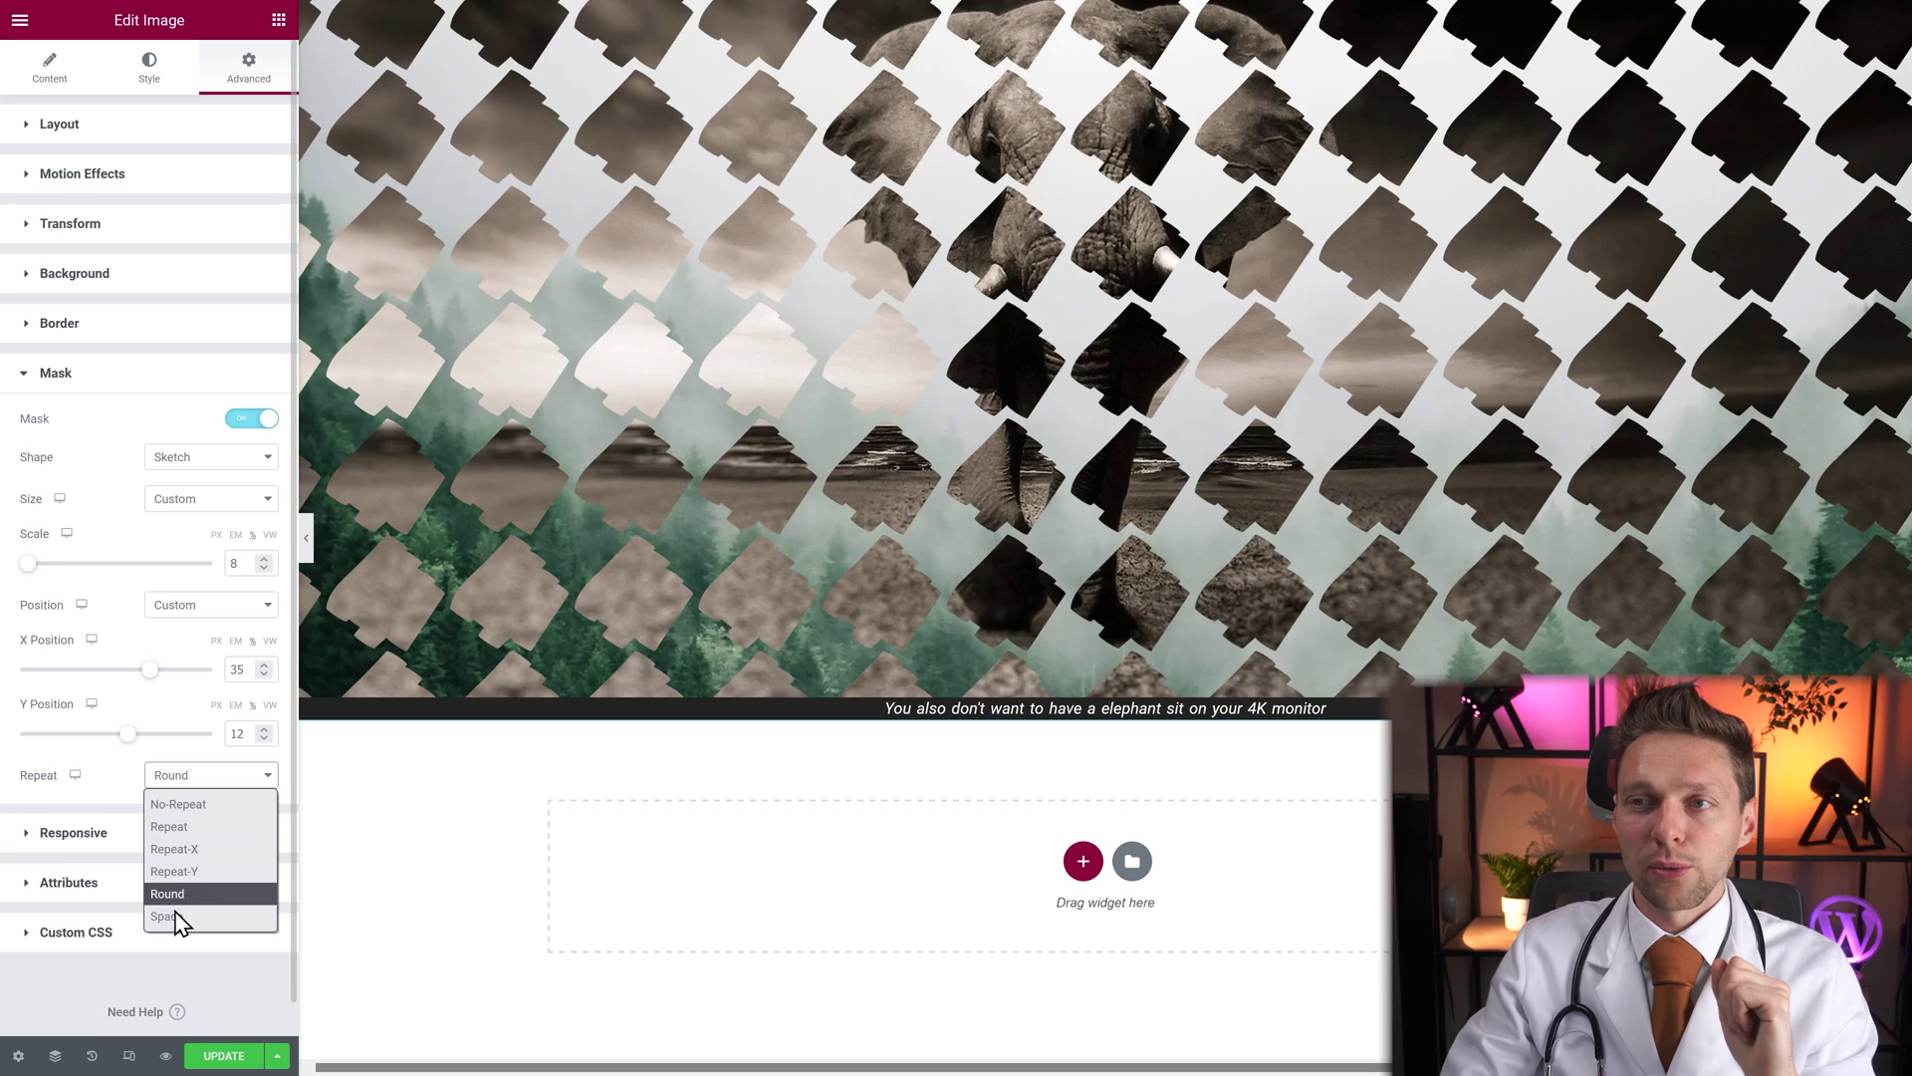
left_click(179, 914)
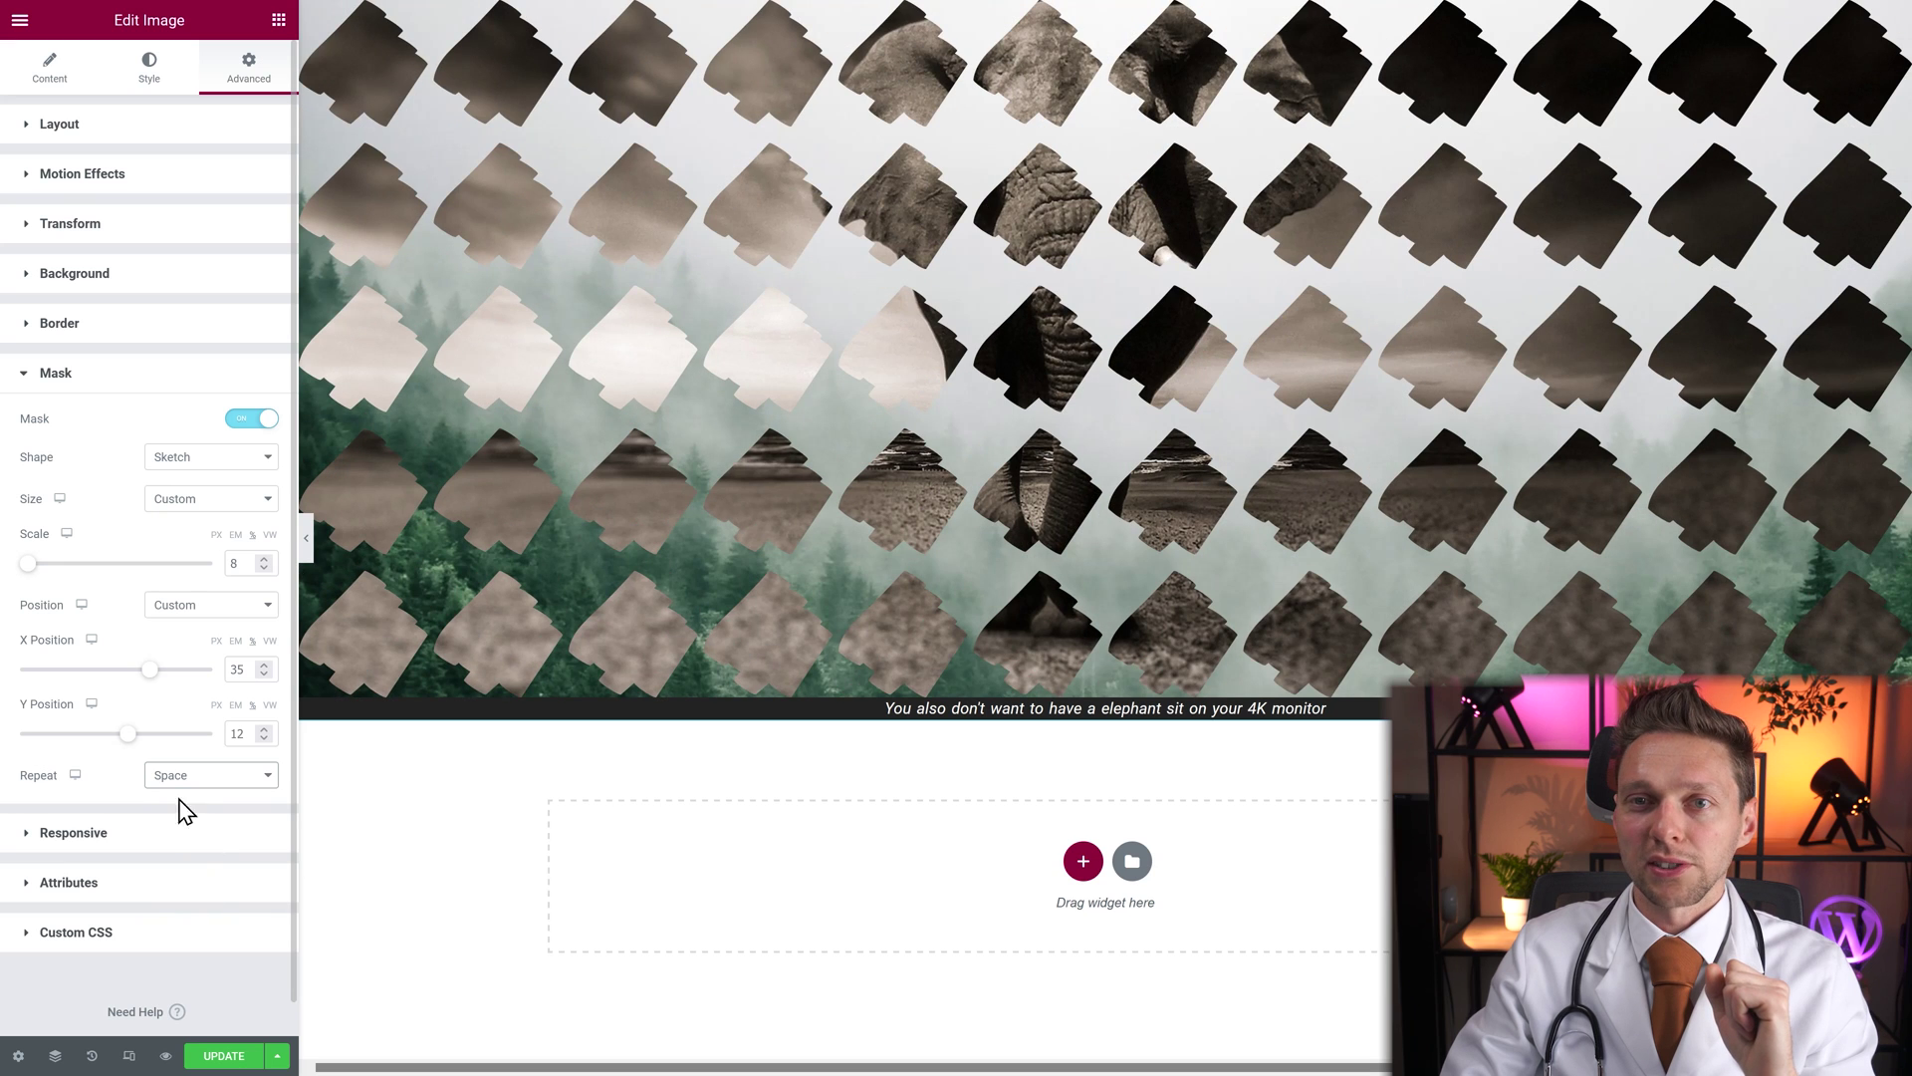